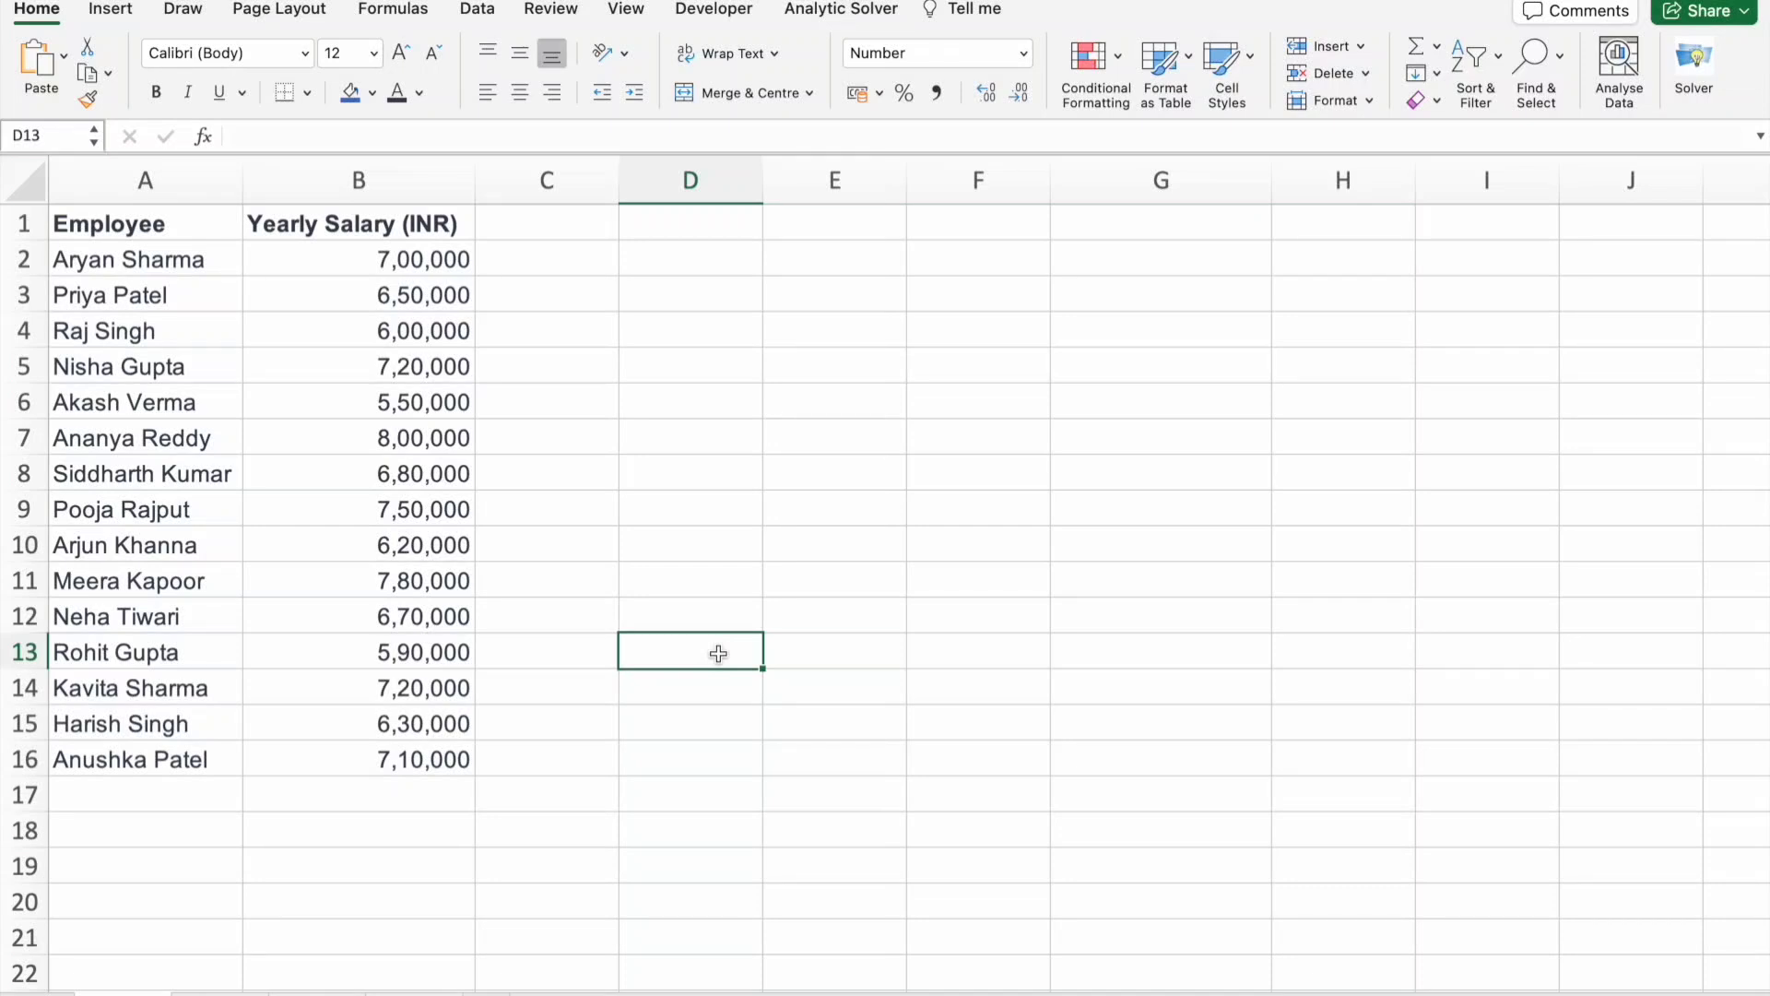
- Compare the employee names on the yearly salary sheet with those in the bonus percentage table on Sheet2
click(547, 258)
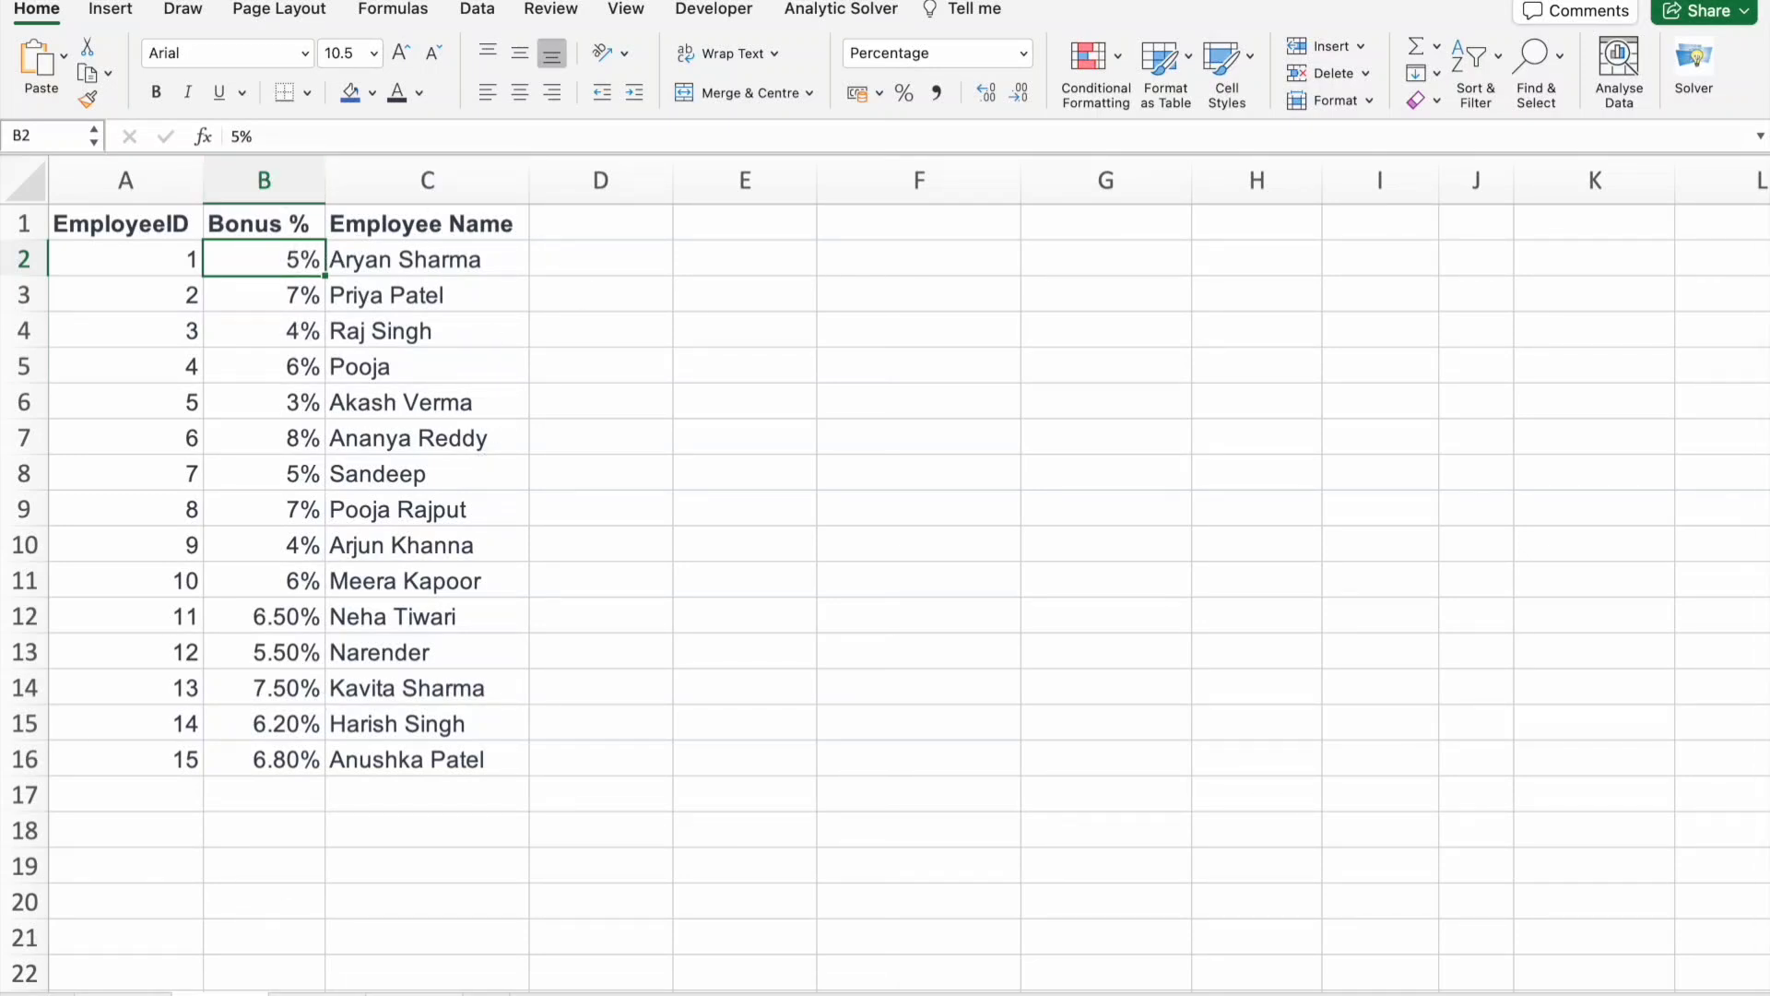
click(130, 987)
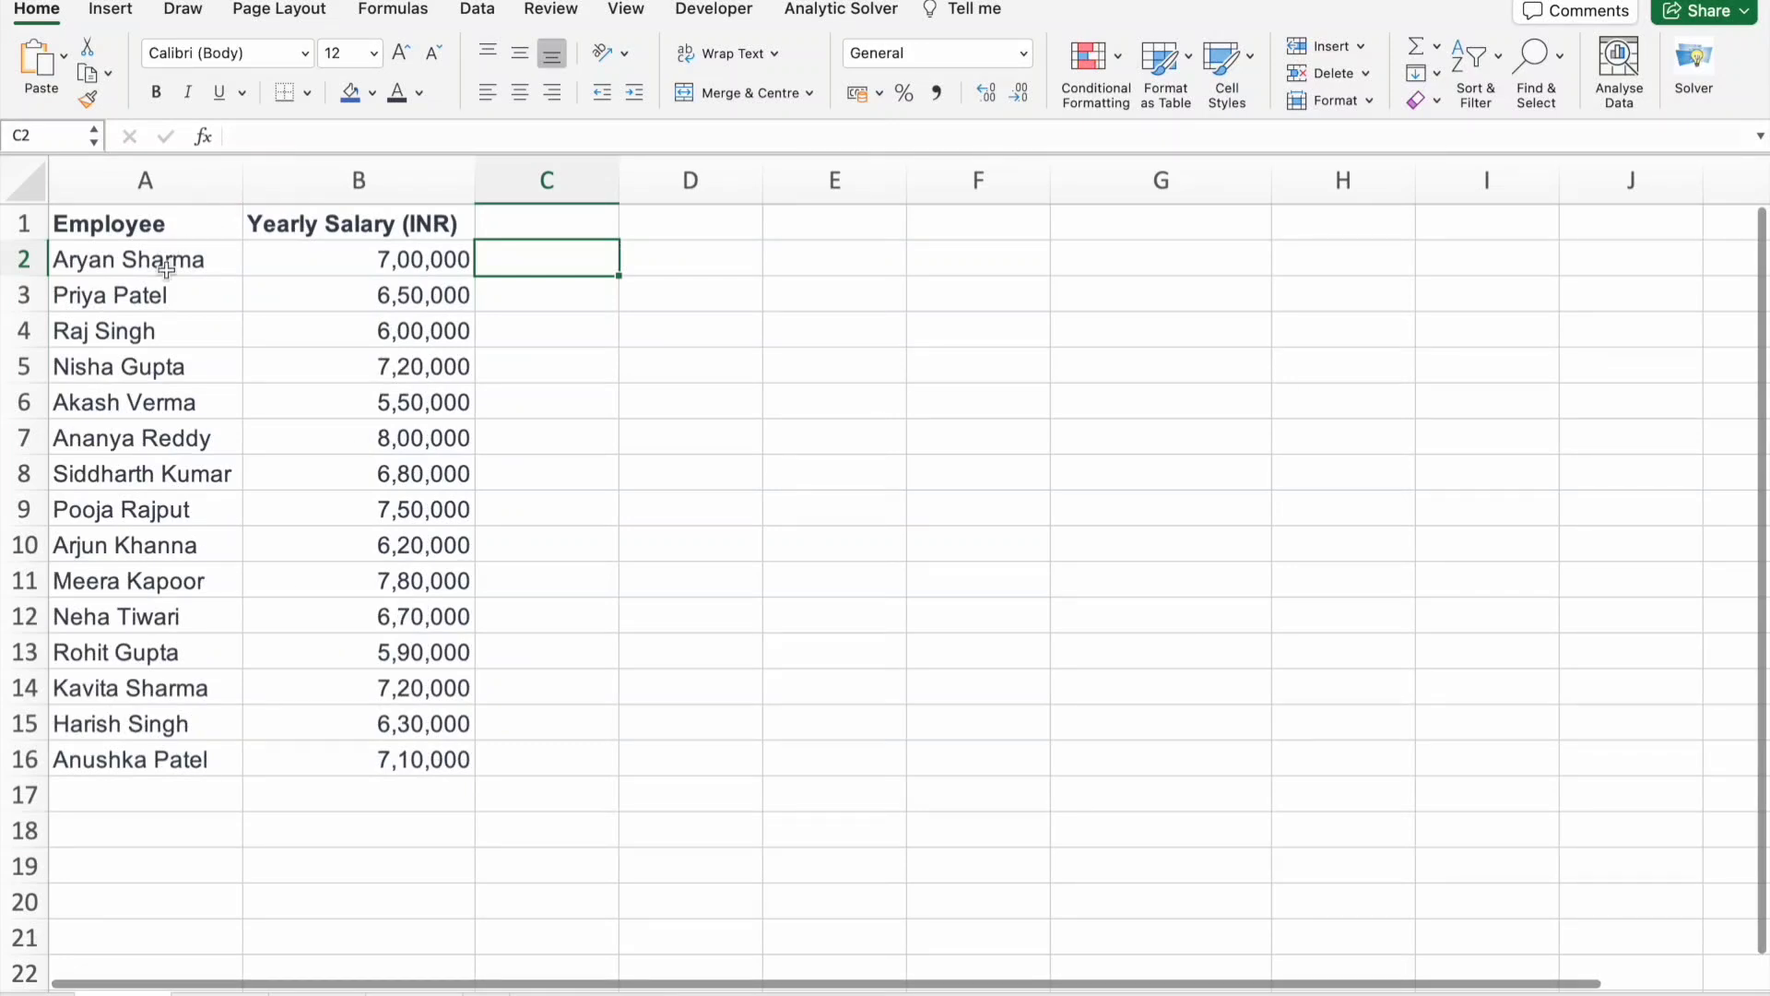
key(ctrl+Page_Up)
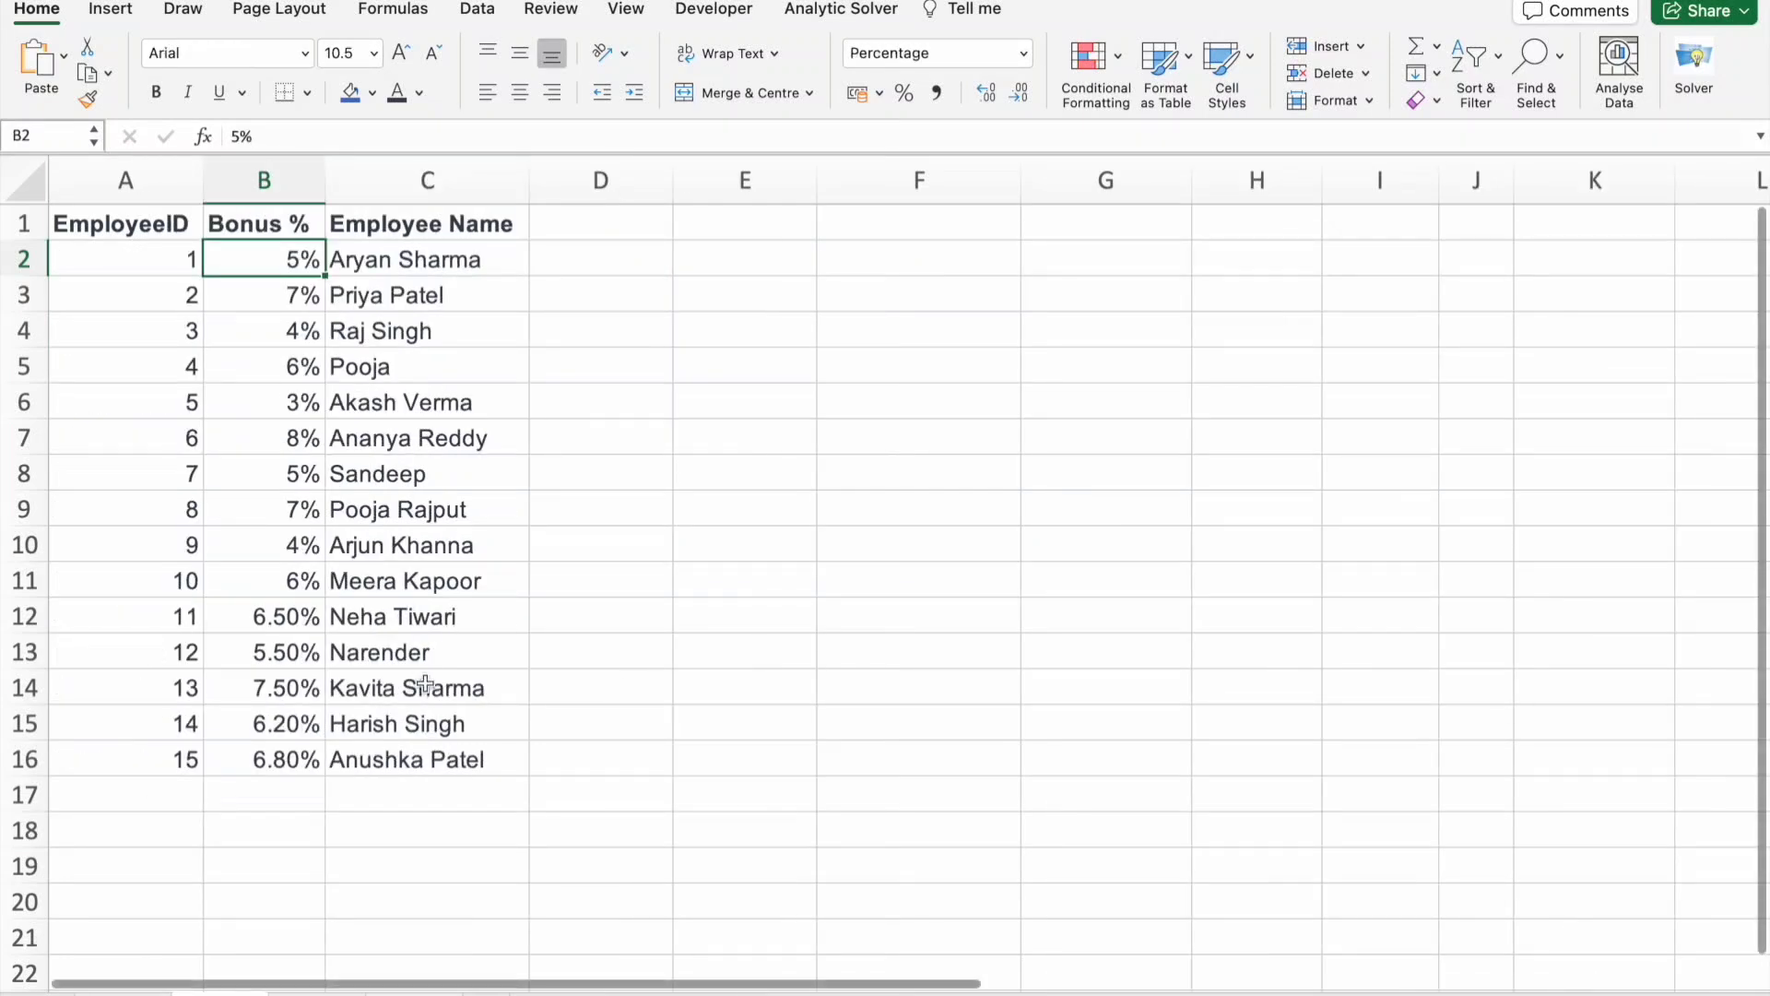
click(376, 860)
mouse_move(375, 859)
mouse_down()
mouse_move(538, 237)
mouse_move(494, 285)
mouse_move(494, 250)
mouse_up()
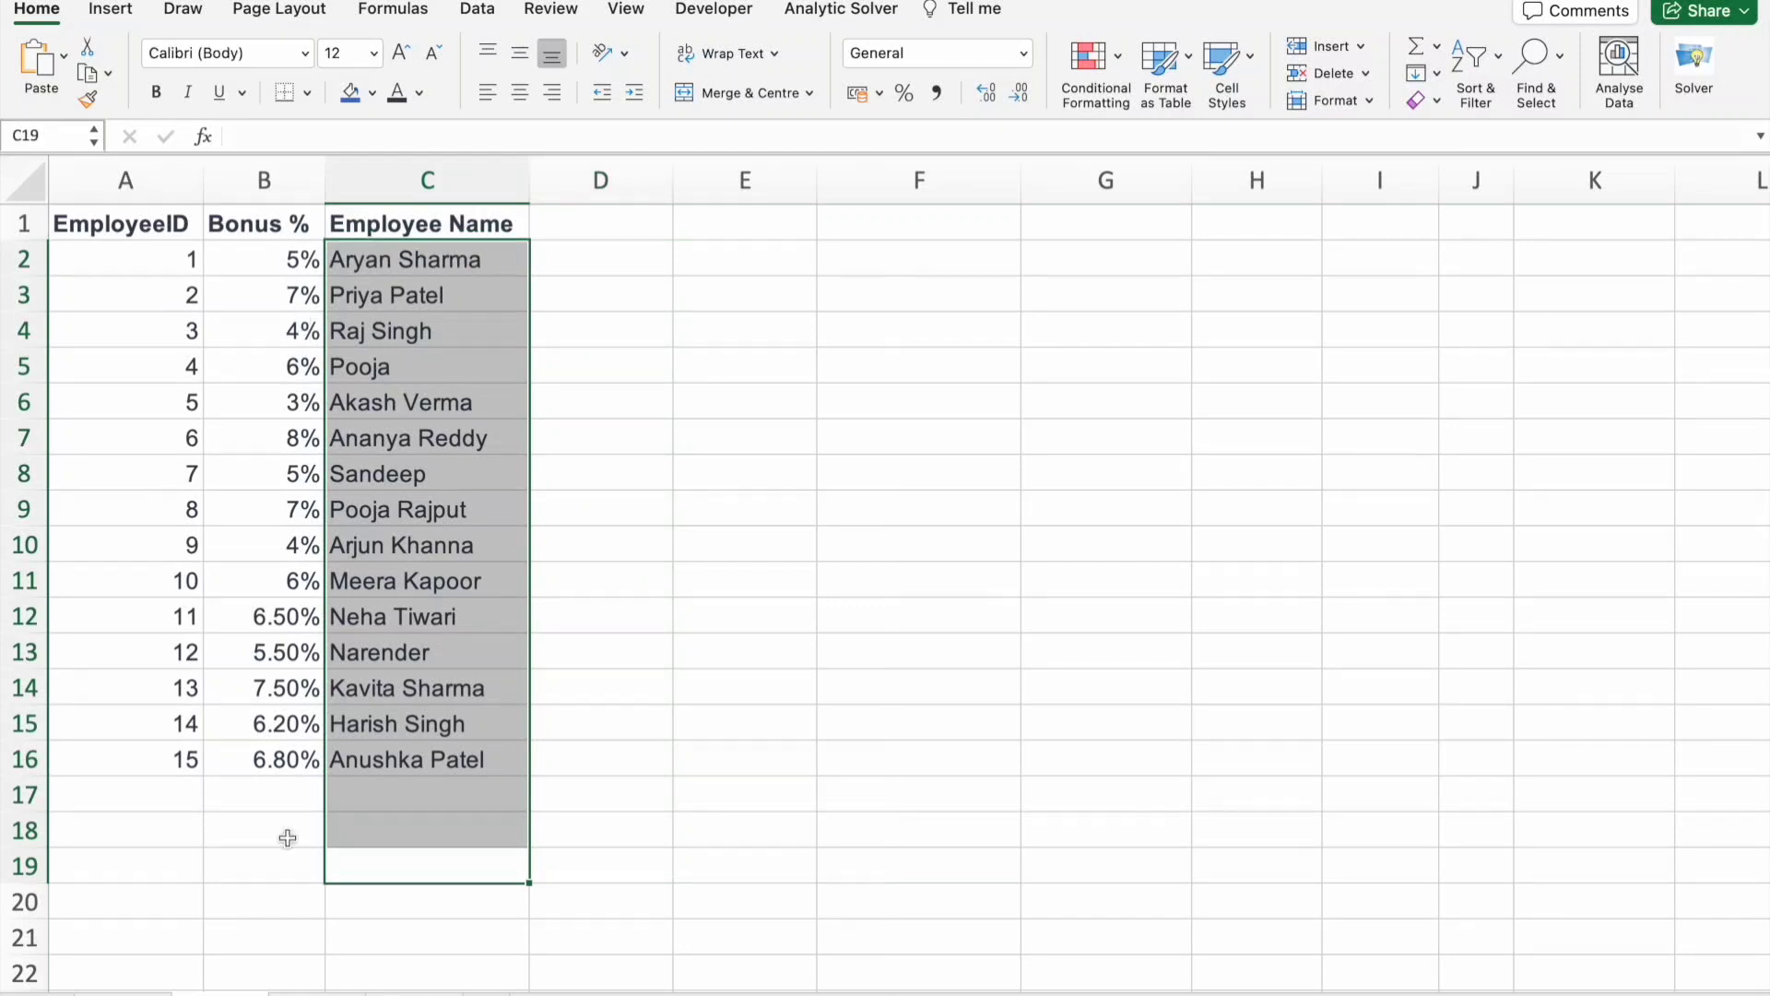
key(ctrl+Page_Down)
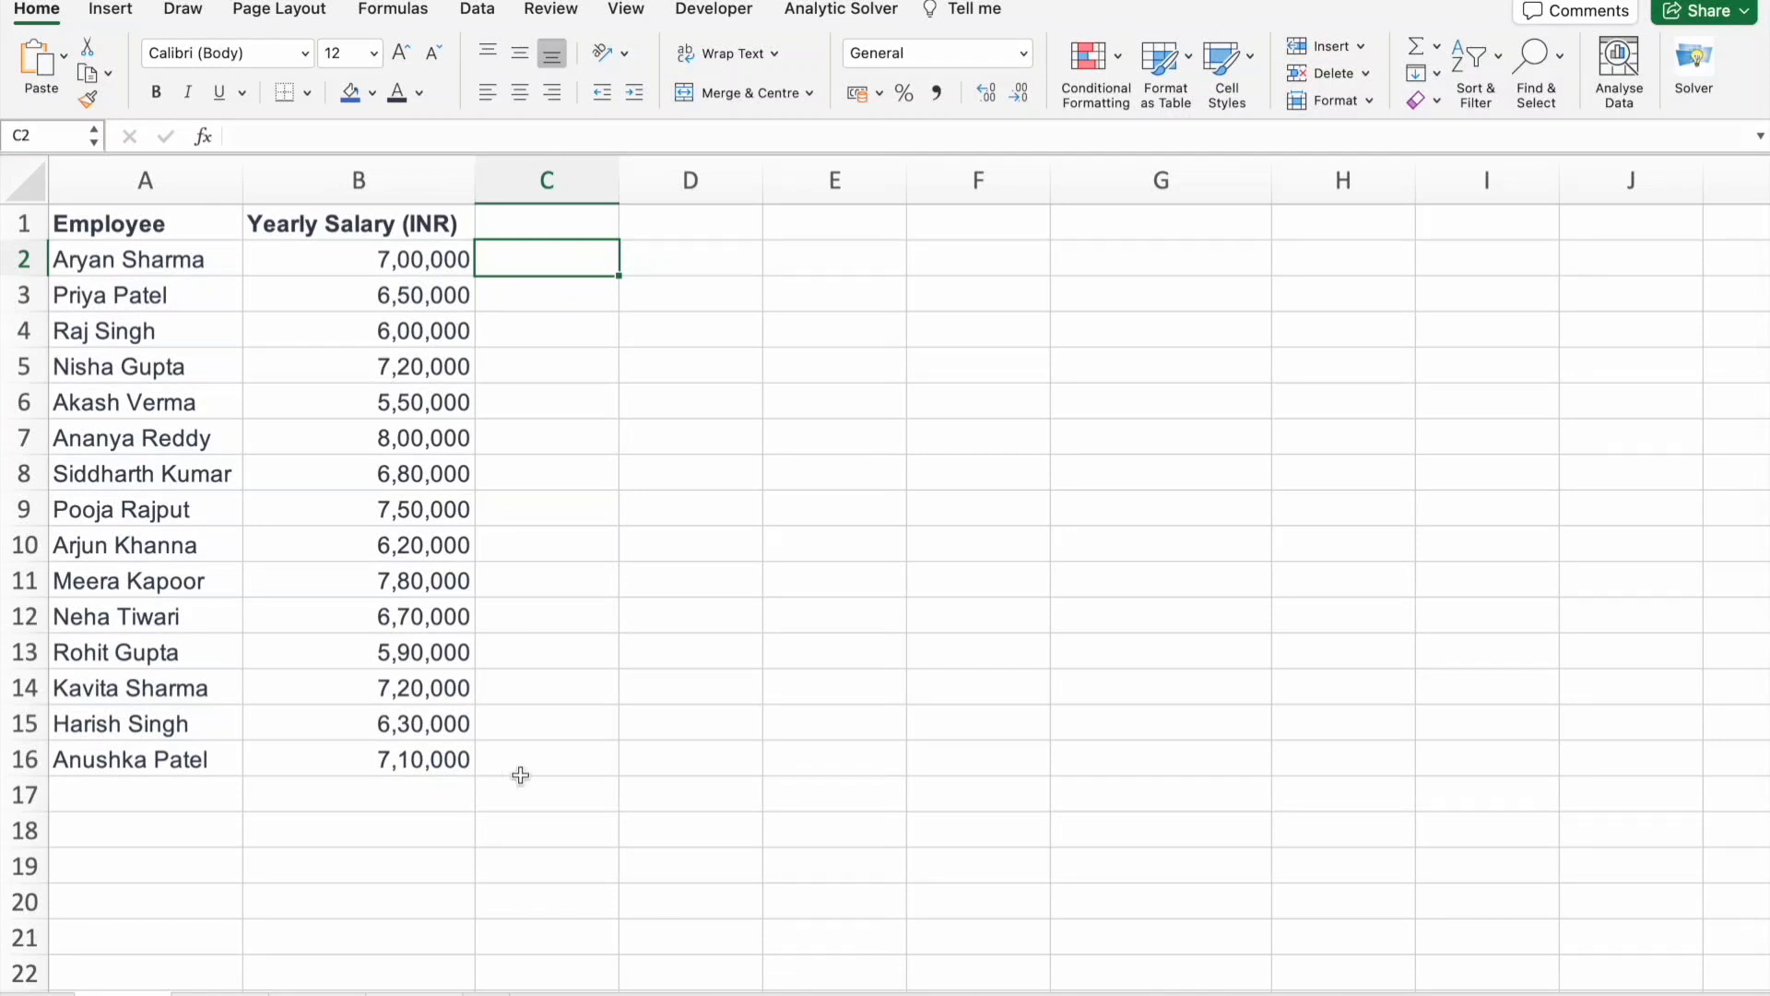
- Add the column header "Max bonus" in cell C1 of the salary sheet
click(542, 230)
click(537, 262)
click(530, 225)
text(Max bonus)
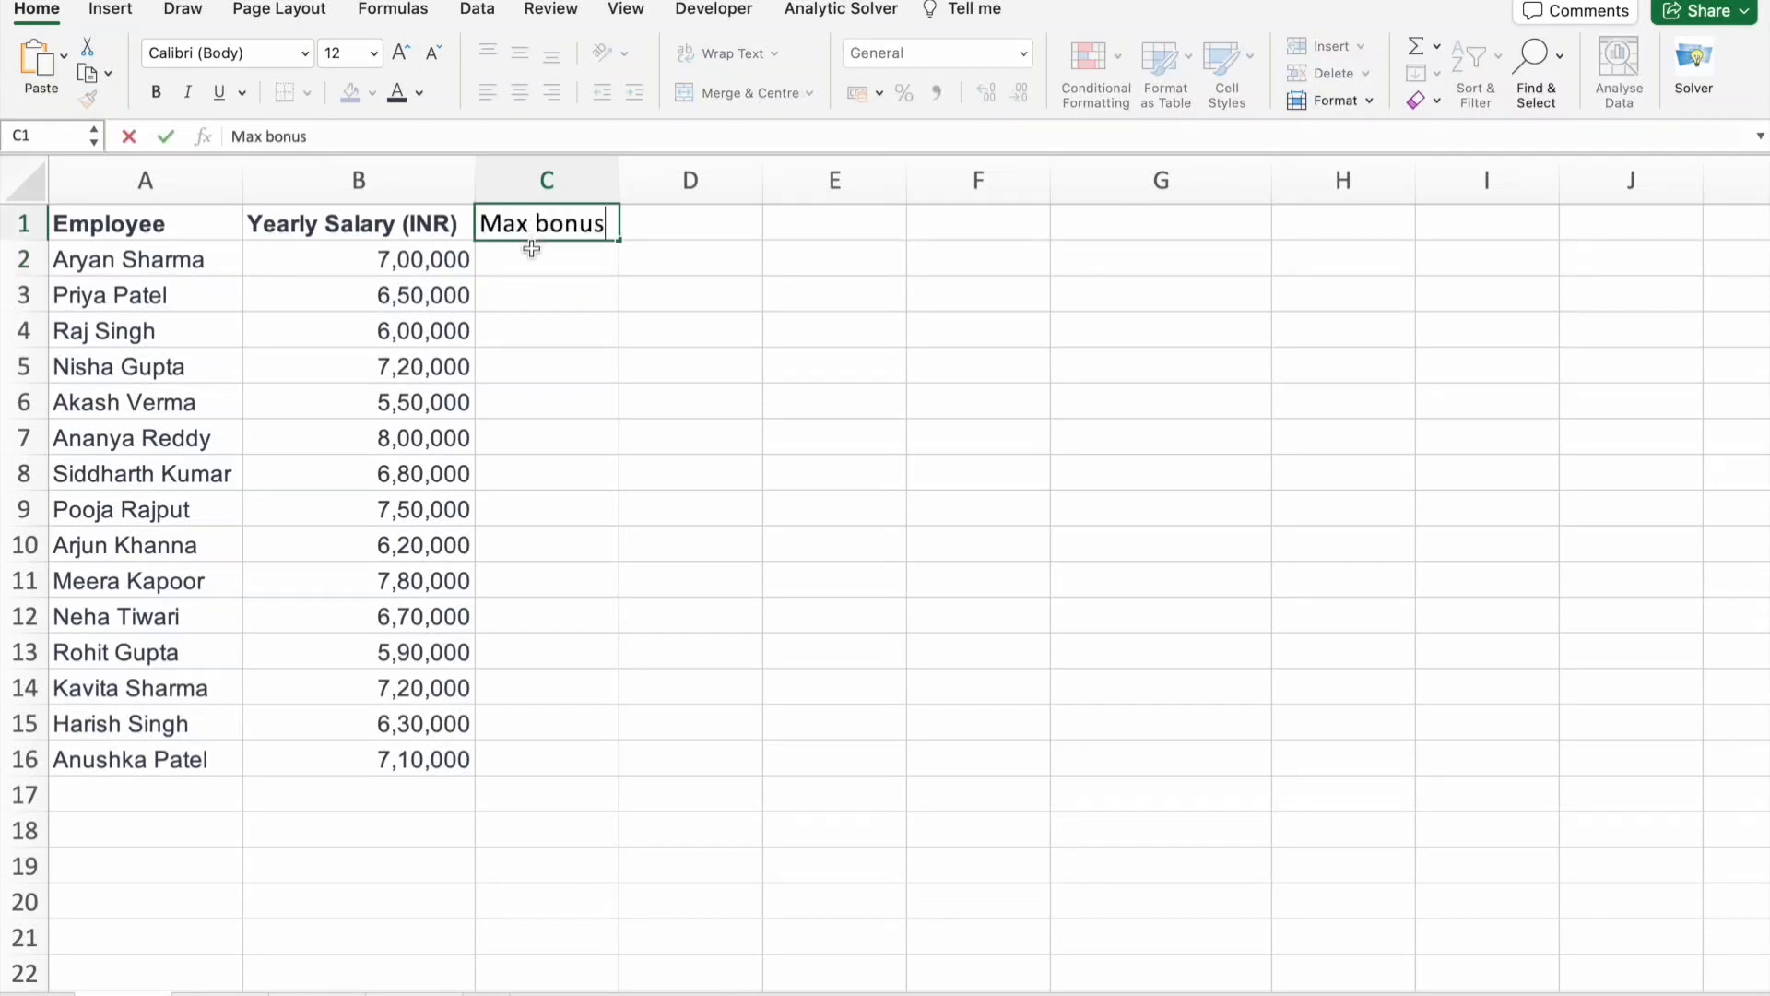
key(Return)
- Start an XLOOKUP formula in C2 with A2 as lookup value and Sheet2!$C$2:$C$16 as absolute lookup array
text(=xlo)
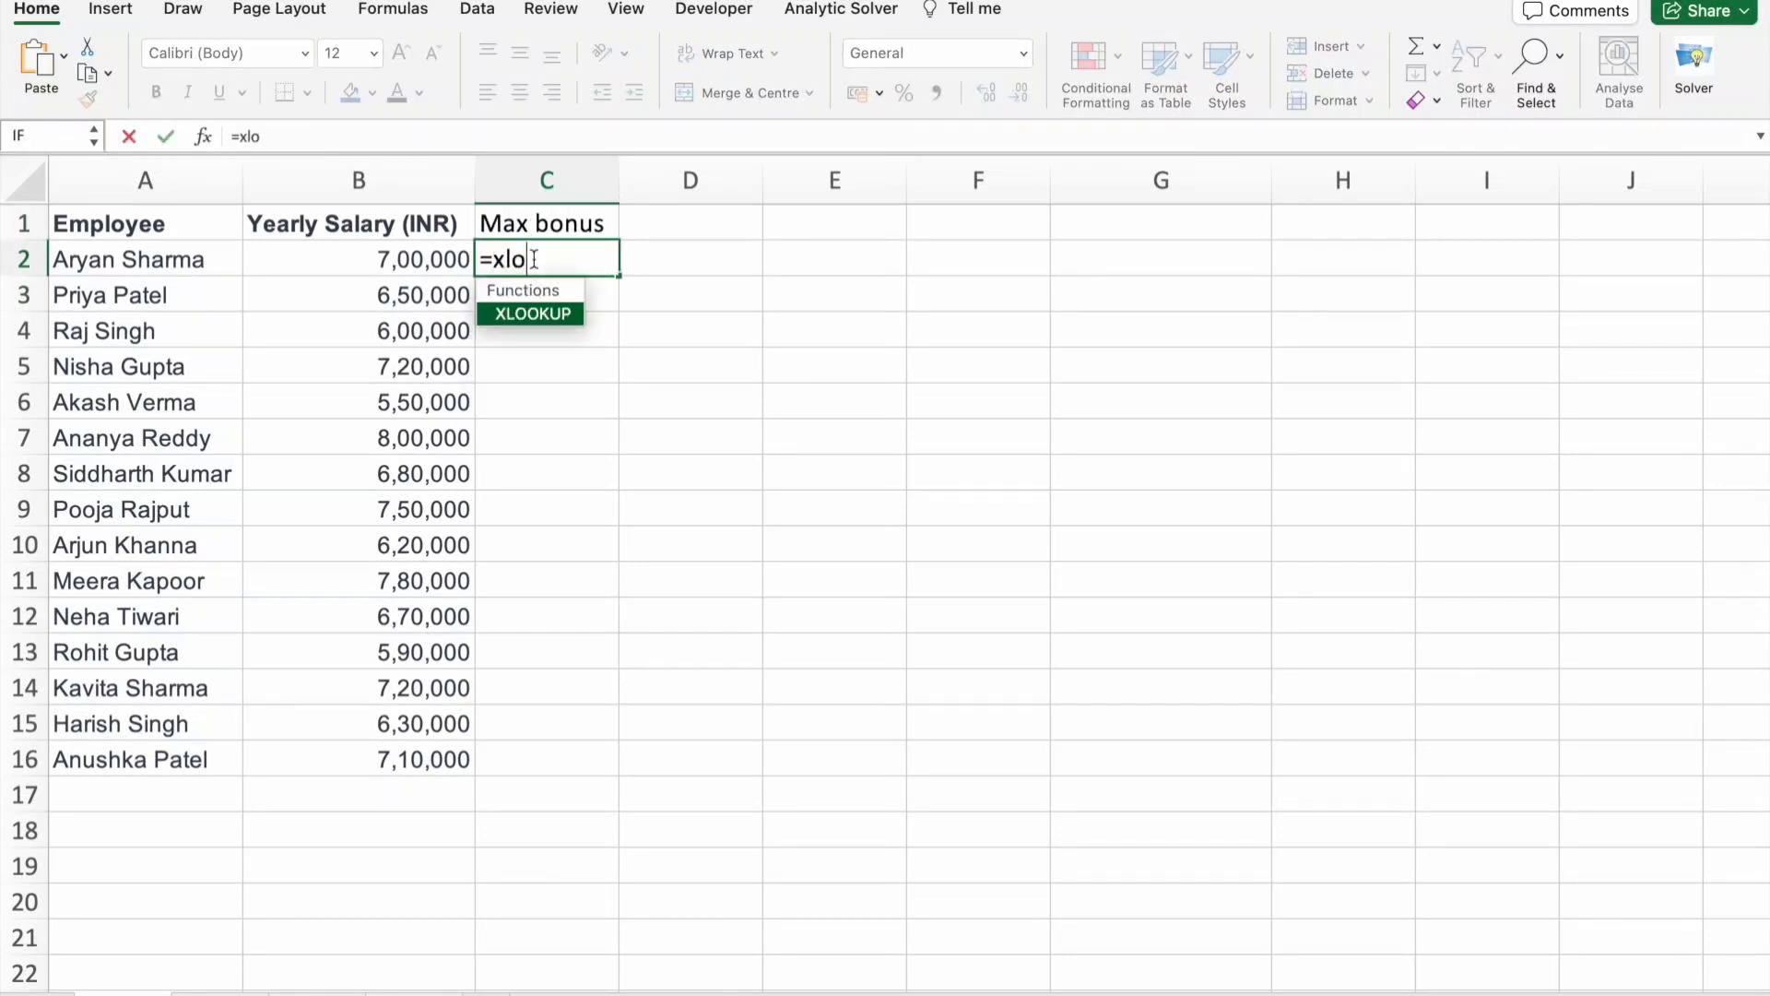
key(Tab)
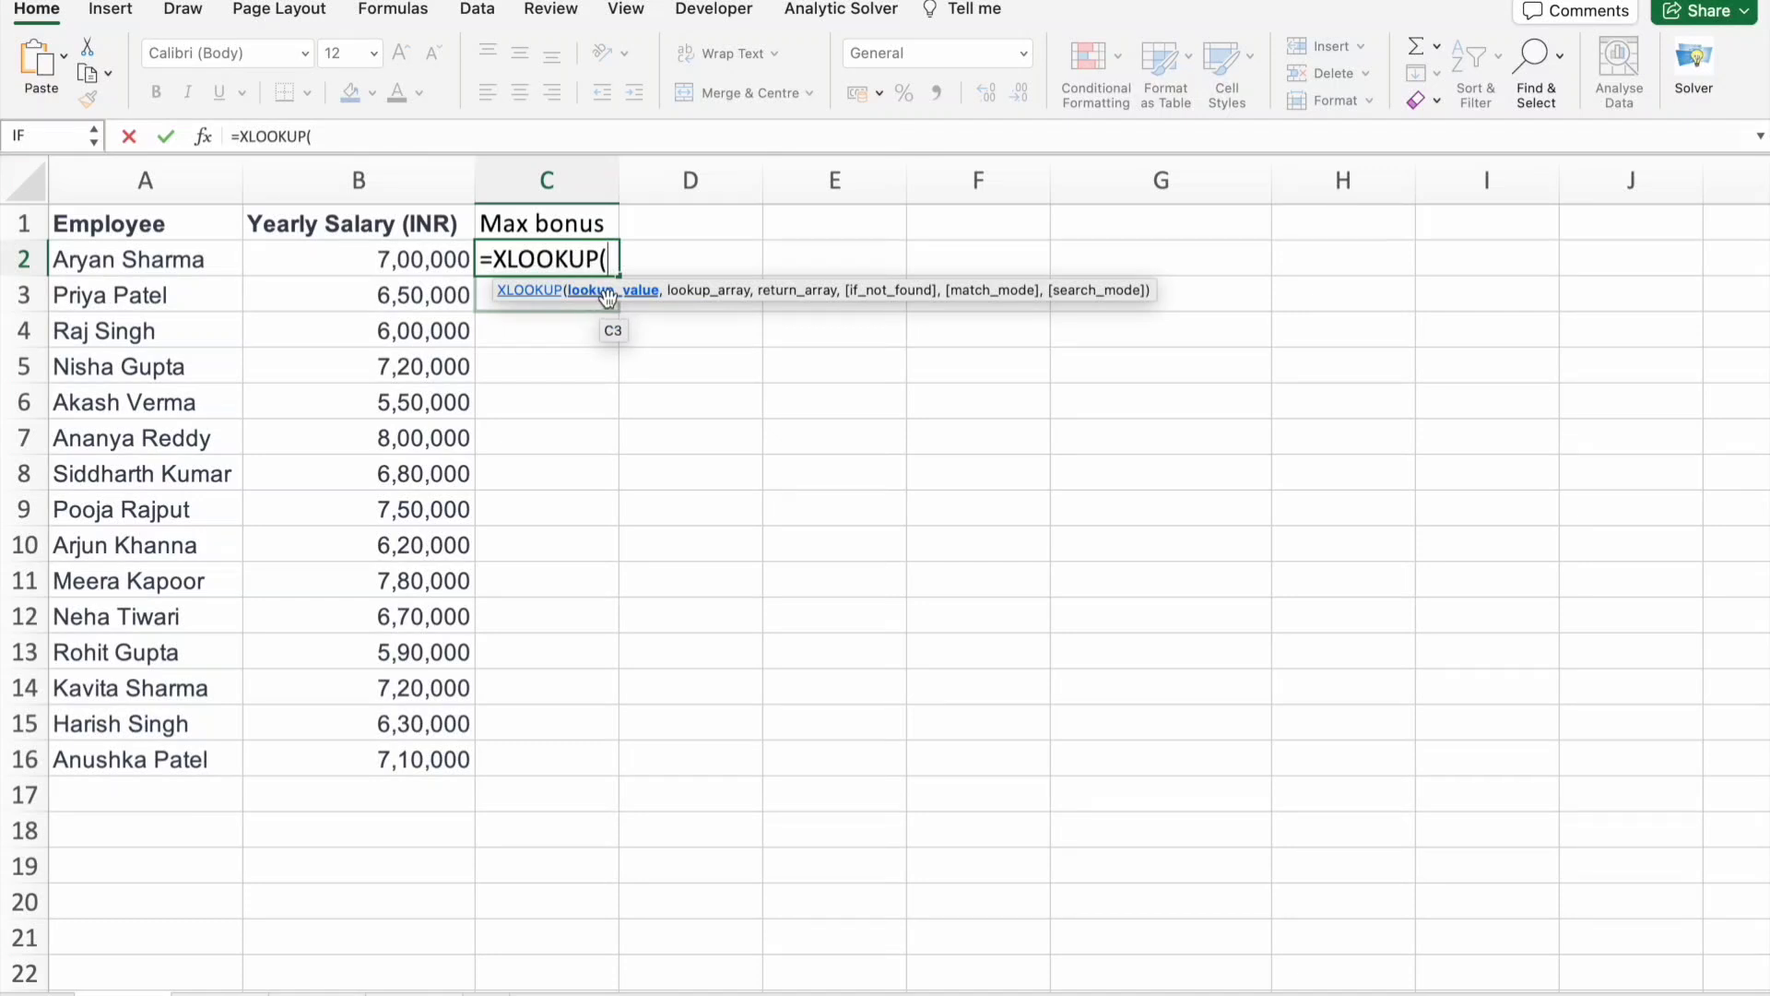
click(216, 260)
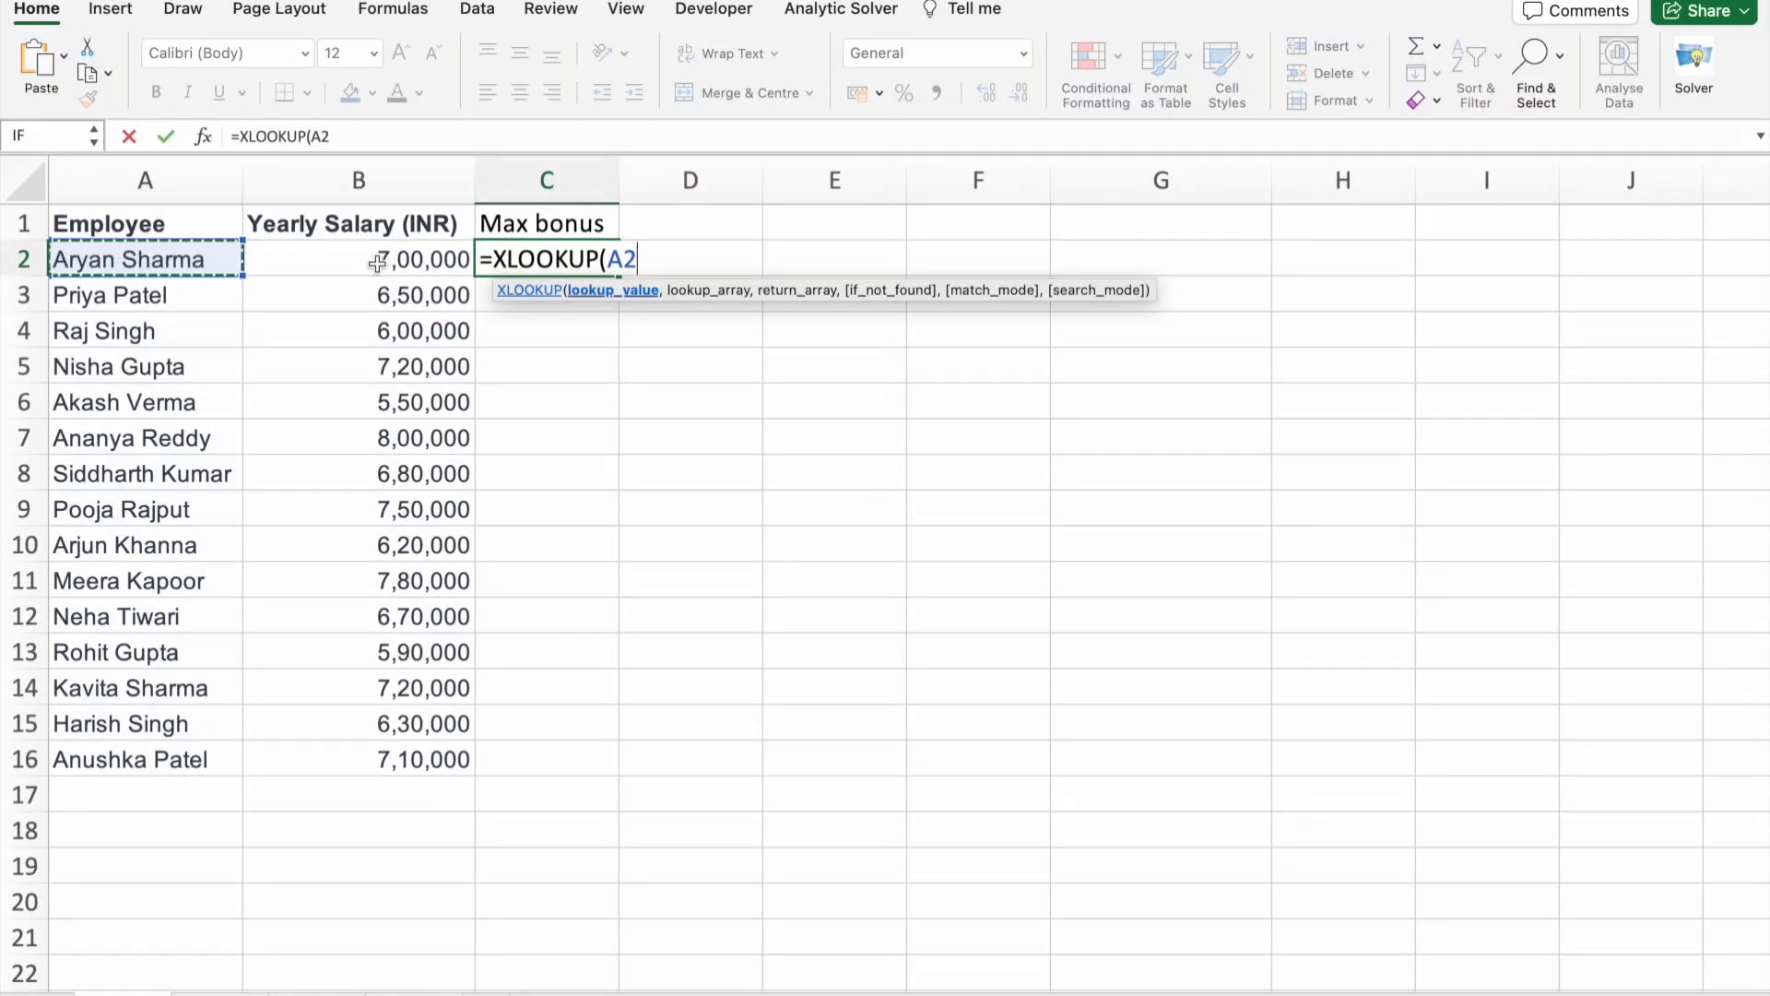
text(,)
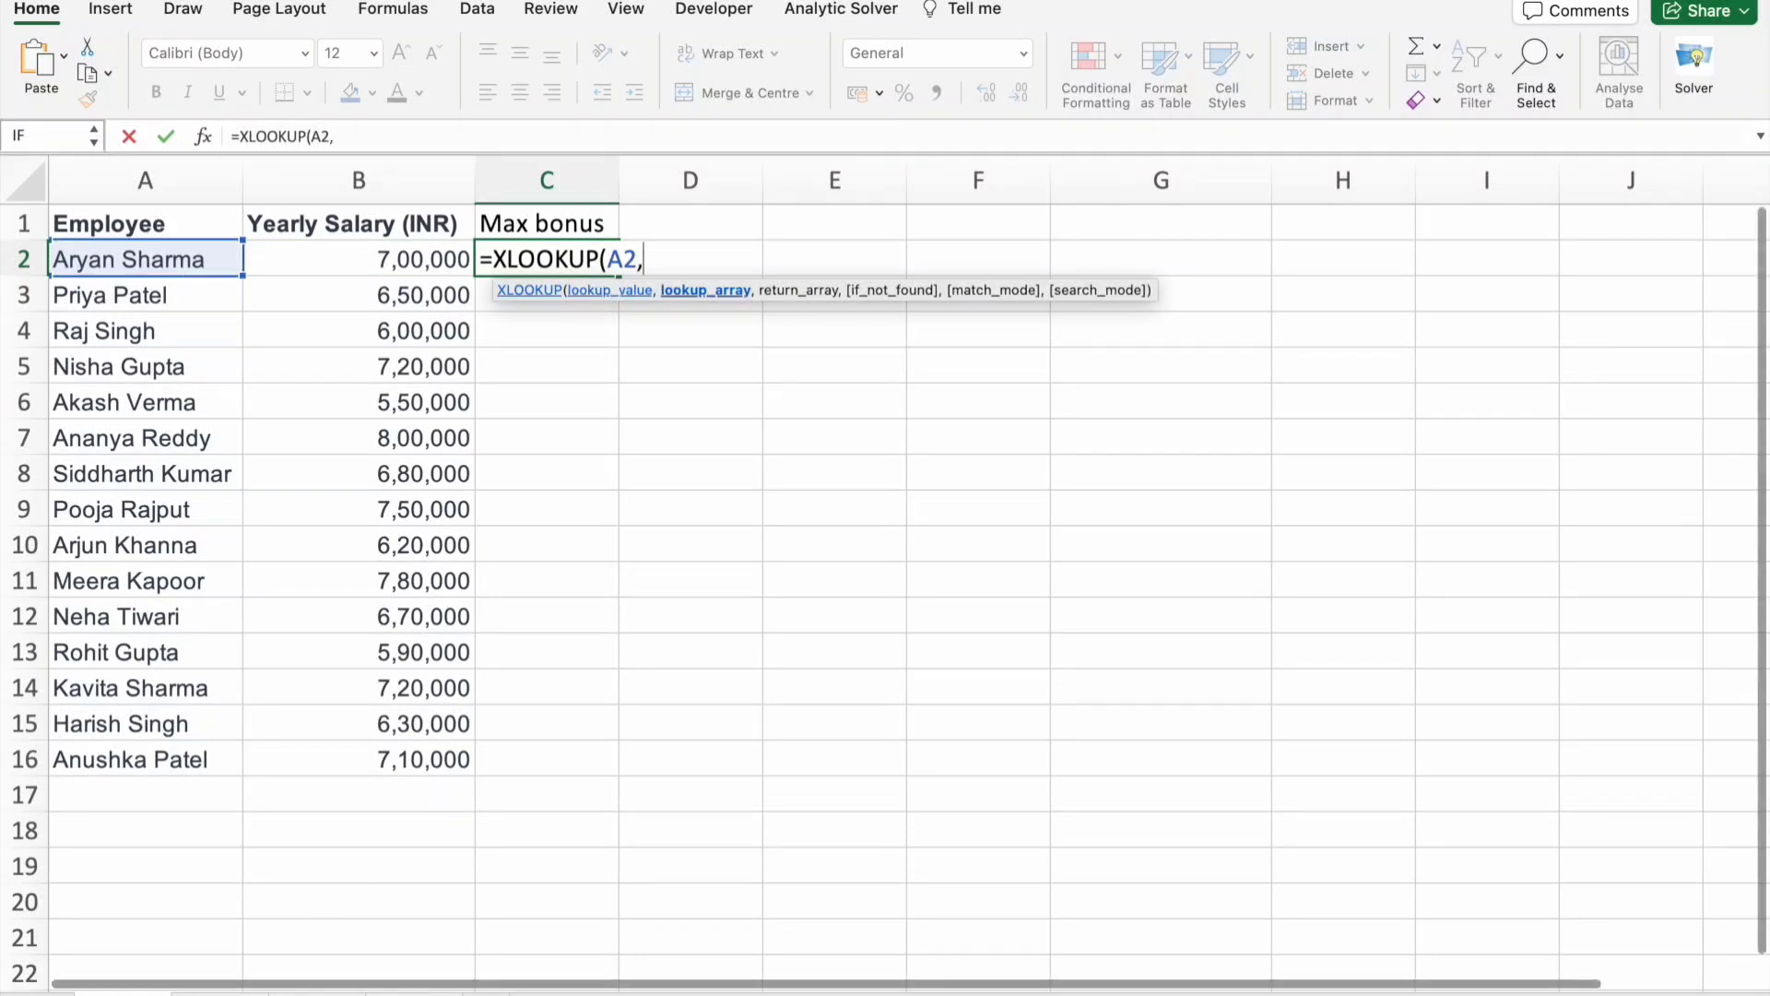
click(220, 992)
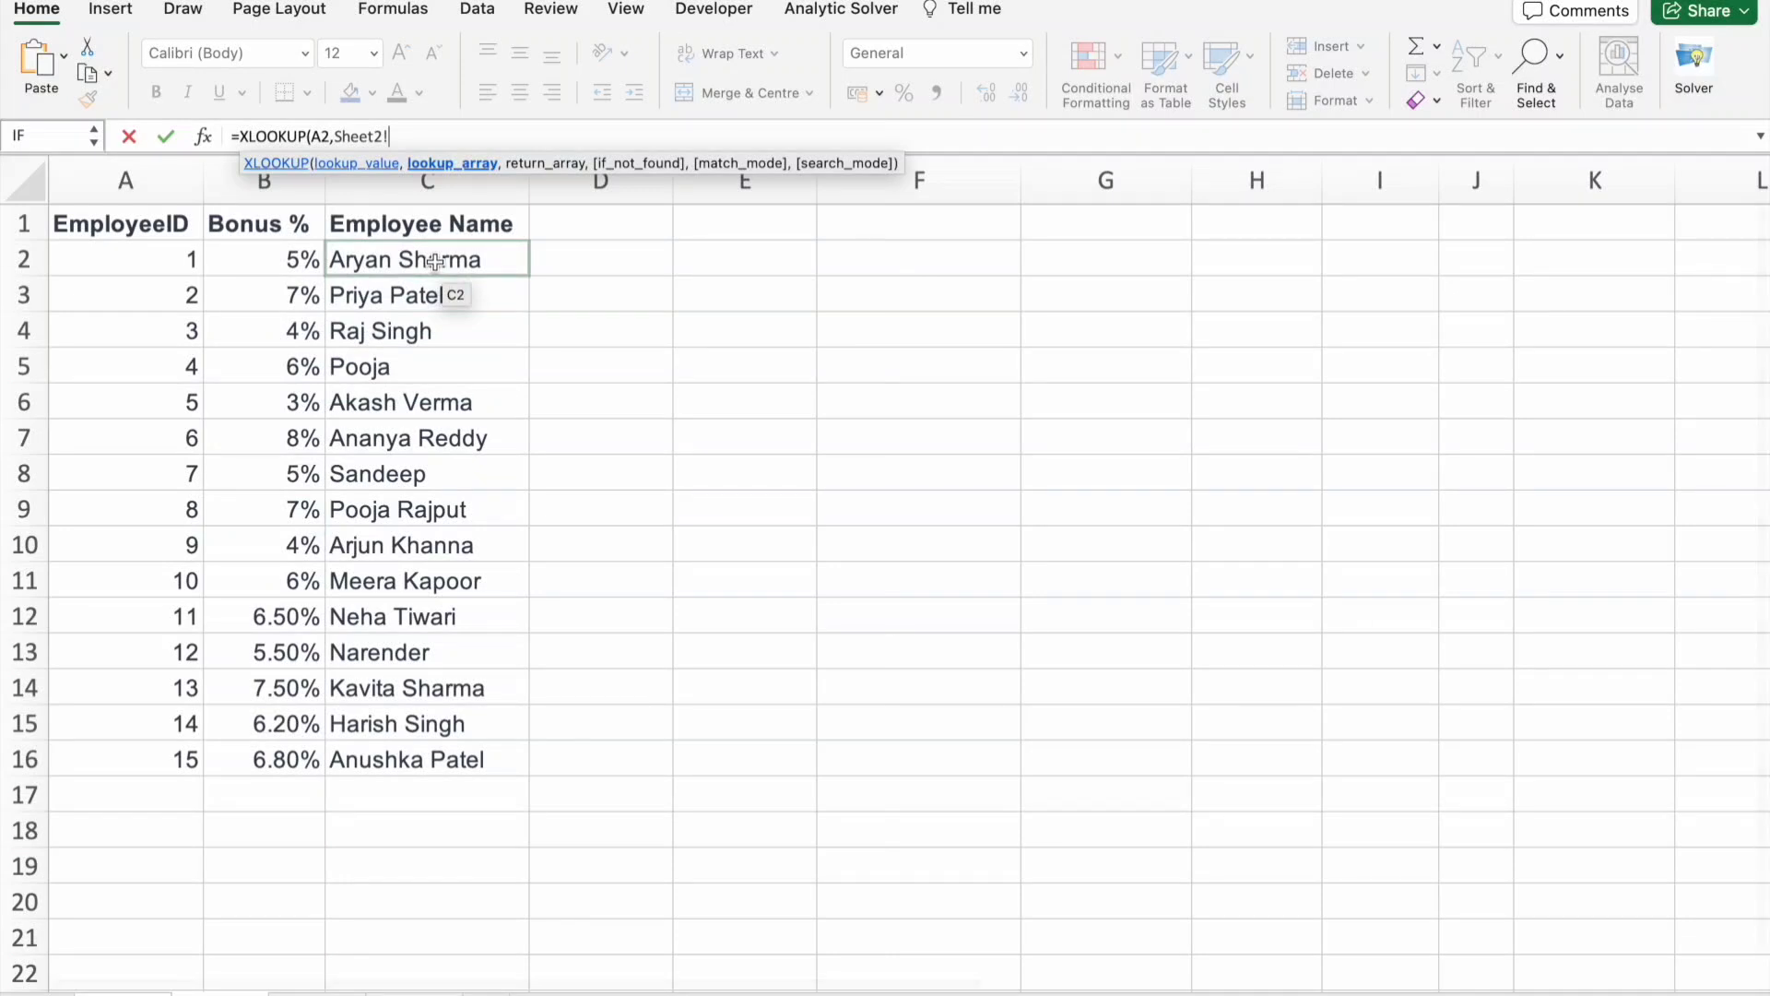
drag(438, 269, 428, 749)
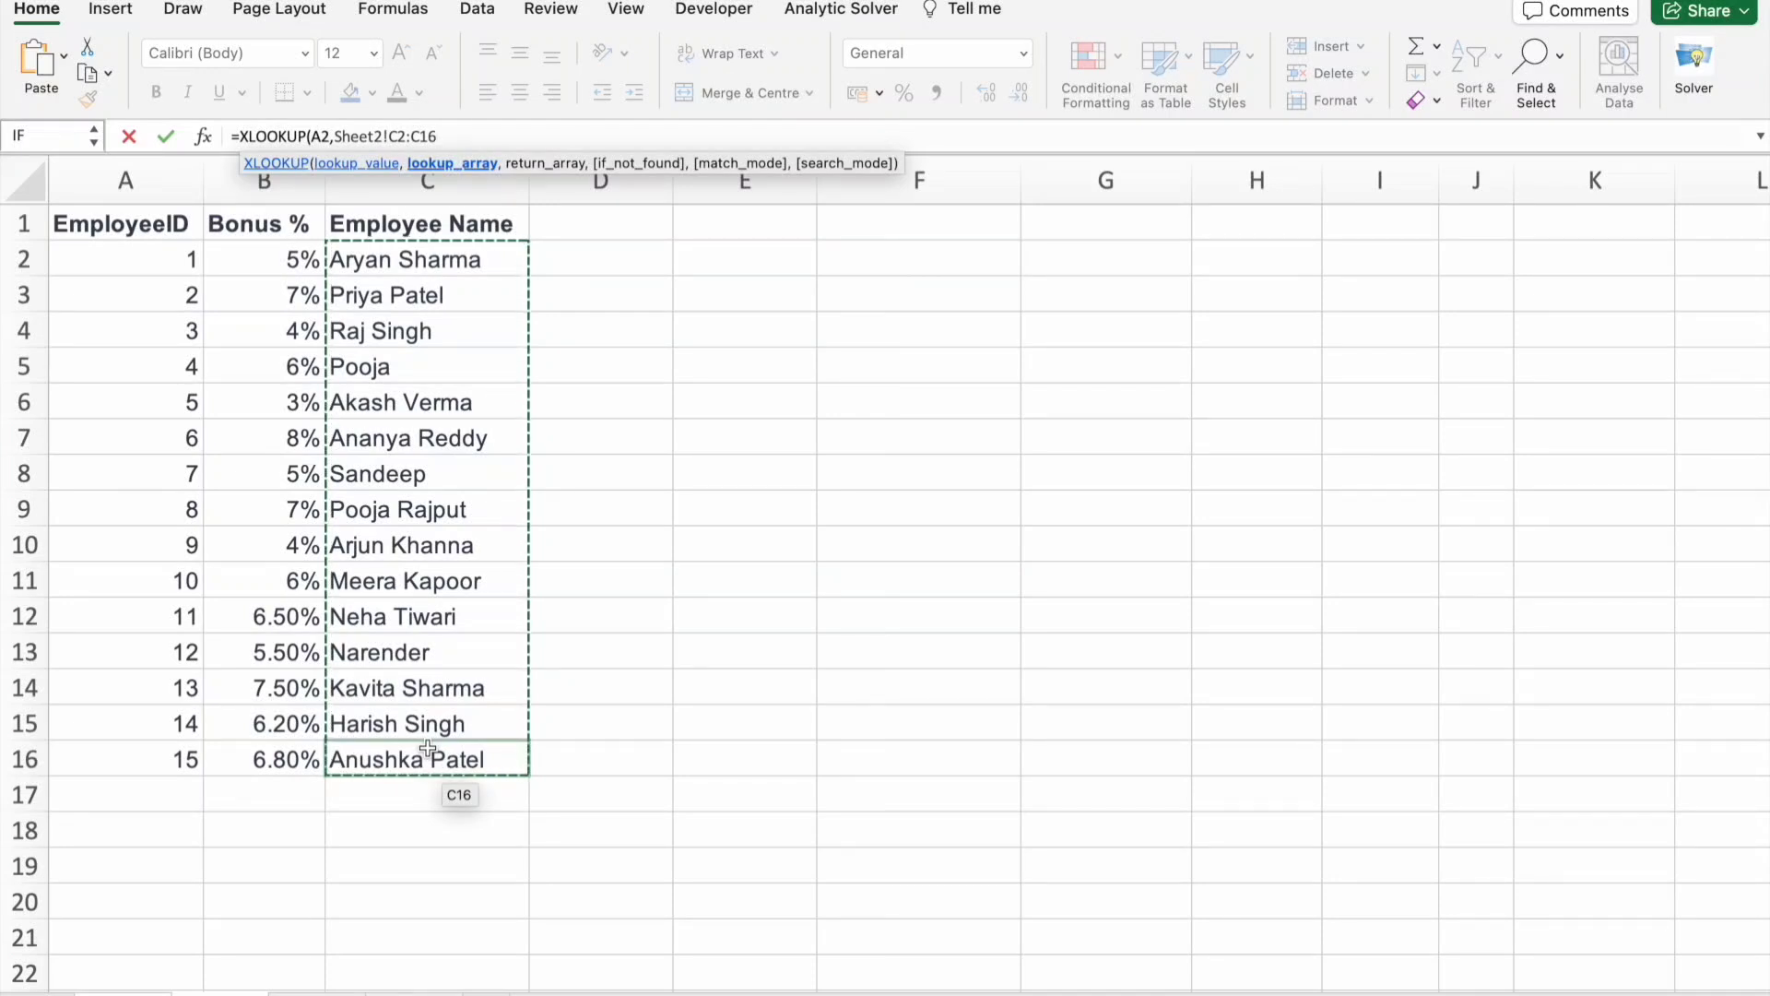
key(F4)
text(,)
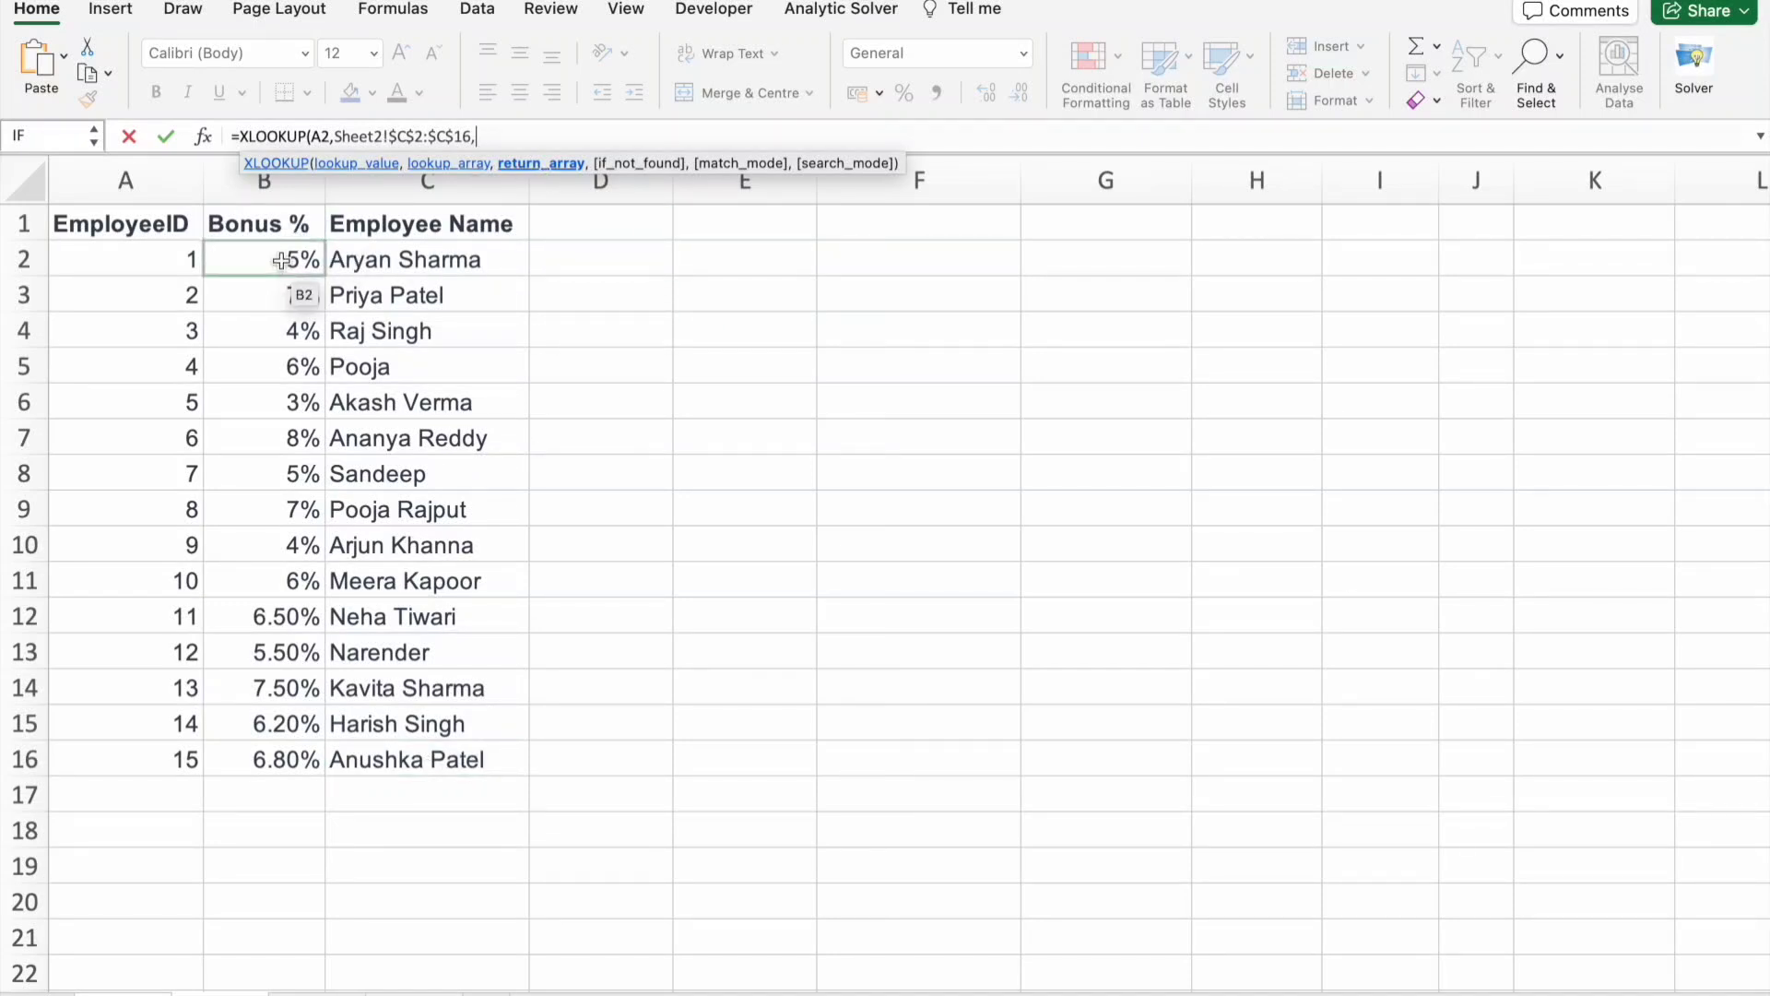
- Complete the XLOOKUP with absolute return array Sheet2!$B$2:$B$16 and 0 as the if-not-found value
drag(281, 260, 303, 770)
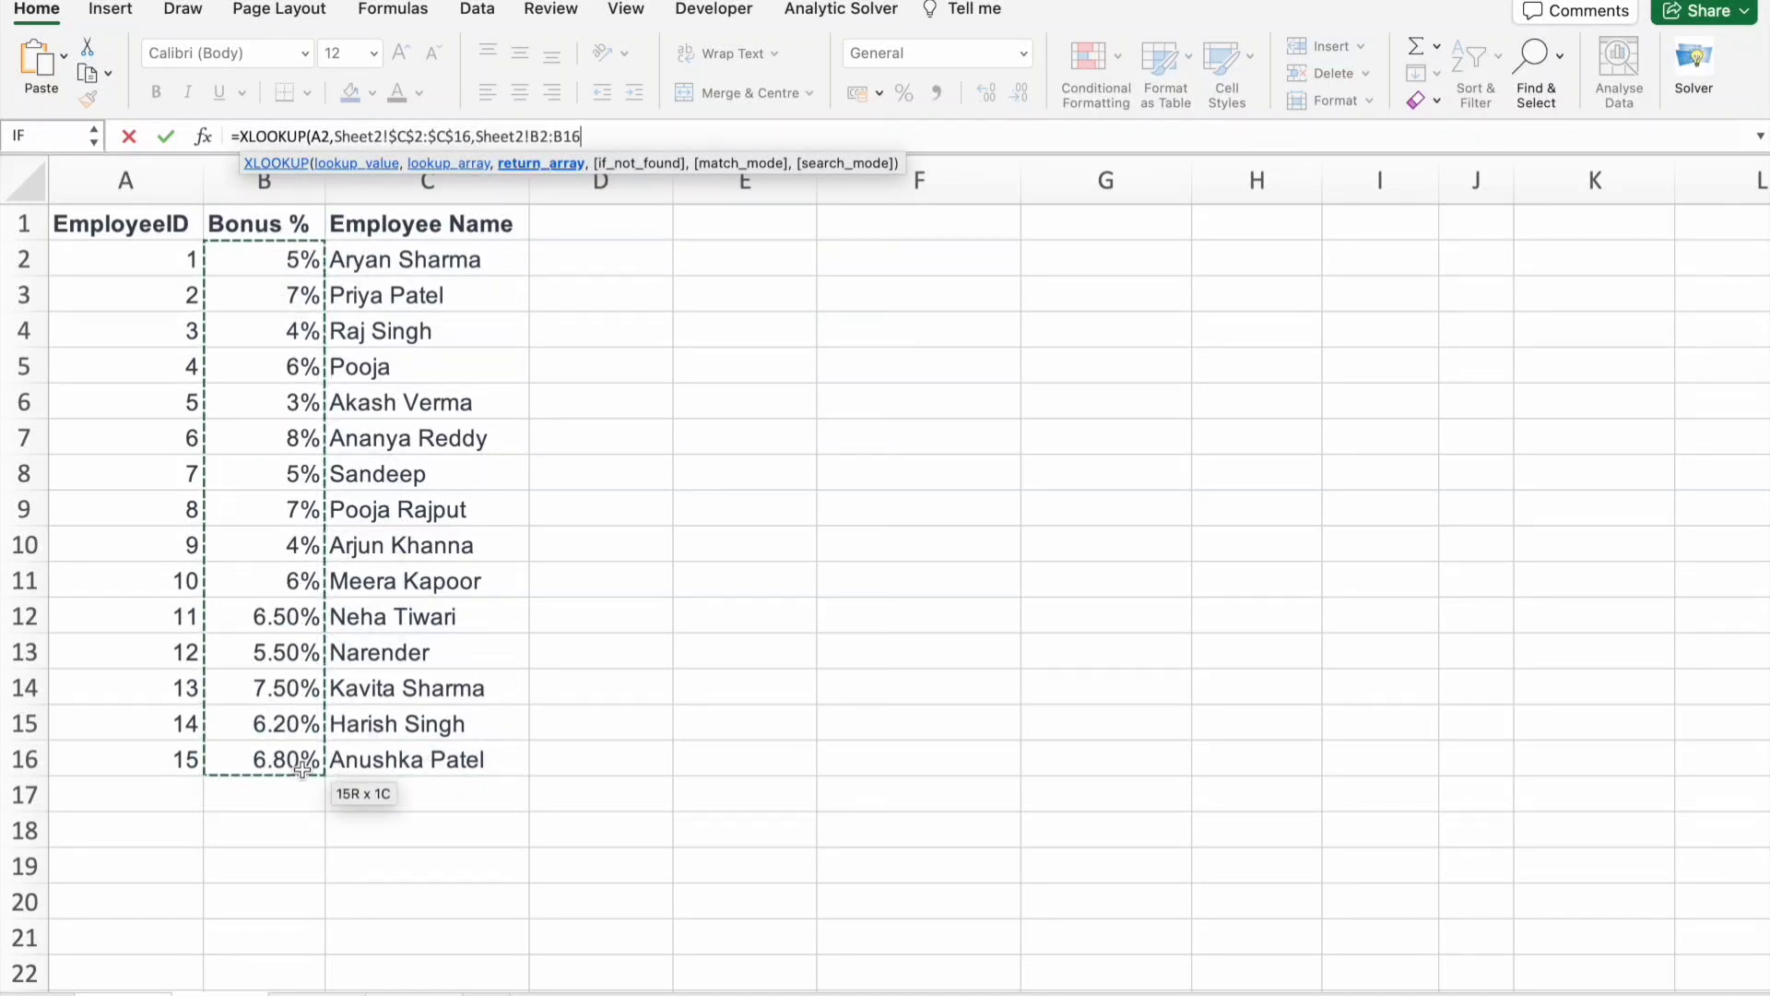
key(F4)
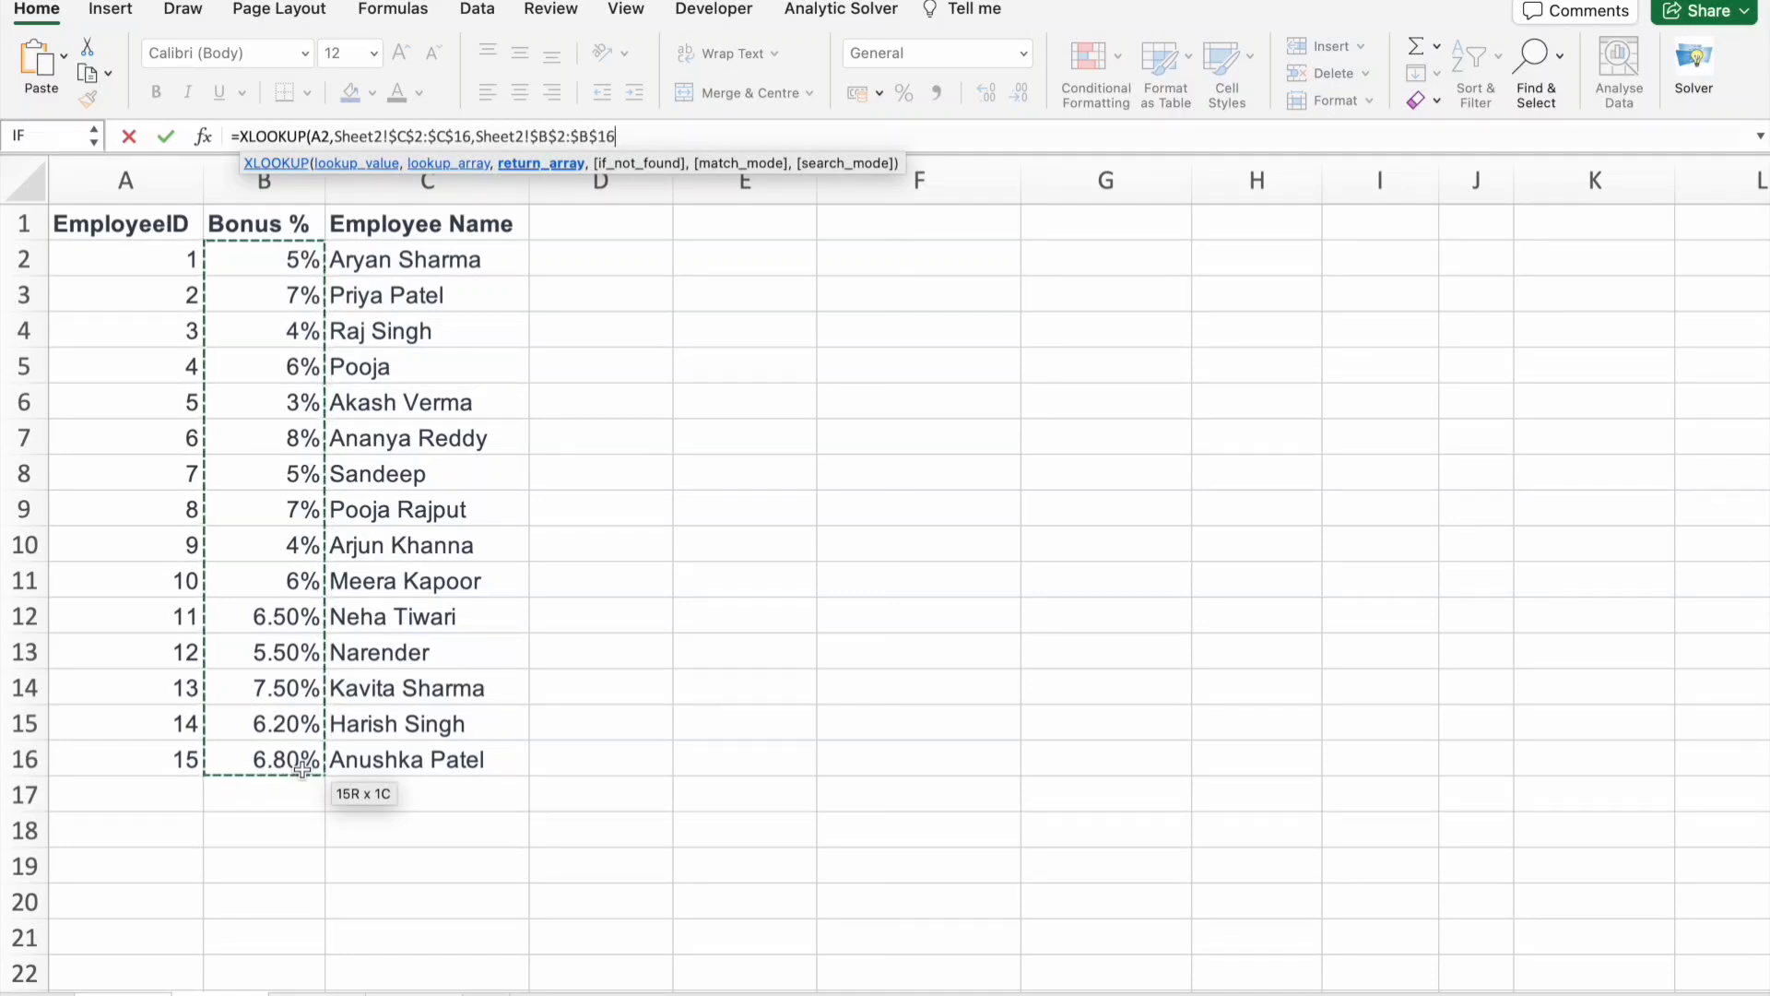
text(,)
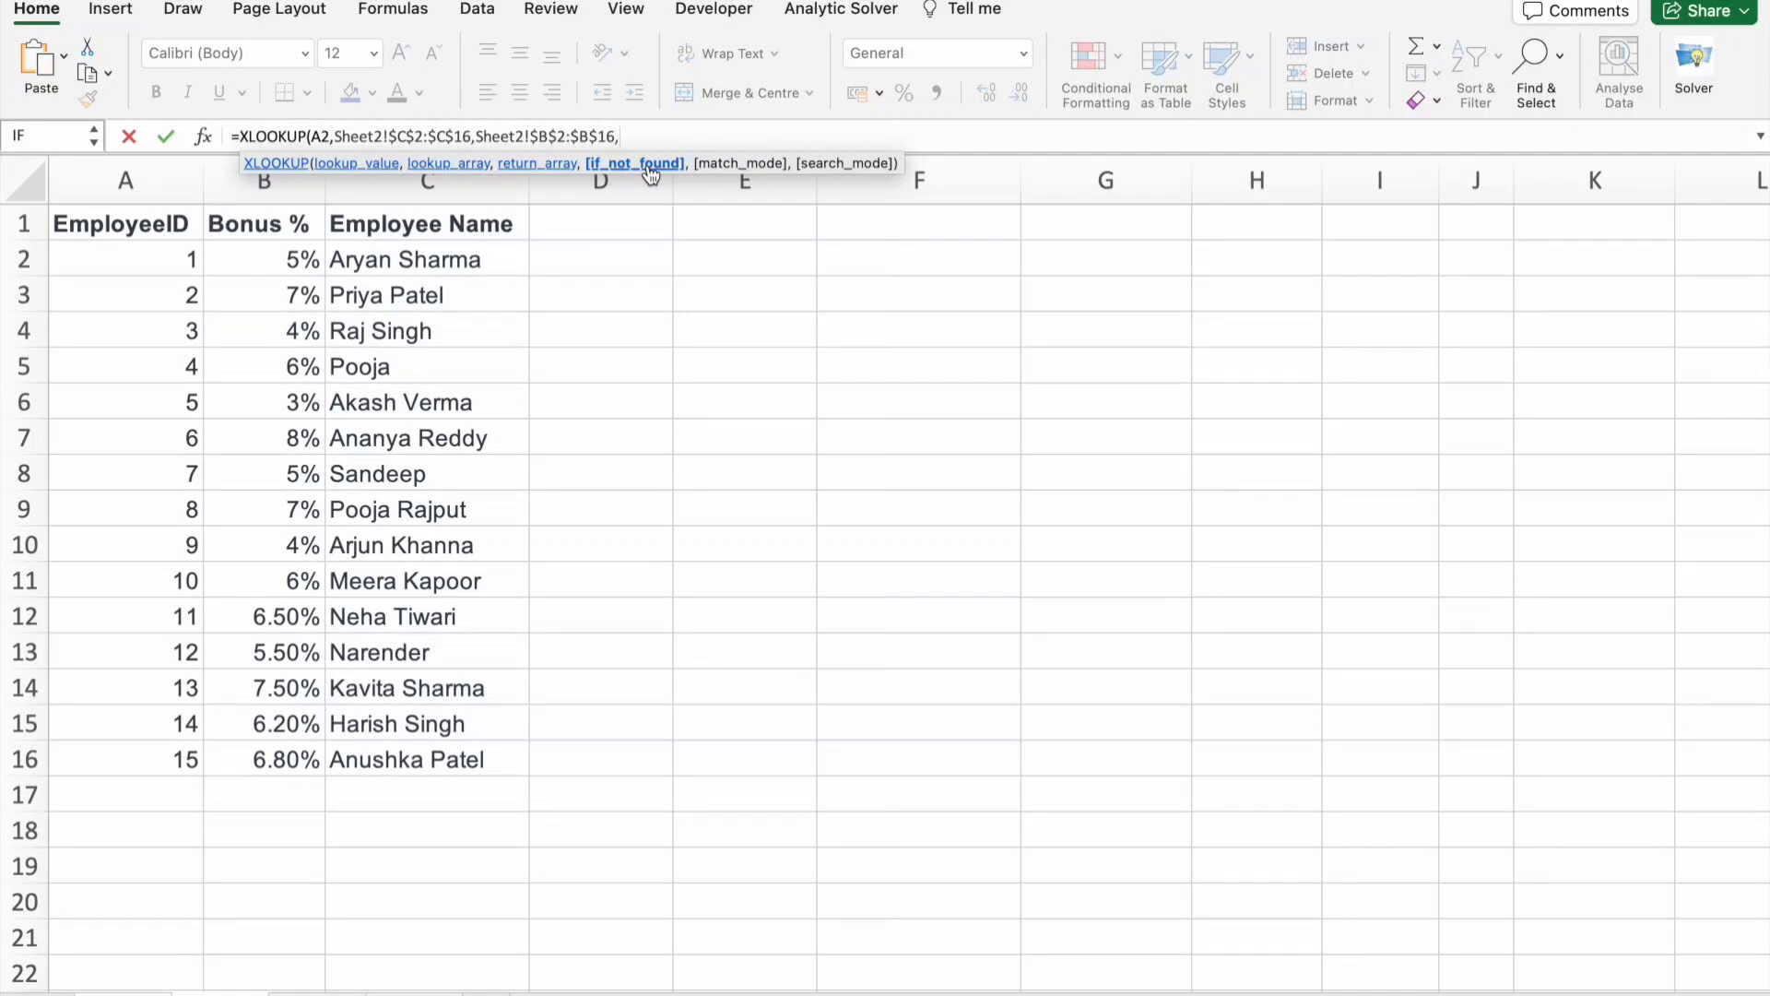
text(0)
key(Return)
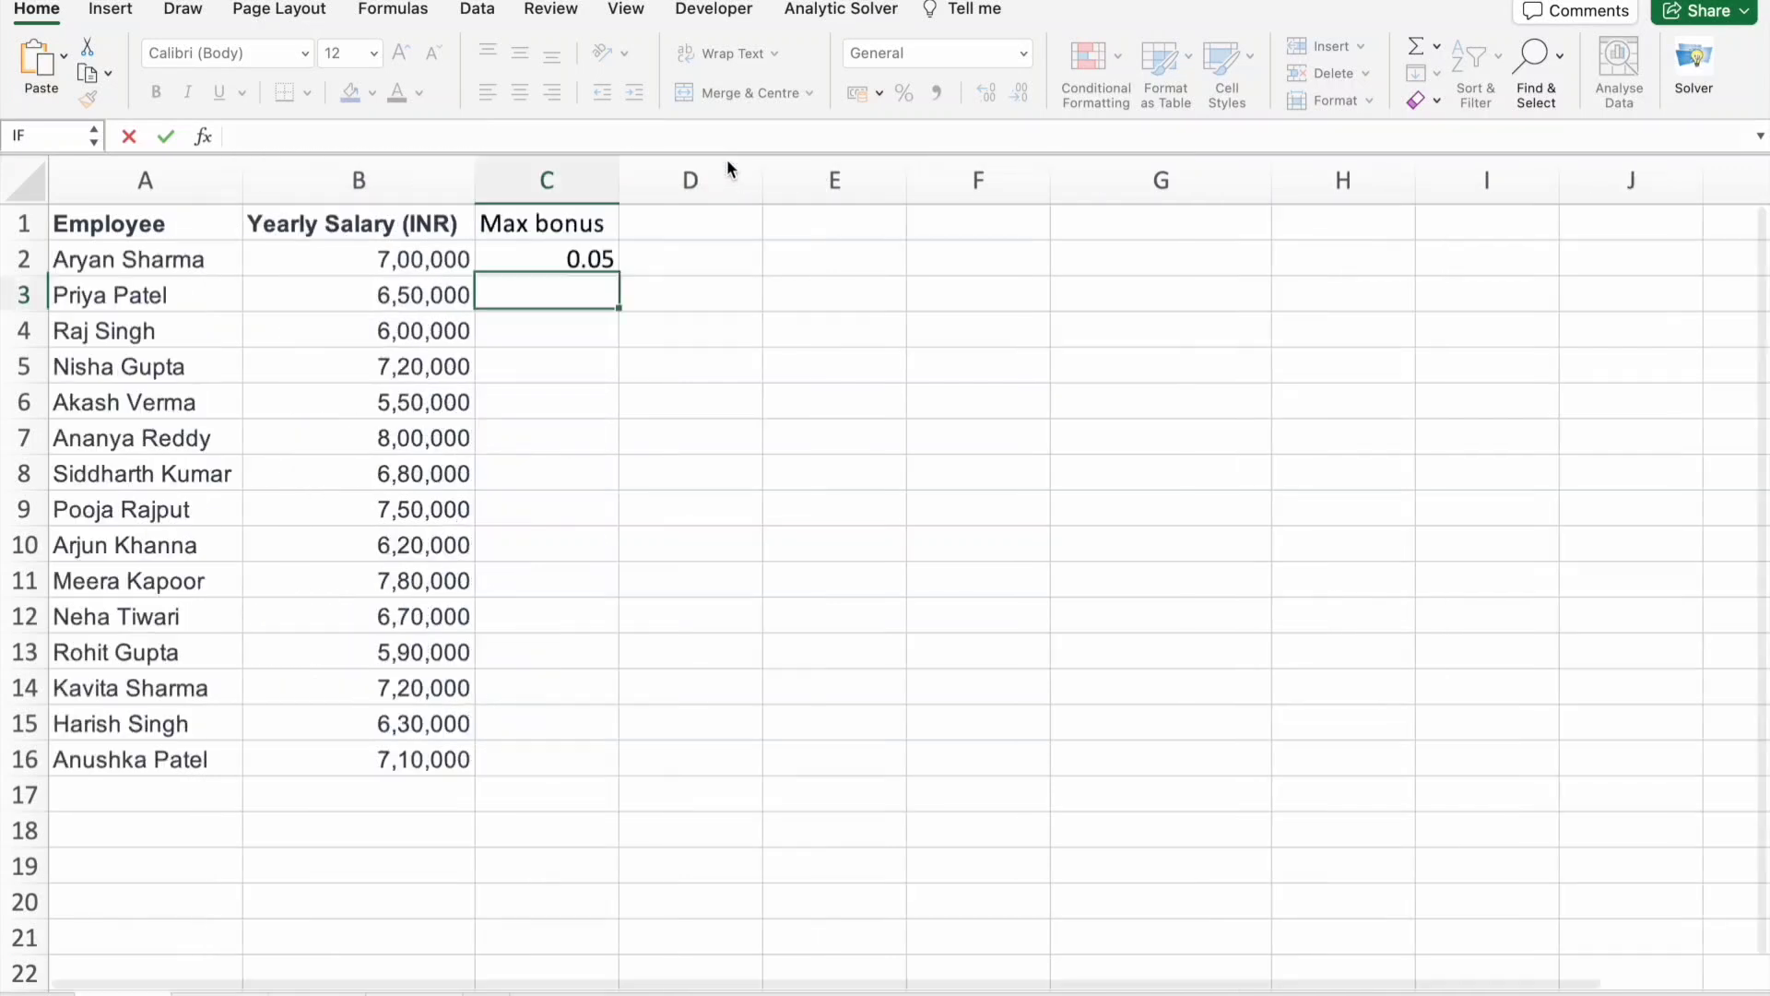
- Extend the formula in C2 to multiply the XLOOKUP result by the yearly salary in B2
click(591, 261)
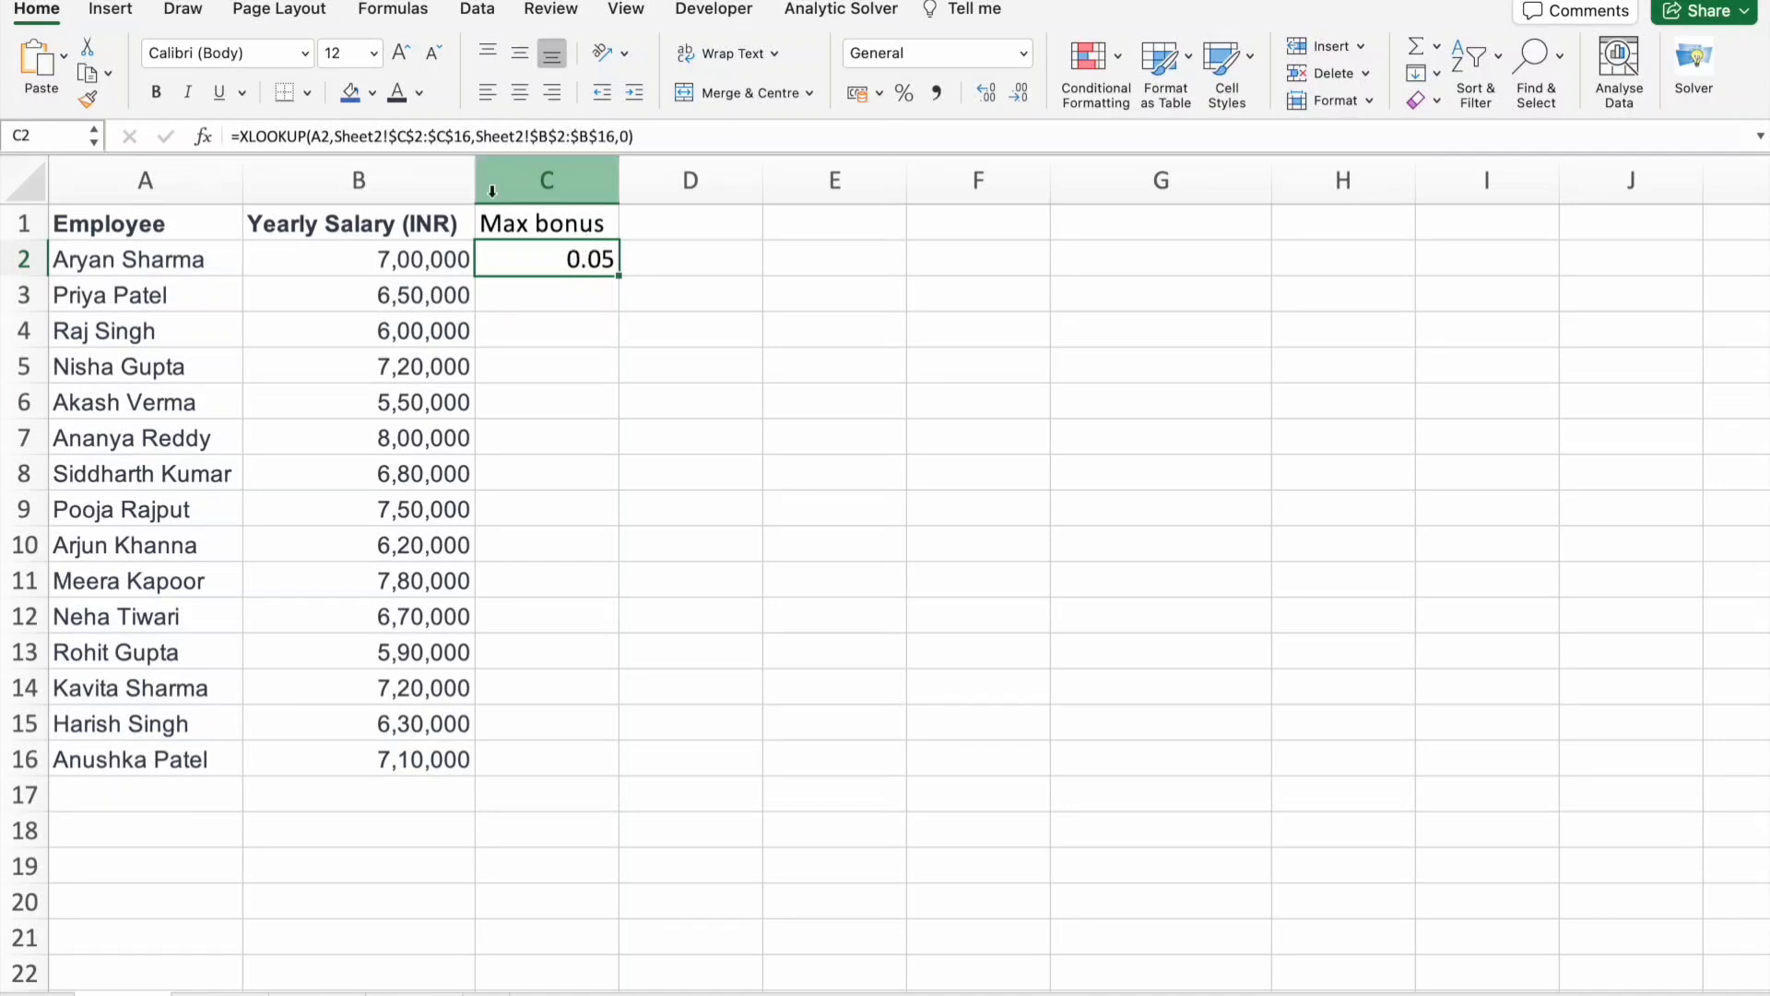
click(671, 136)
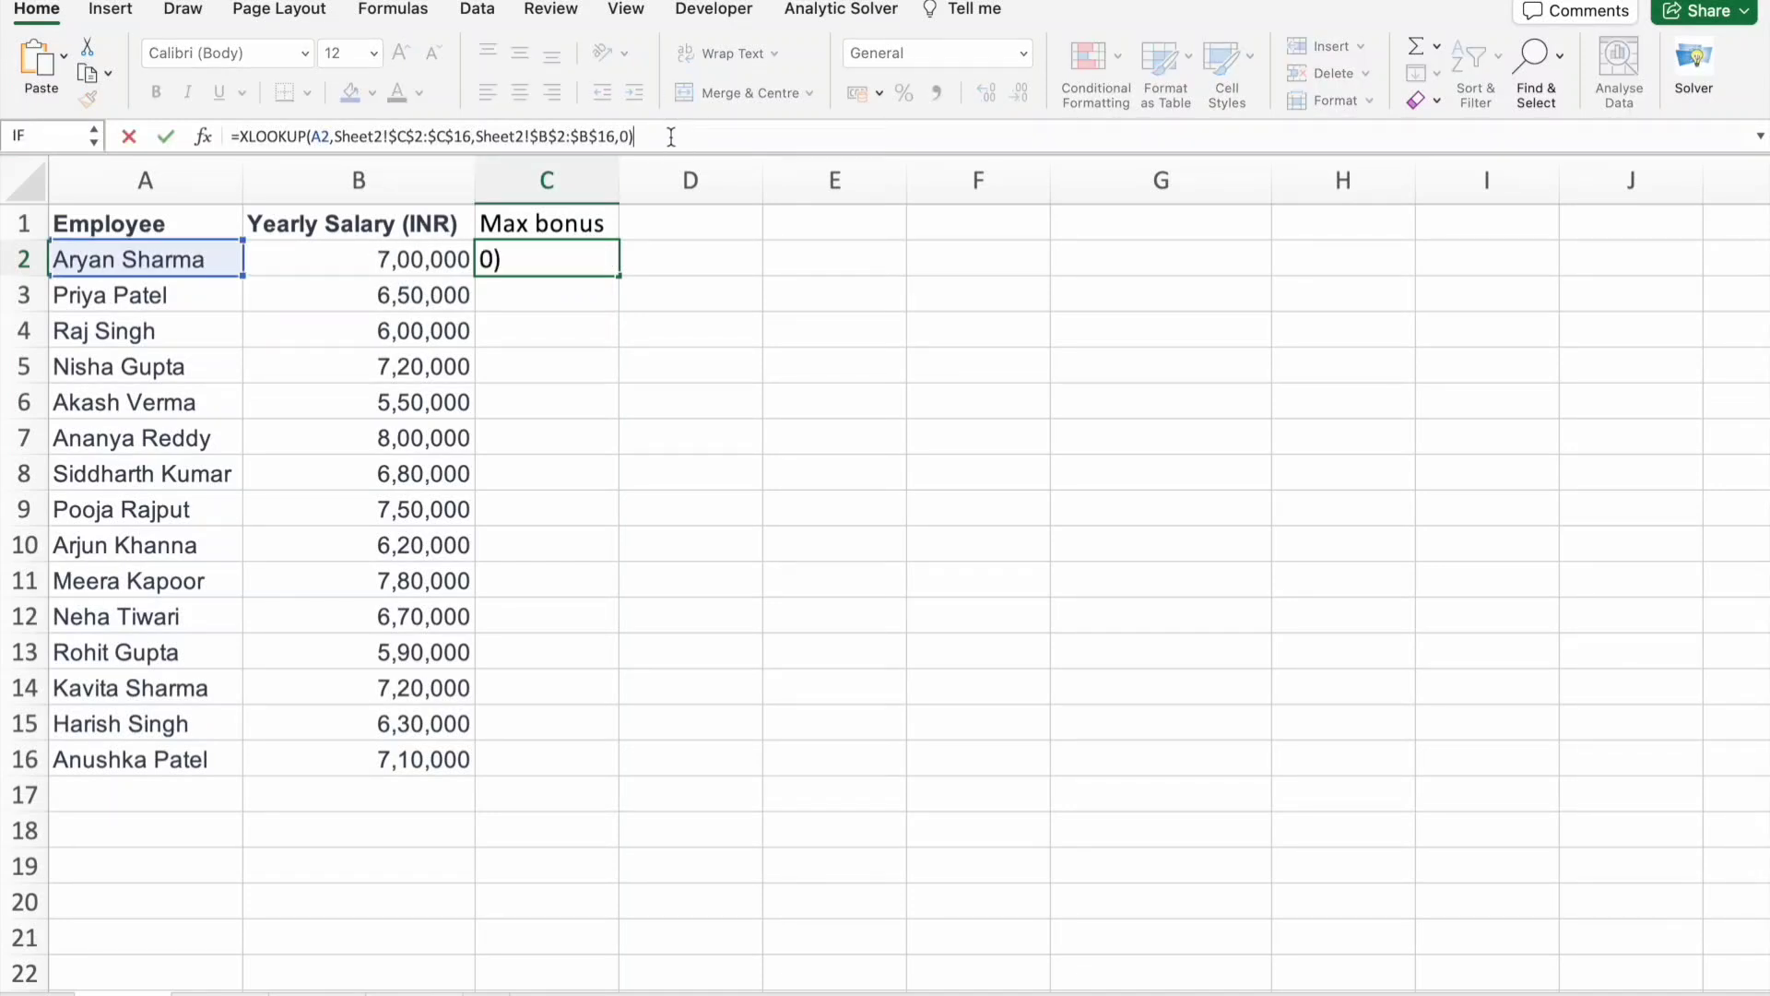
text(*)
click(421, 259)
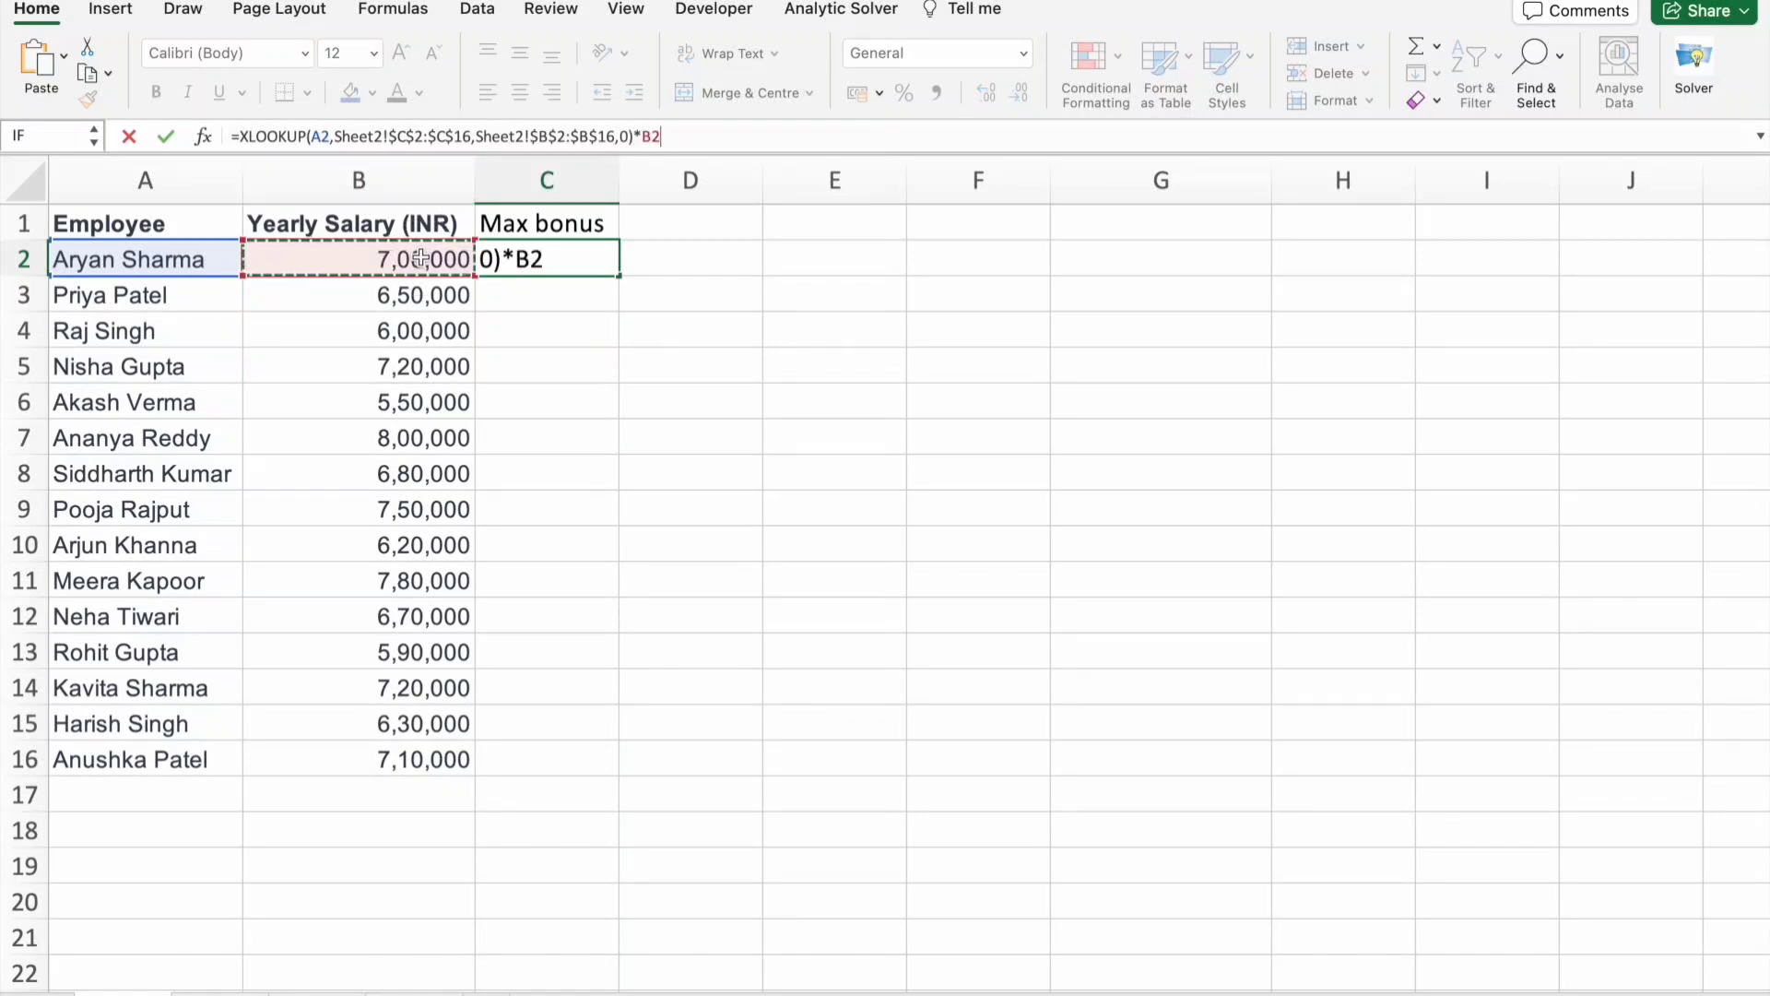
key(Return)
- Fill the Max bonus formula from C2 down to C16 for all employees
click(542, 258)
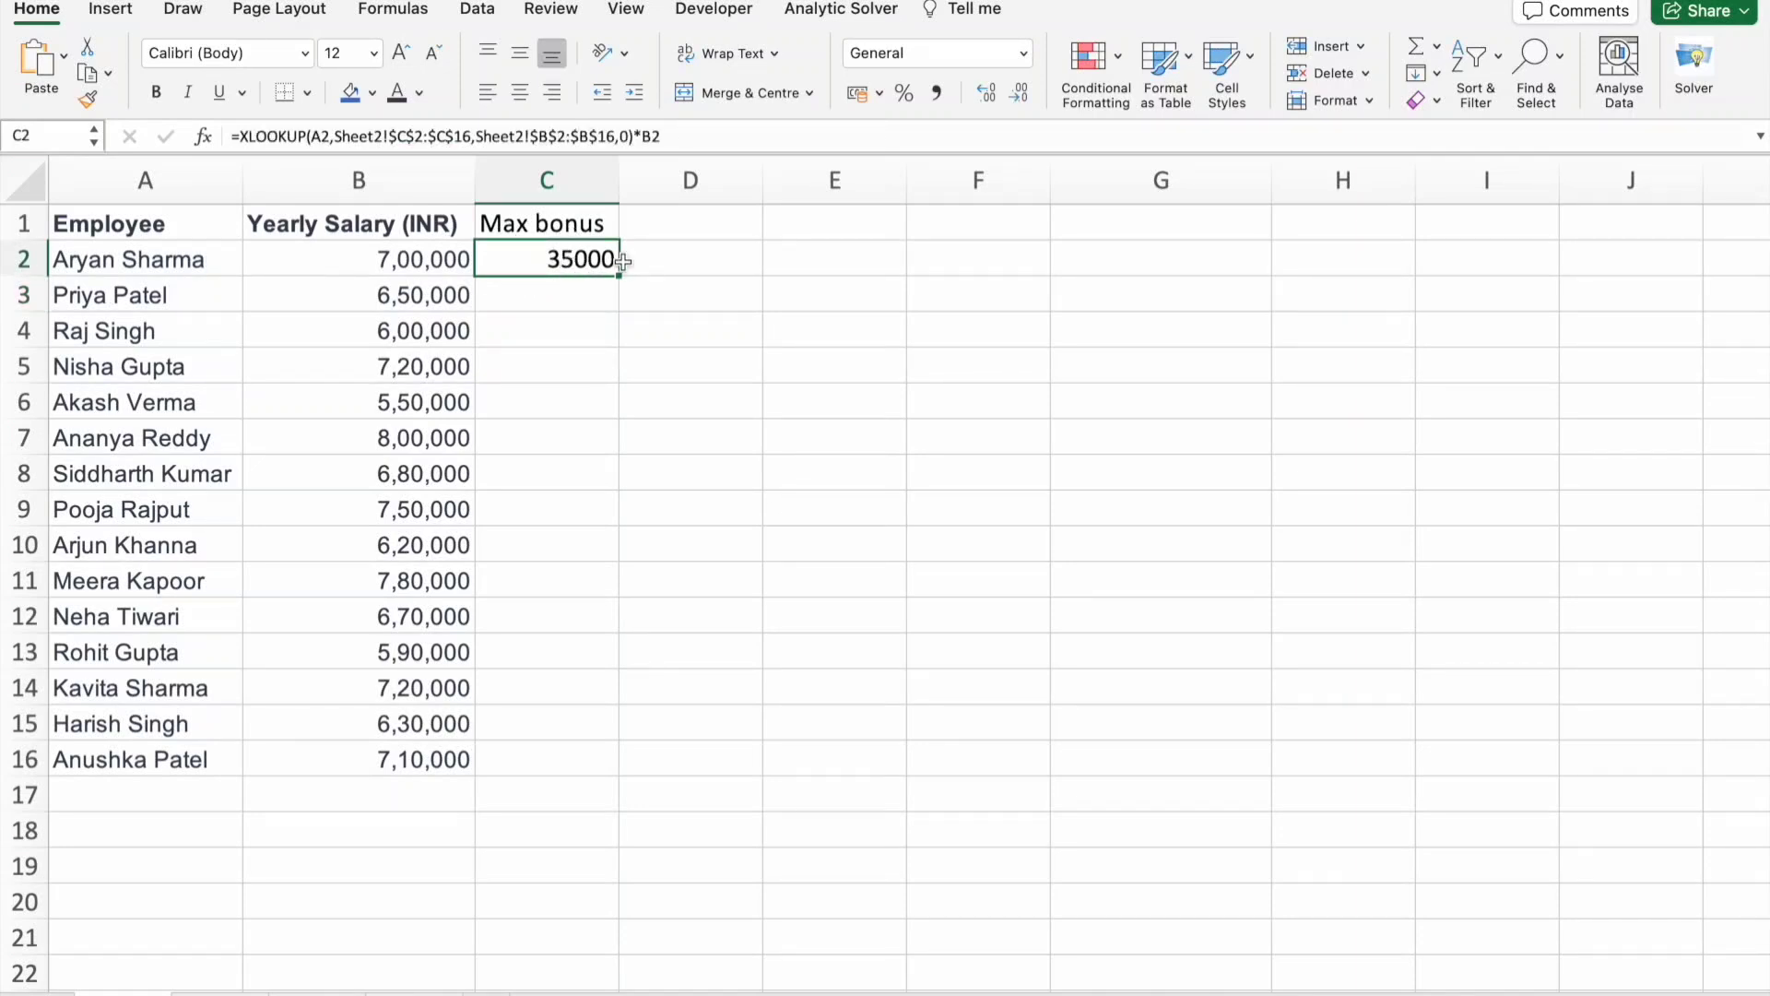
drag(620, 276, 619, 772)
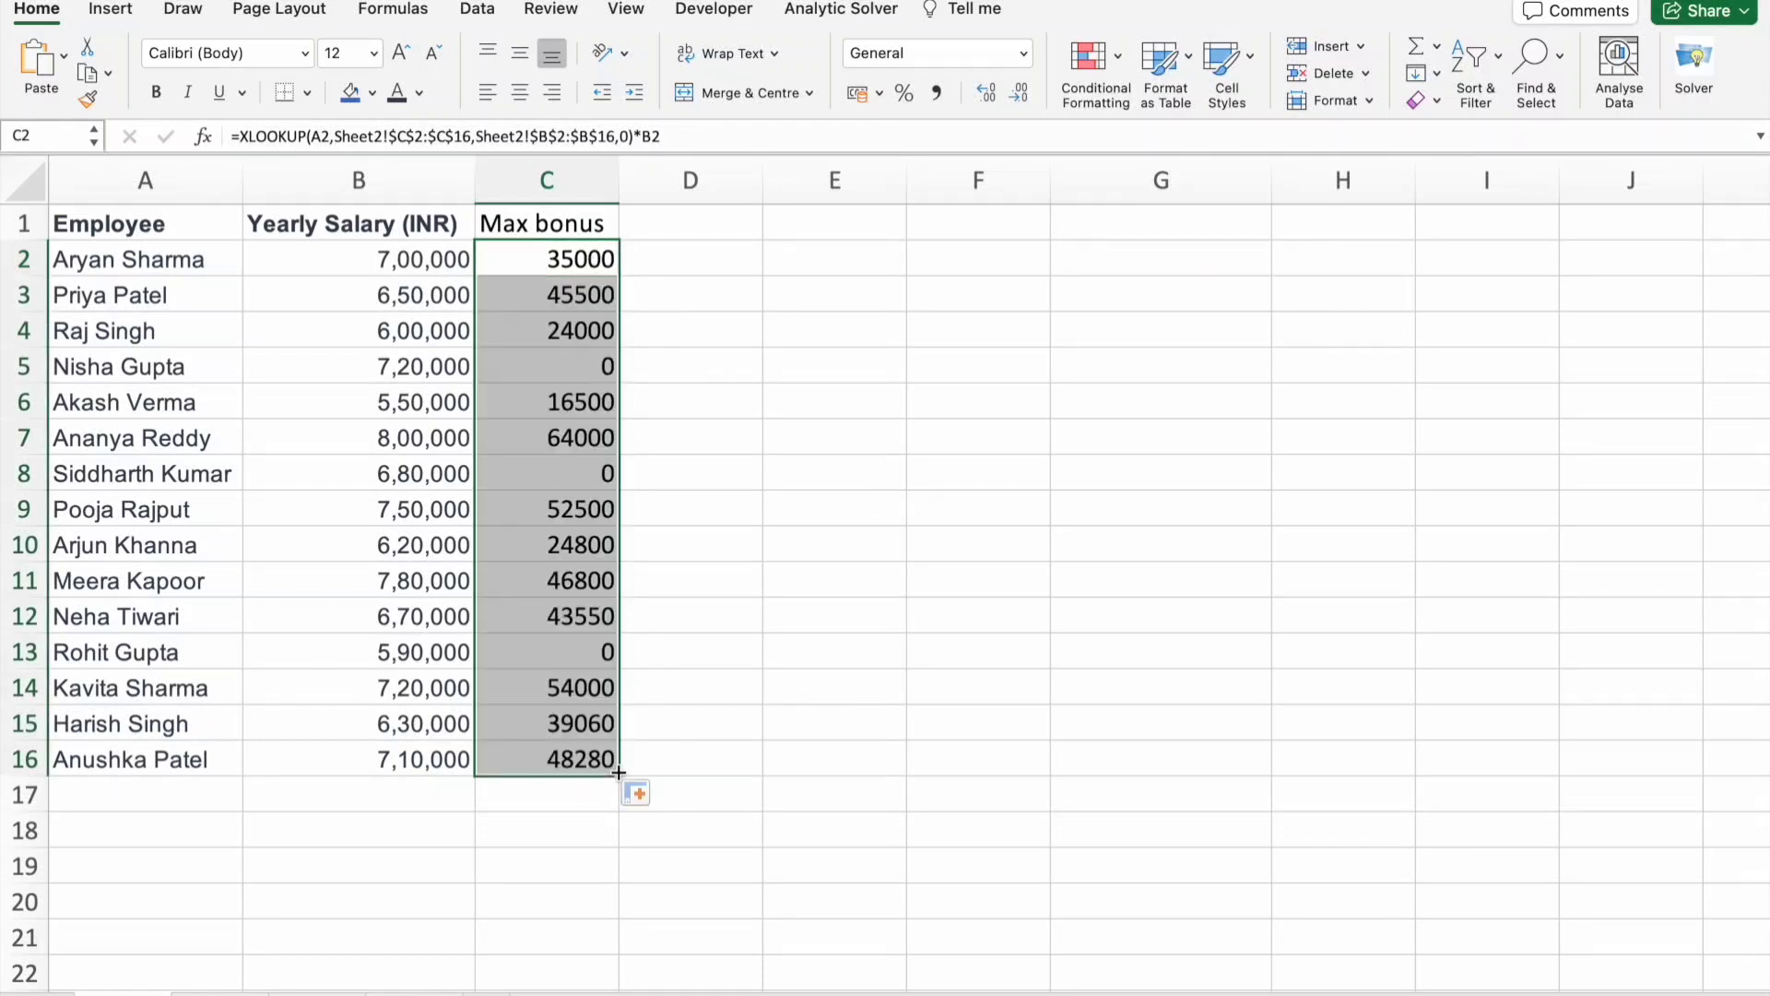
click(669, 412)
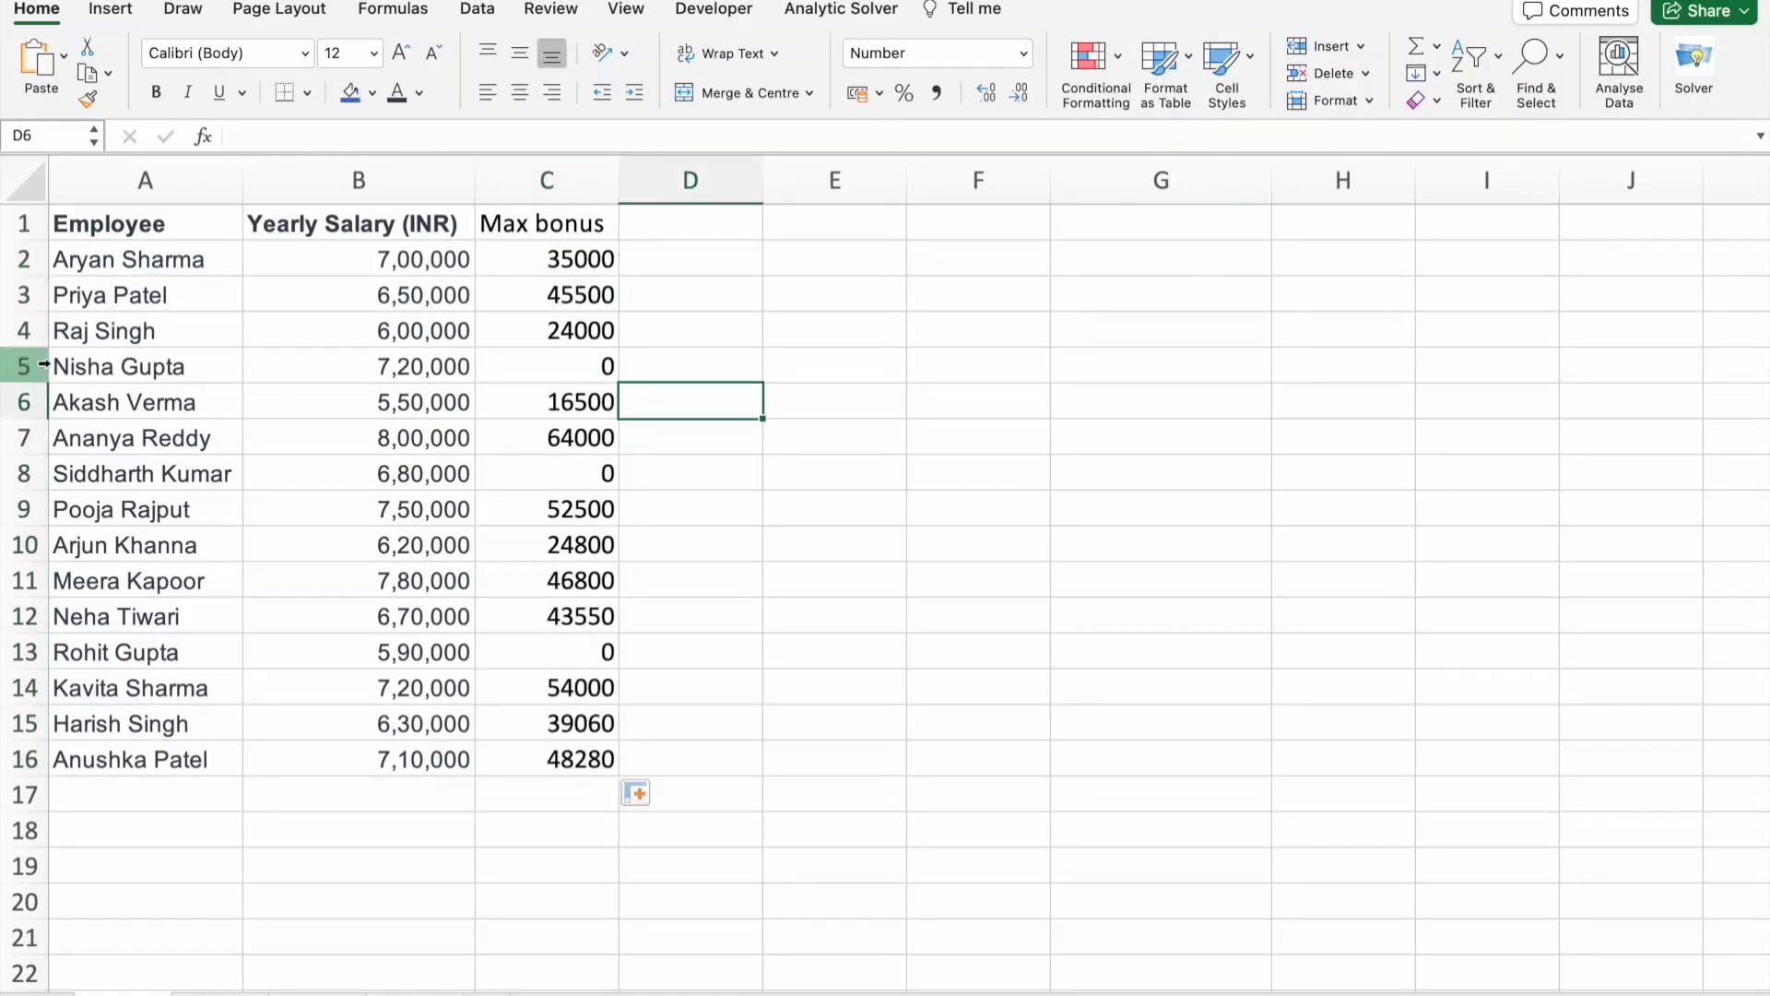
- Check the names in A5, A8 and A13, and examine the horizontally arranged bonus table on Sheet3
click(102, 369)
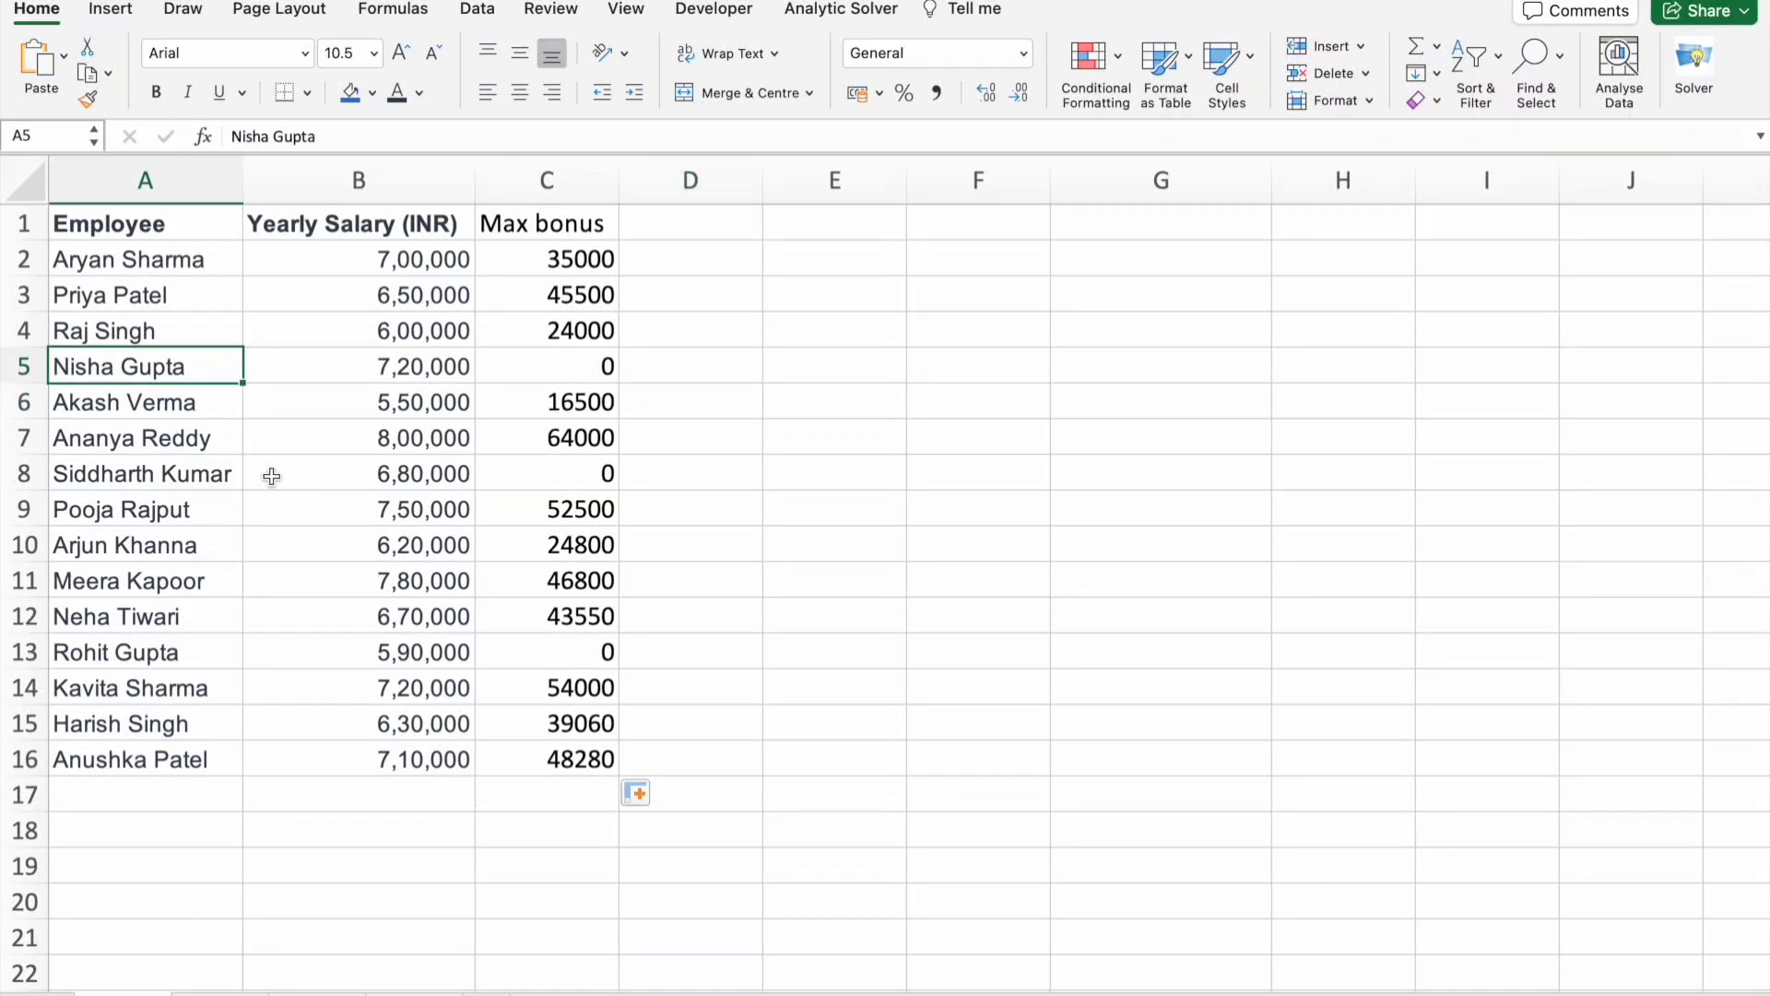
click(157, 476)
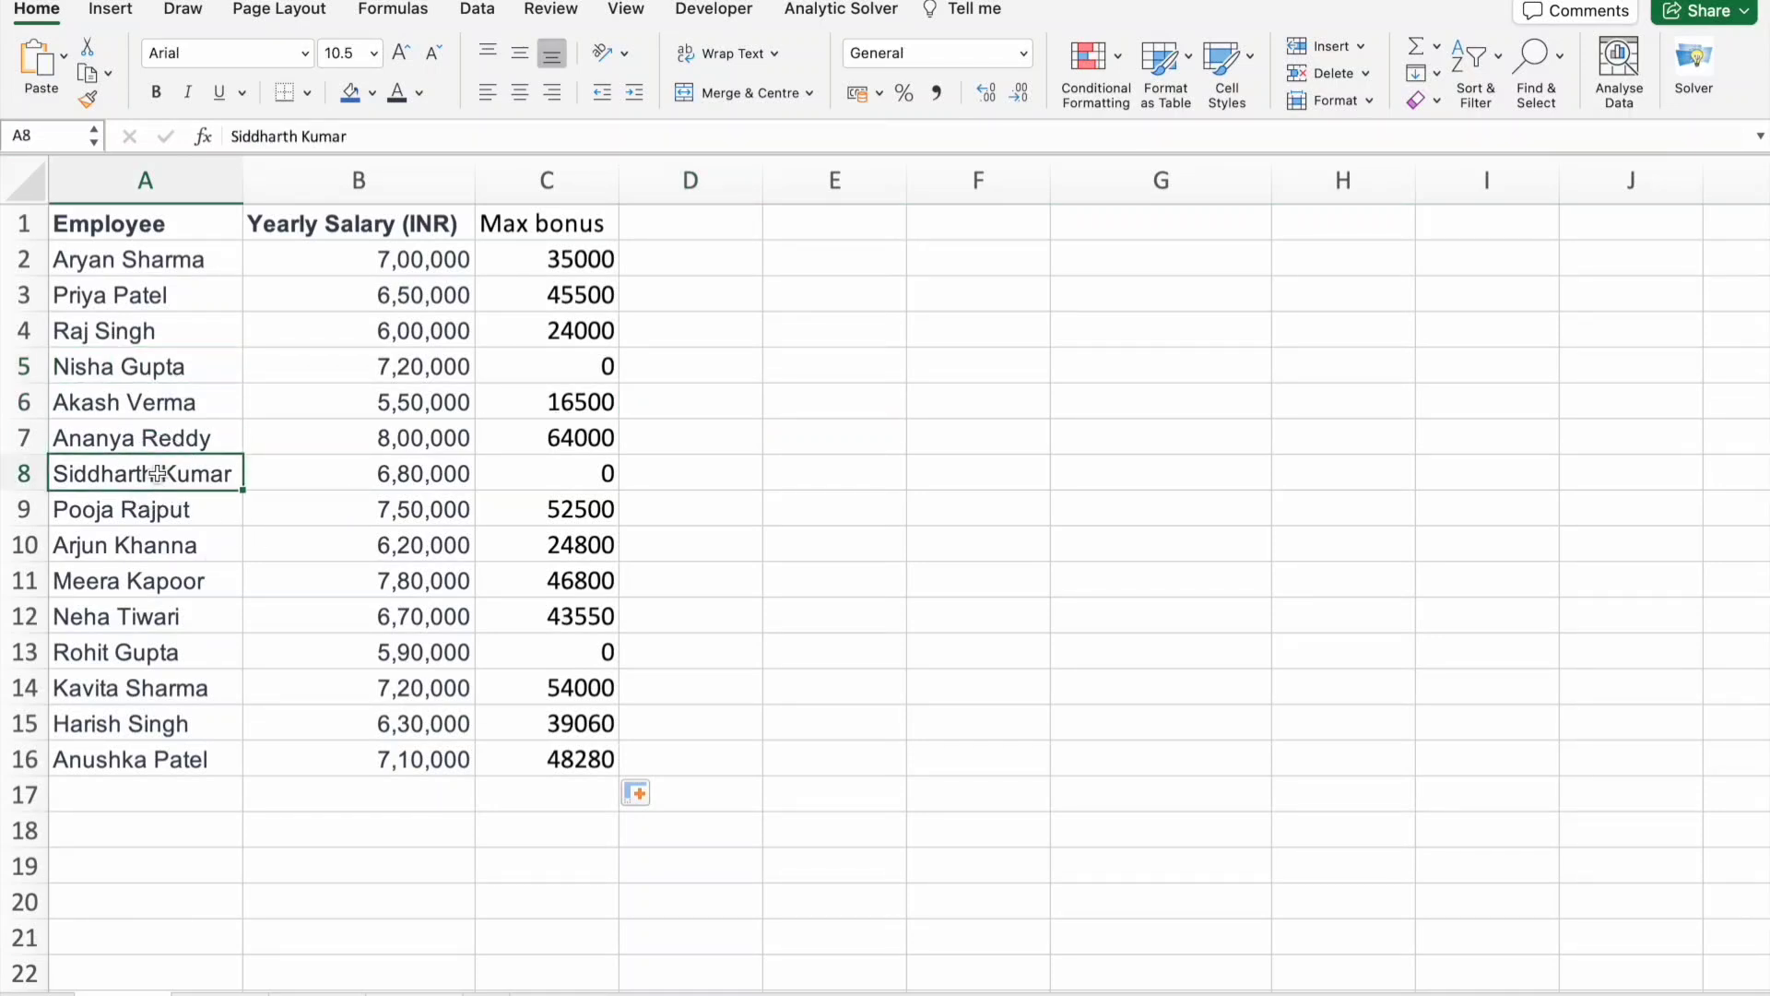
click(137, 657)
click(670, 261)
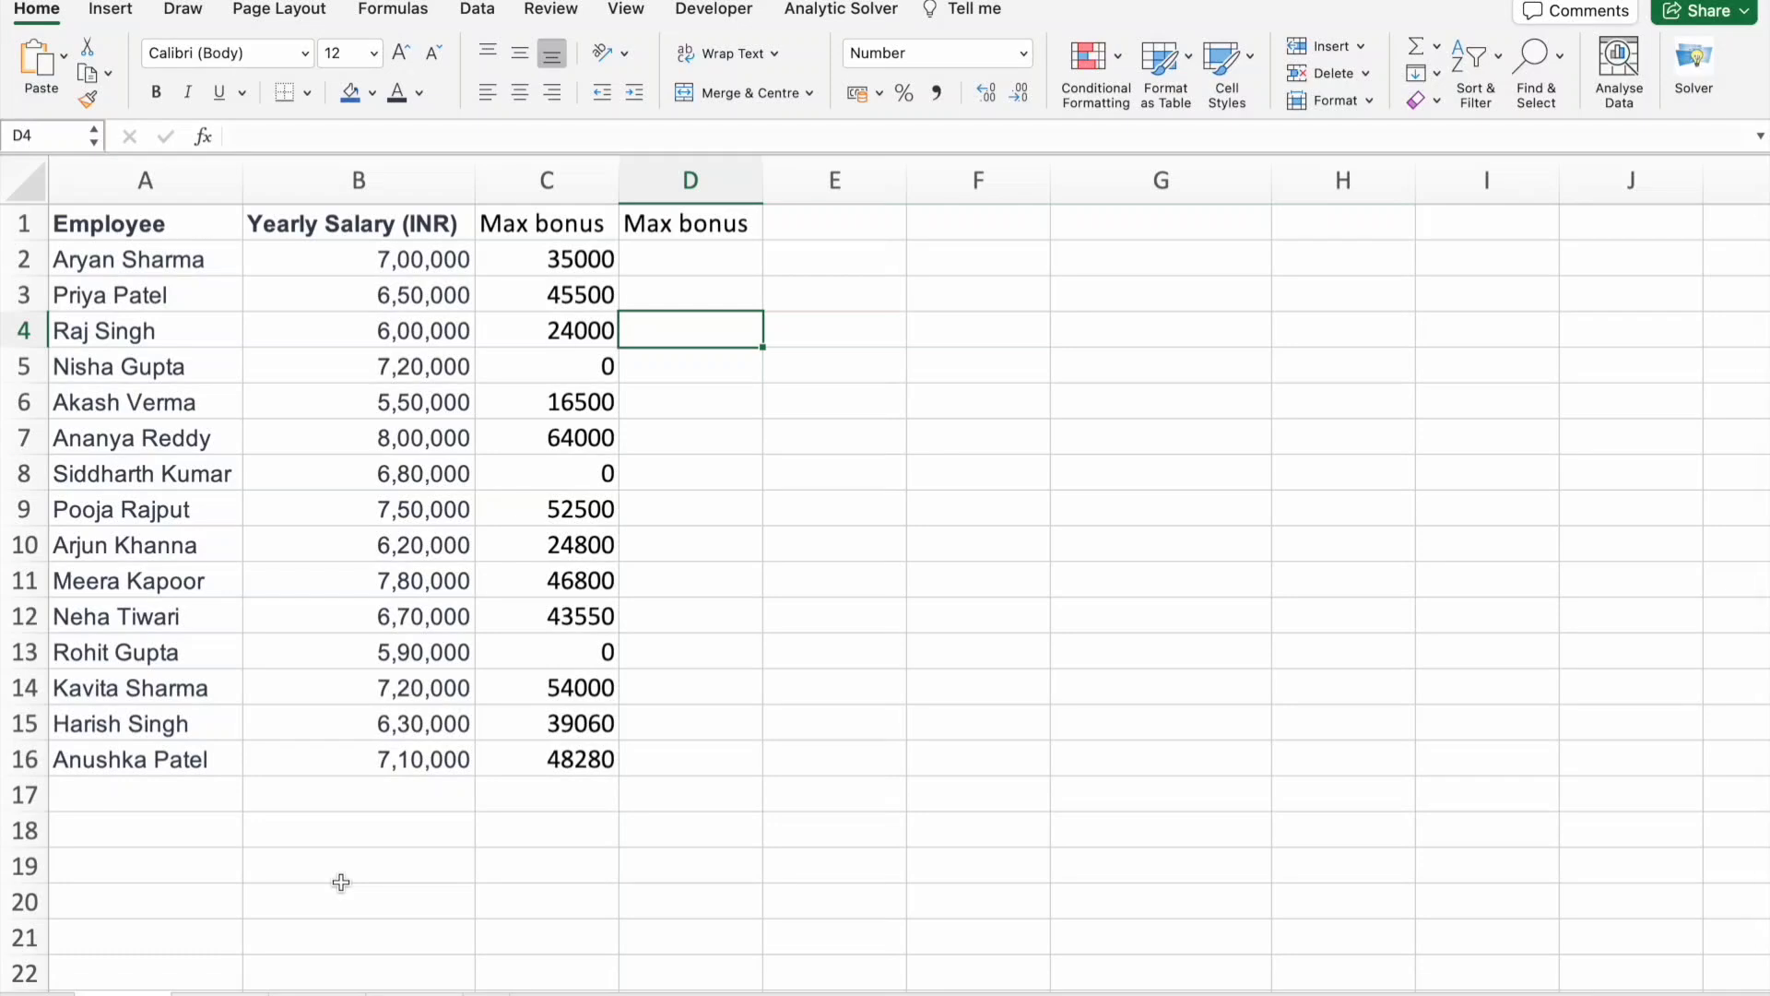
key(ctrl+Page_Down)
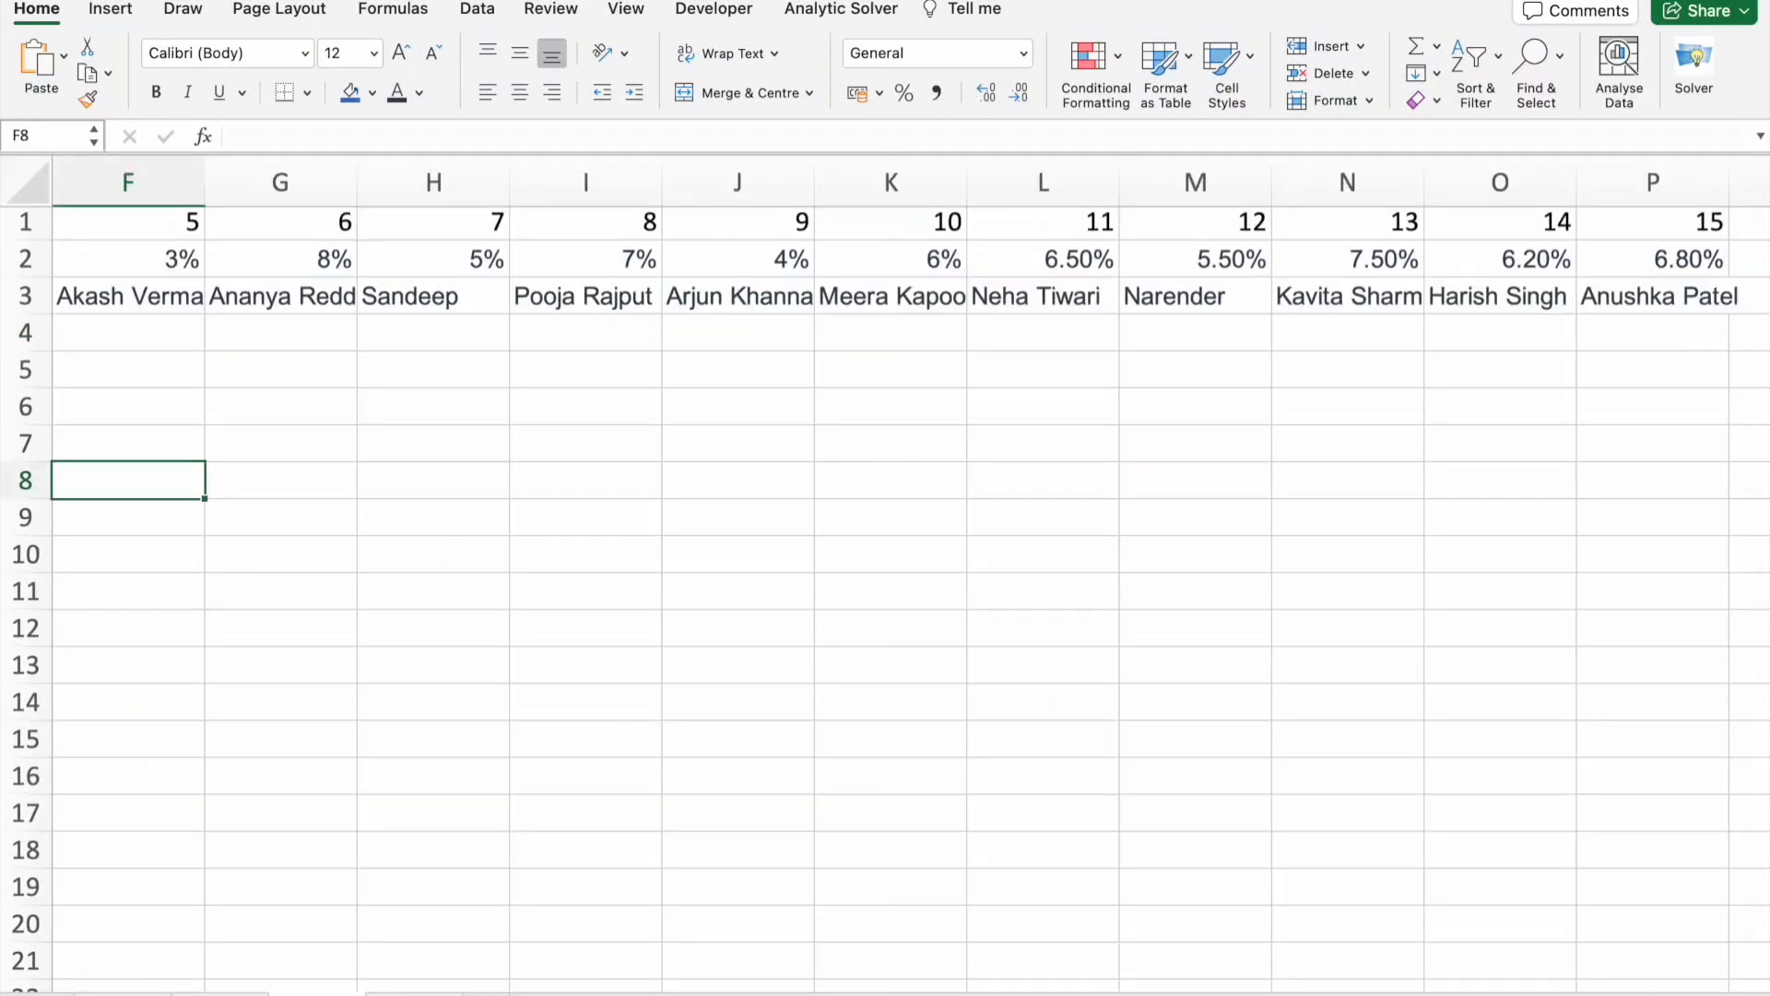
scroll(572, 403, left, 5)
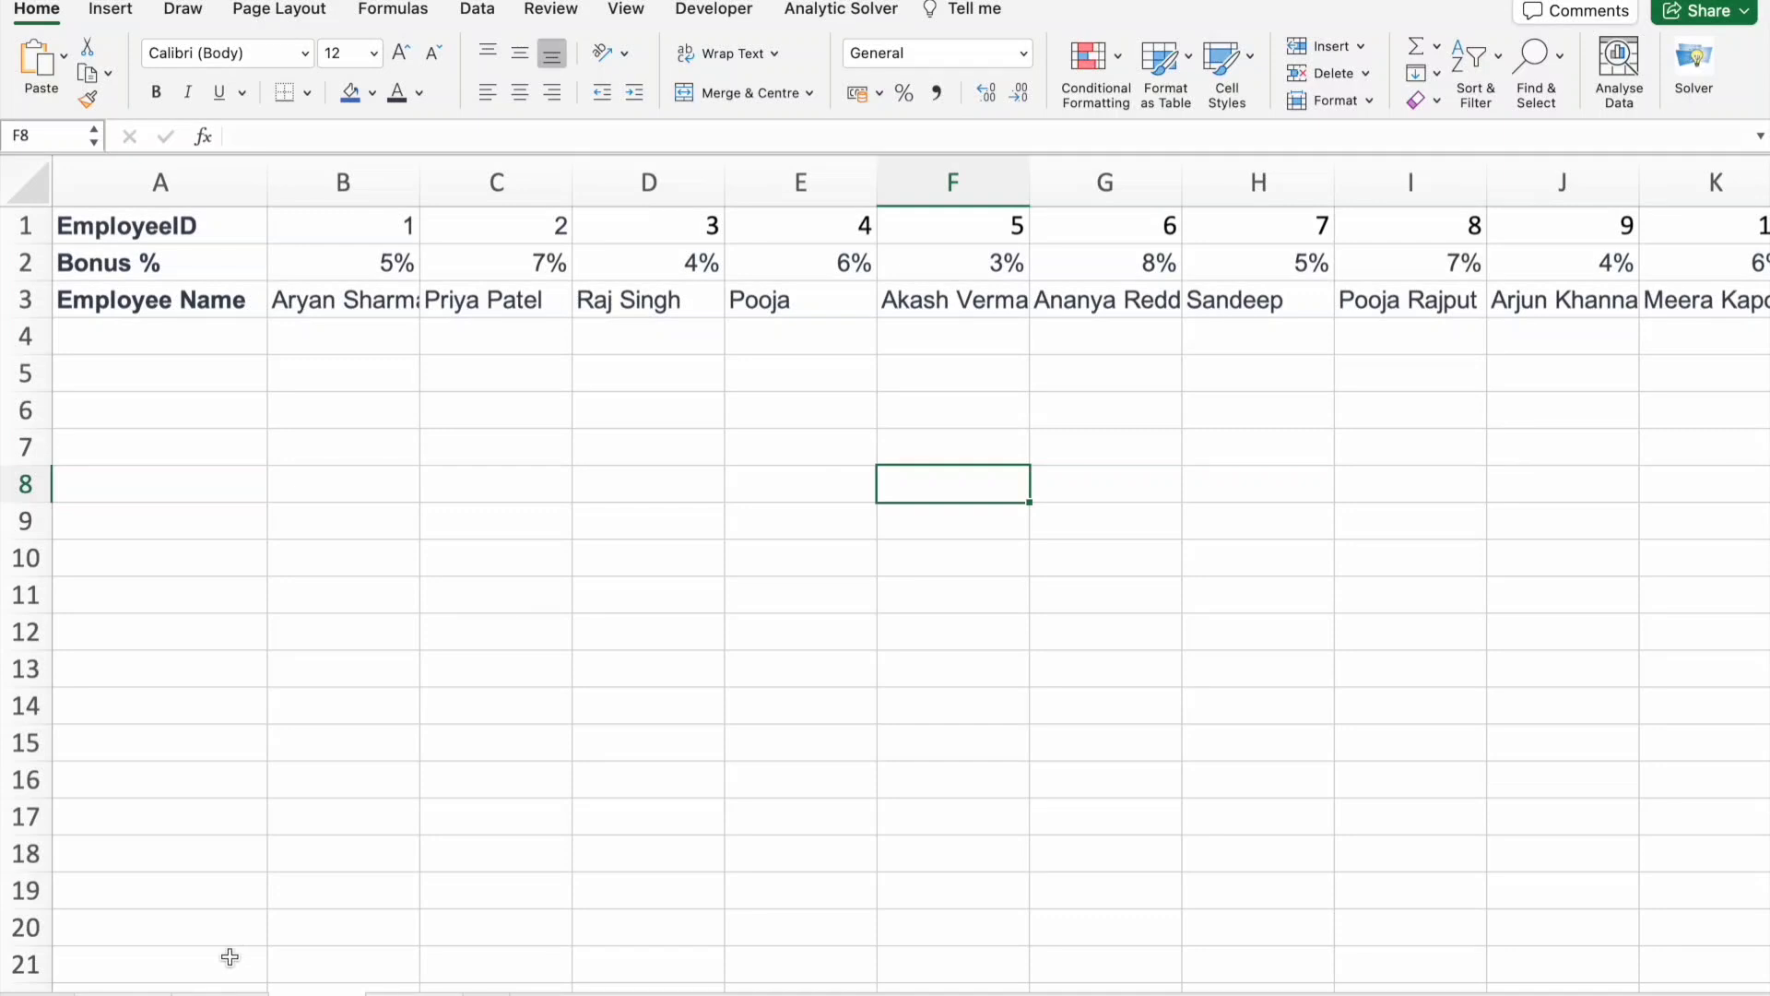
click(127, 989)
- Start an XLOOKUP formula in D2 with A2 as lookup value and Sheet3!$B$3:$P$3 as absolute lookup array
click(672, 265)
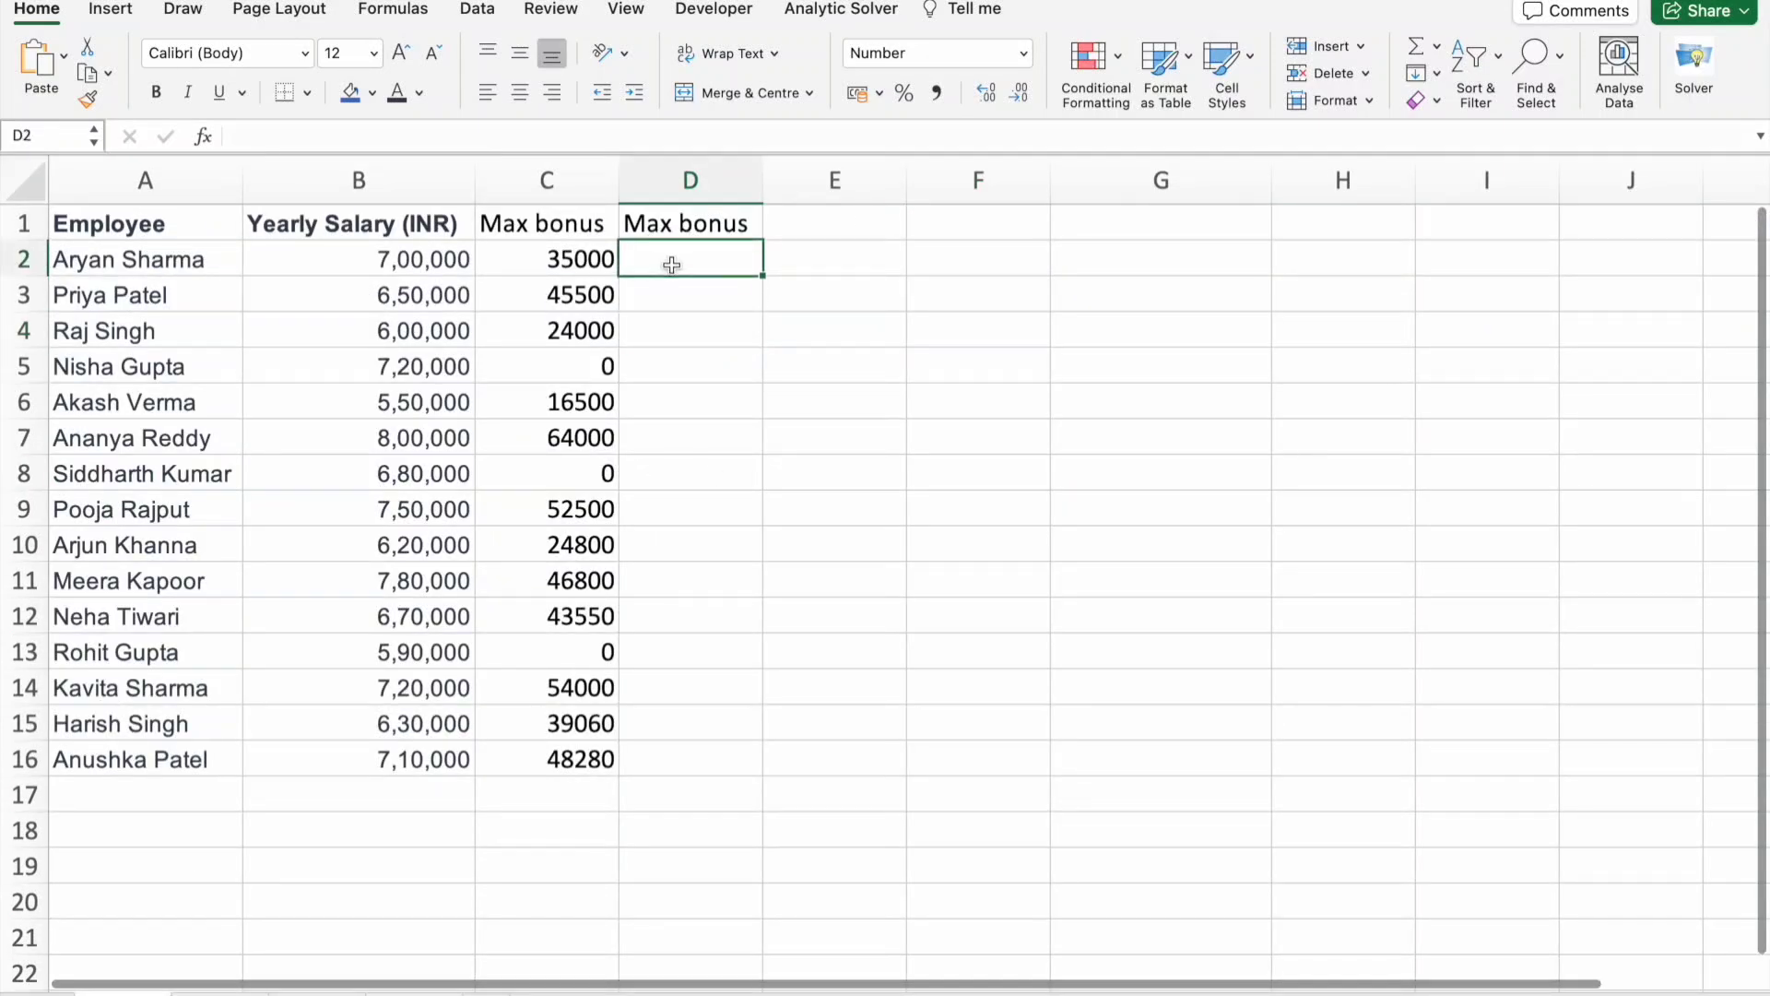
text(=xl)
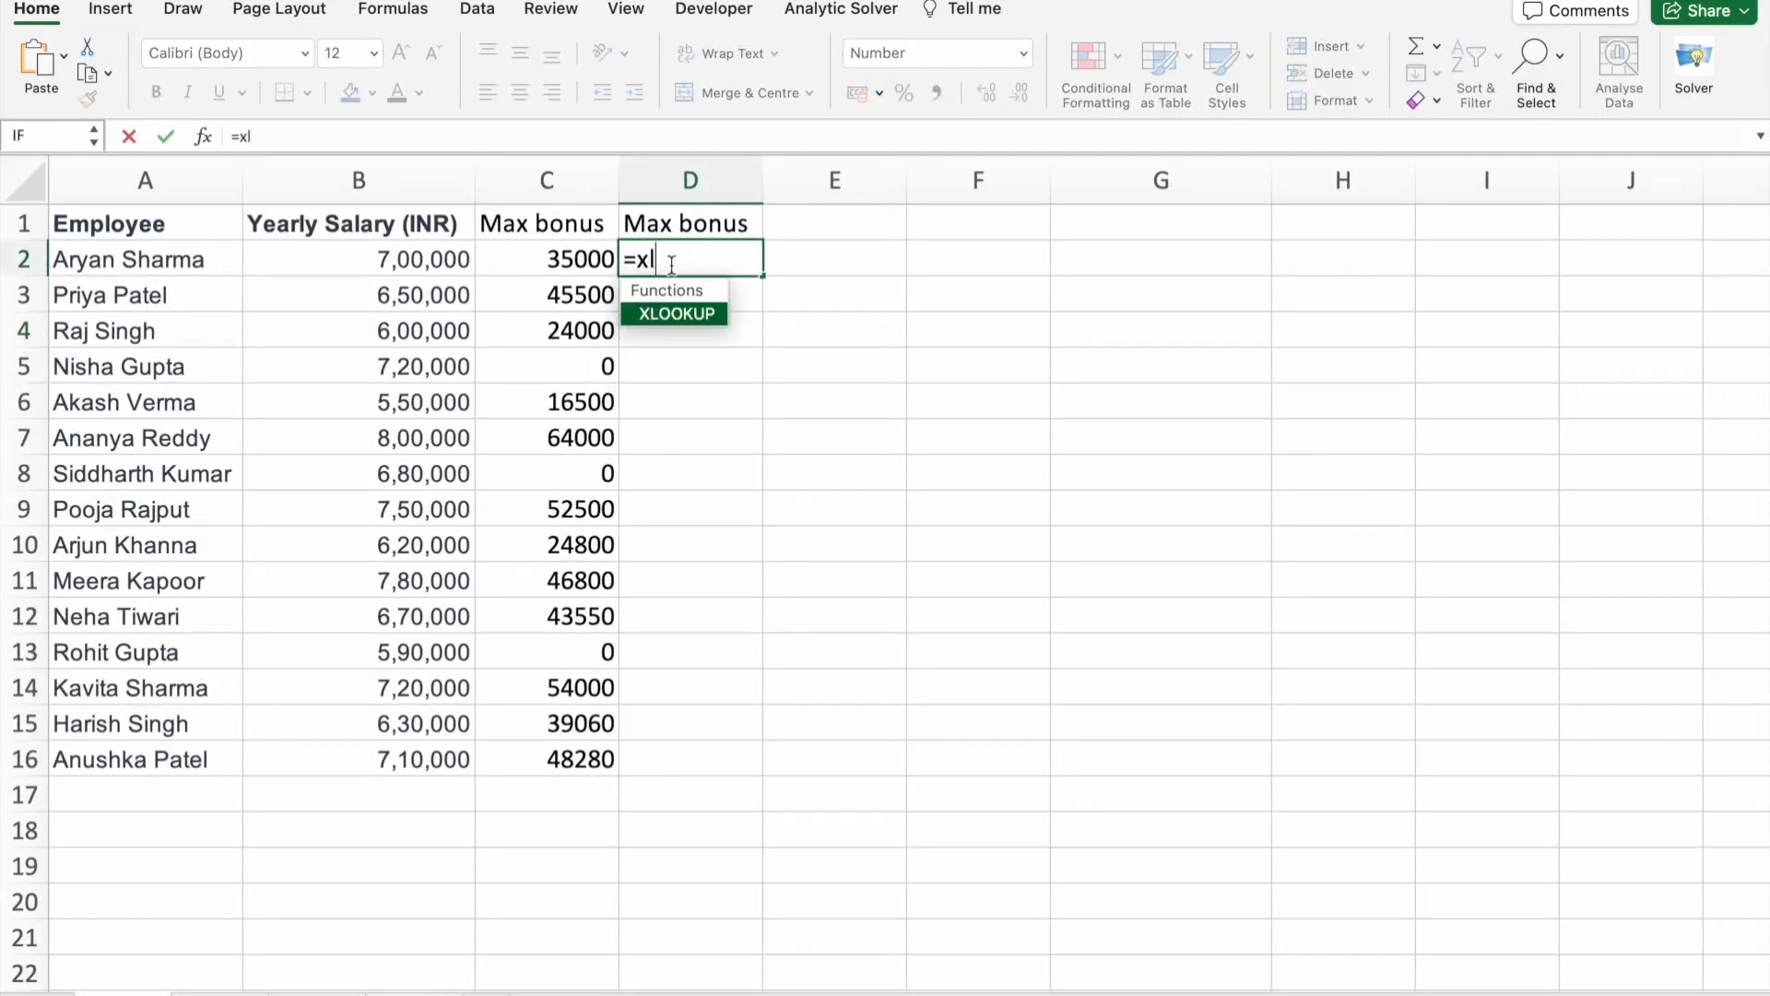
key(Tab)
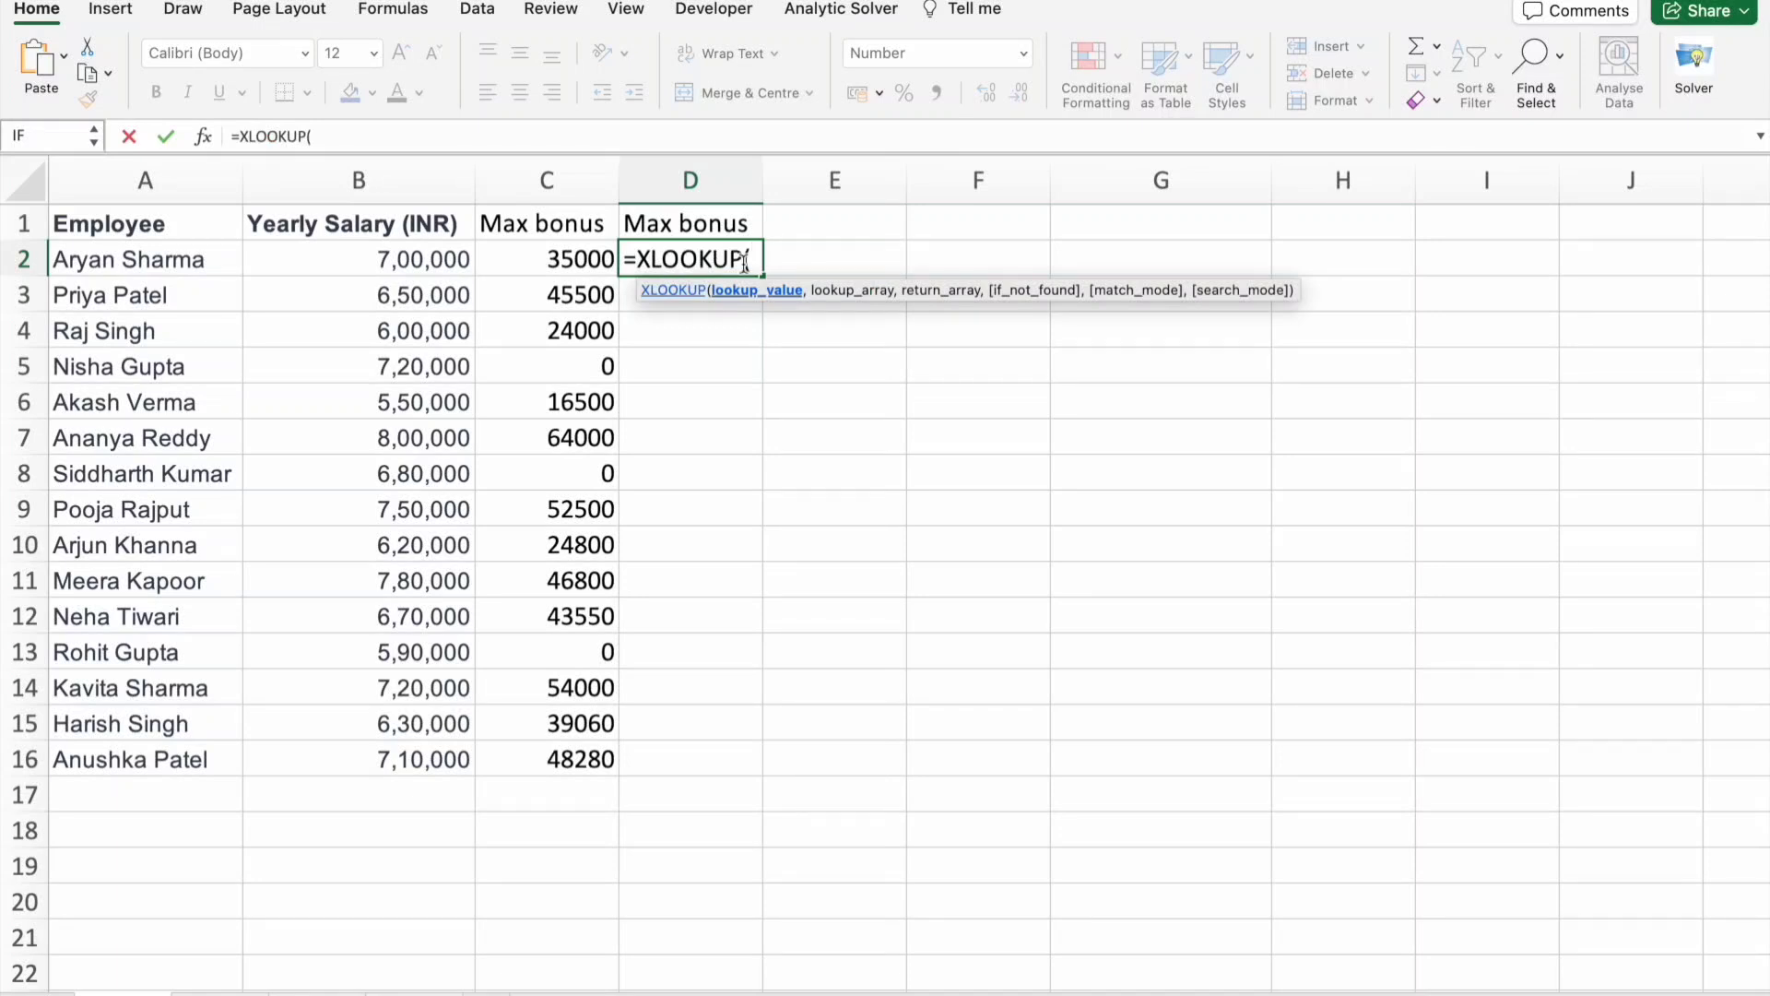
click(203, 262)
text(,)
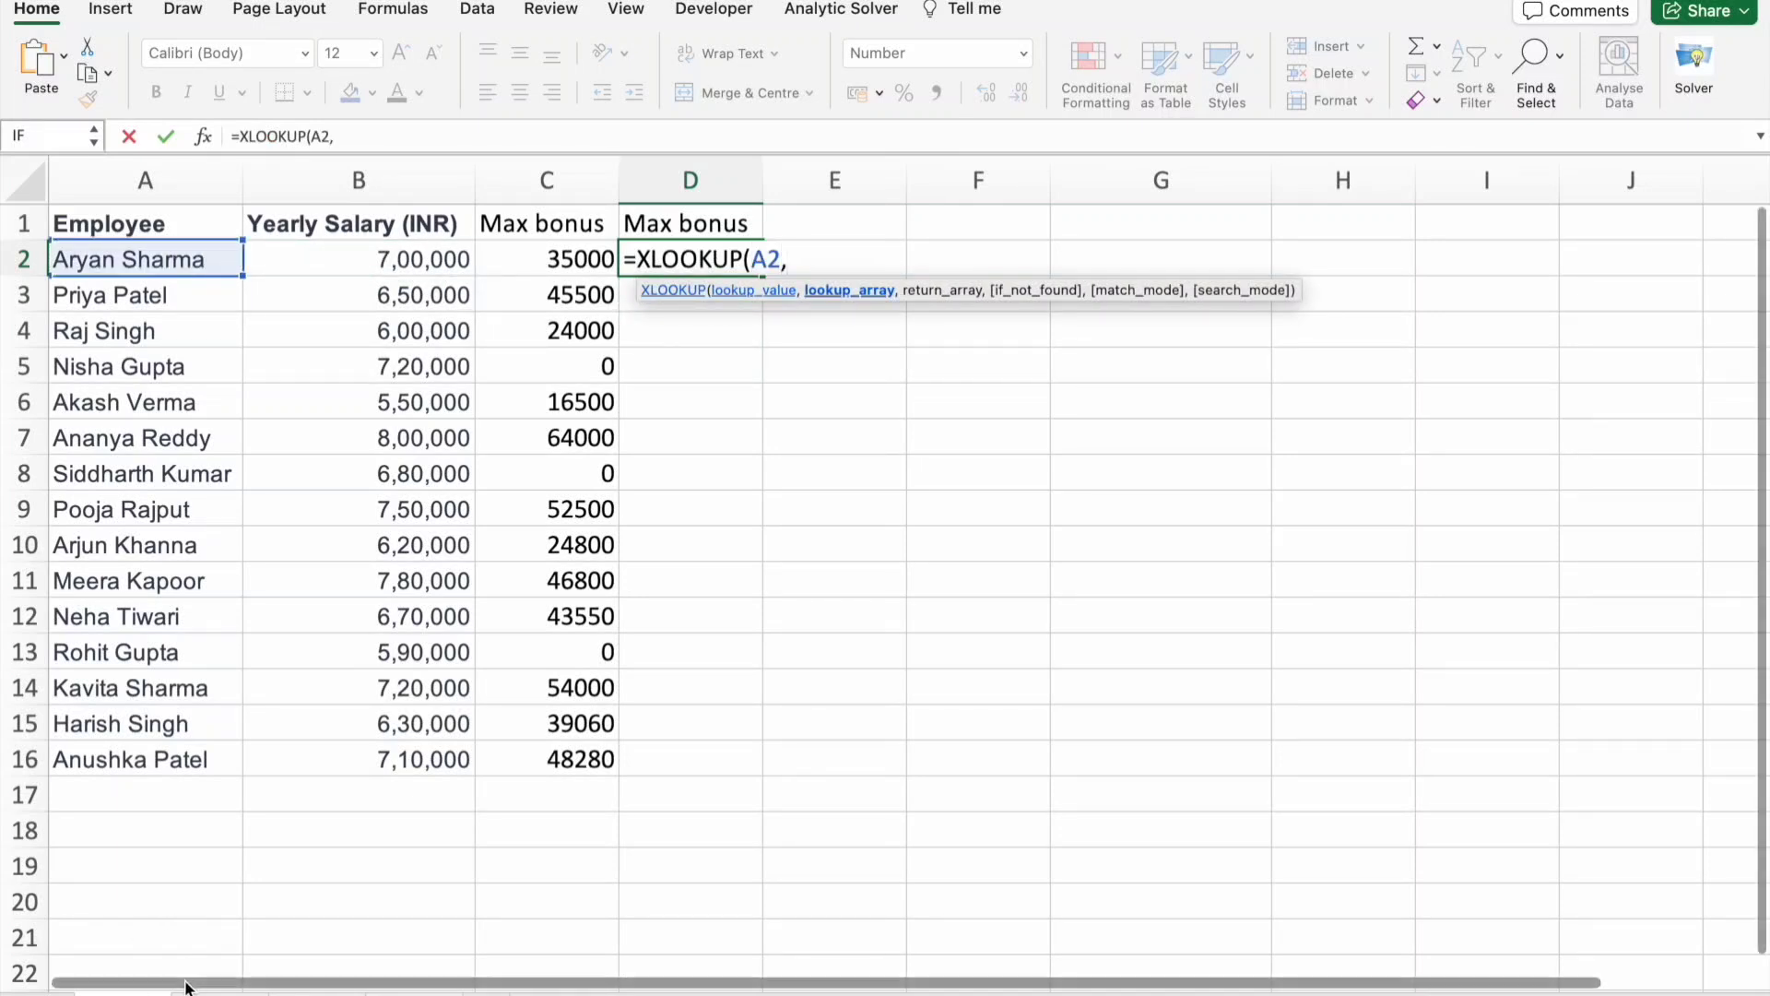
click(313, 992)
click(316, 303)
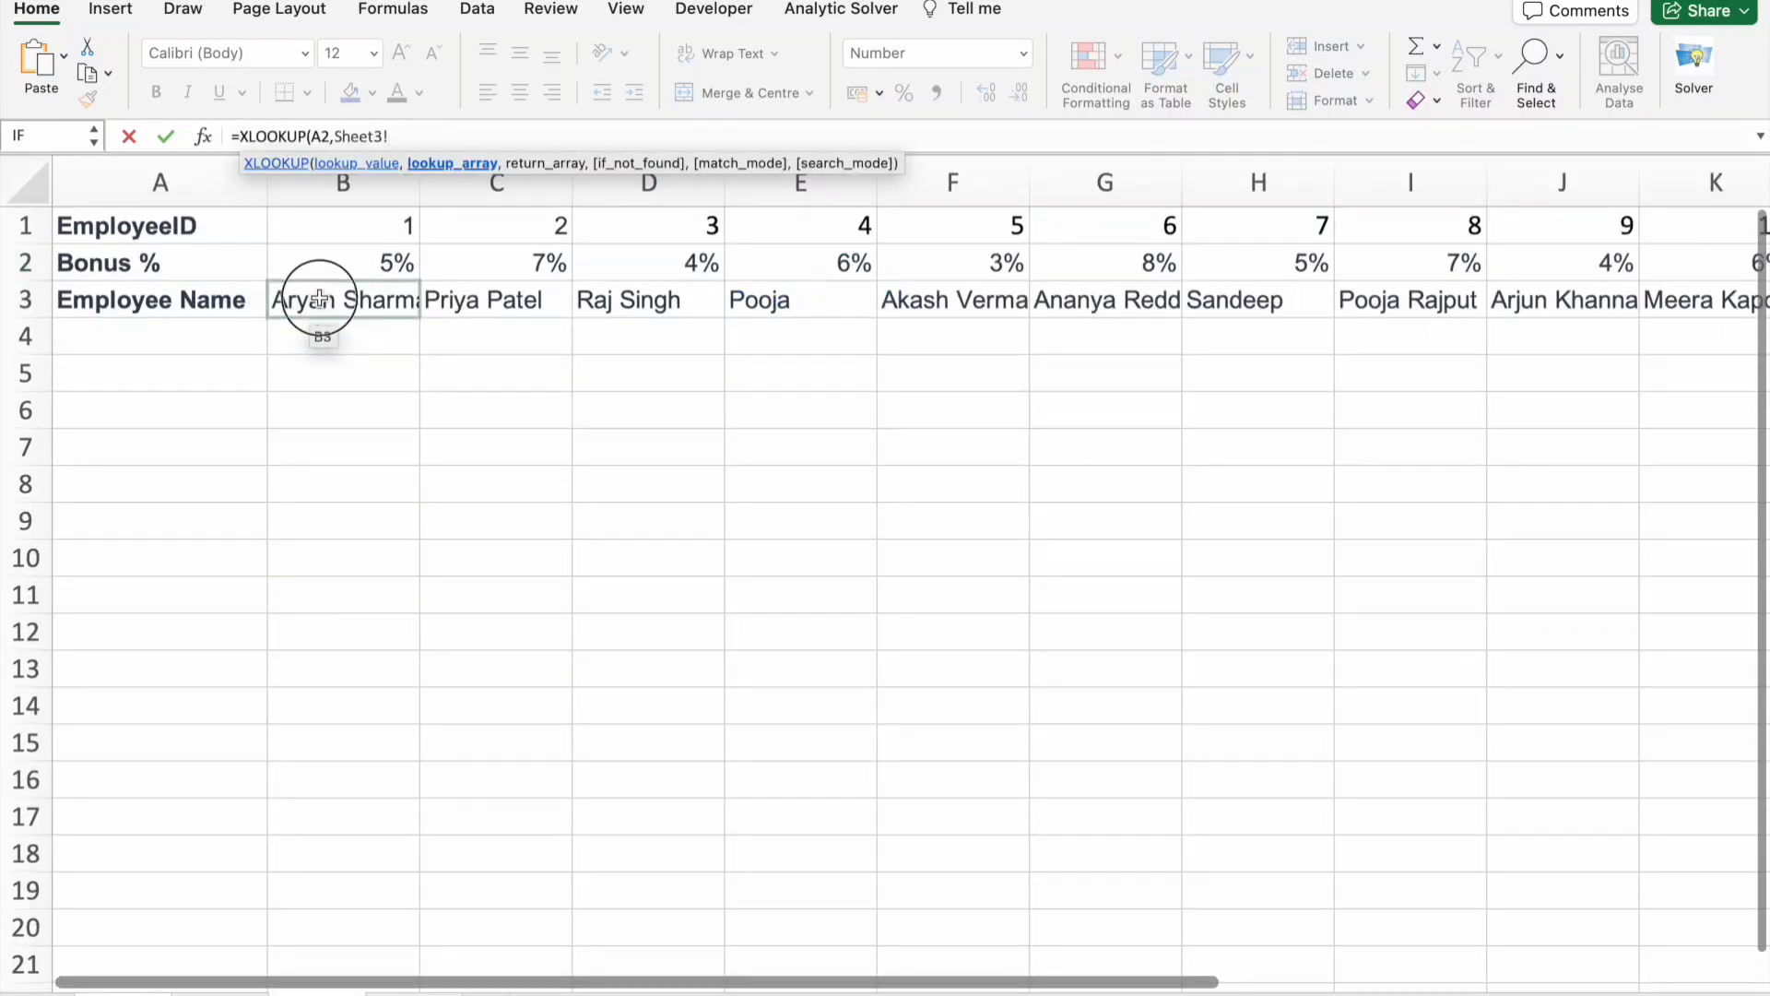
key(ctrl+shift+Right)
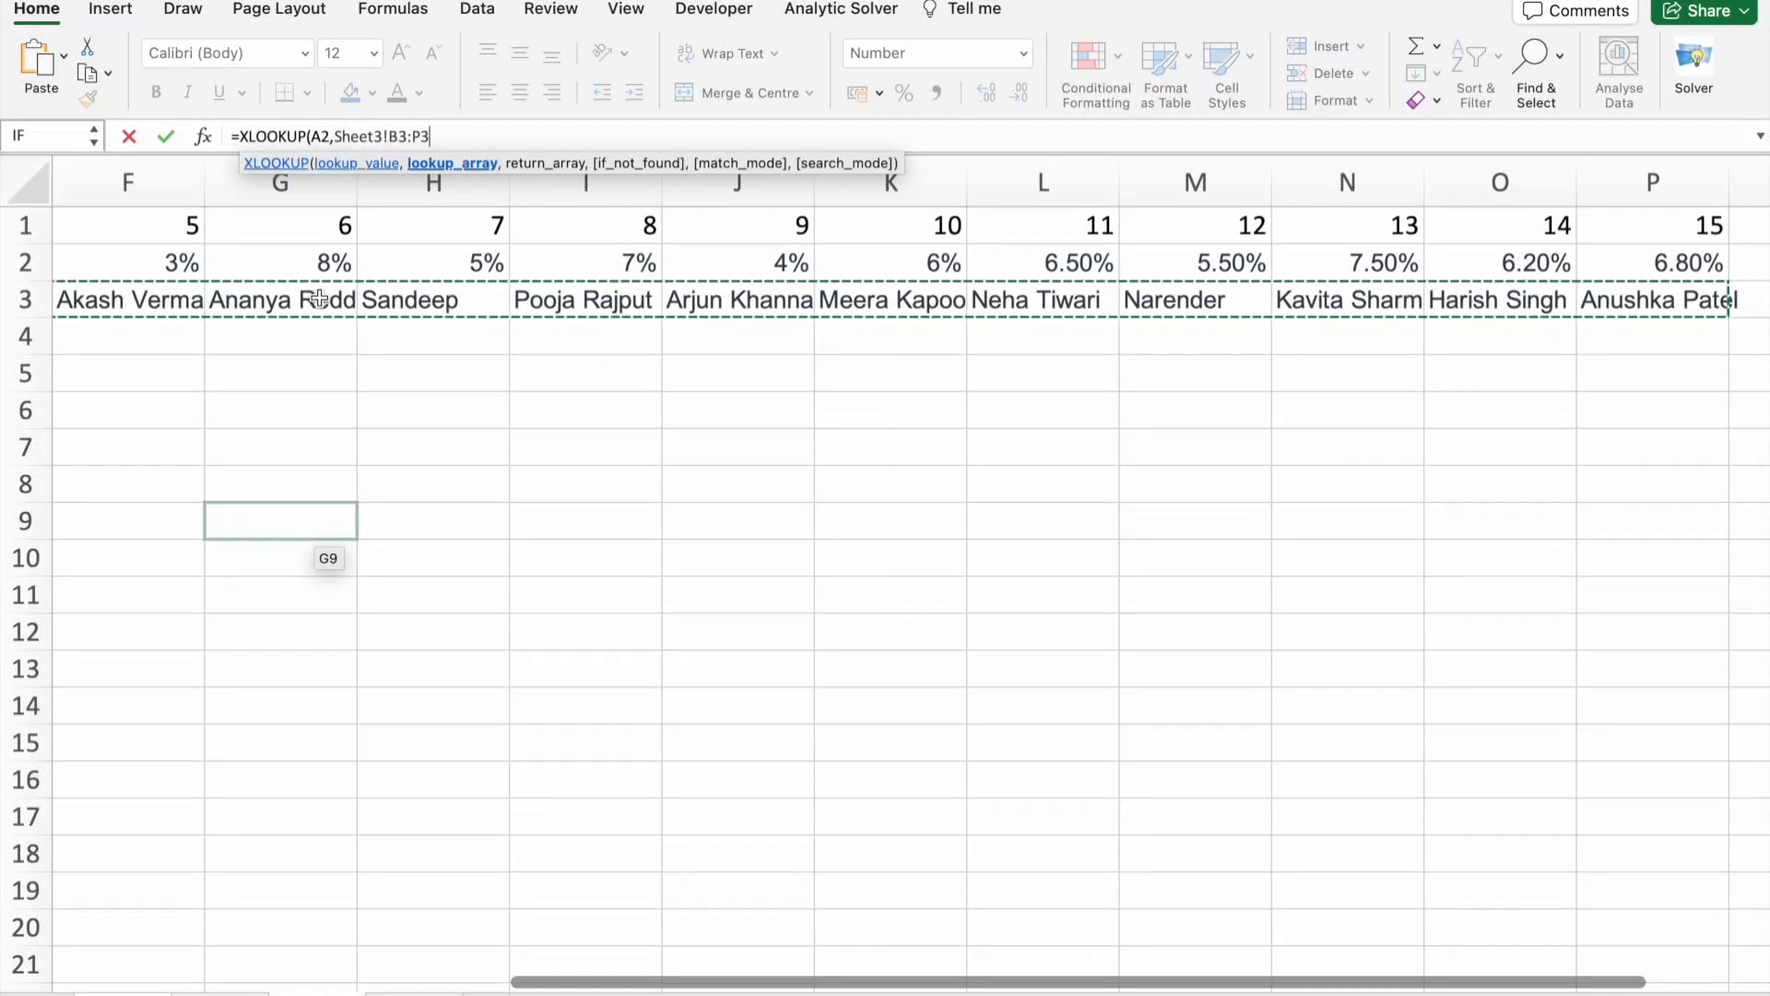
key(F4)
text(,)
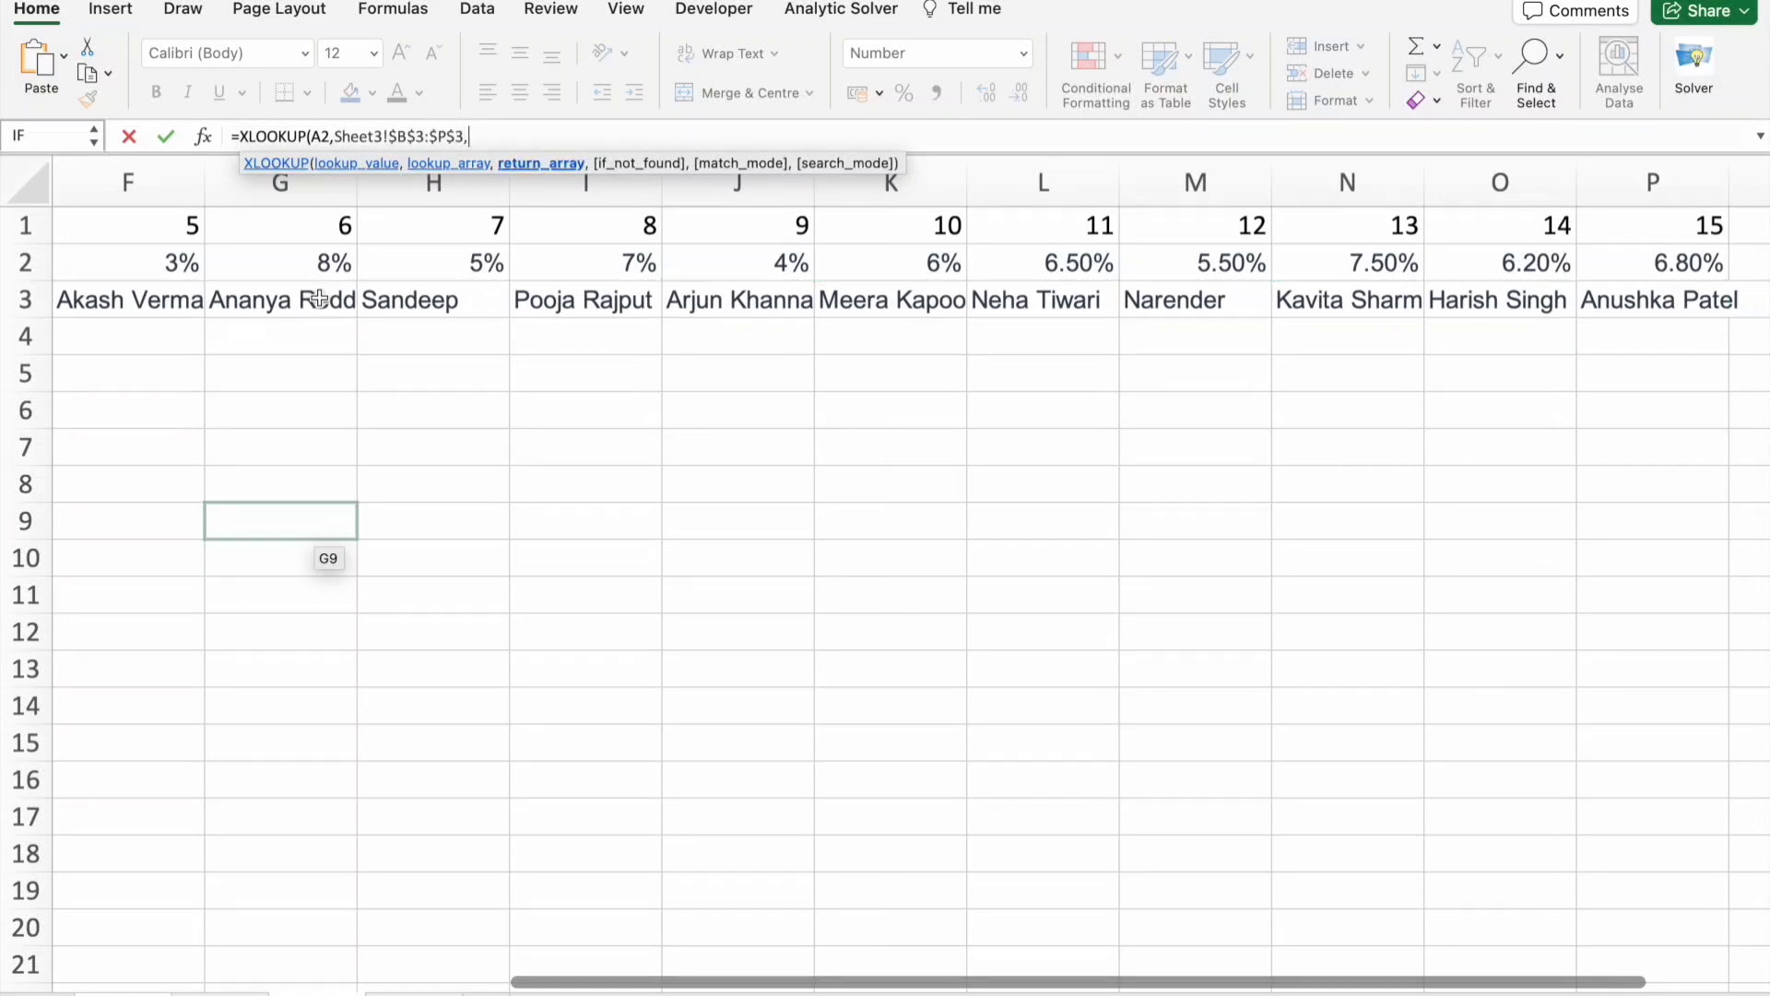
- Set Sheet3!$B$2:$P$2 as the absolute return array of the XLOOKUP in D2 and 0 as its if-not-found value
scroll(319, 297, left, 5)
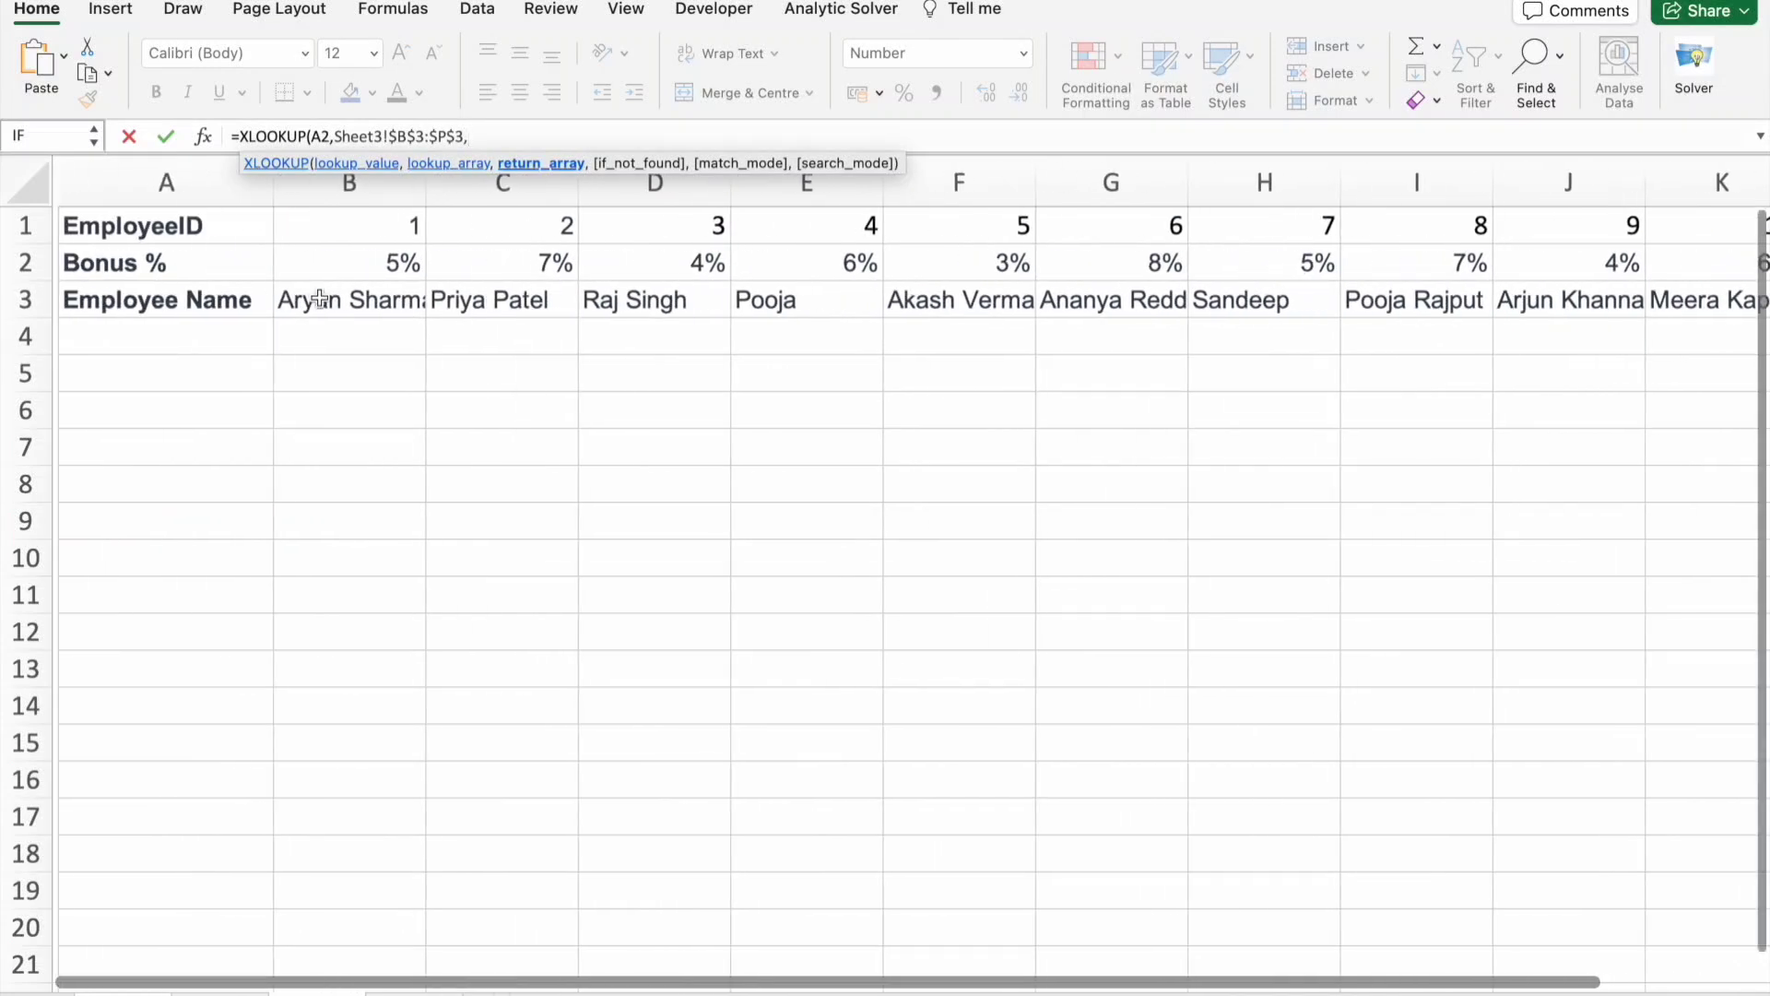
click(396, 261)
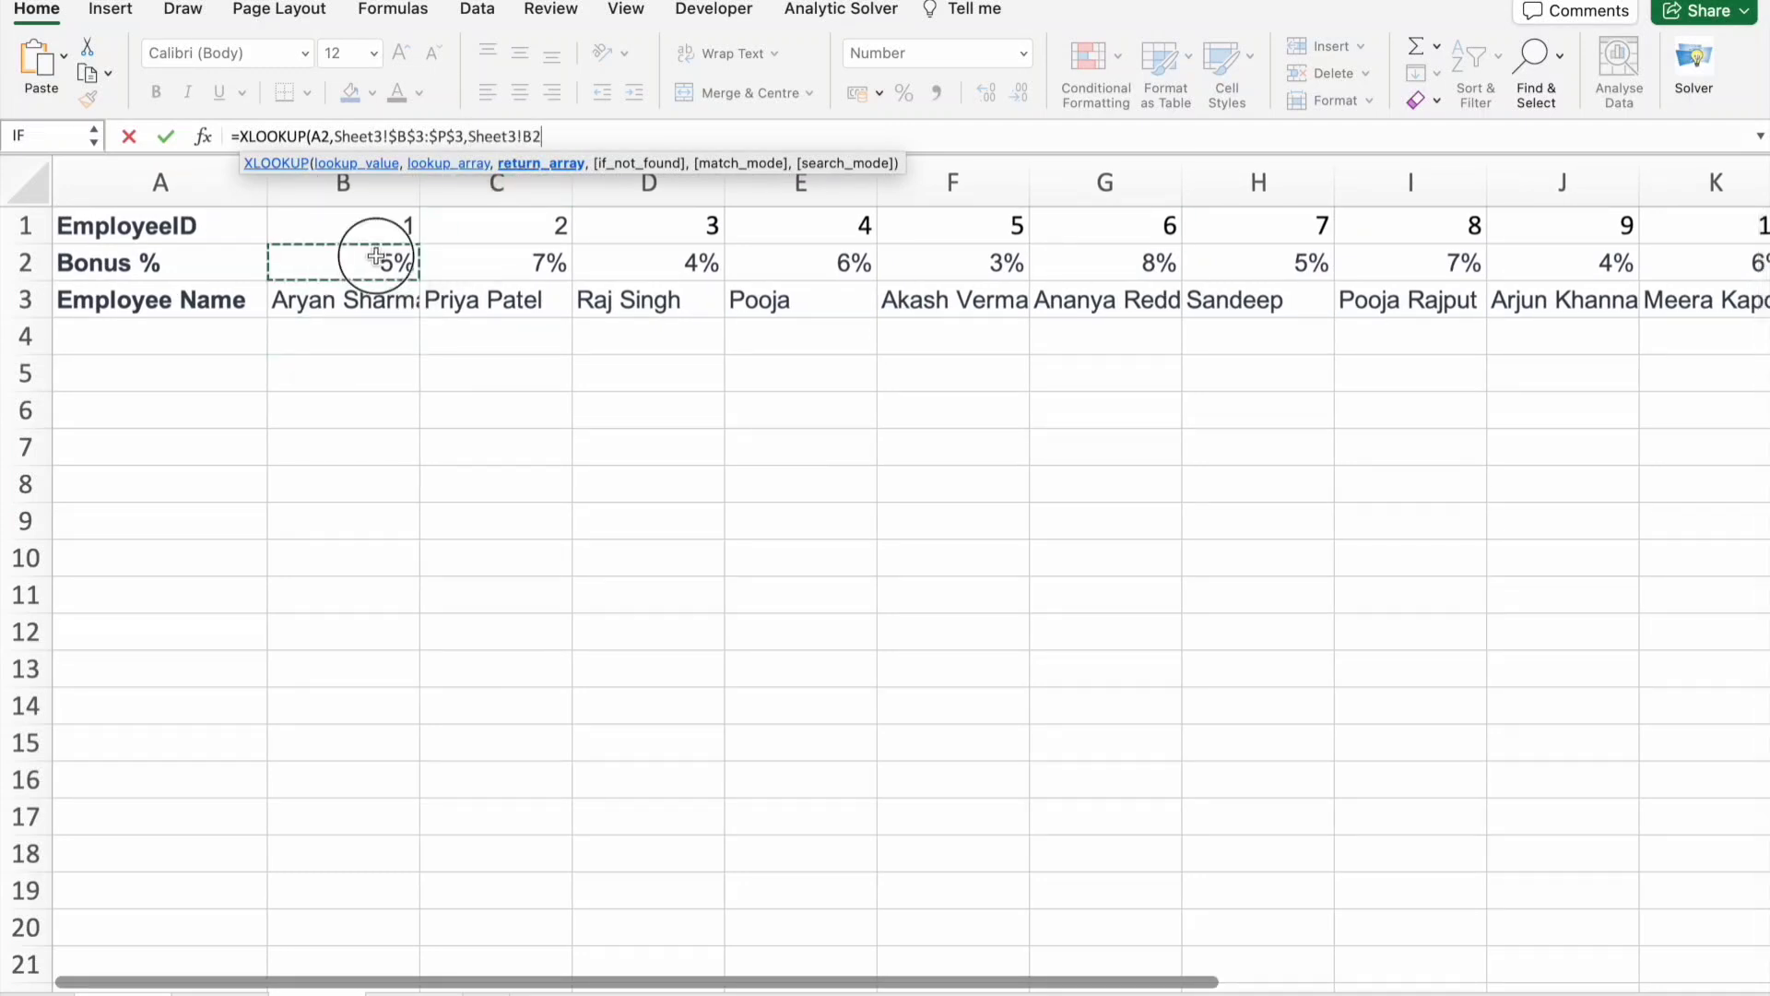
key(ctrl+shift+Right)
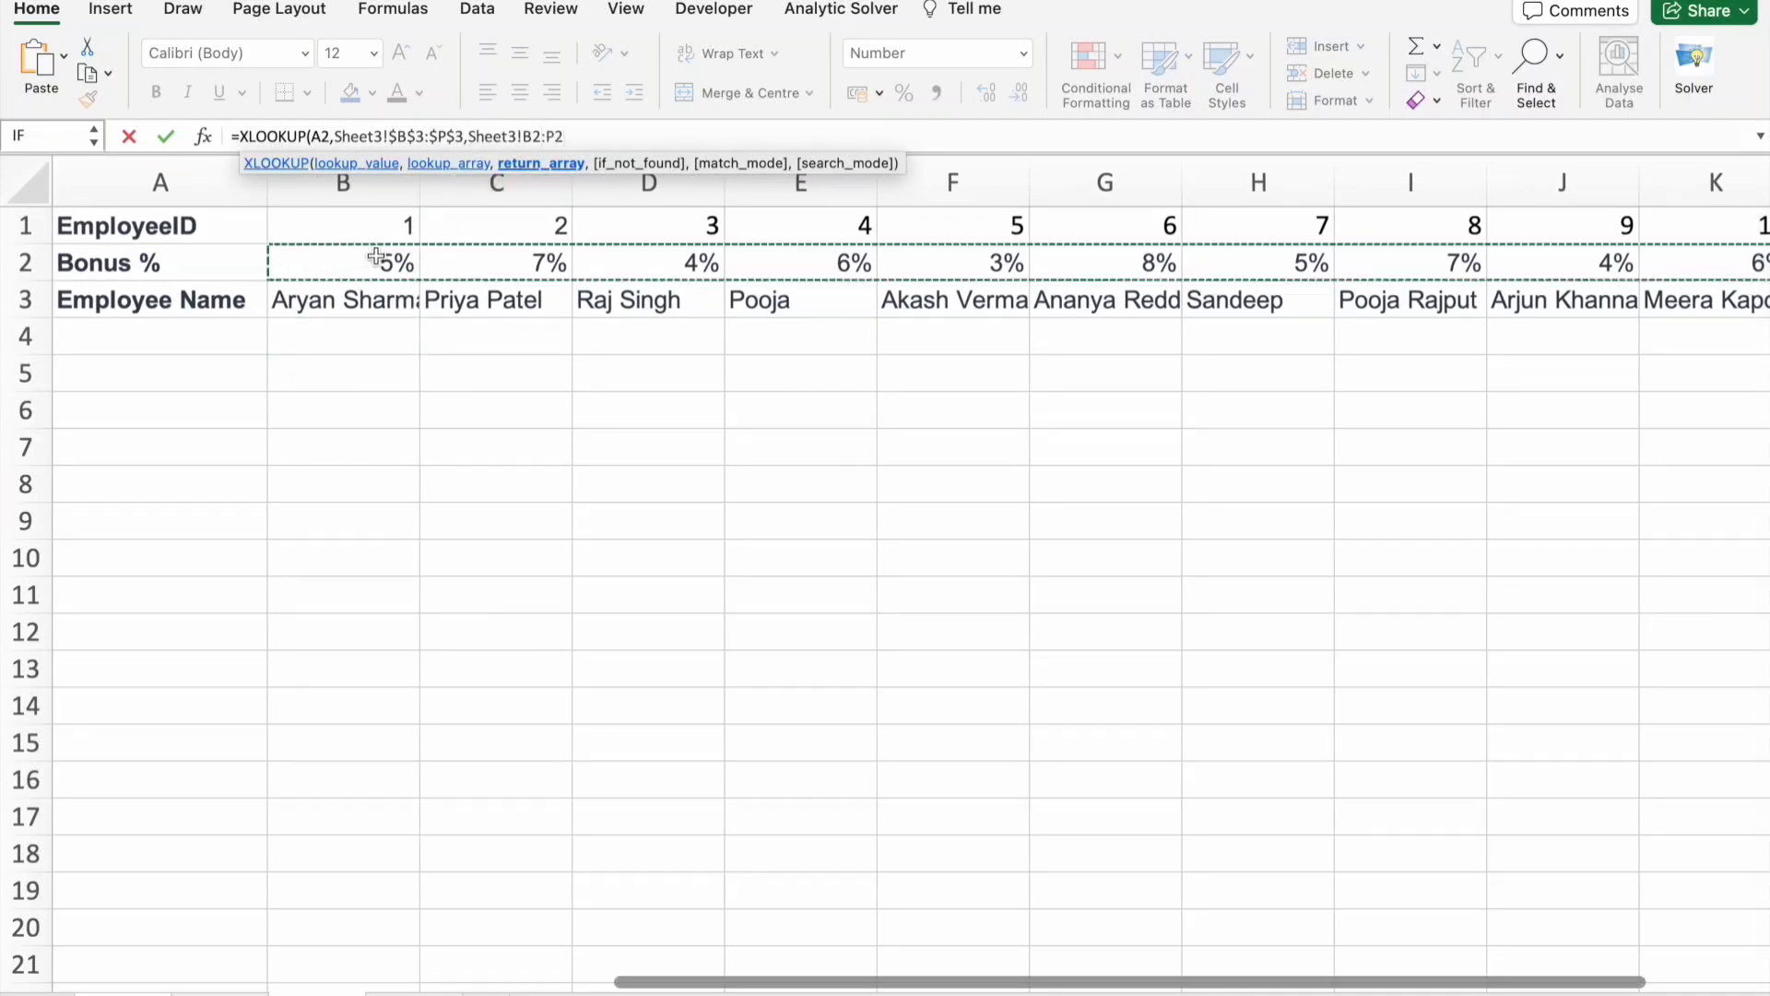
key(F4)
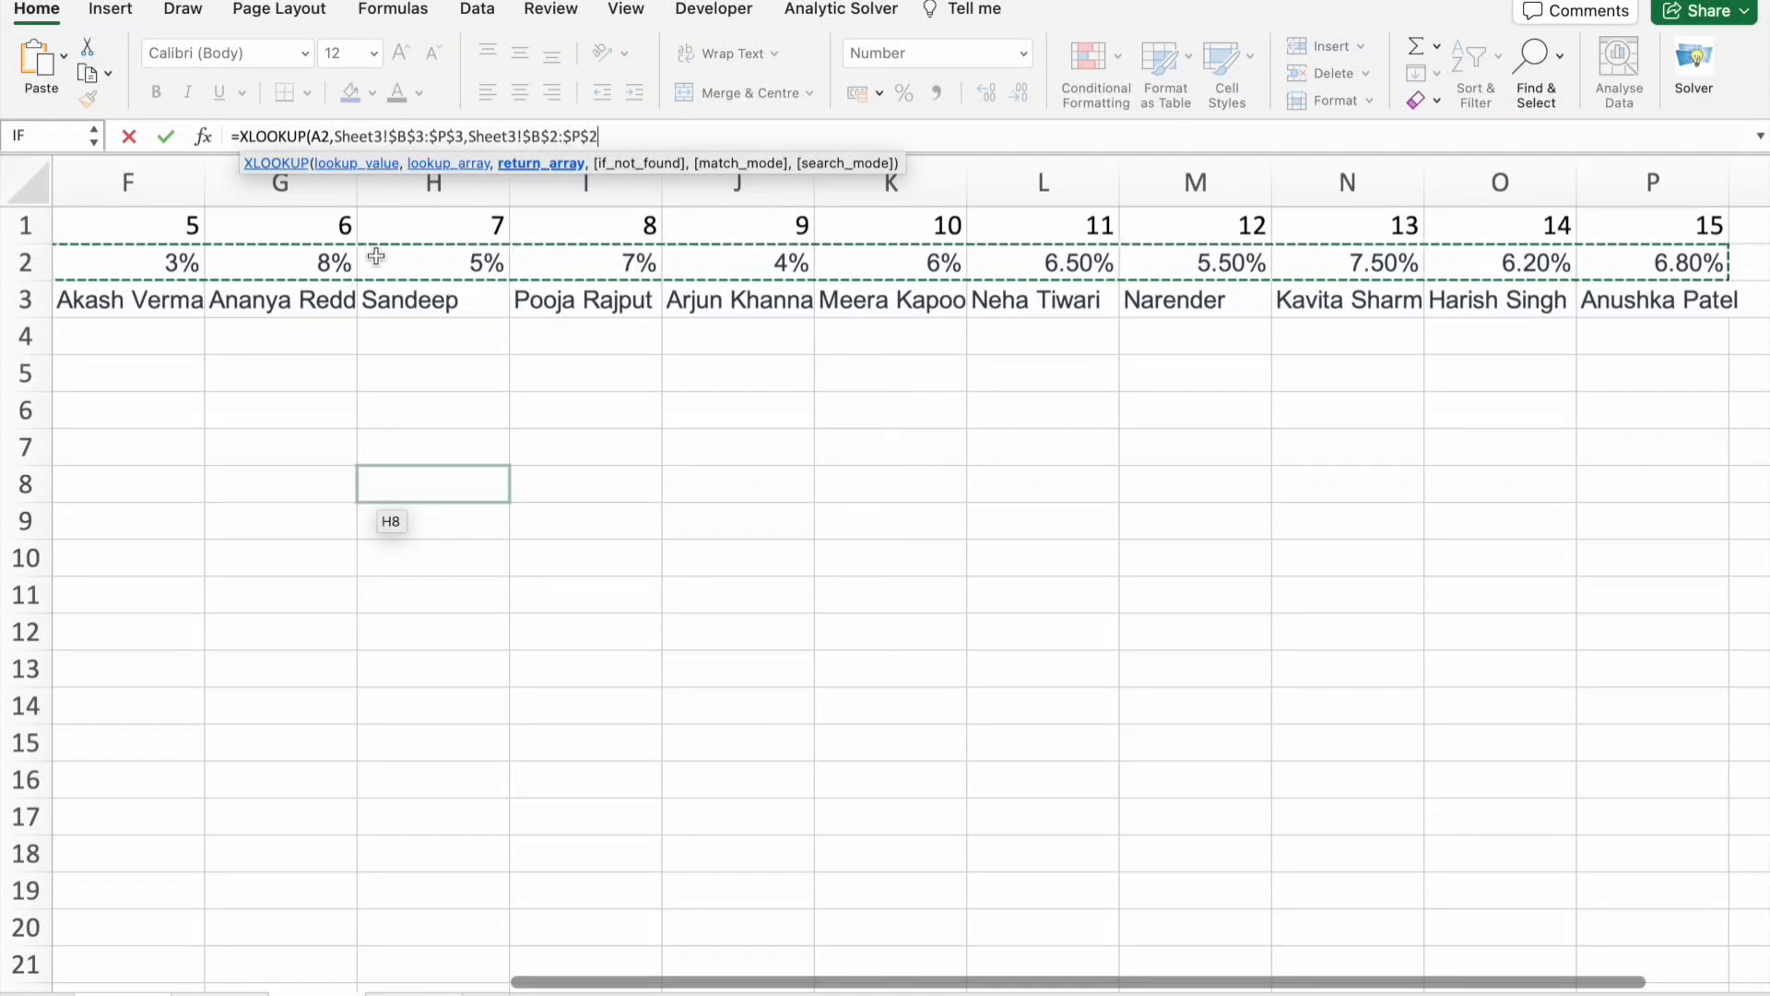
text(,)
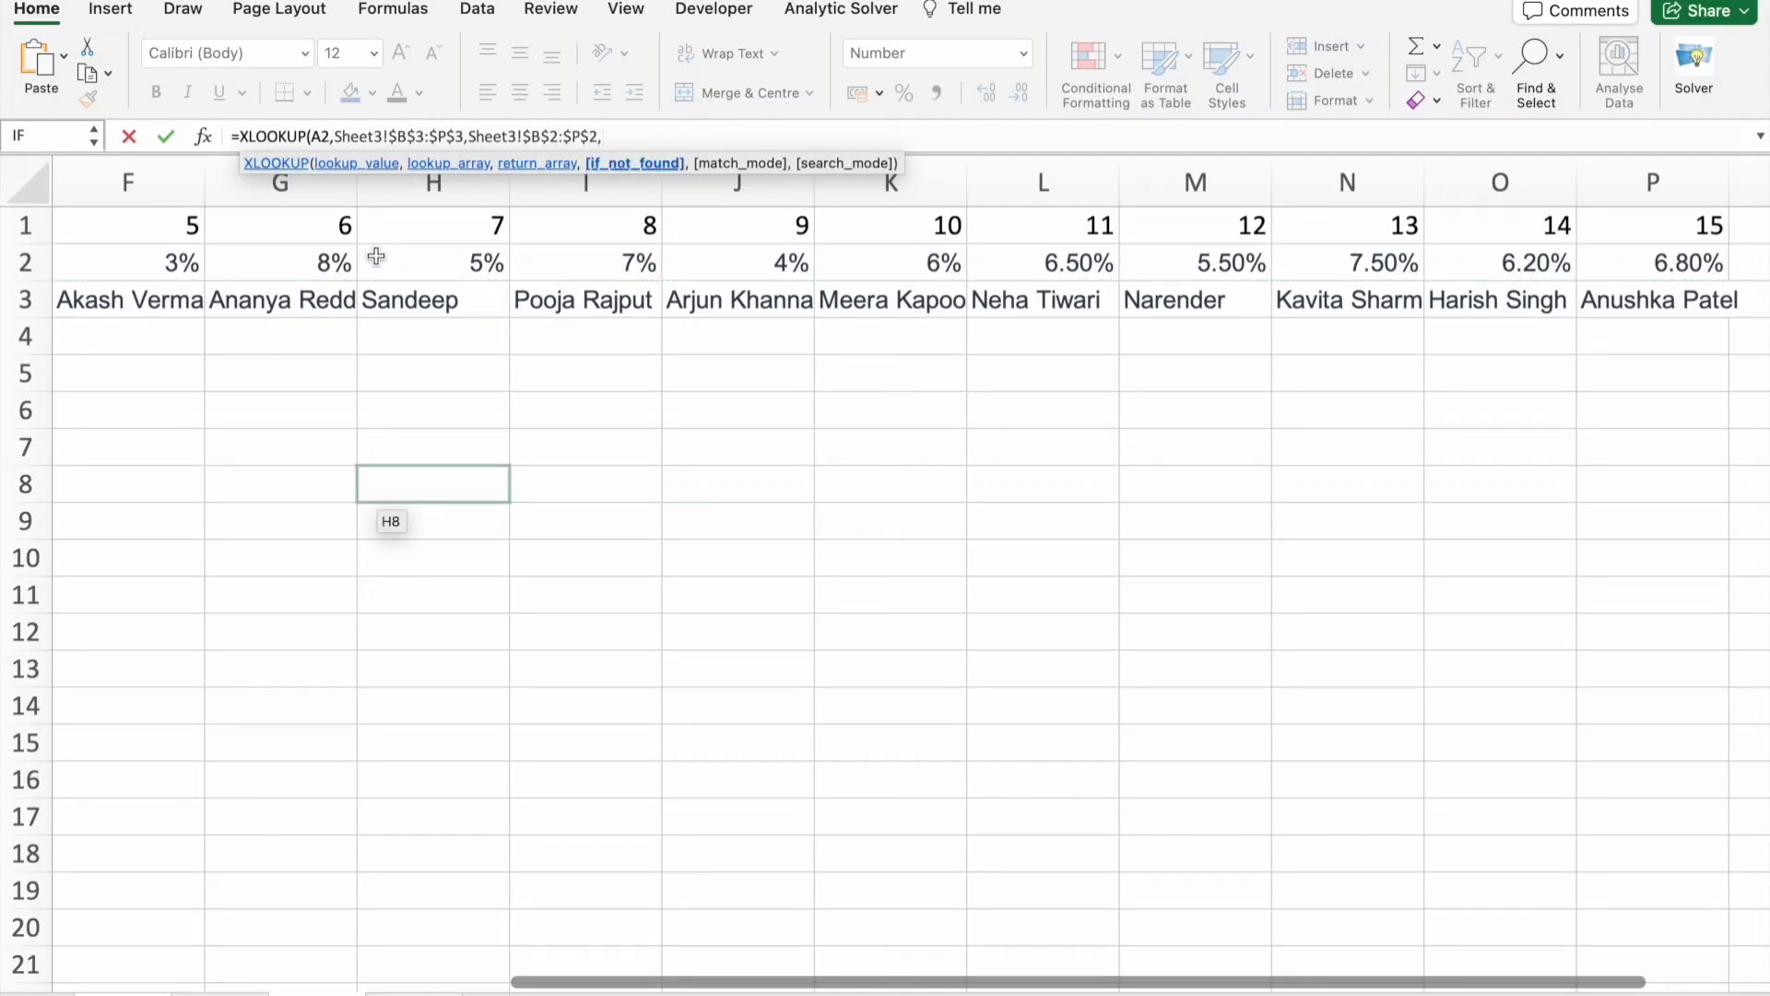
text(0))
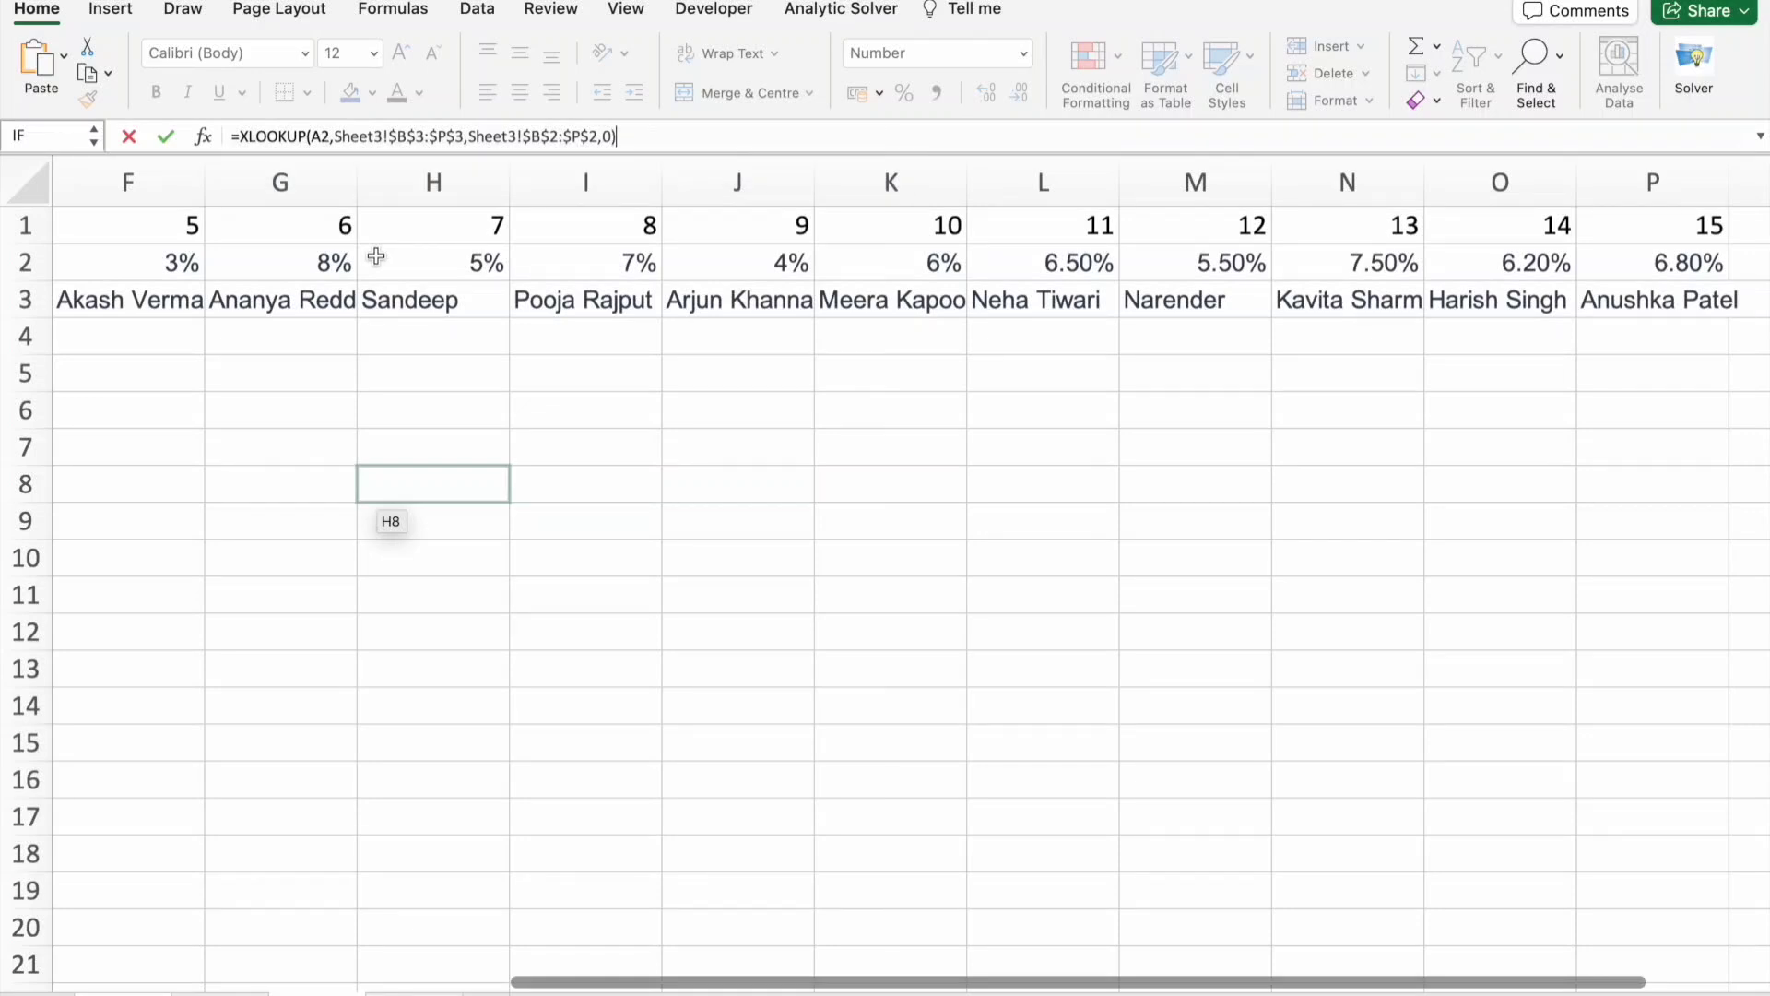
- Multiply the XLOOKUP result in D2 by the yearly salary in Sheet1!B2 and complete the formula
text(*)
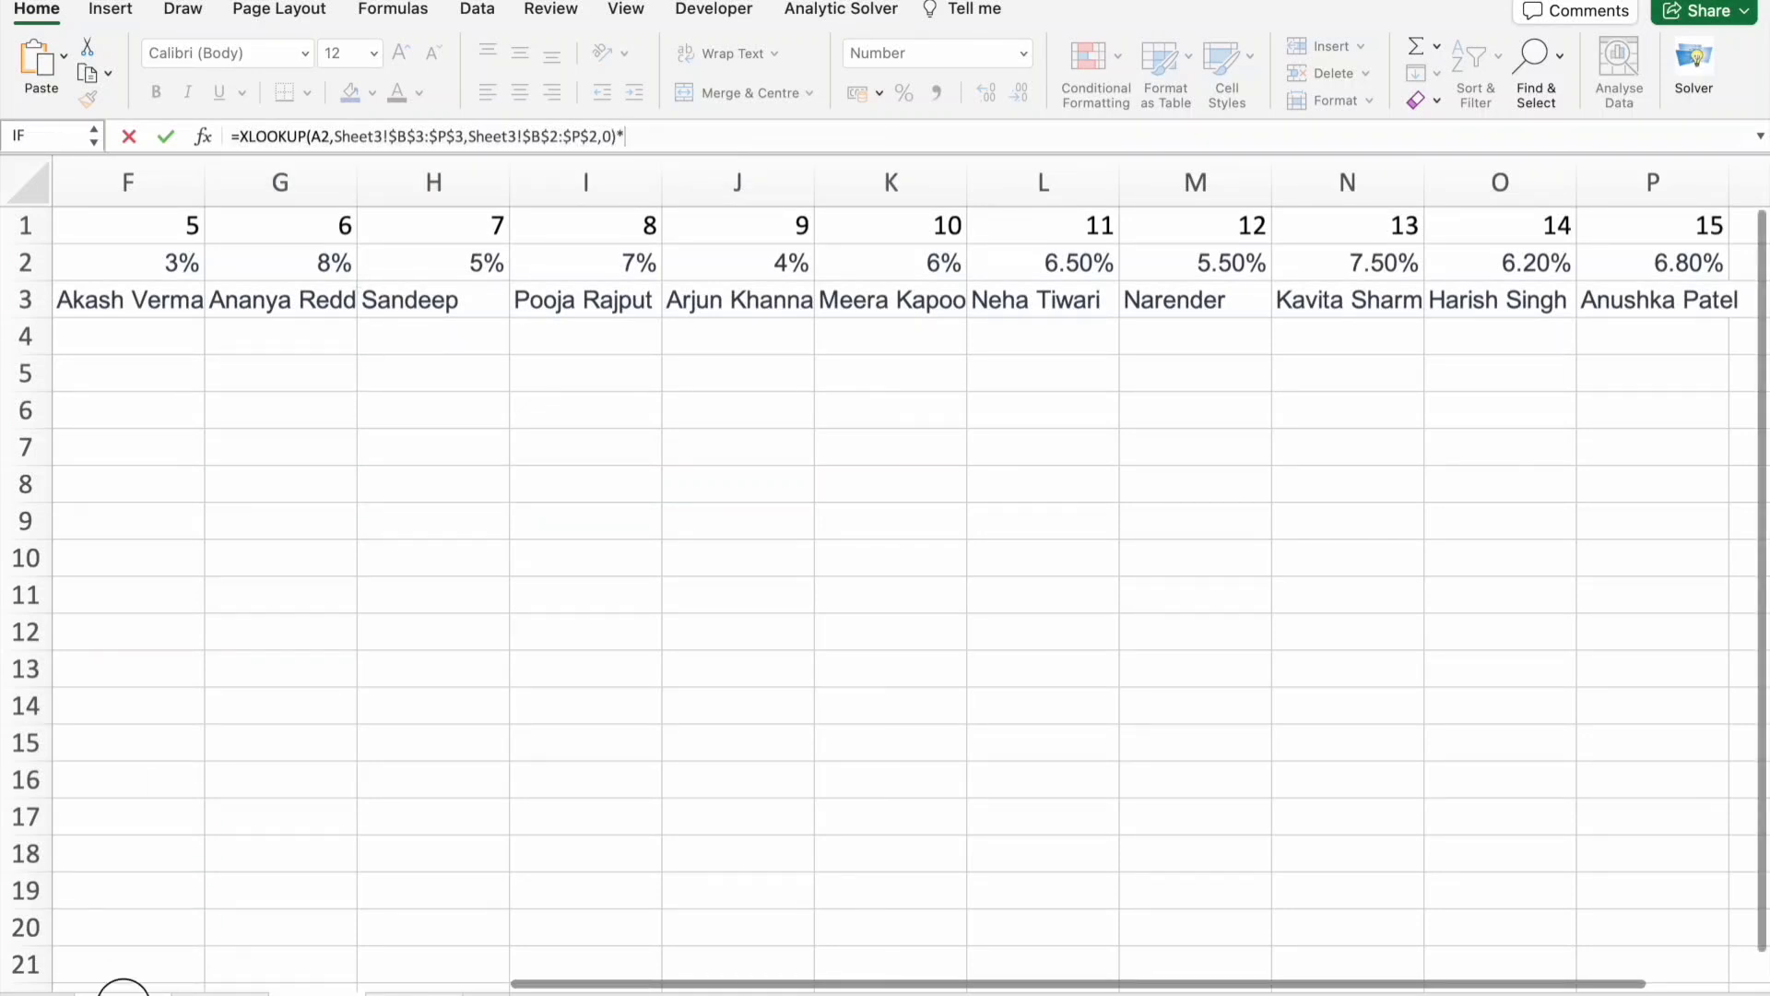
click(123, 988)
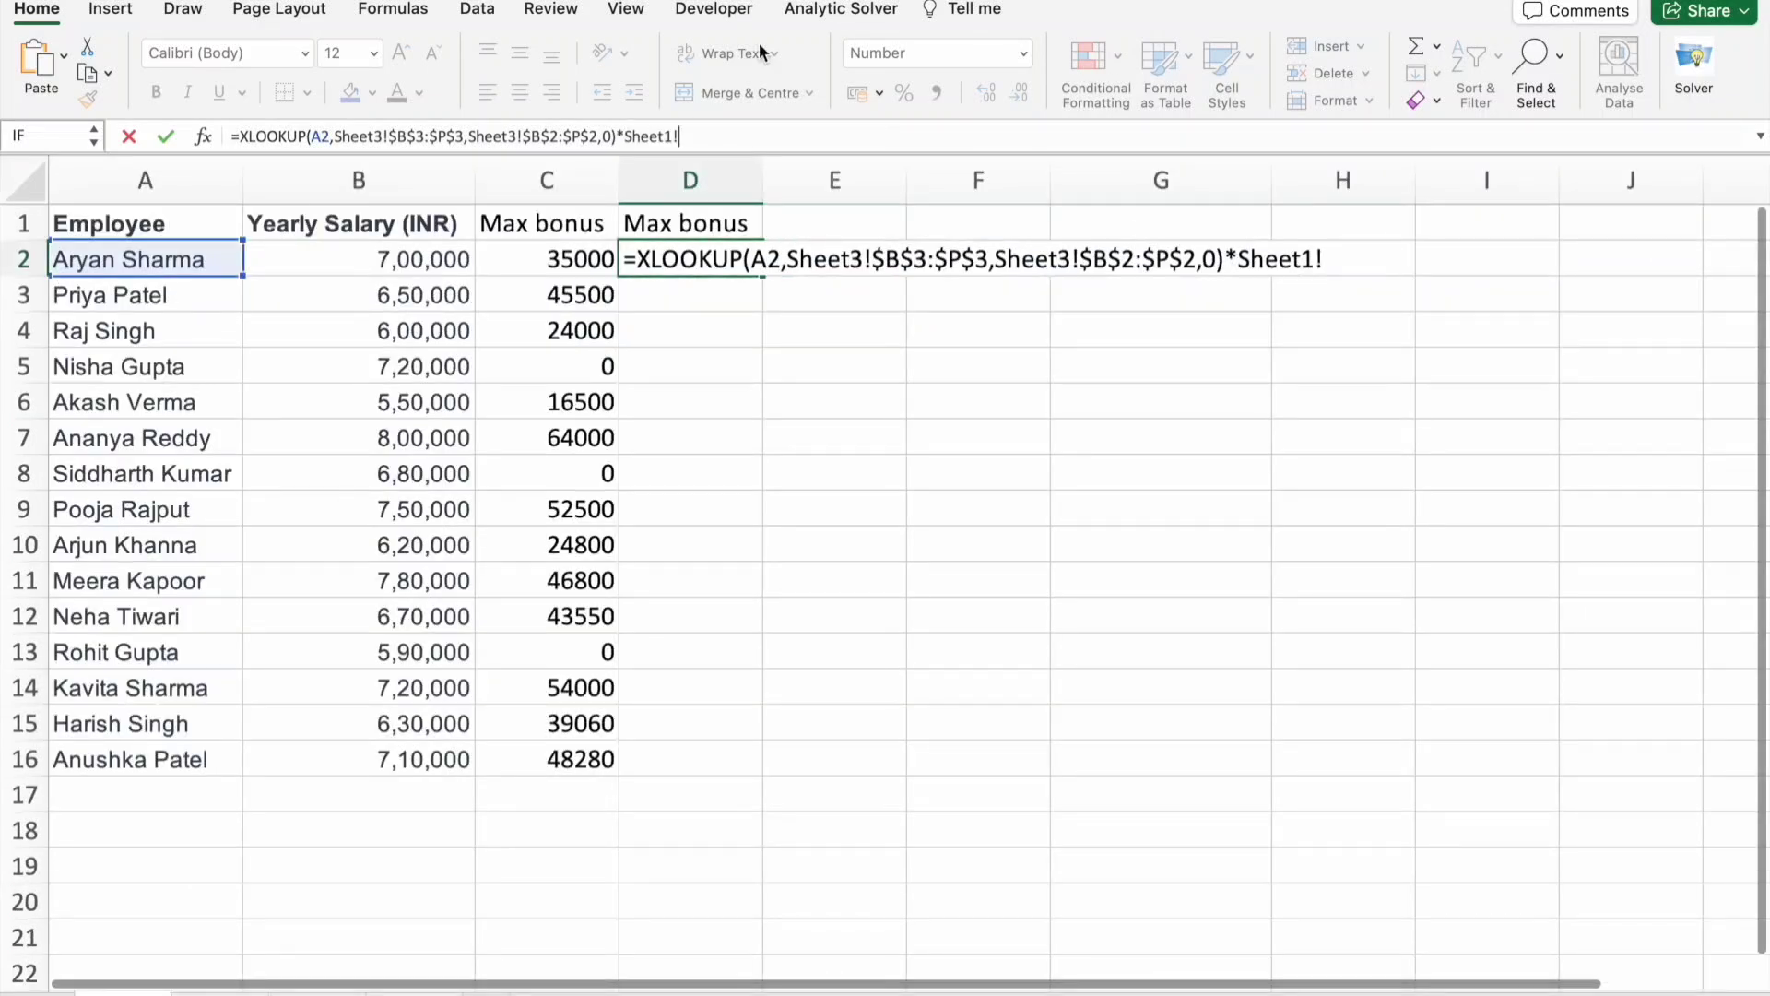
click(356, 261)
key(Return)
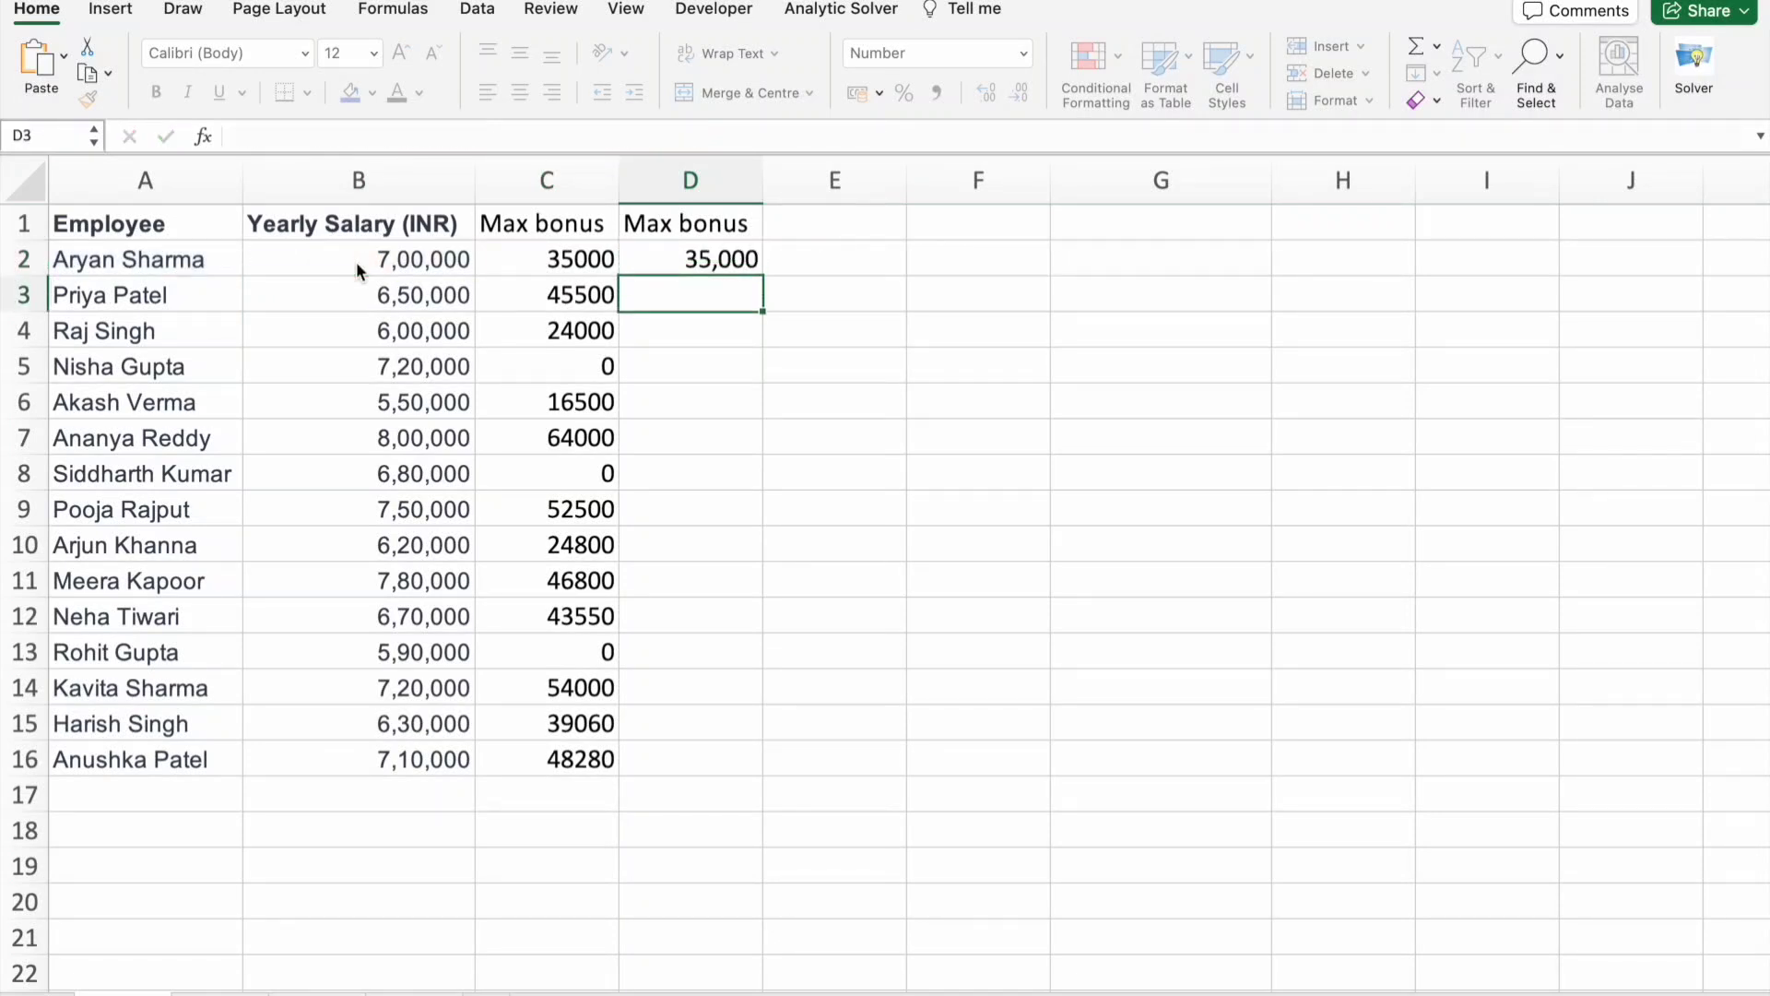
- Fill the Max bonus formula from D2 down to D16 for all employees
click(673, 246)
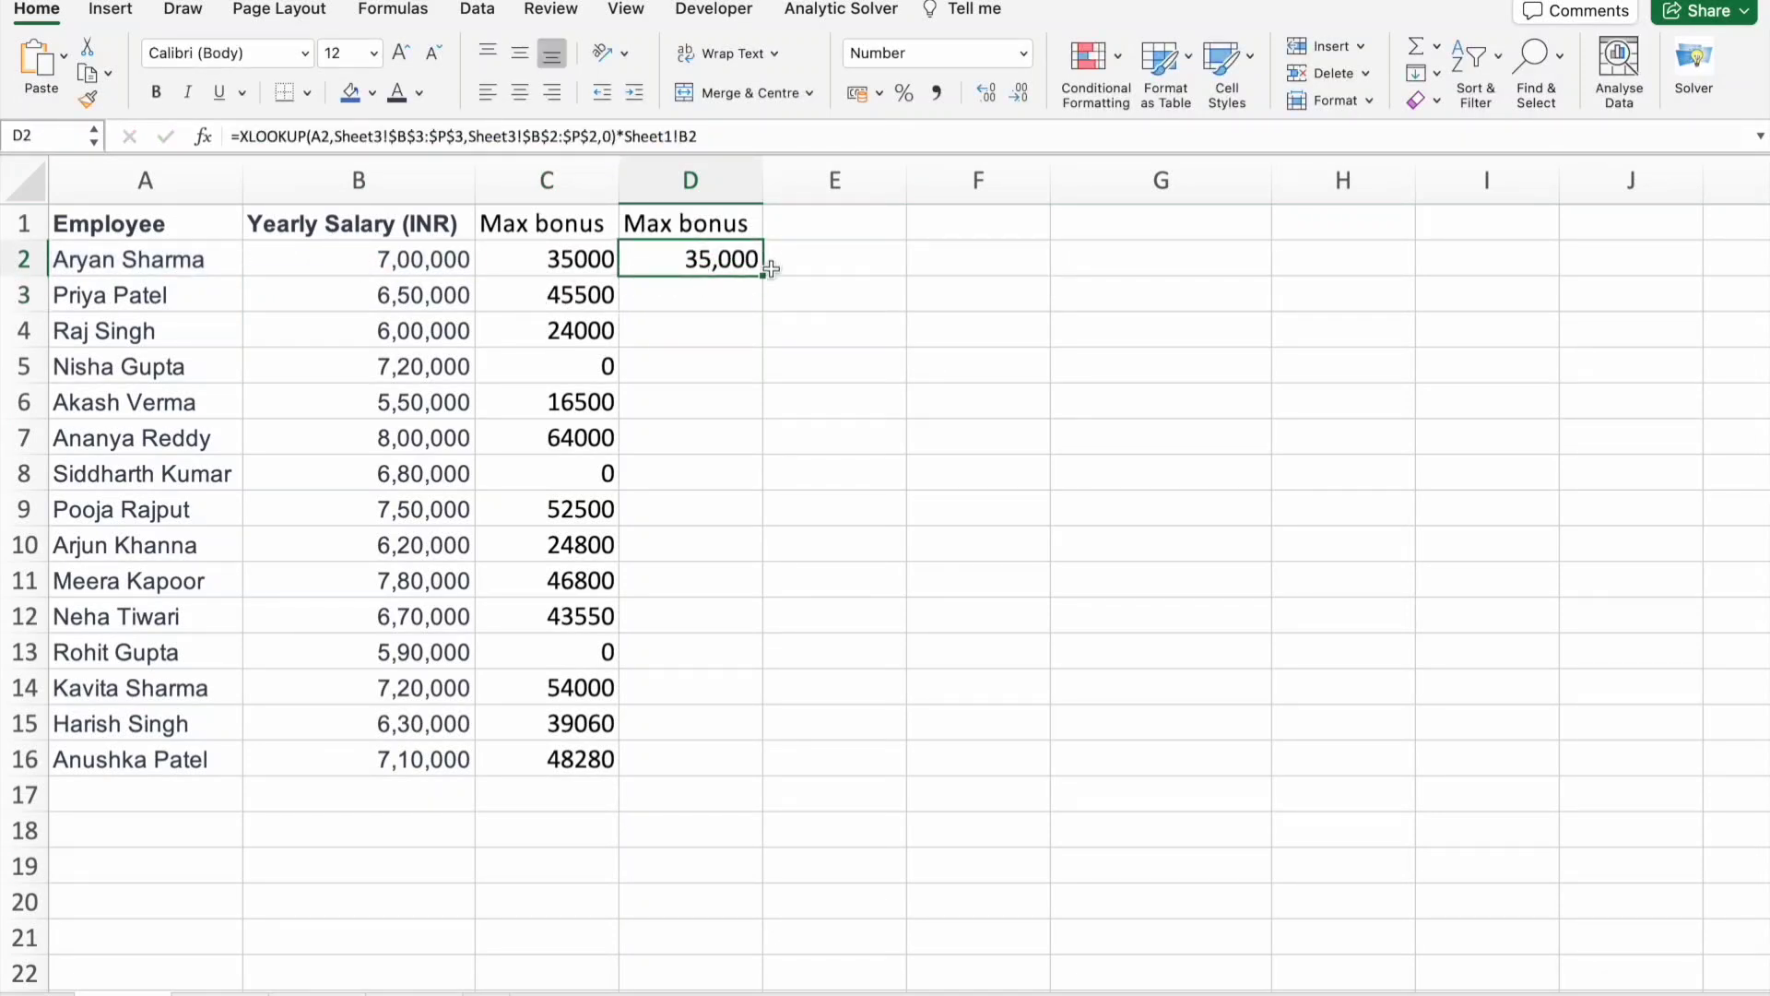
drag(765, 277, 747, 767)
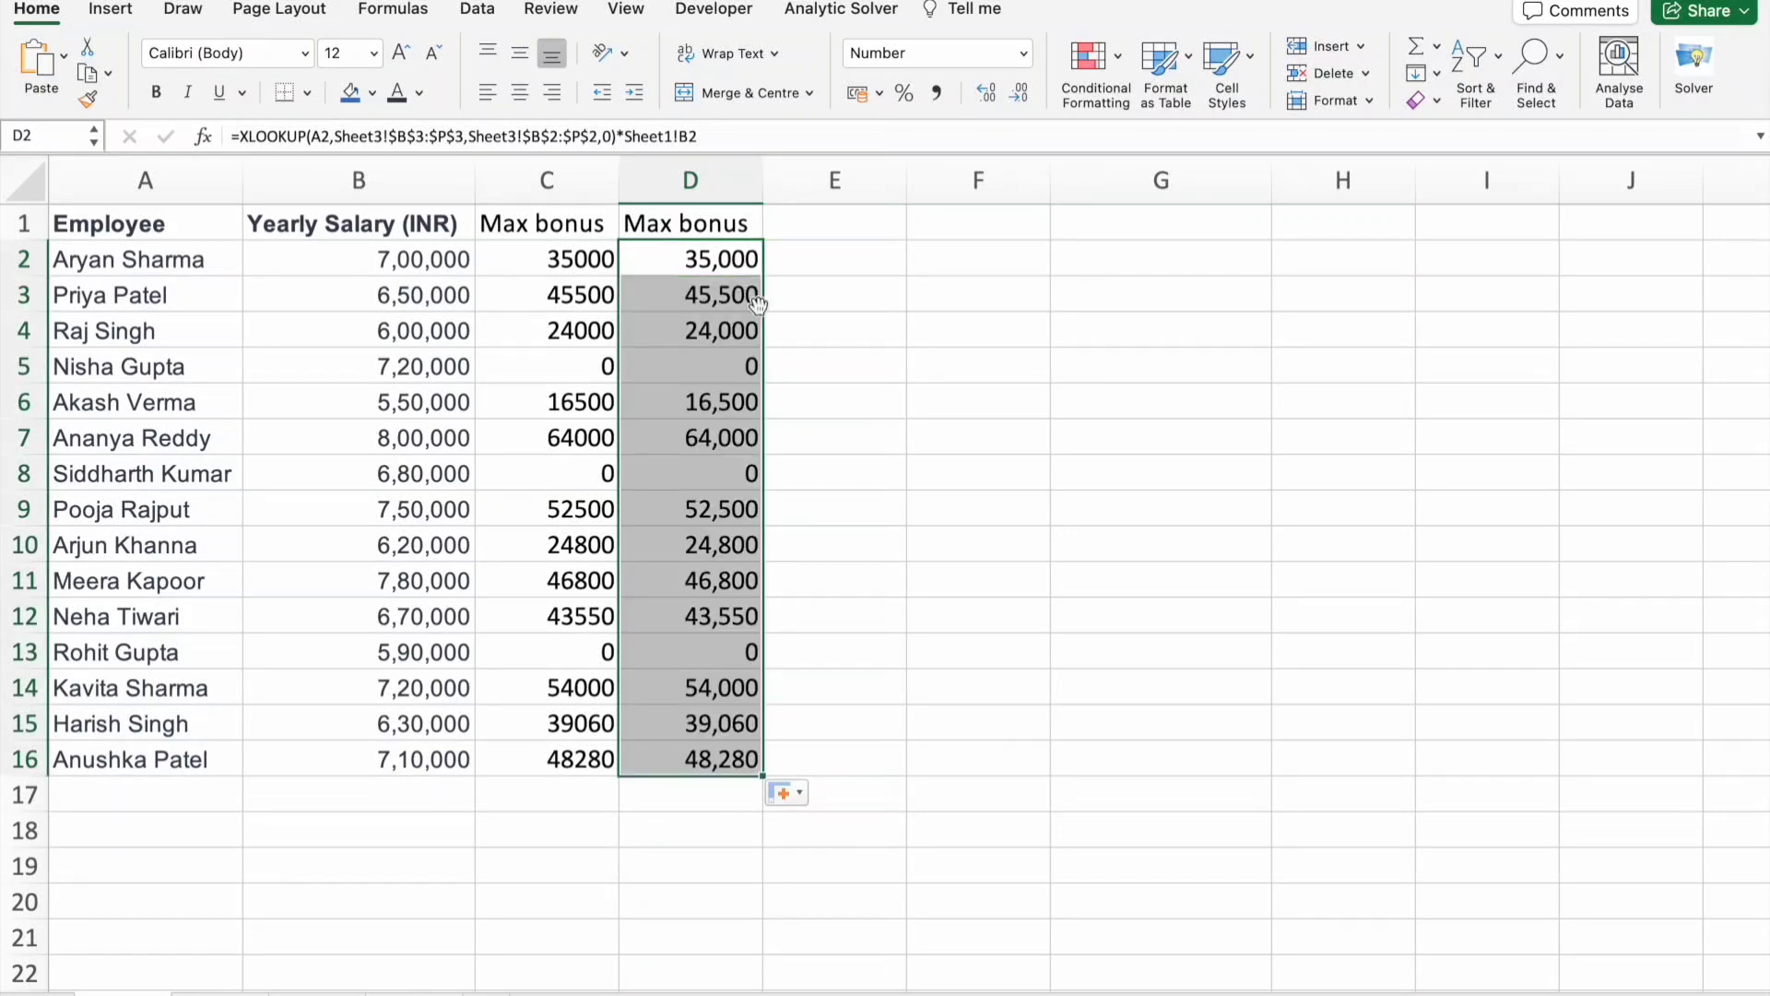
click(658, 821)
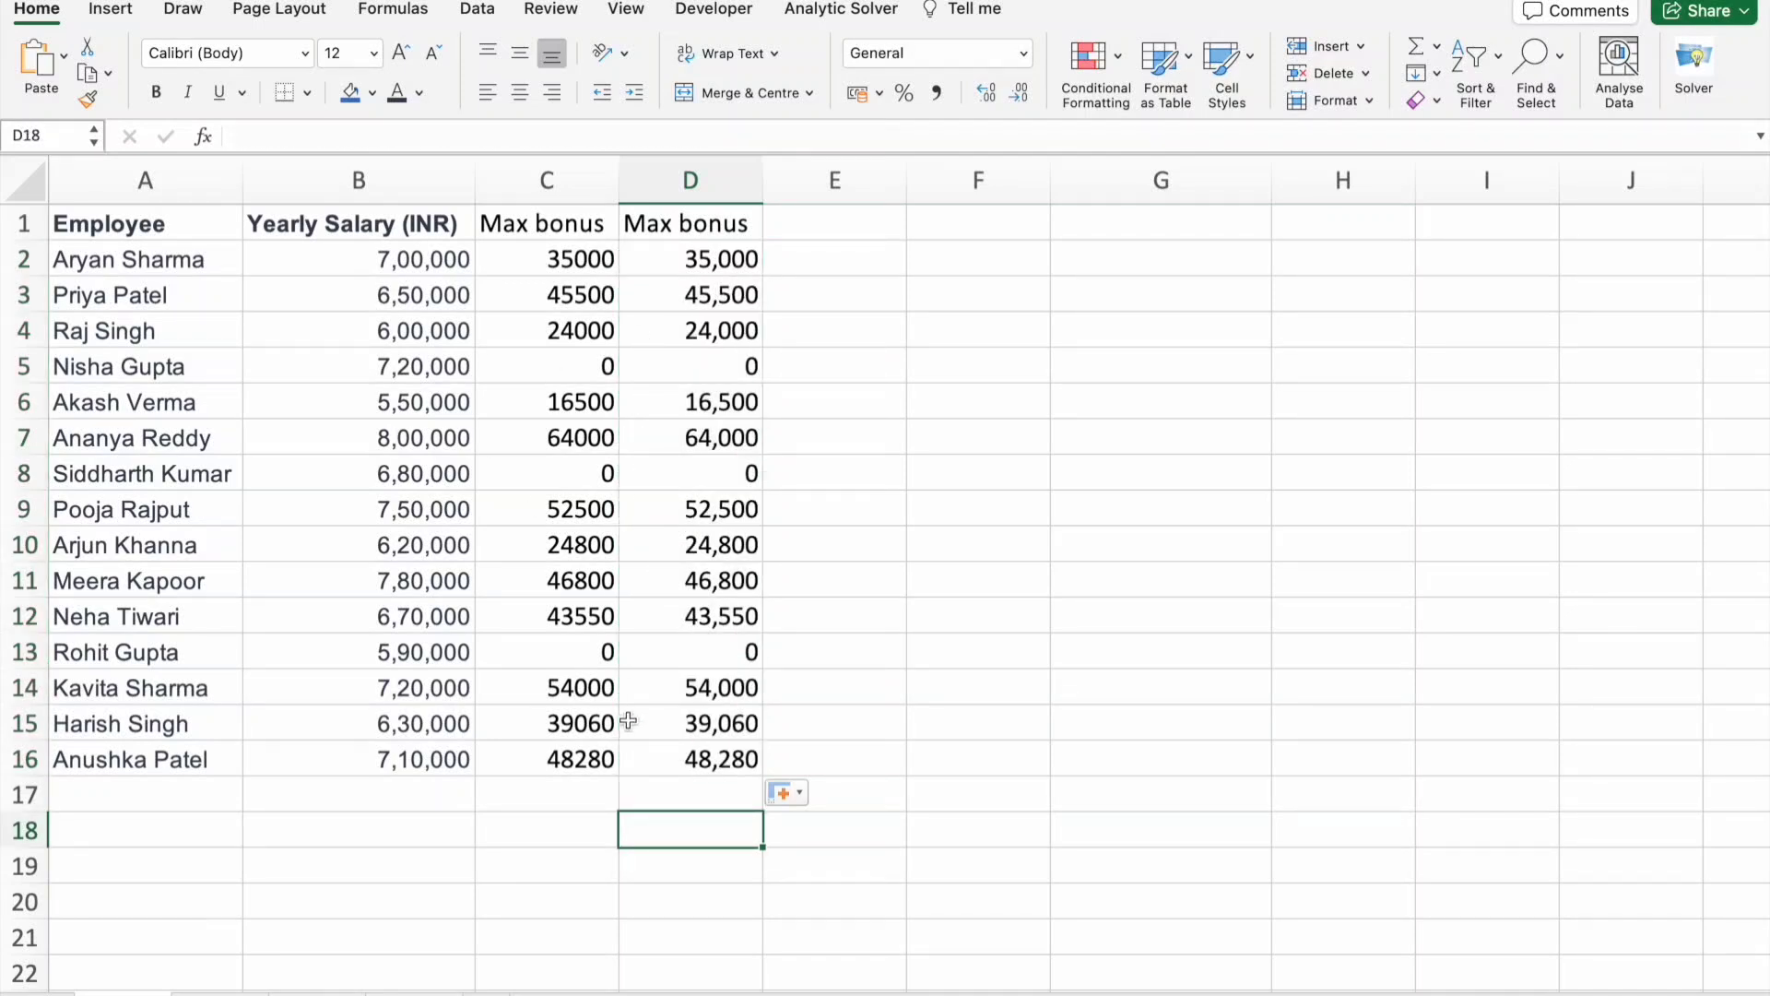
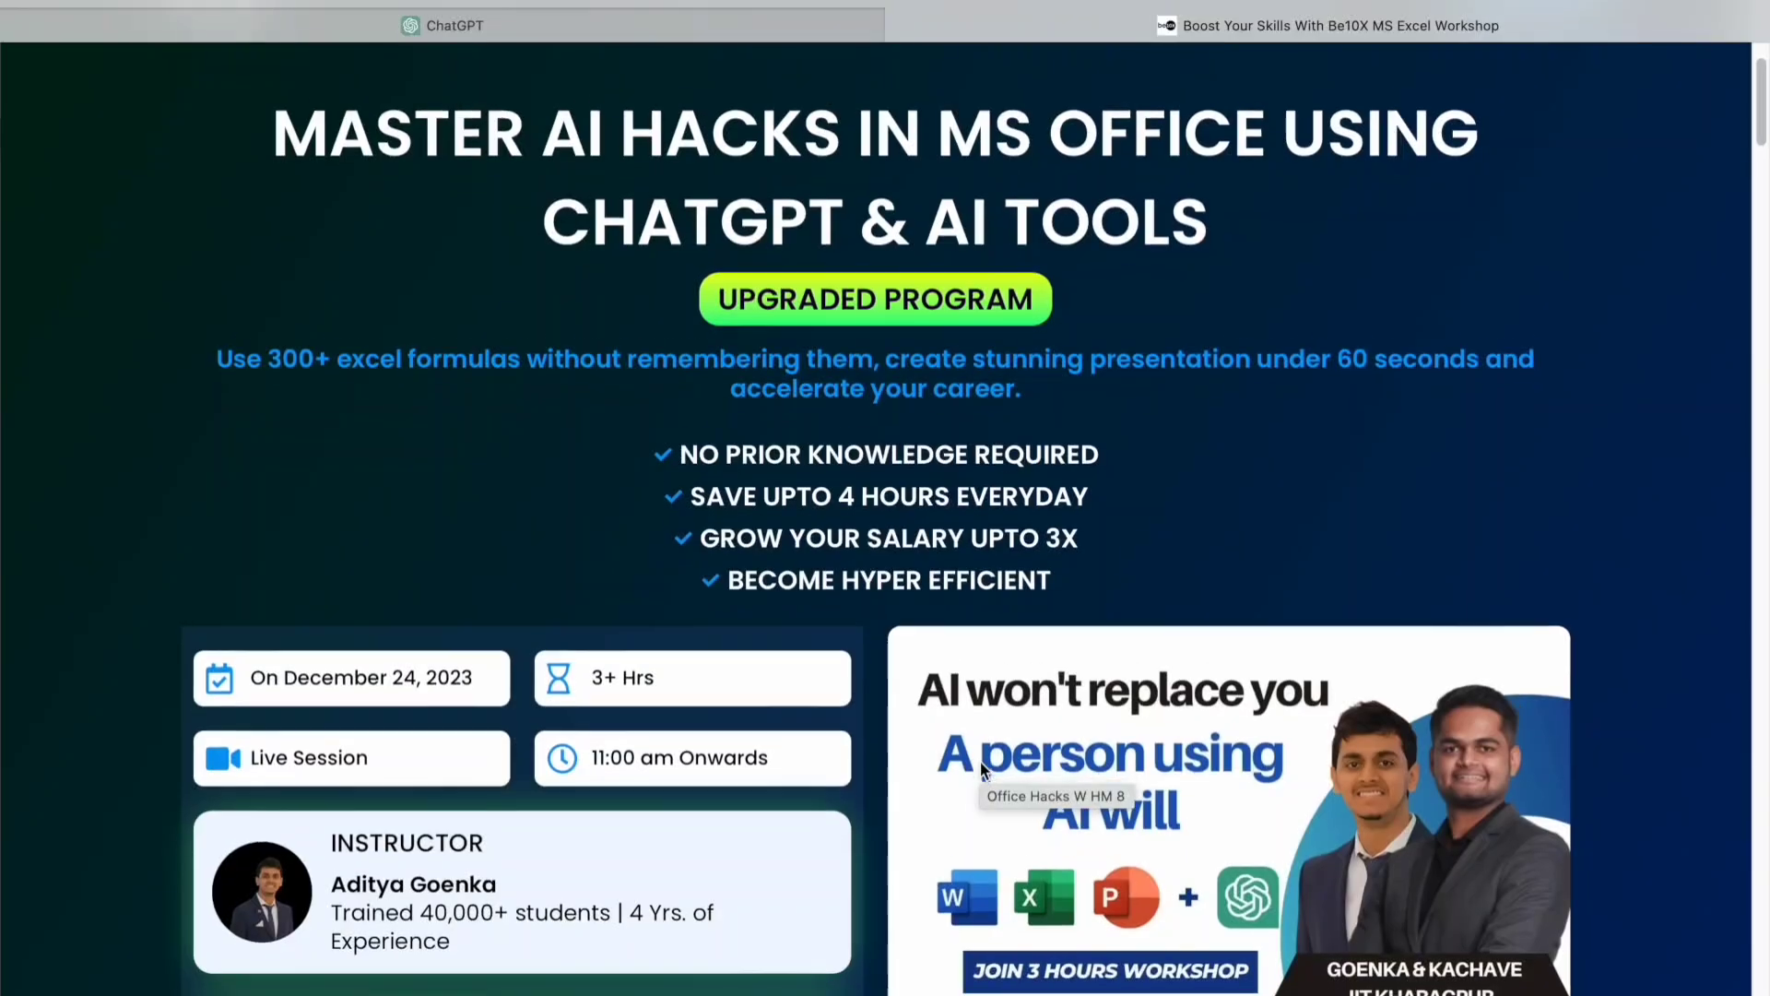
- Look through the Be10X MS Excel workshop web page, from the session details down to the participant reviews
scroll(981, 761, down, 2)
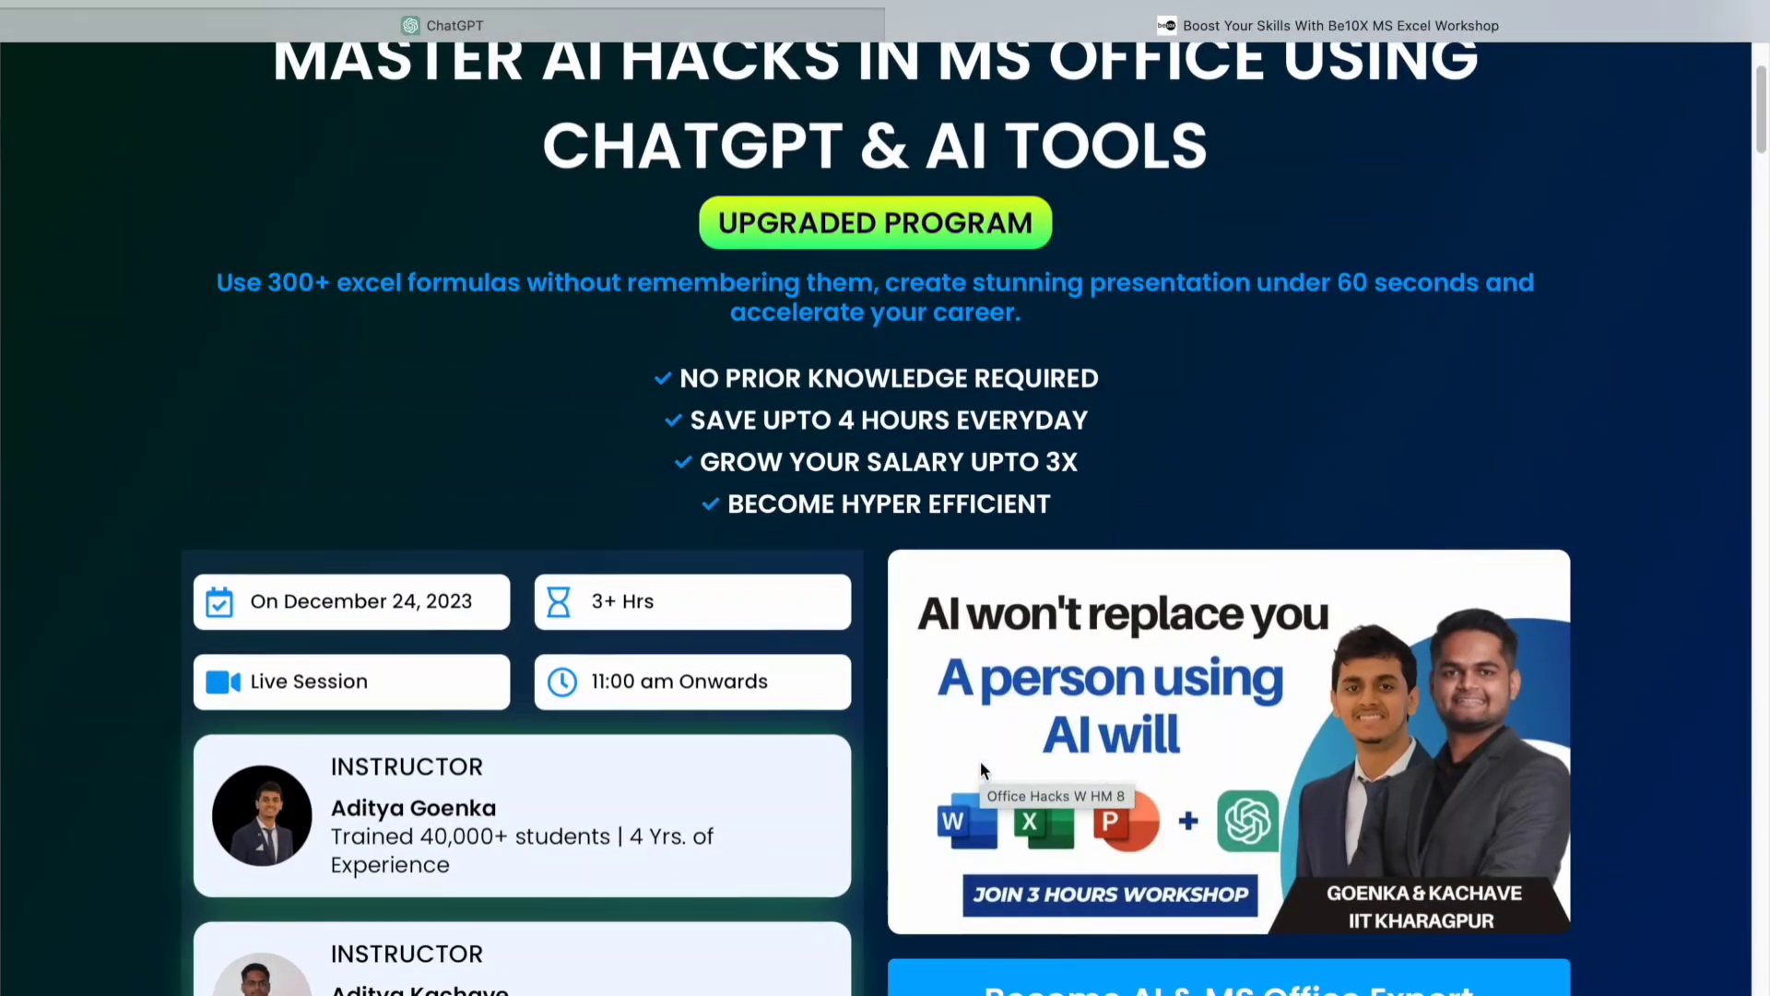
scroll(981, 760, down, 5)
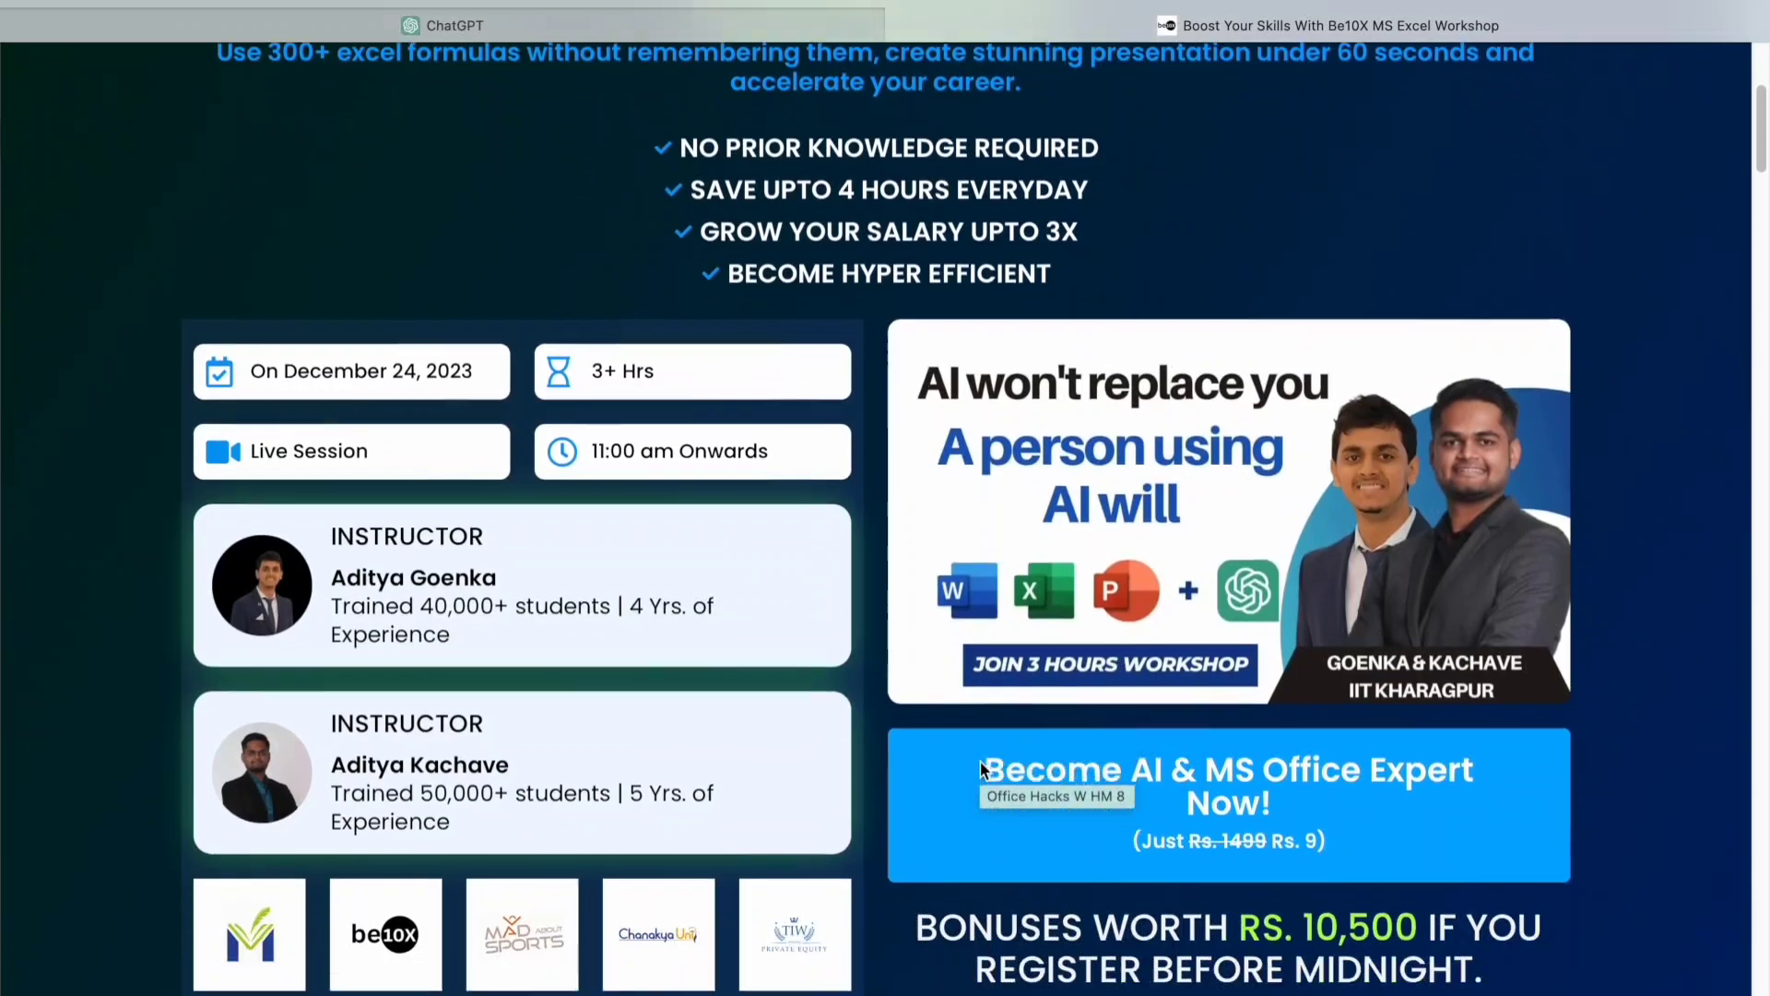
scroll(981, 761, down, 9)
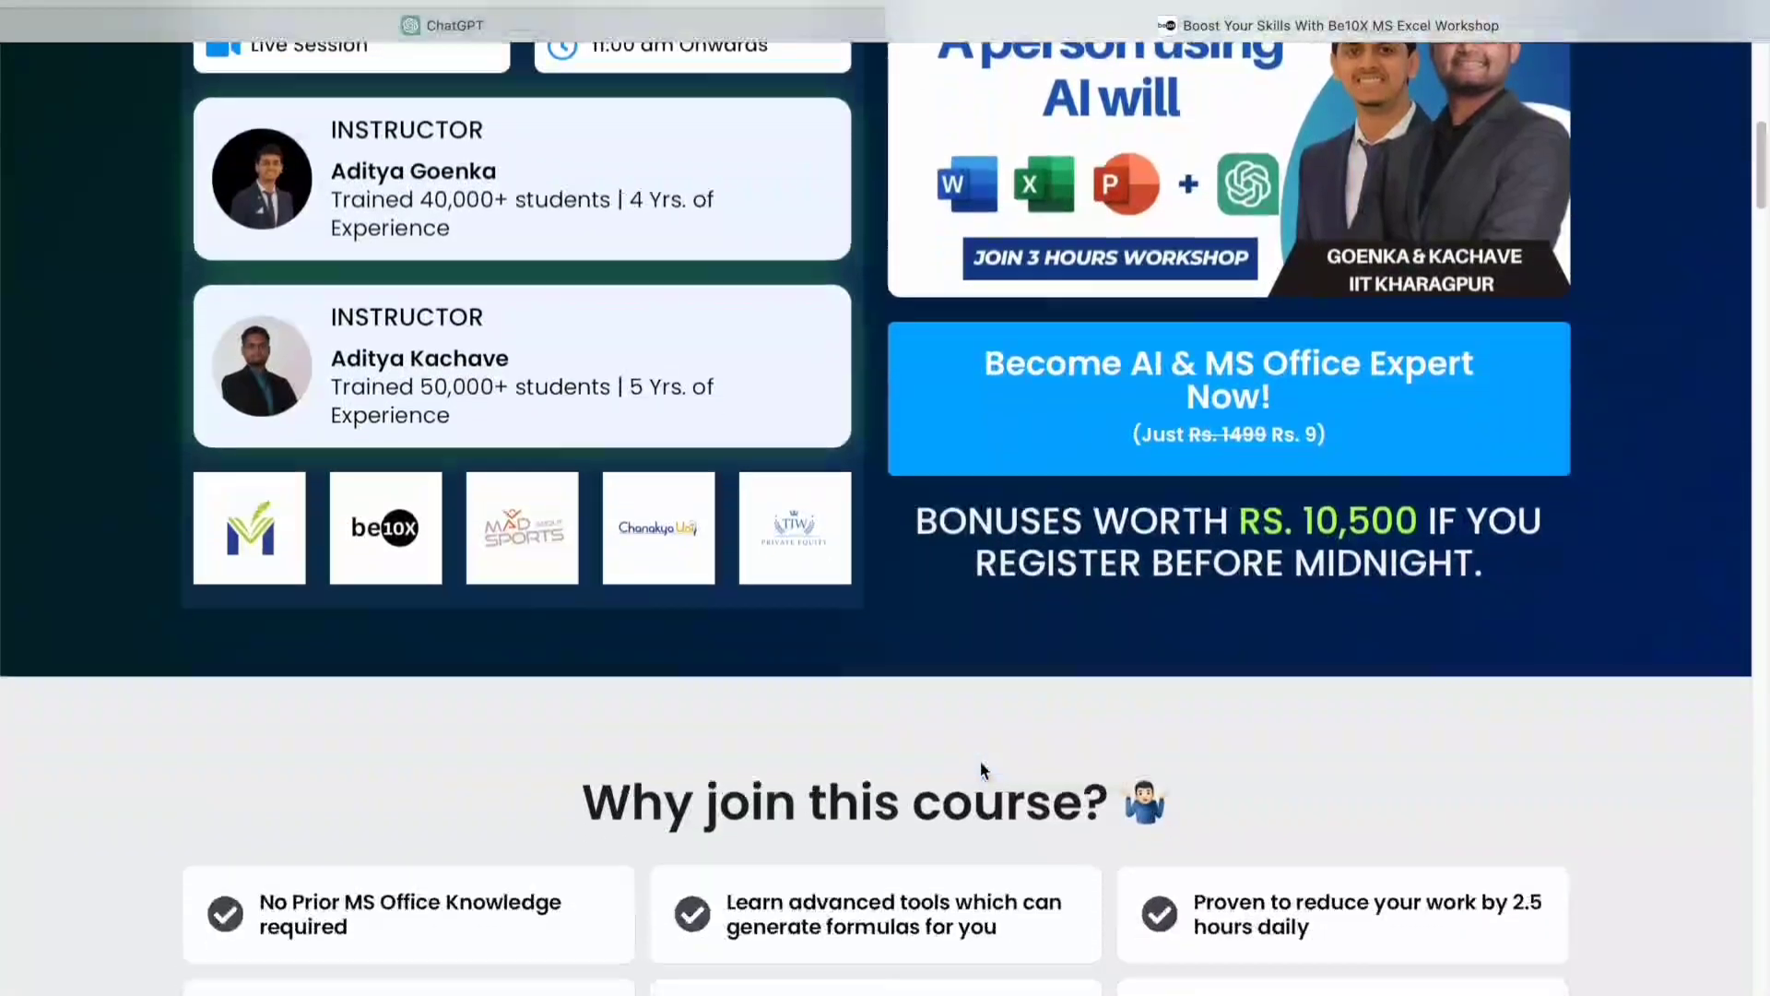
scroll(981, 761, down, 8)
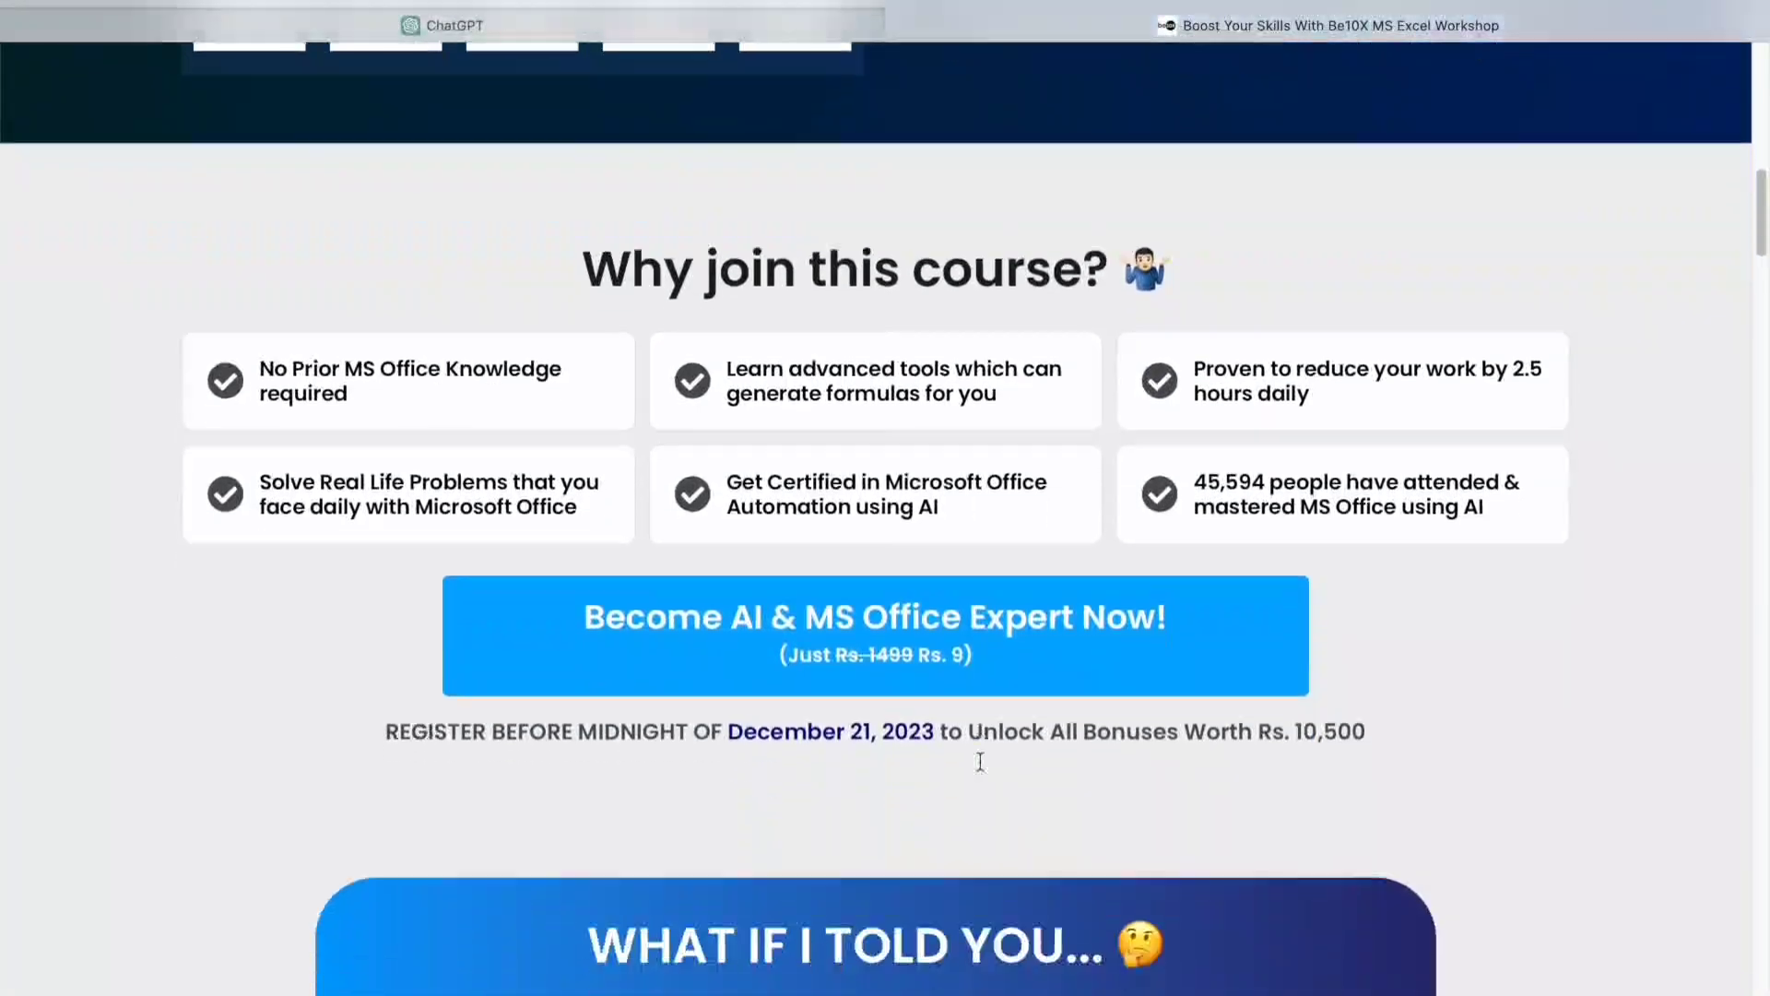
scroll(980, 761, down, 11)
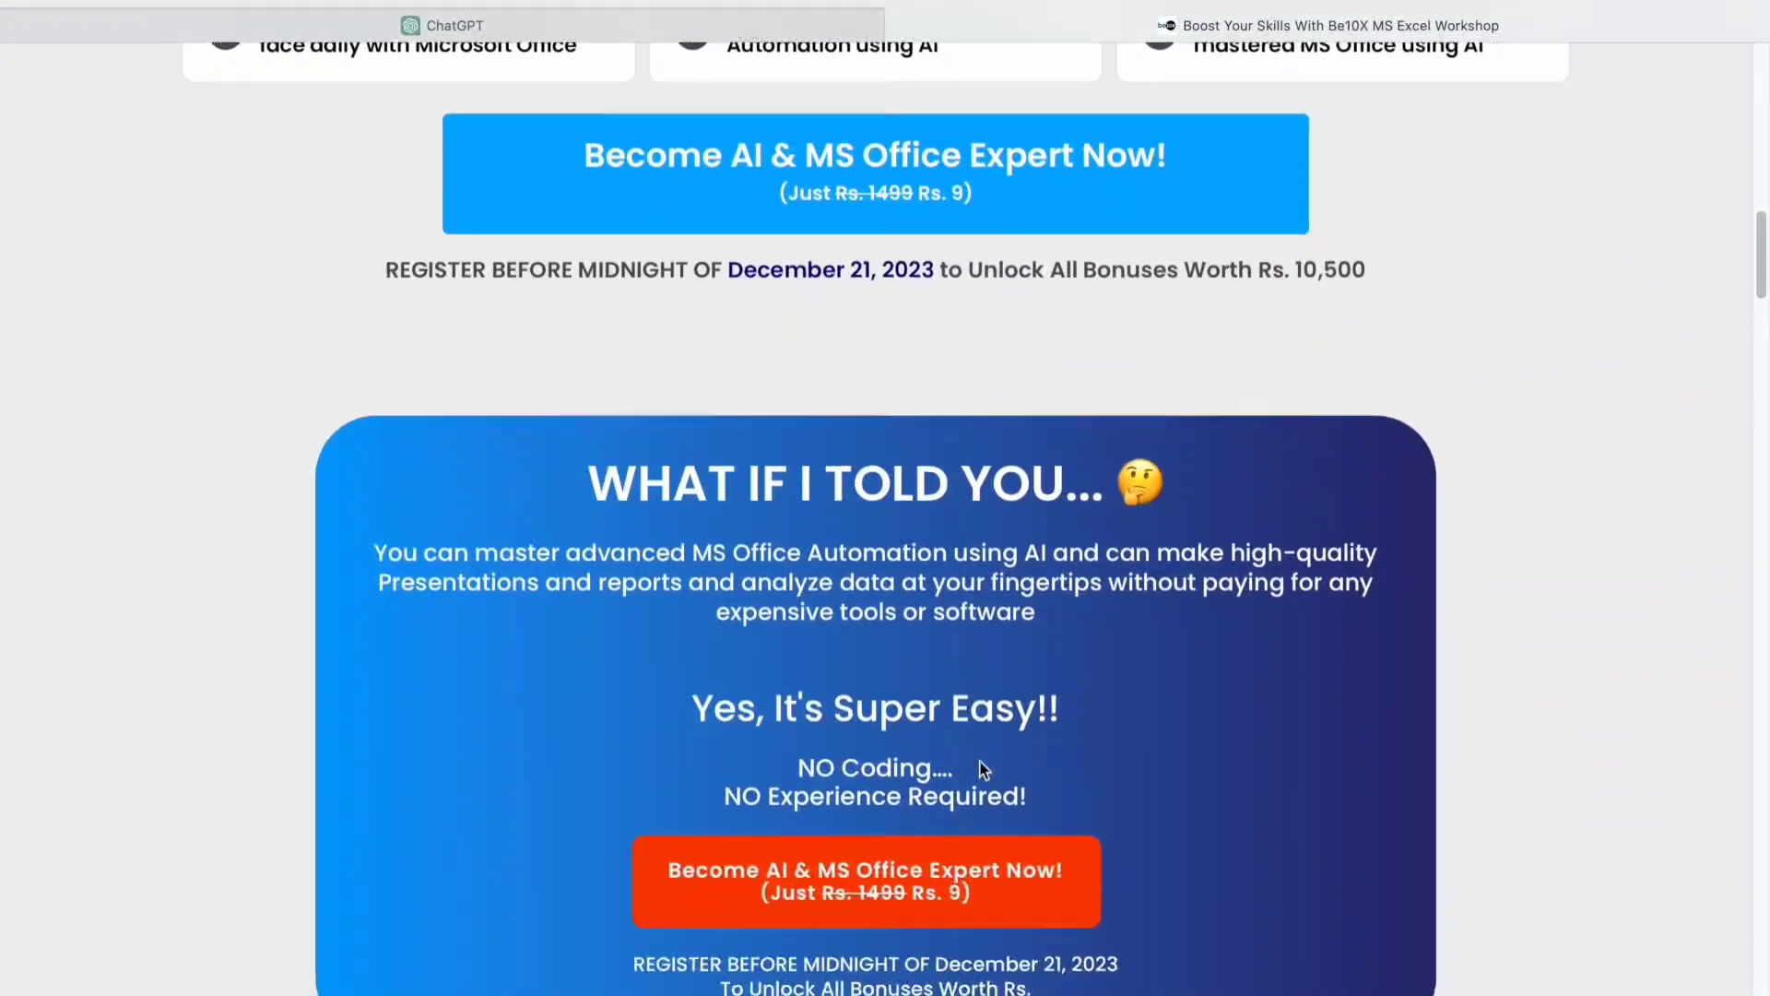
scroll(983, 769, down, 12)
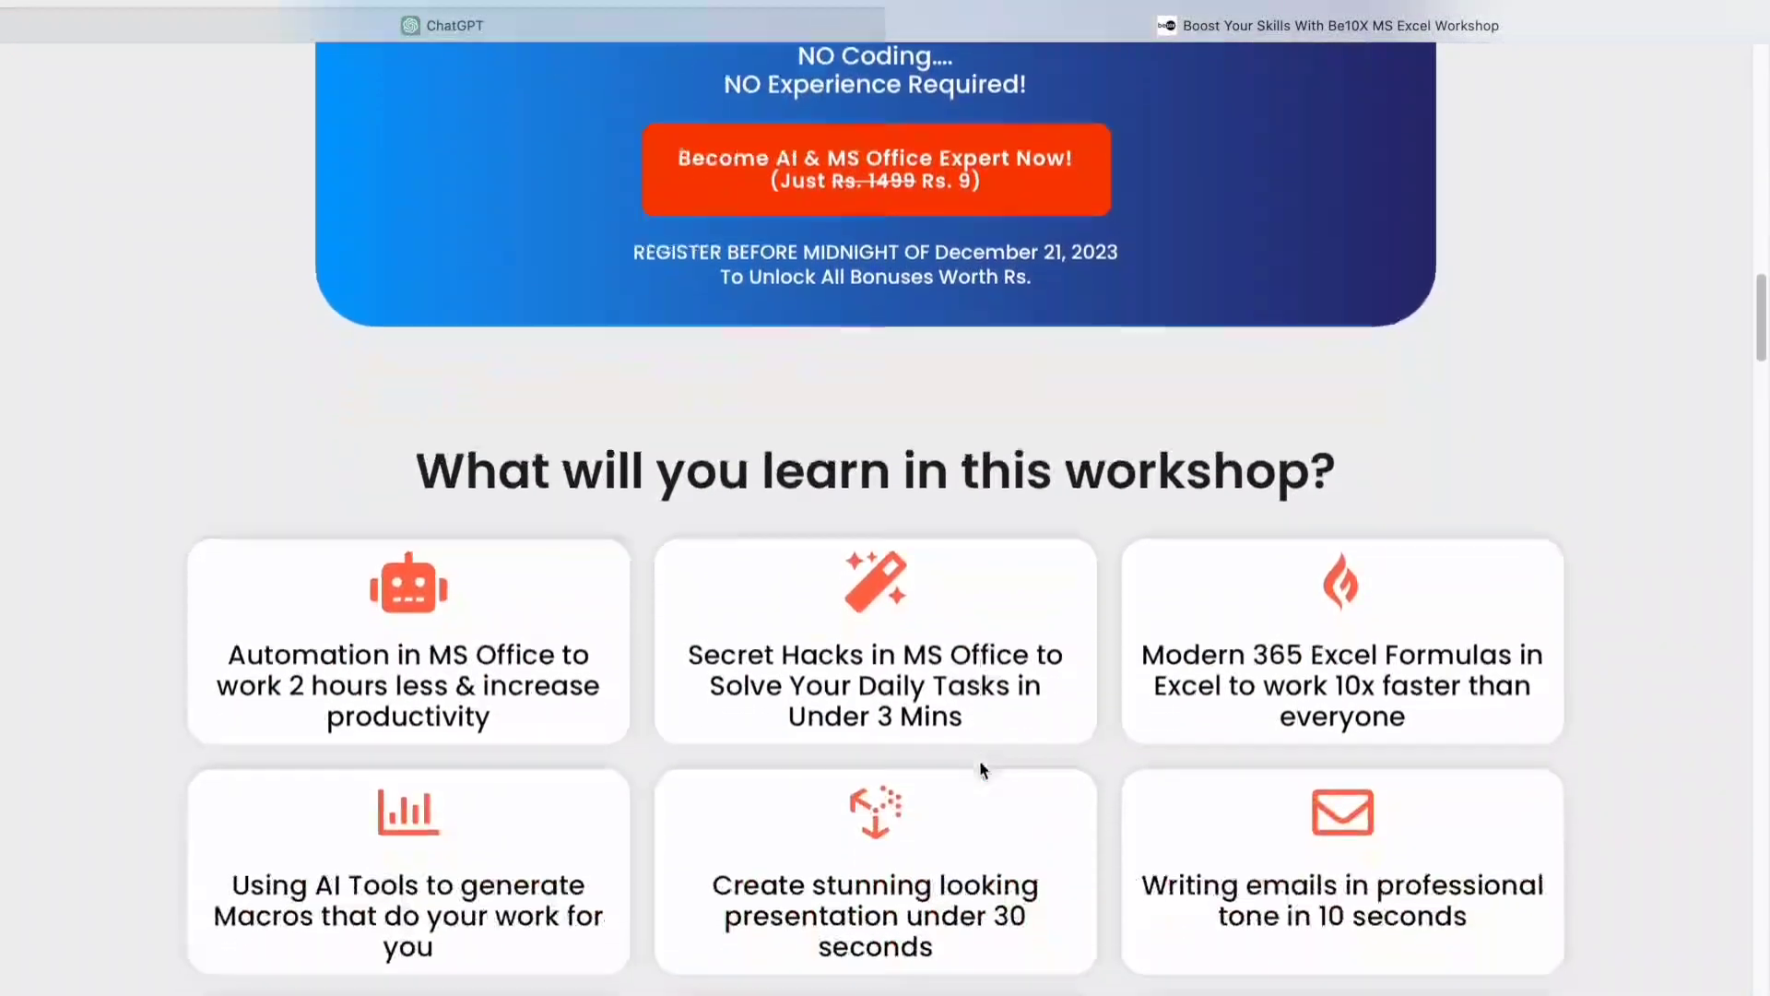
scroll(980, 765, down, 9)
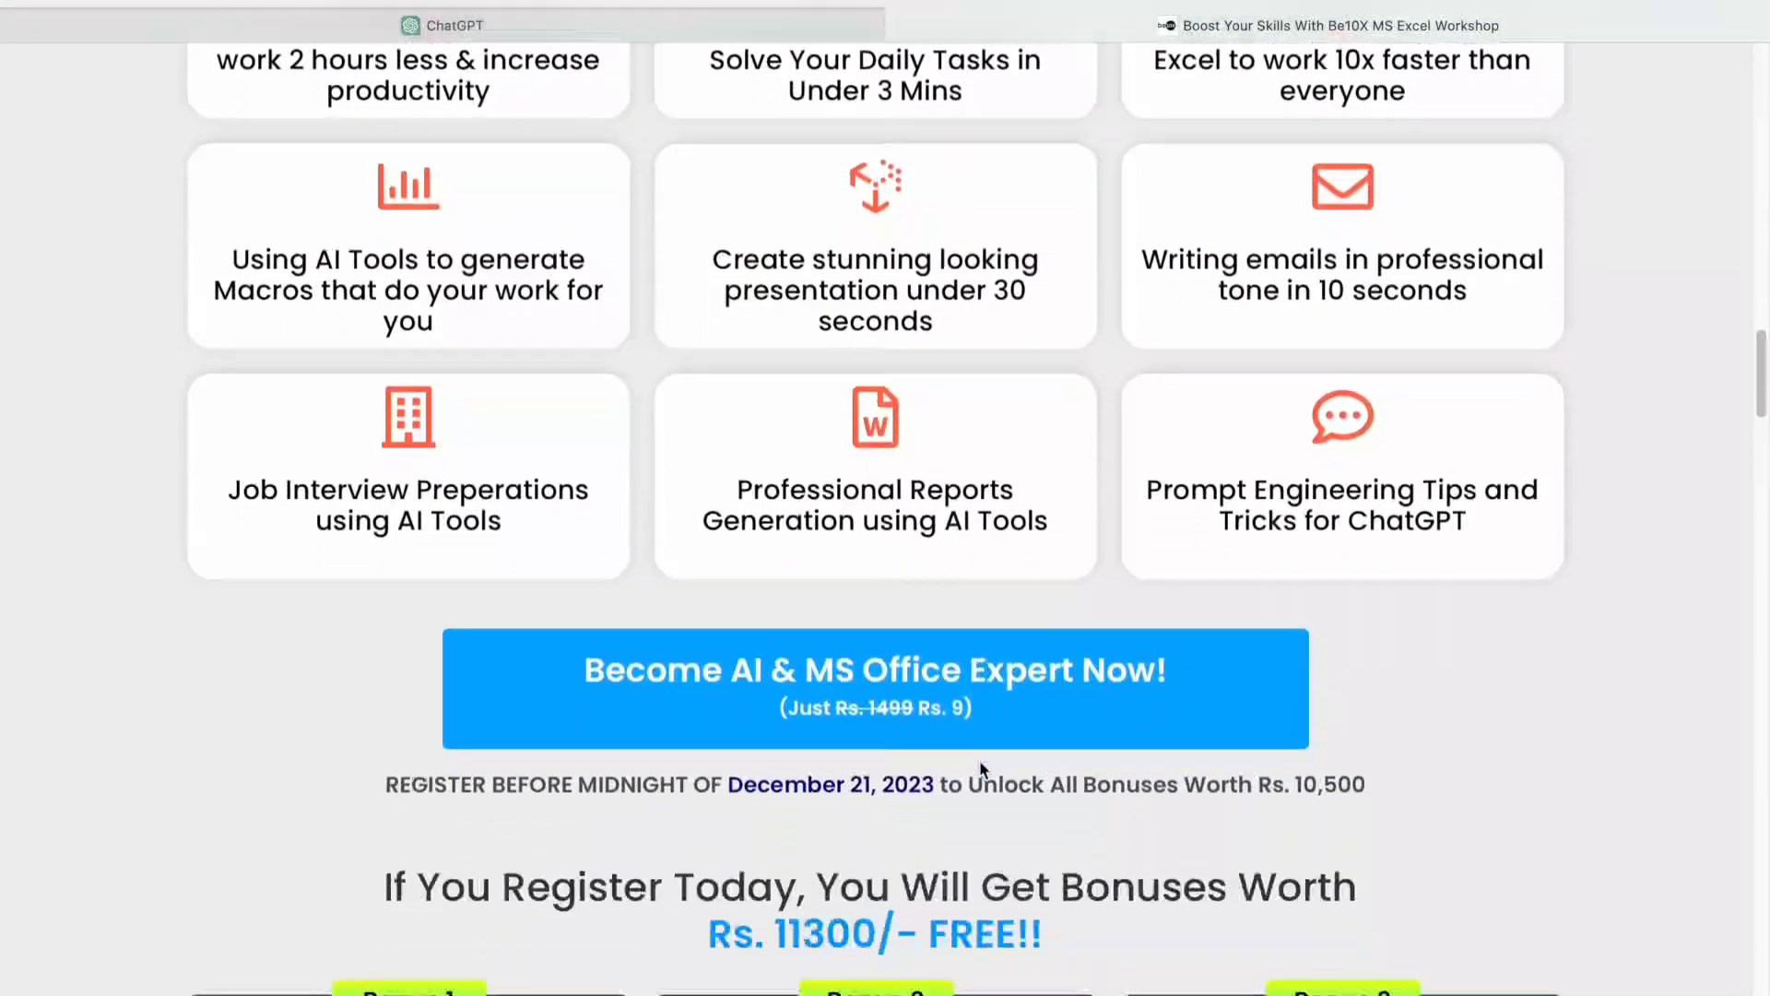
scroll(980, 763, down, 4)
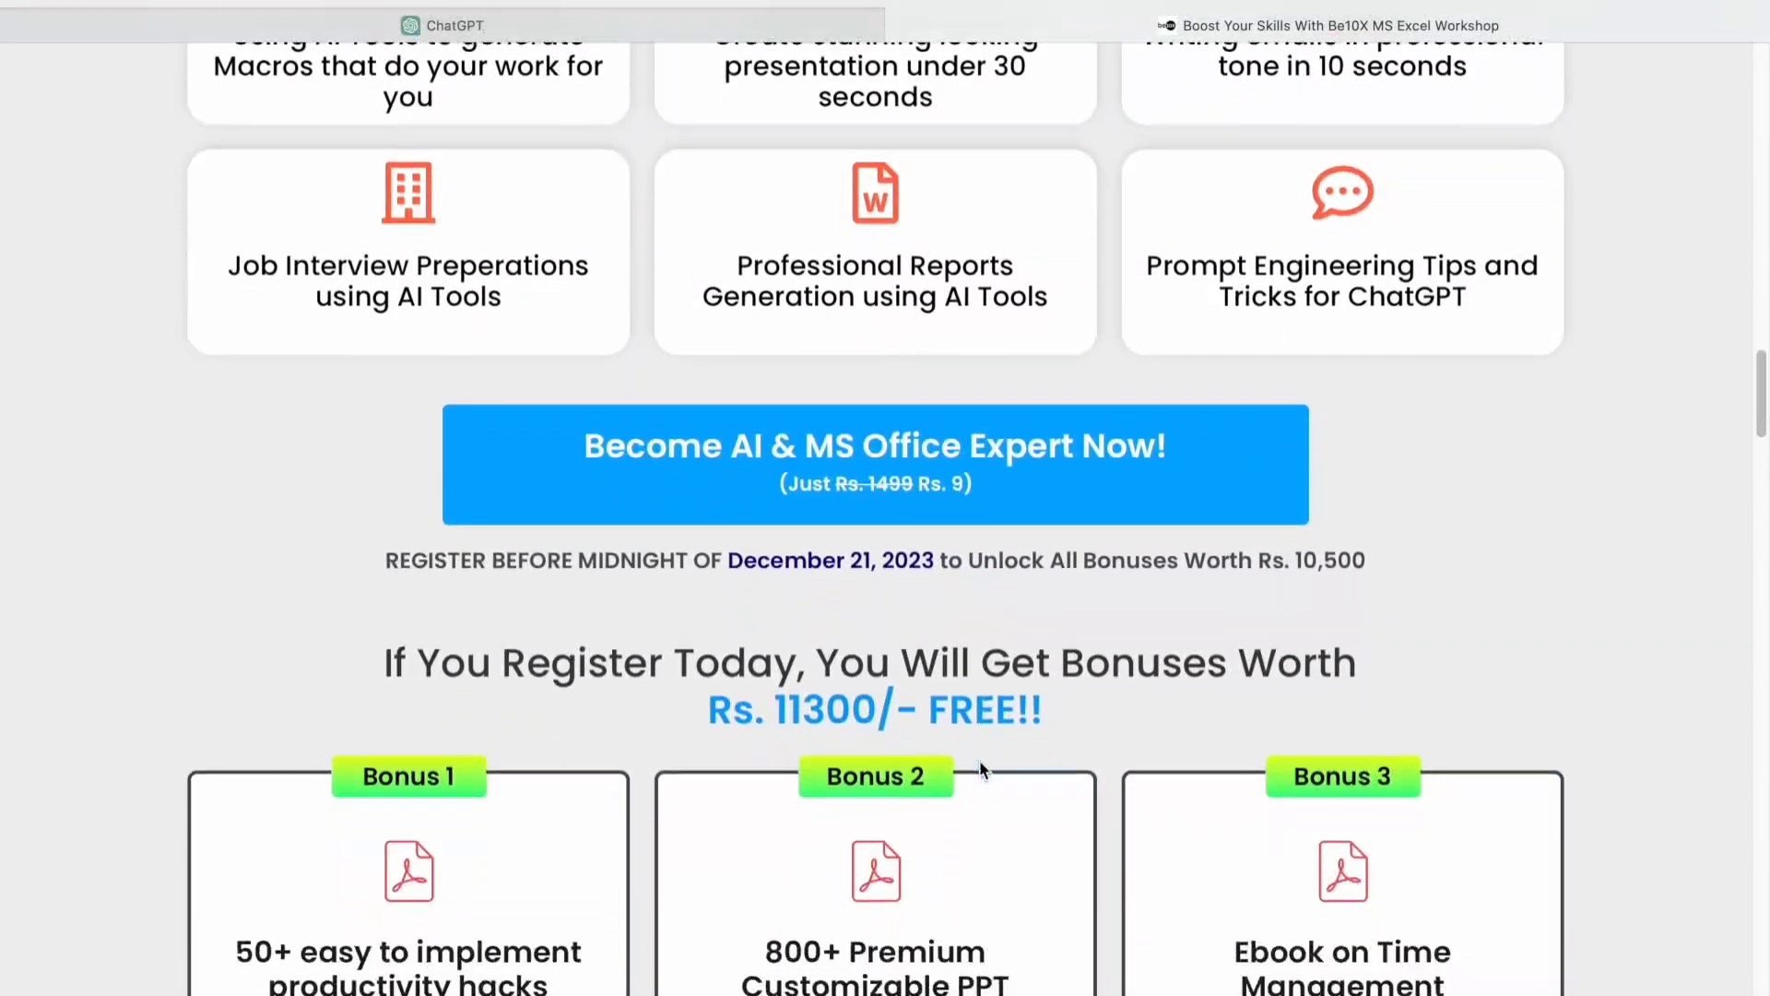
scroll(980, 769, down, 8)
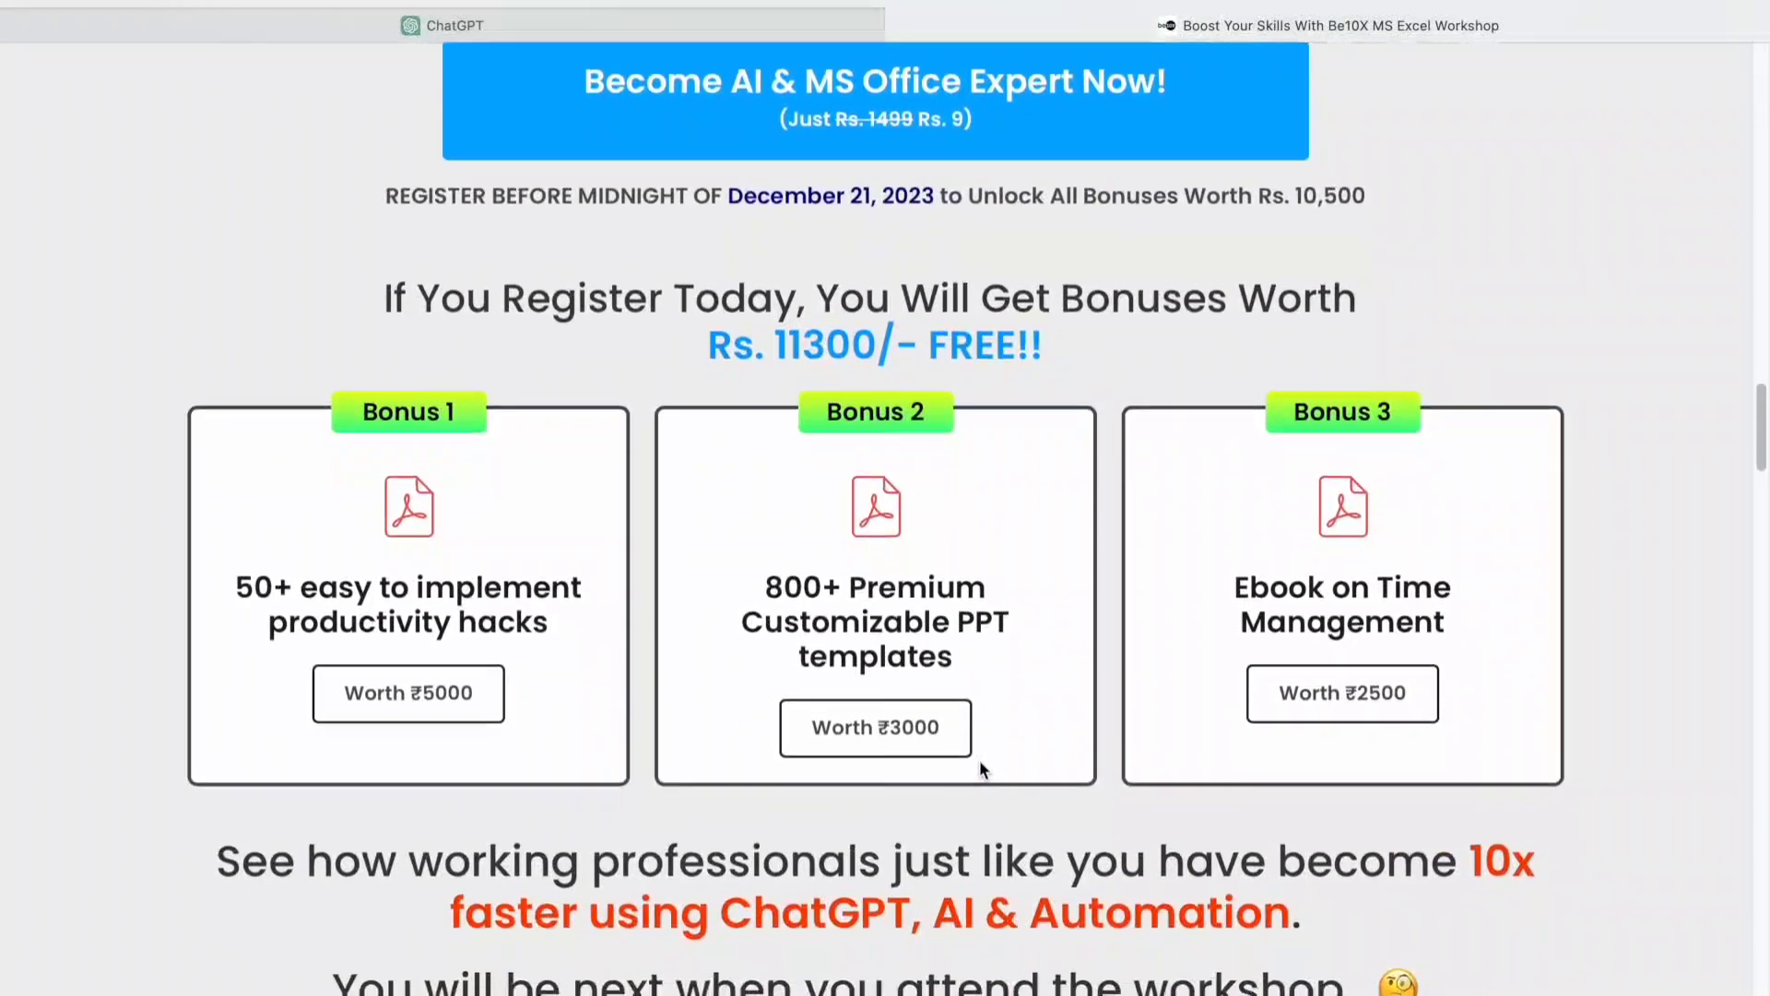
scroll(980, 767, down, 3)
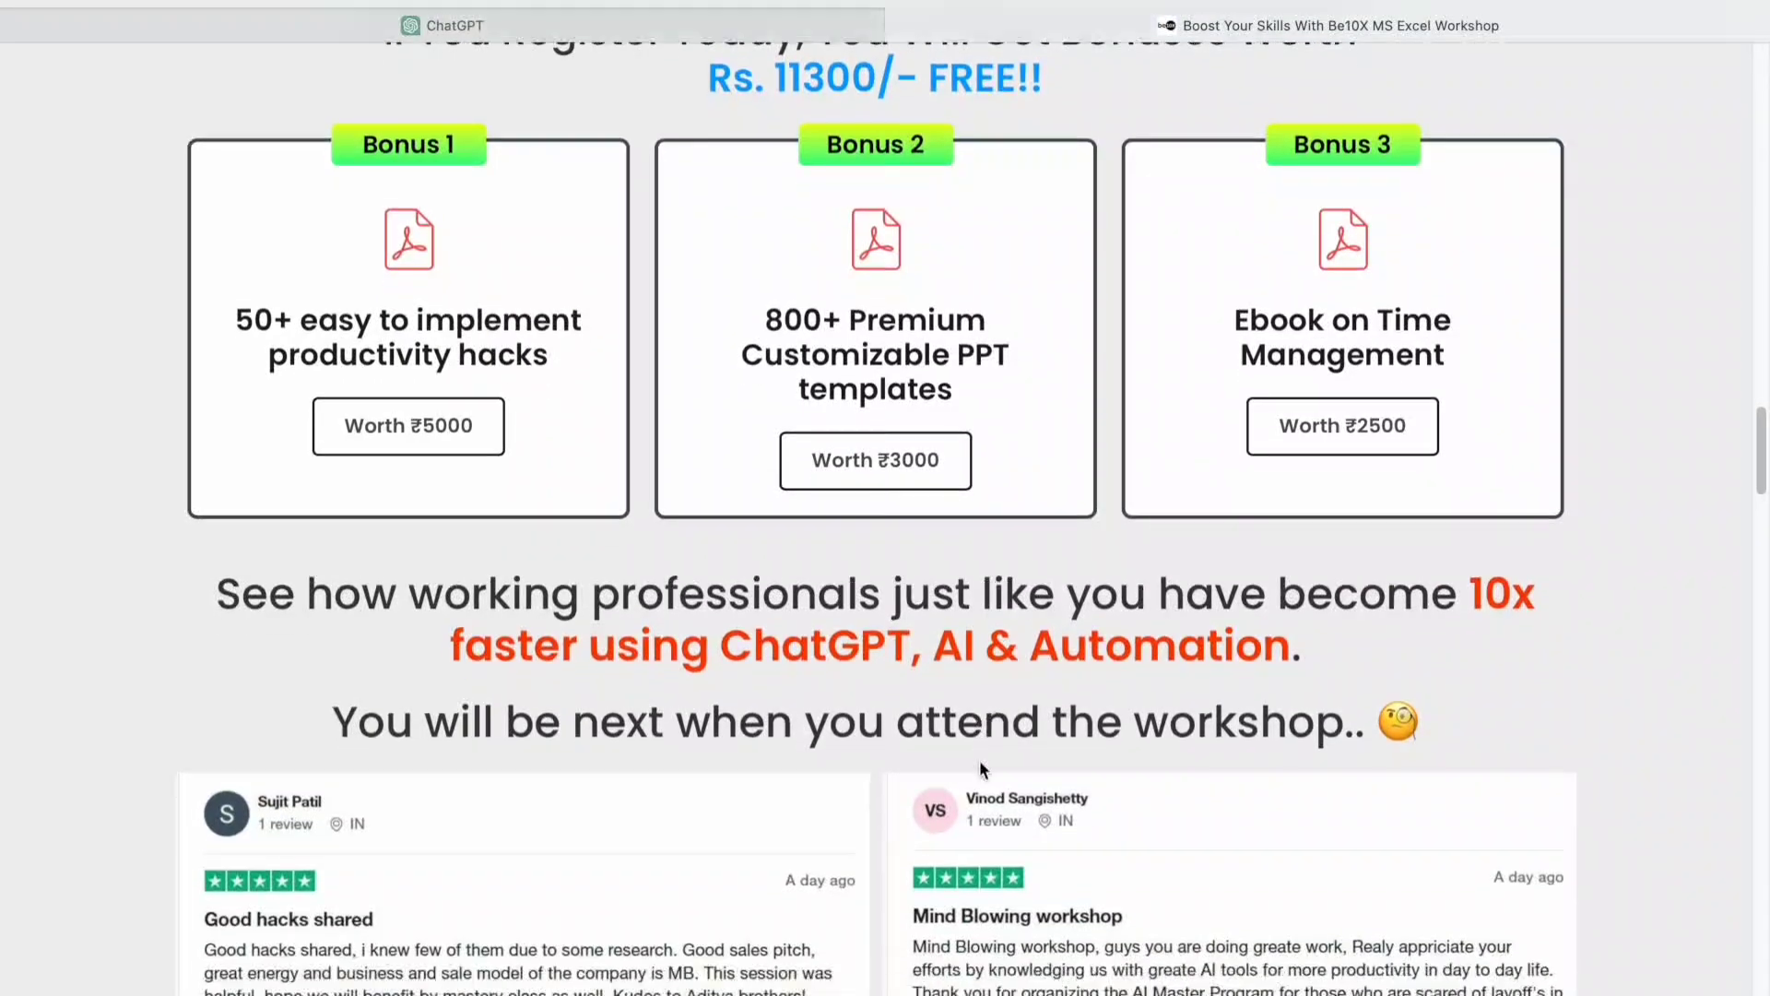
scroll(980, 763, down, 6)
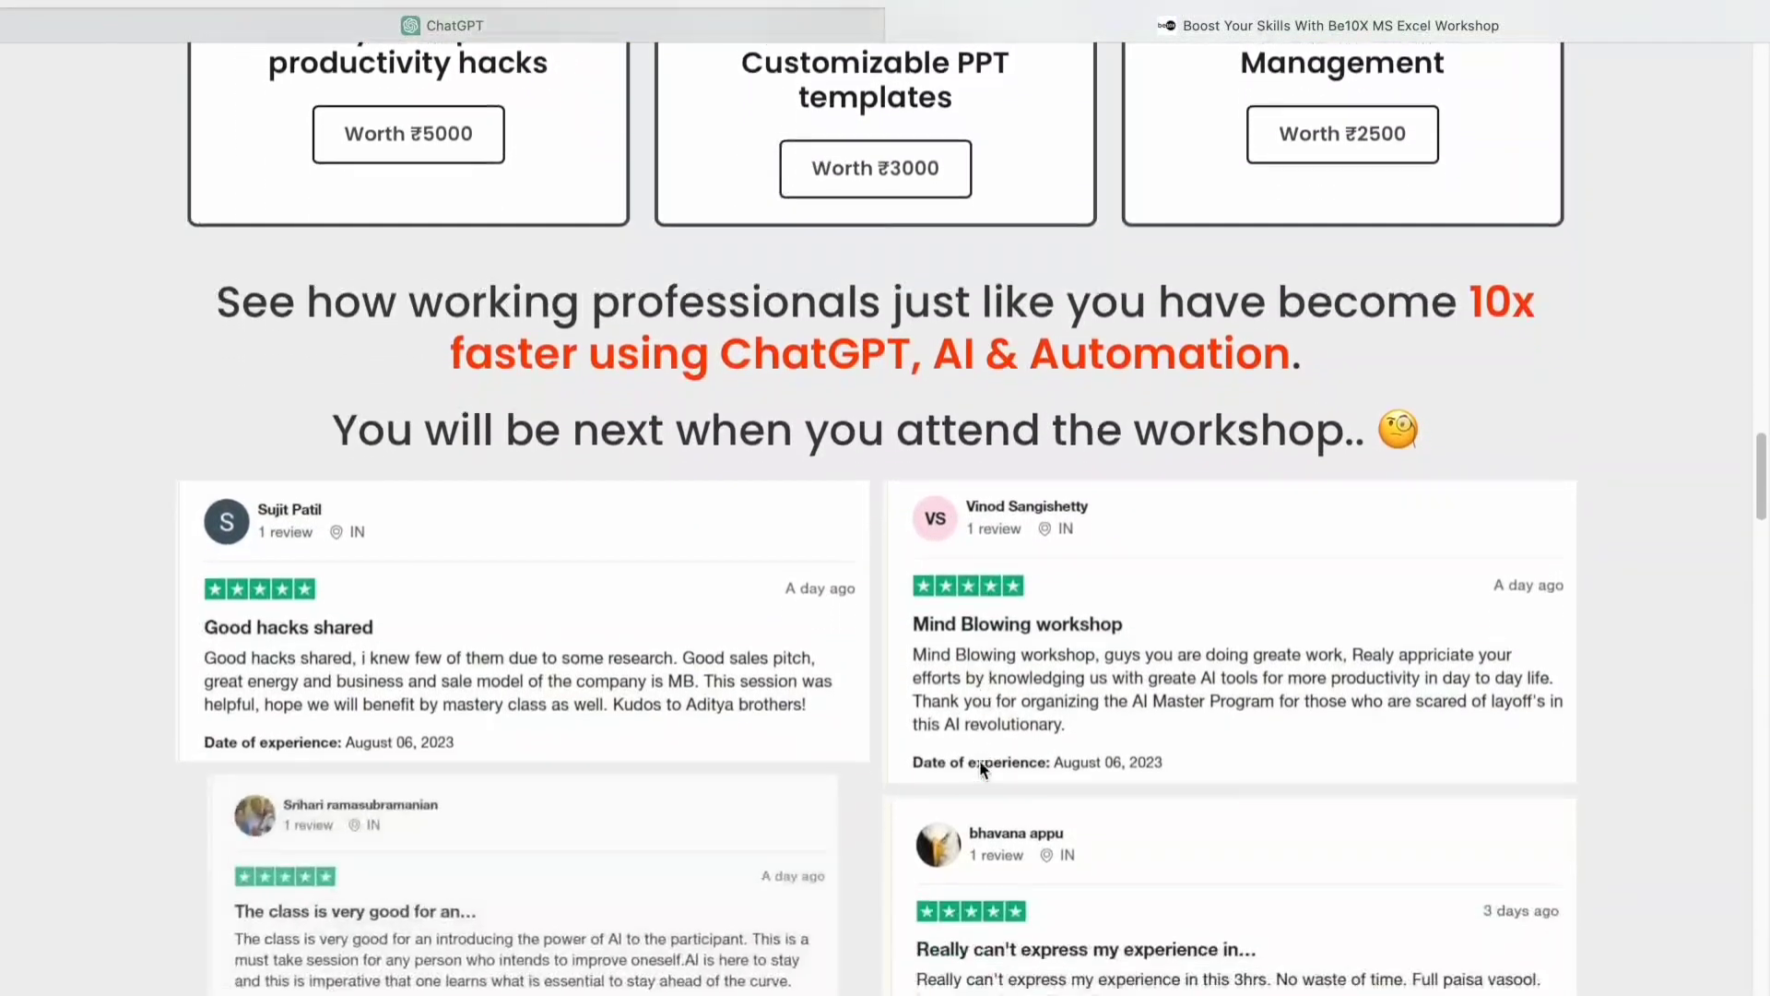
scroll(979, 760, down, 2)
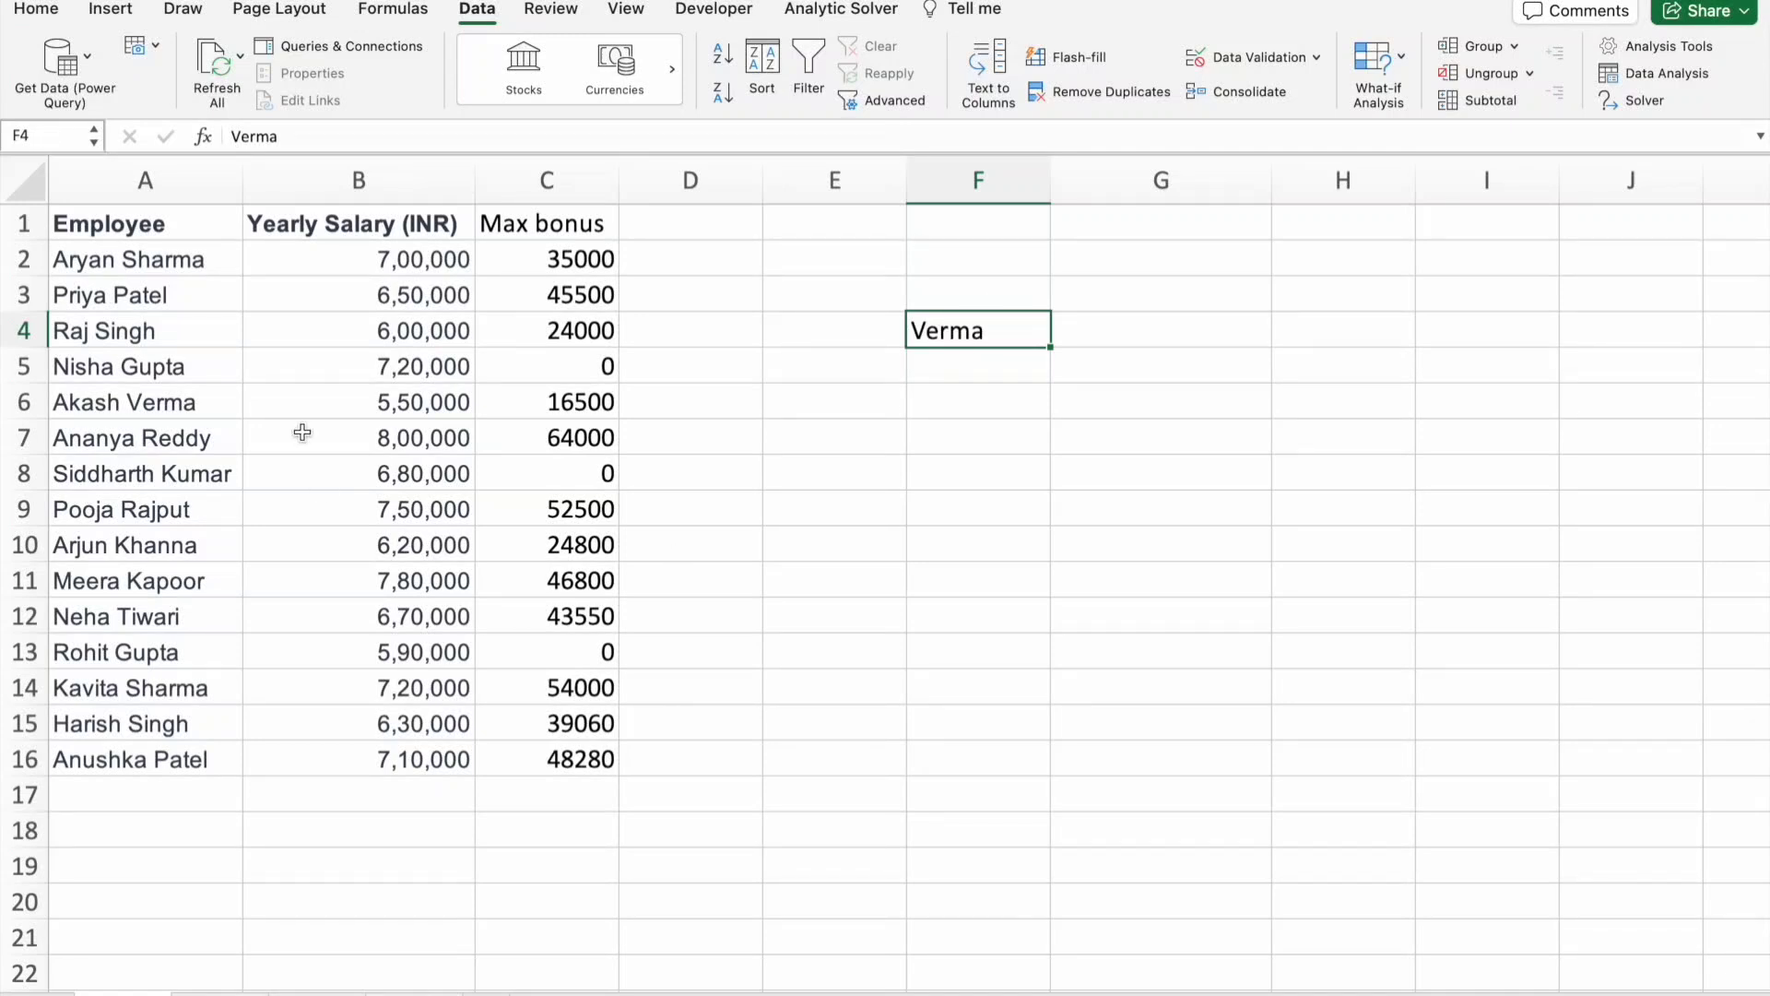
- On the employee sheet in Excel, start an XLOOKUP formula in G4 with the wildcard expression "*"&F4 as lookup value
drag(106, 273, 141, 762)
click(1014, 334)
click(1169, 328)
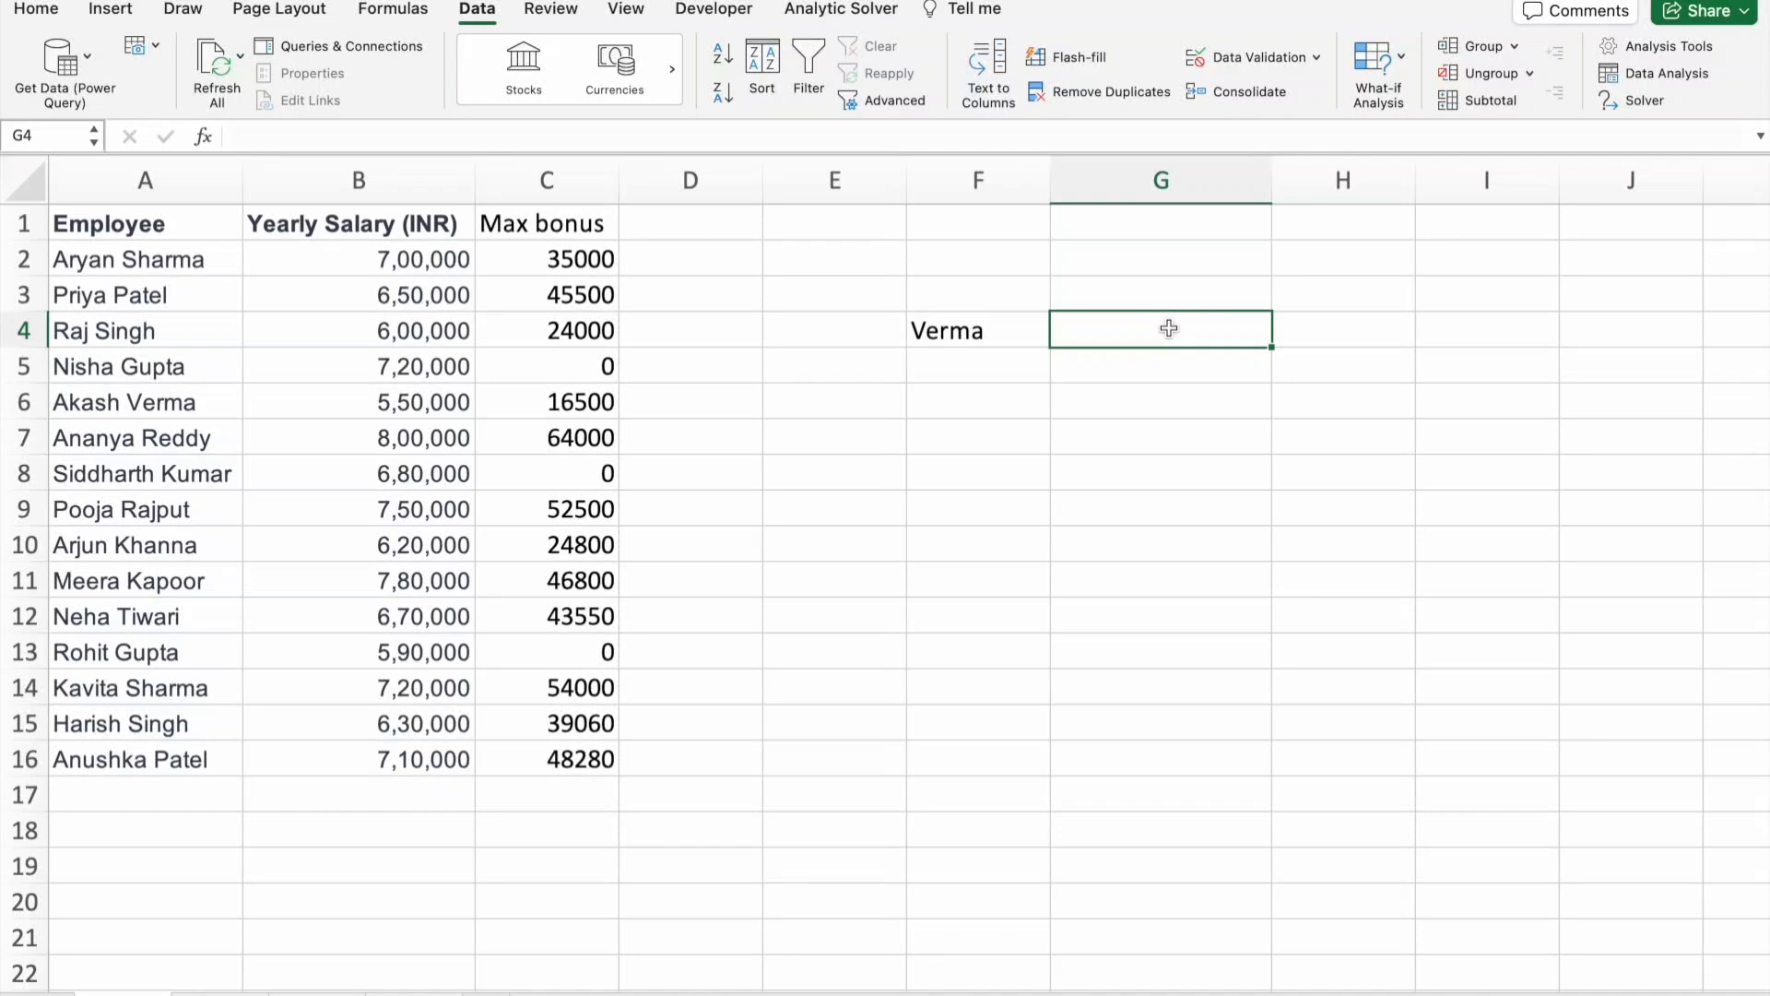
text(=x)
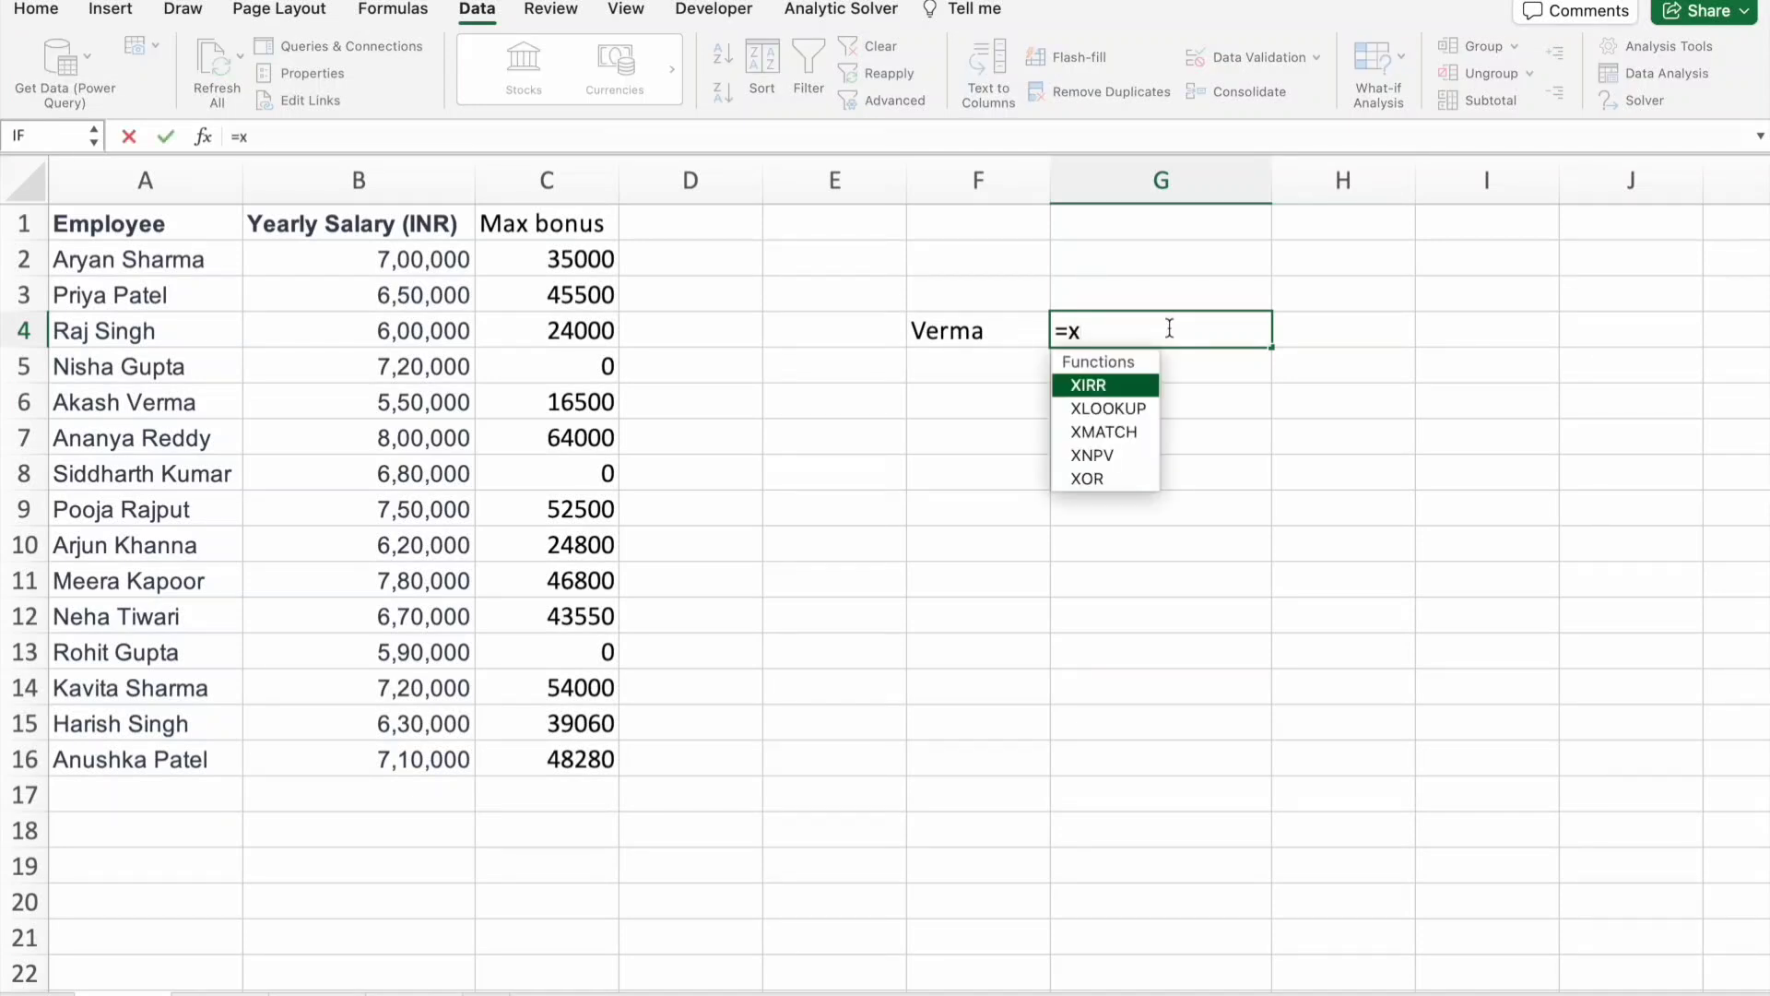
key(Down)
key(Tab)
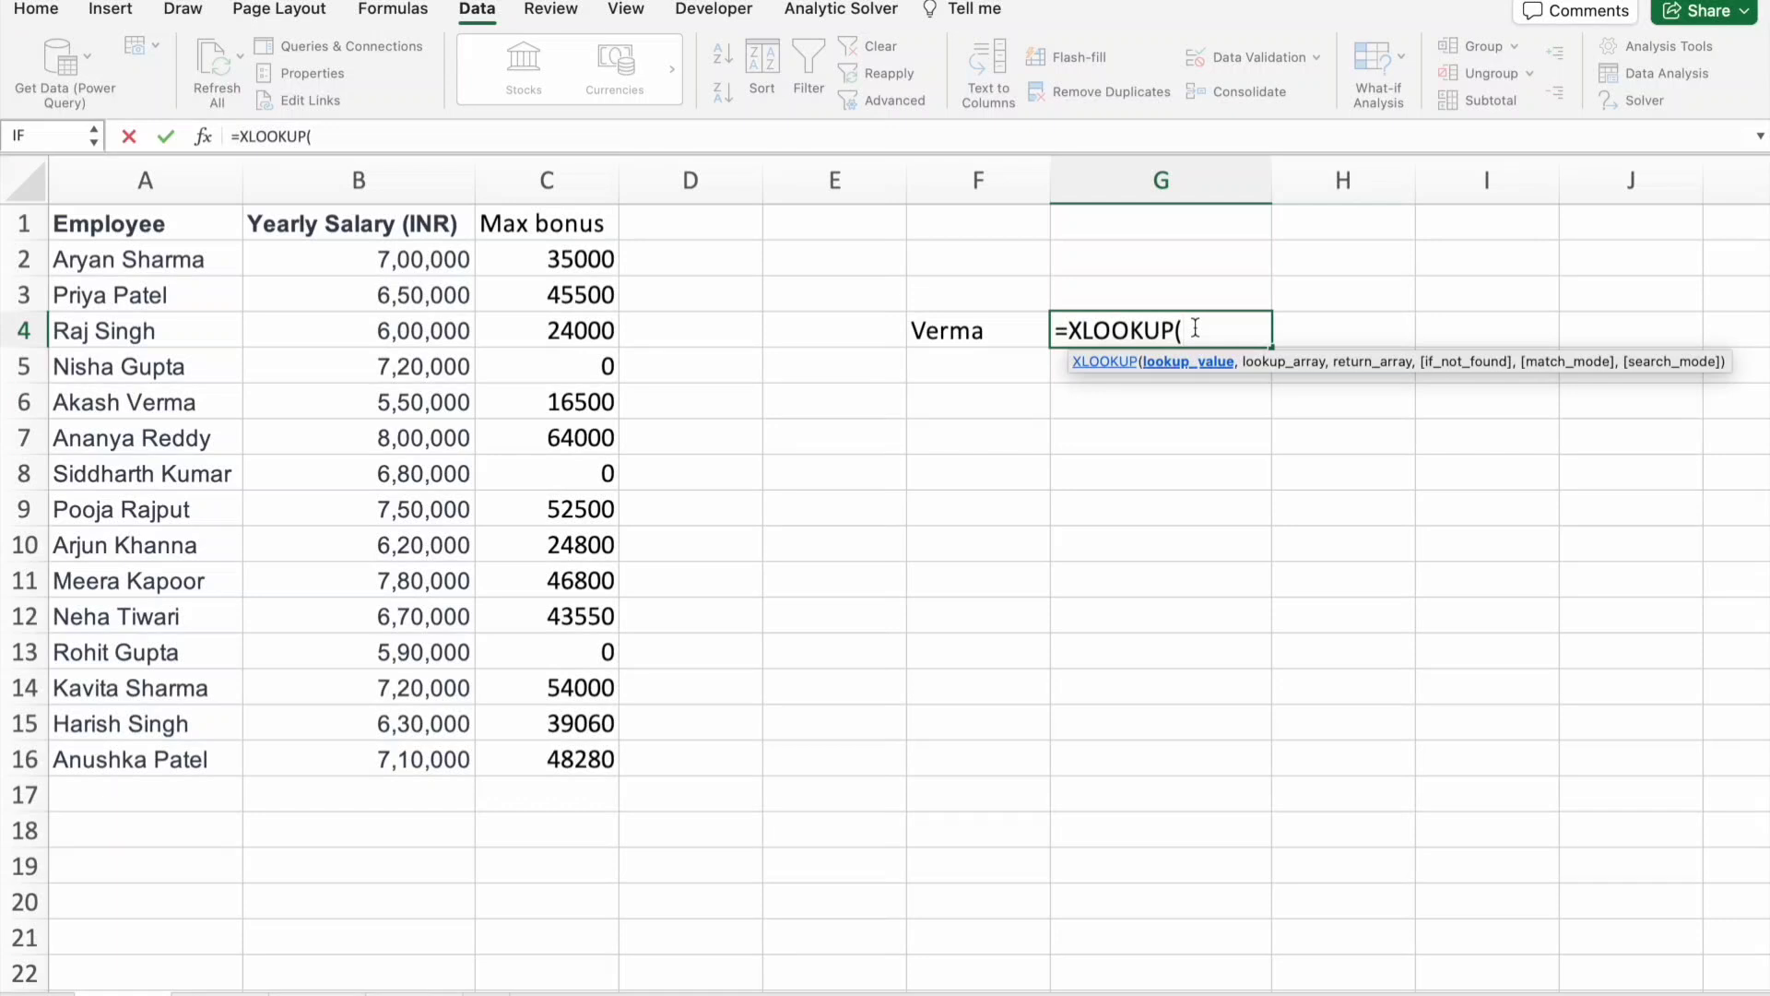
text(")
drag(1195, 328, 1236, 334)
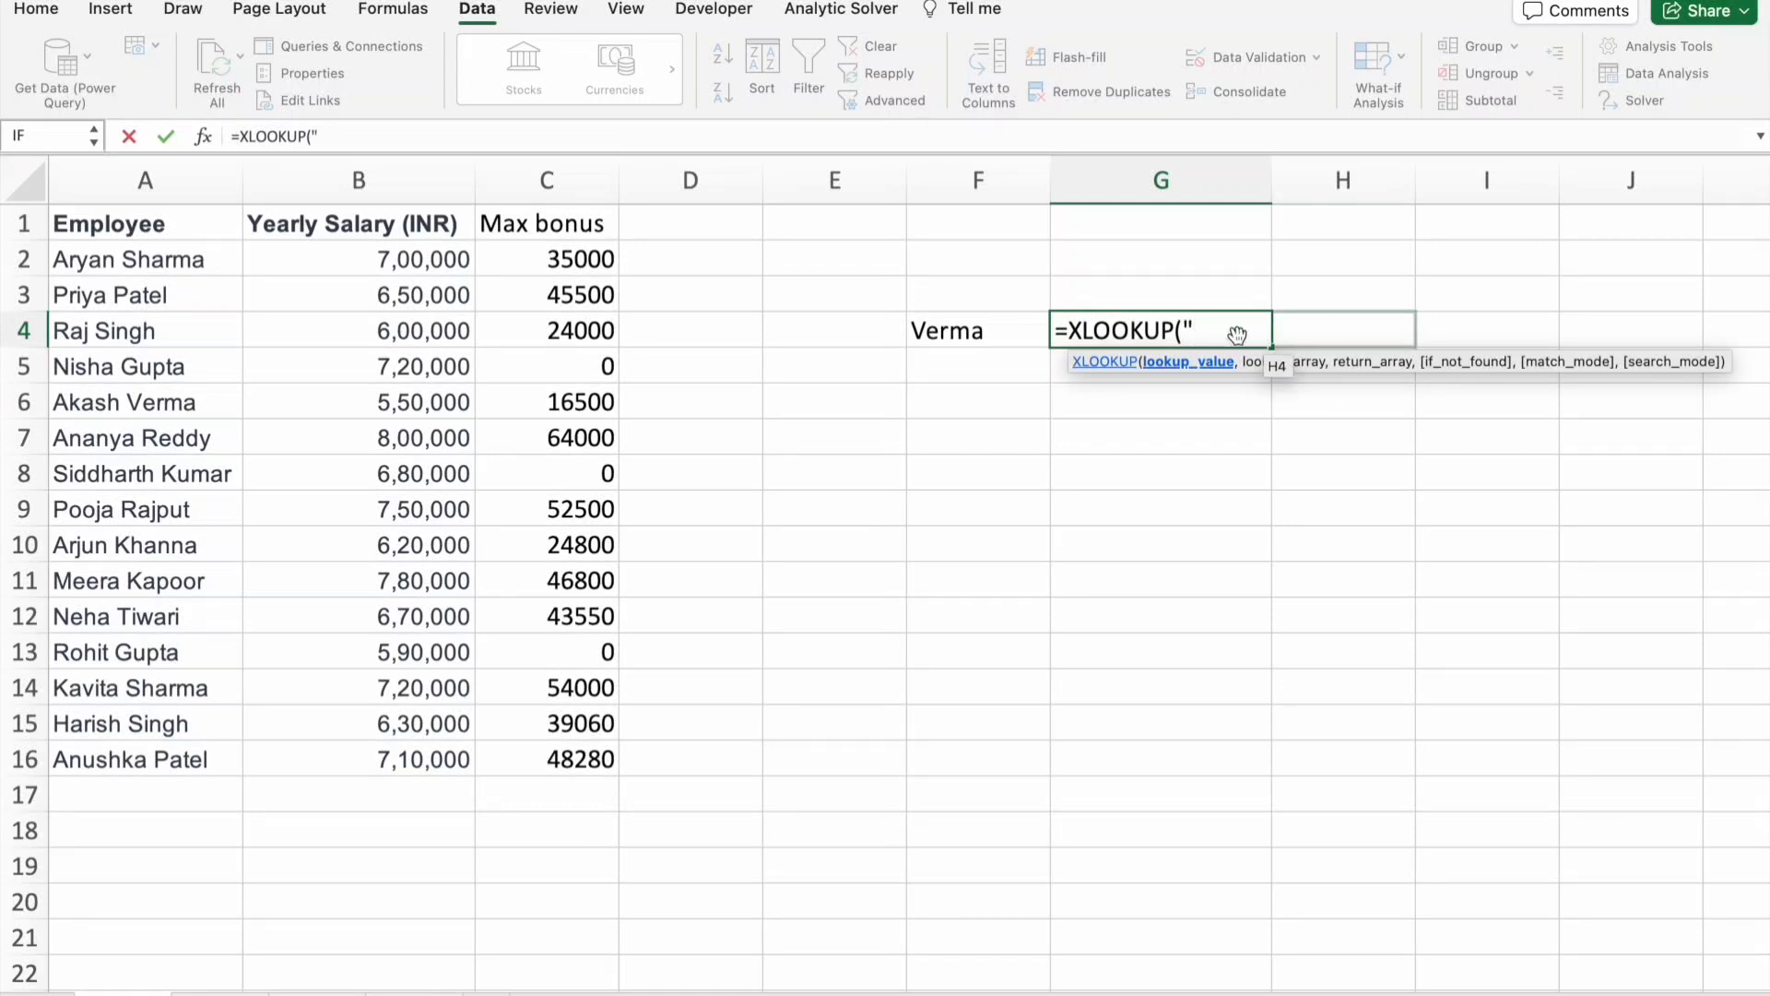
text(*"&)
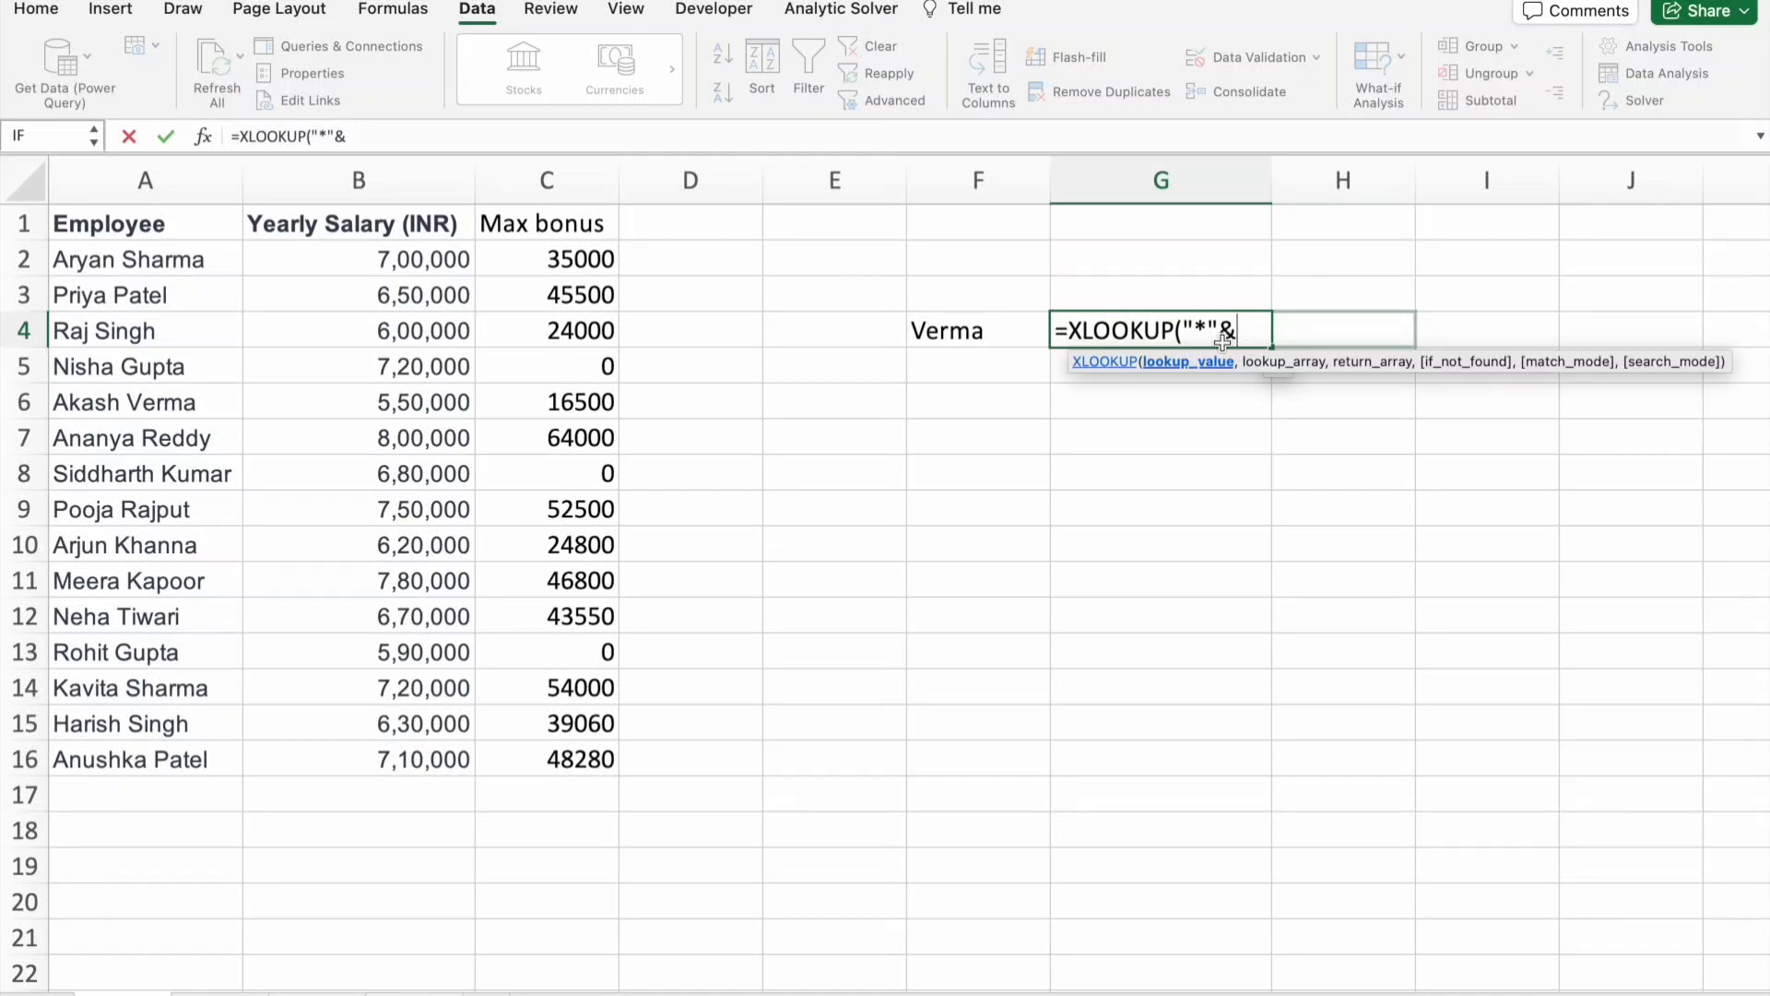
click(987, 329)
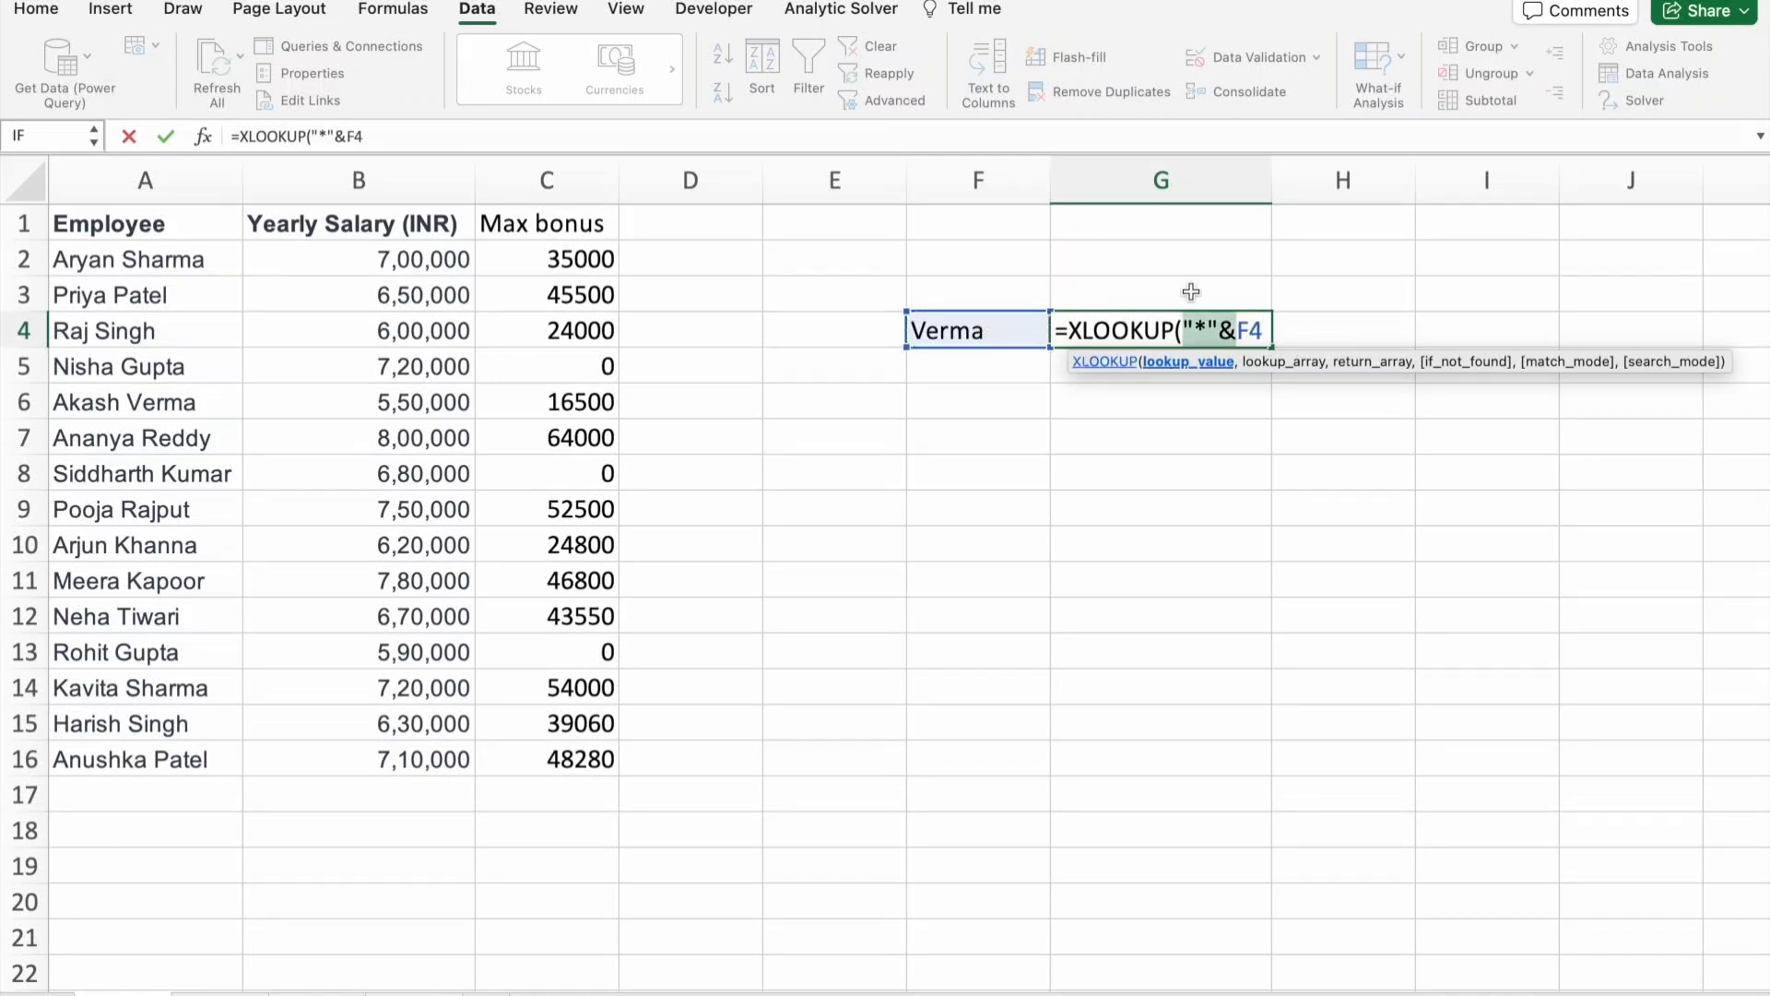
click(387, 135)
text(,)
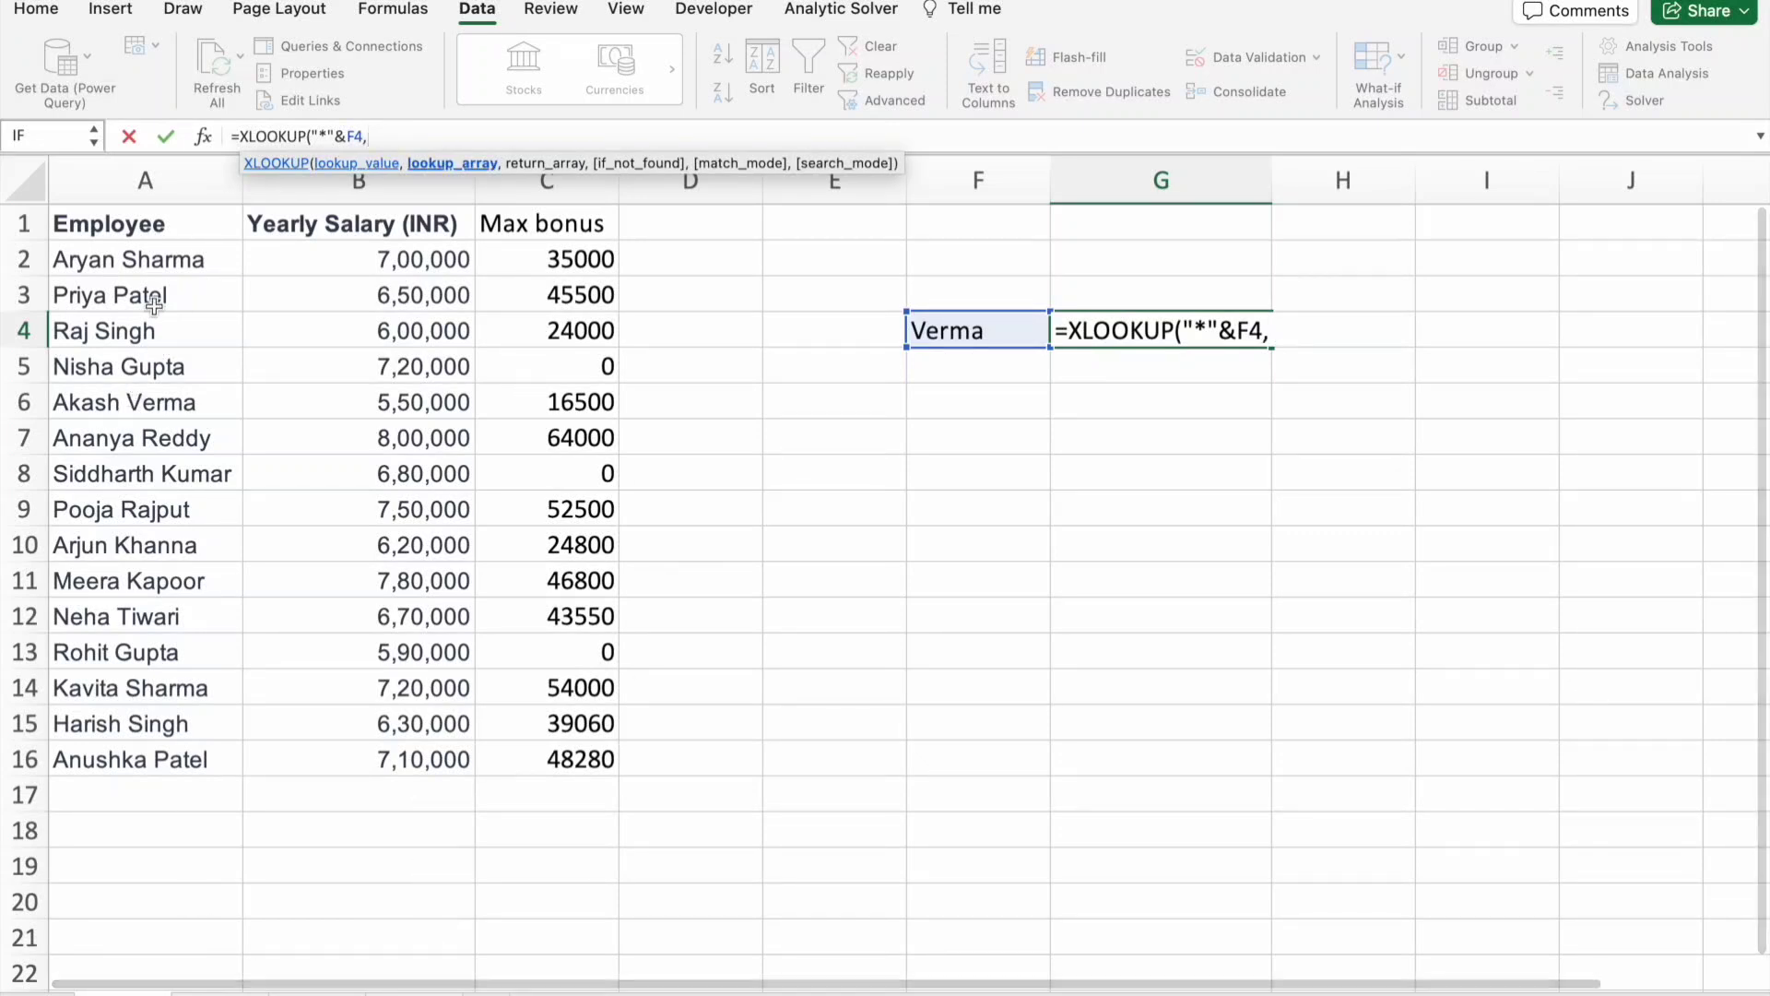
- Set the employee names A2:A16 as both the lookup array and the return array of the XLOOKUP in G4
drag(144, 258, 138, 769)
text(,)
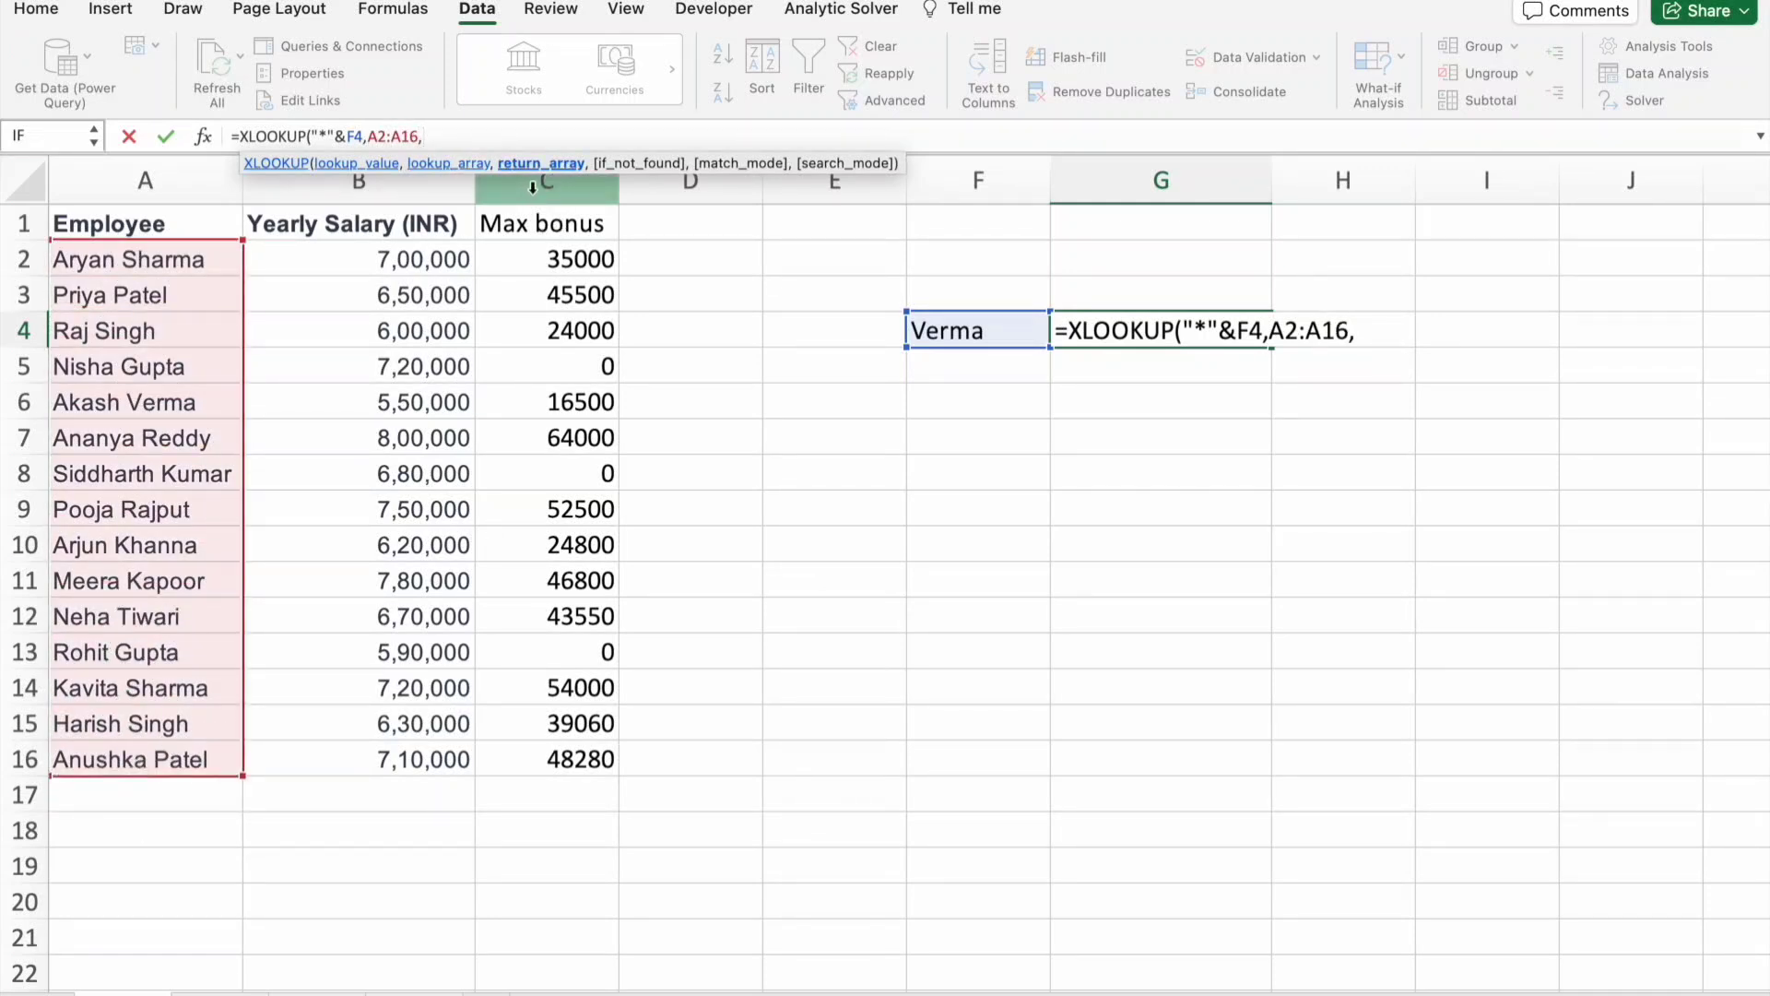
drag(194, 257, 199, 745)
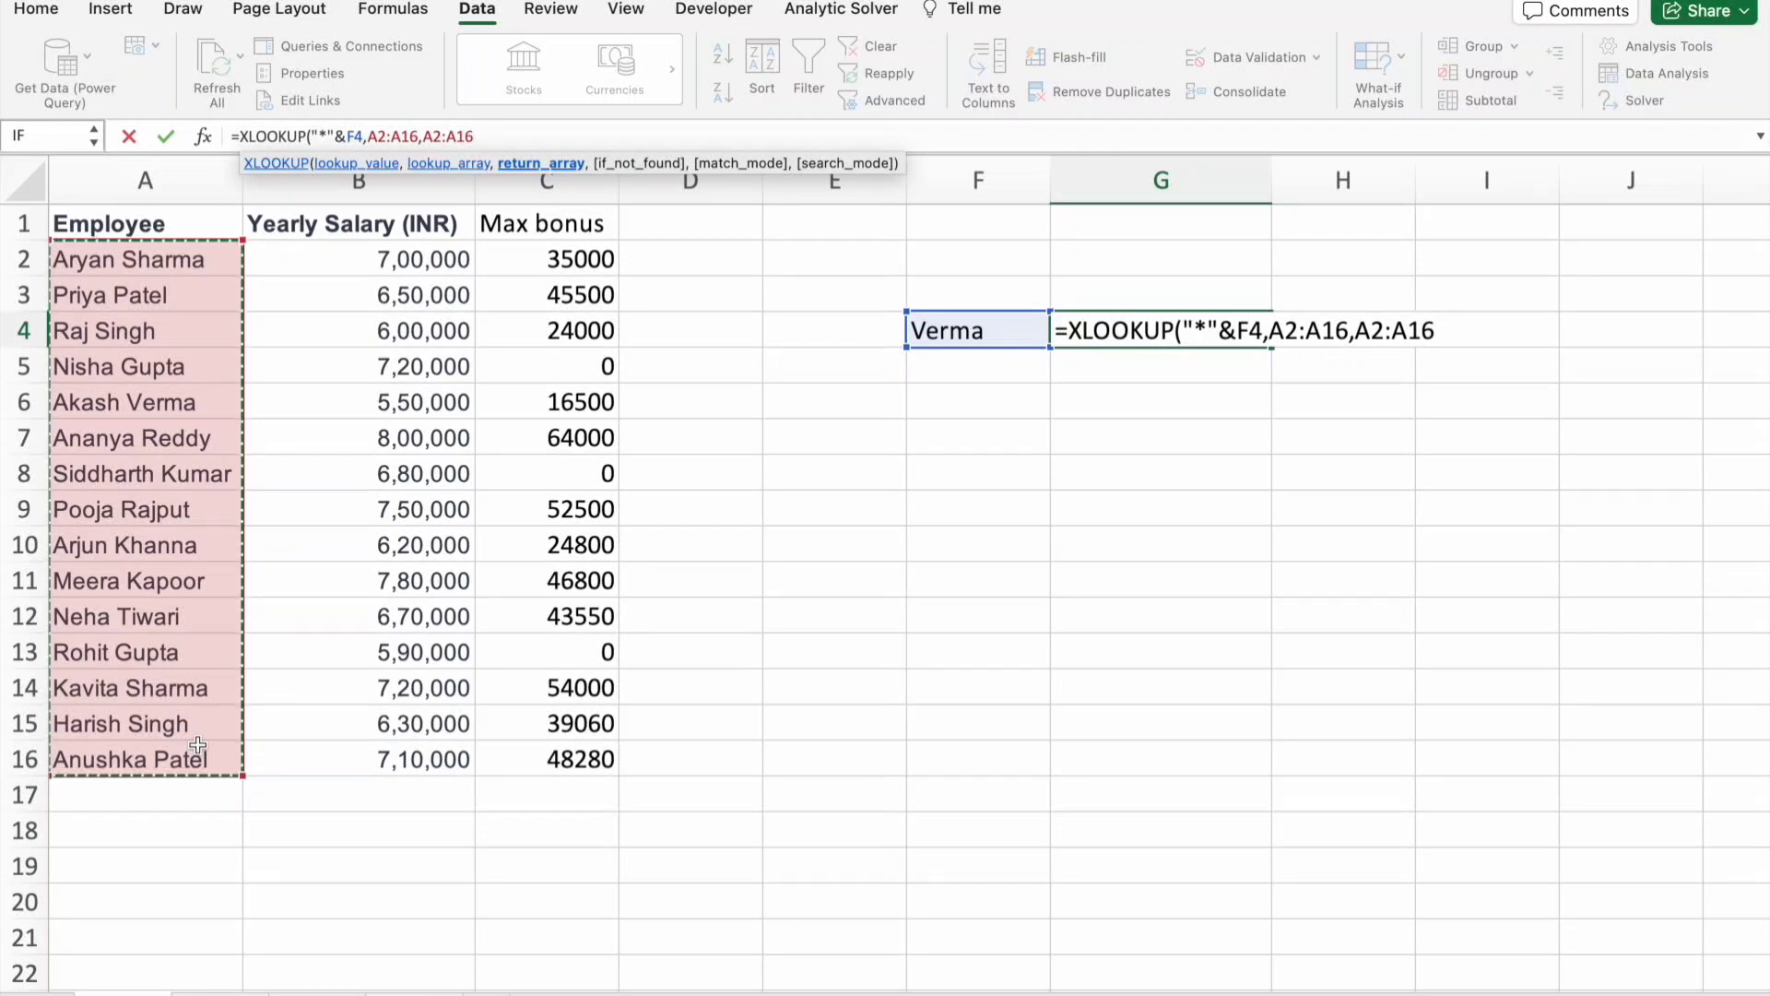
text(,)
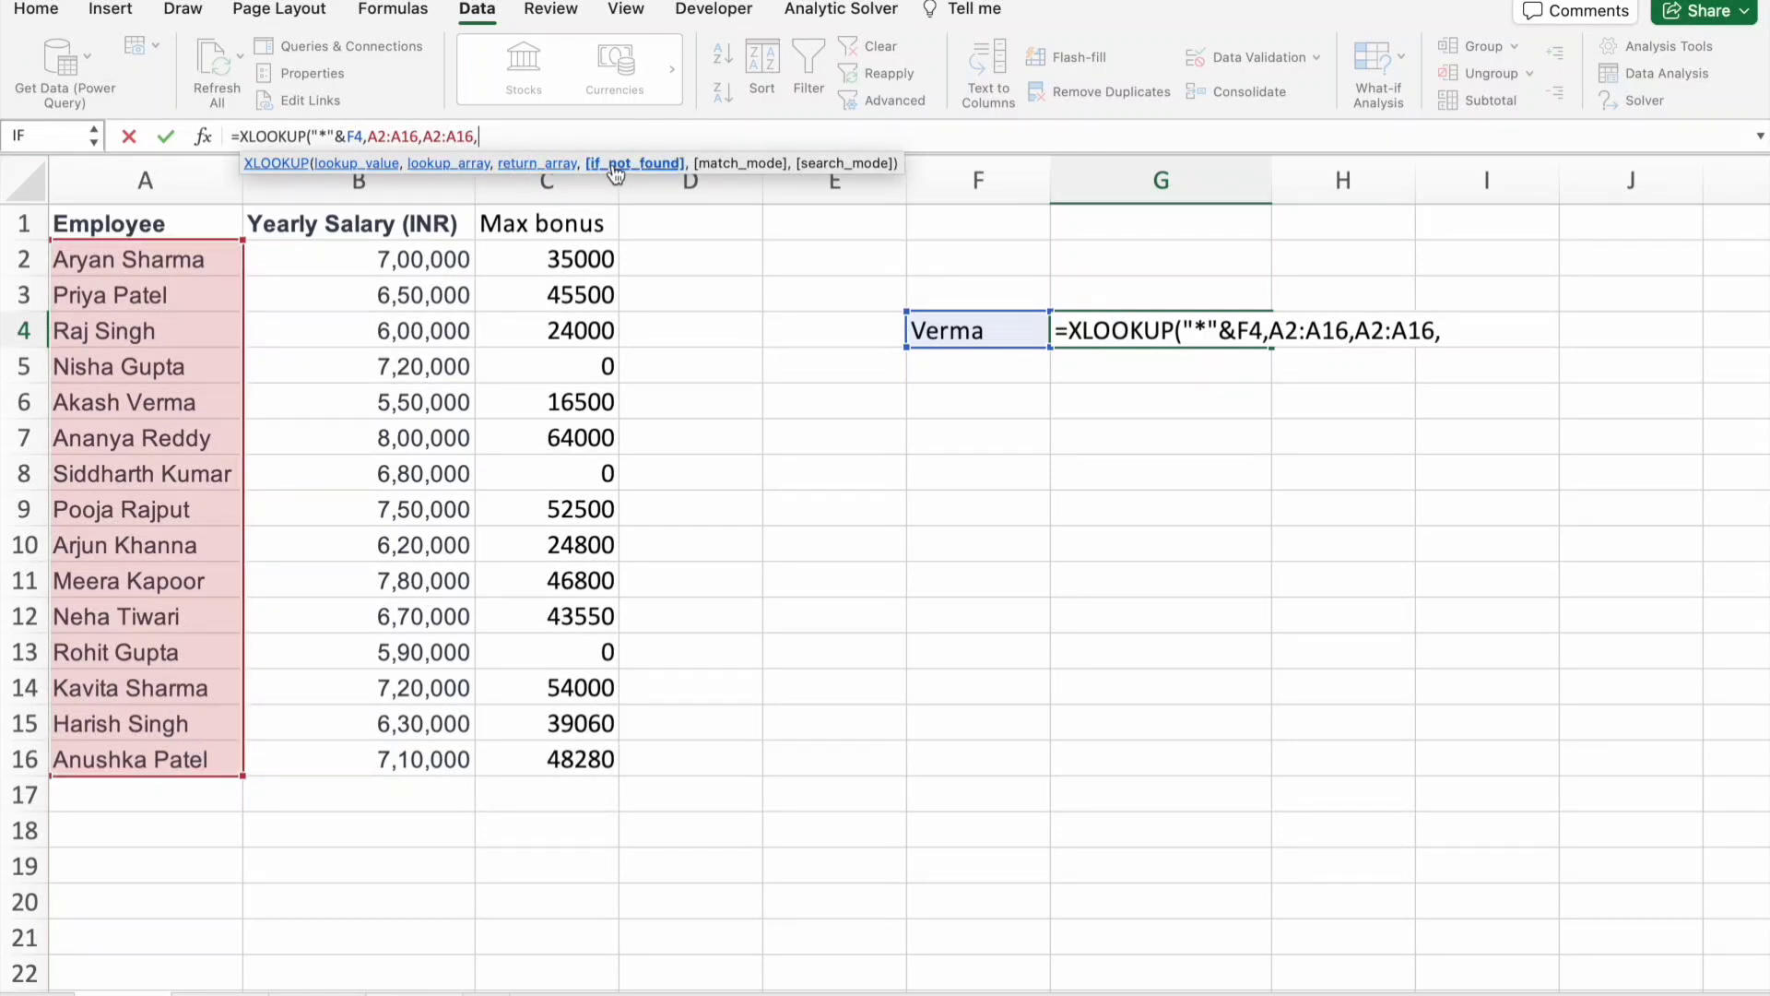
- Complete the XLOOKUP in G4 with if_not_found left empty and match mode 2, wildcard character match
text(,)
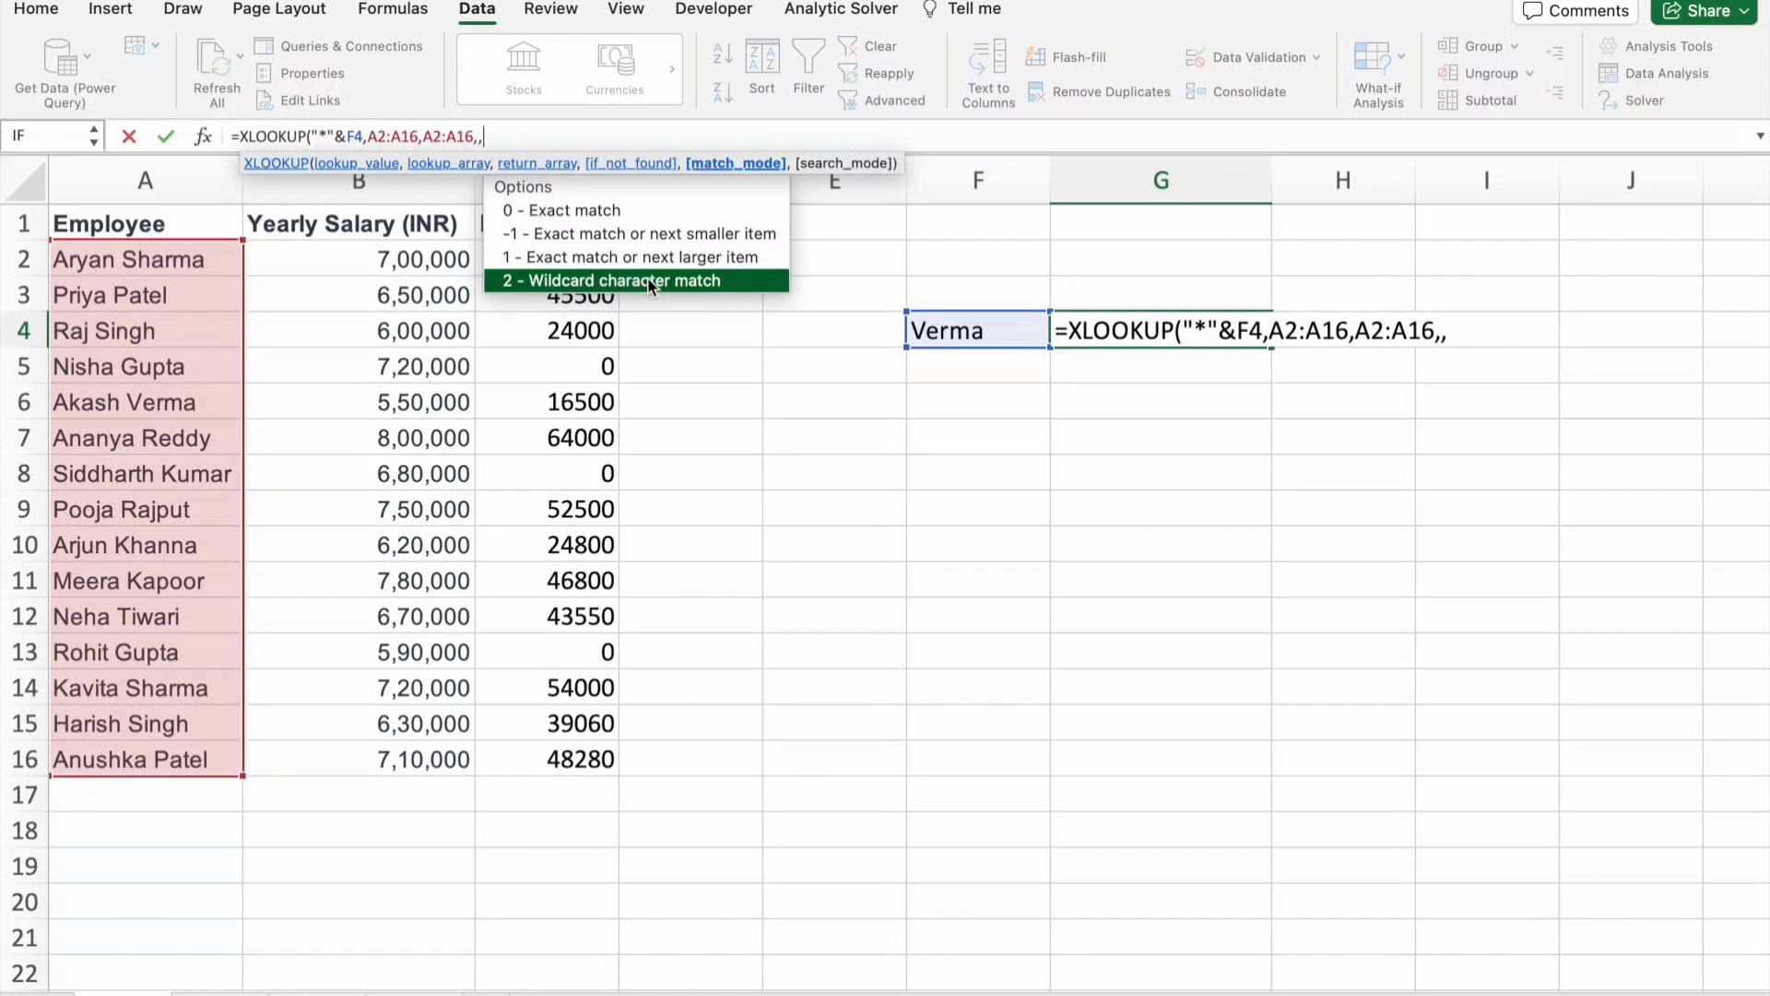
double_click(703, 284)
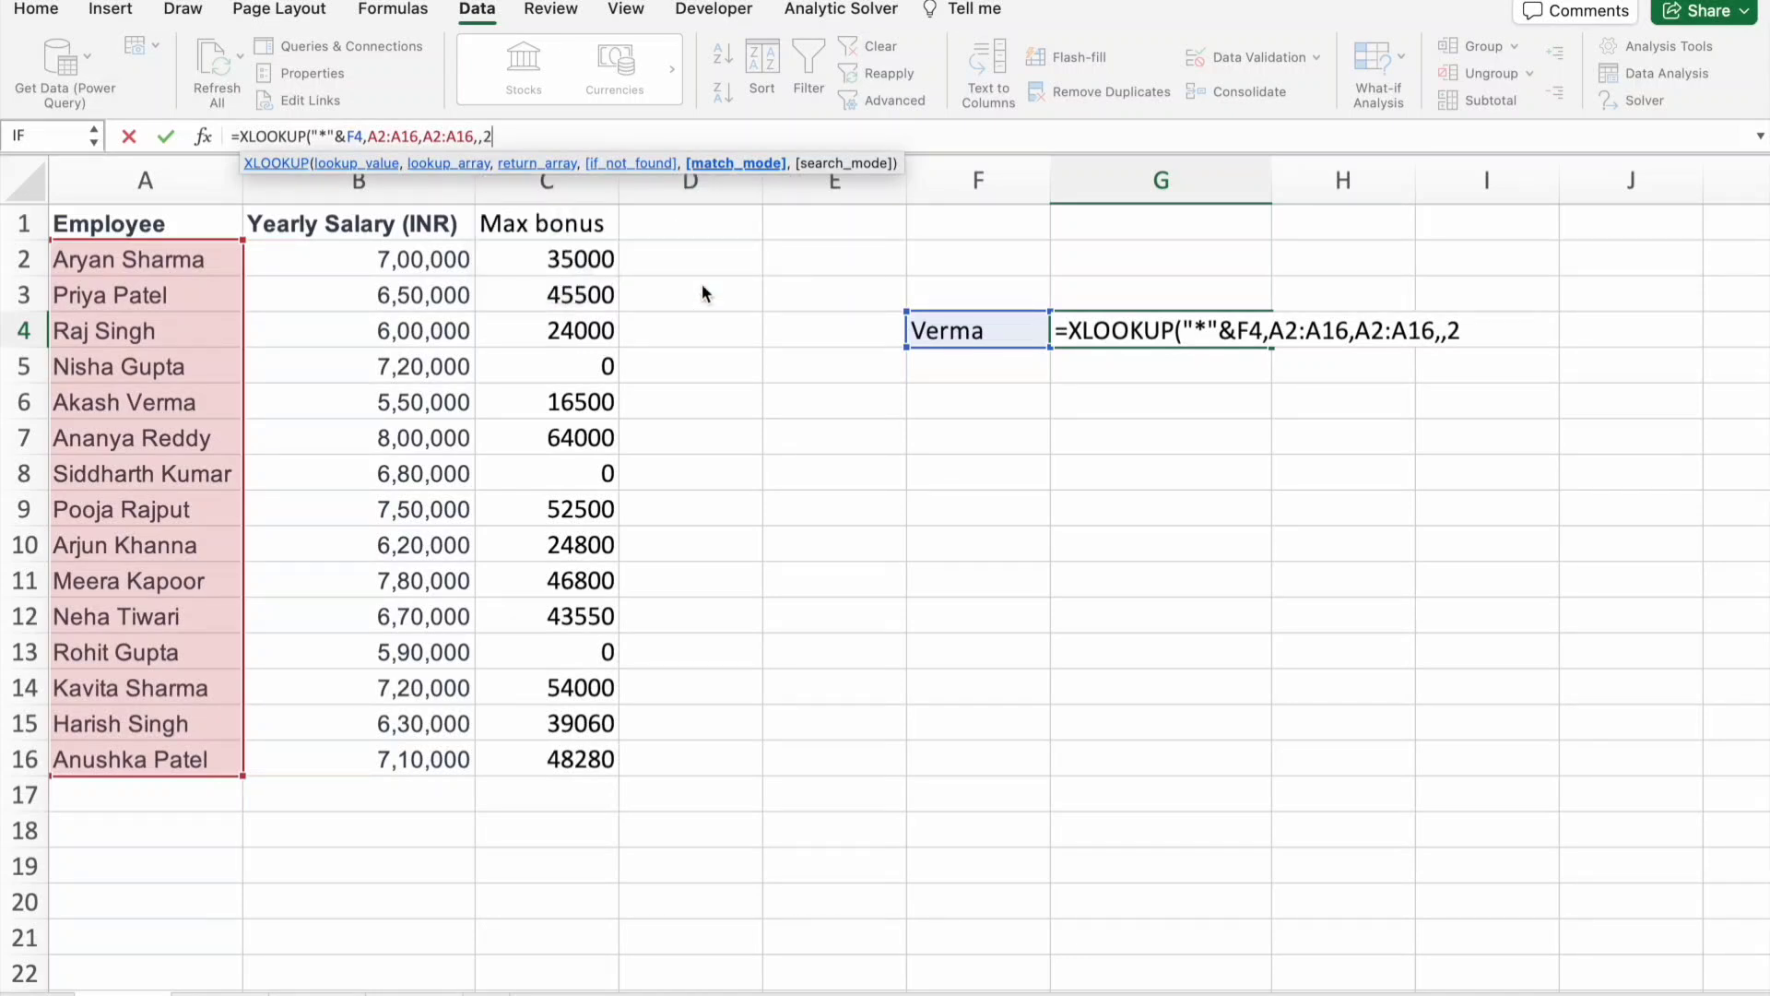
text())
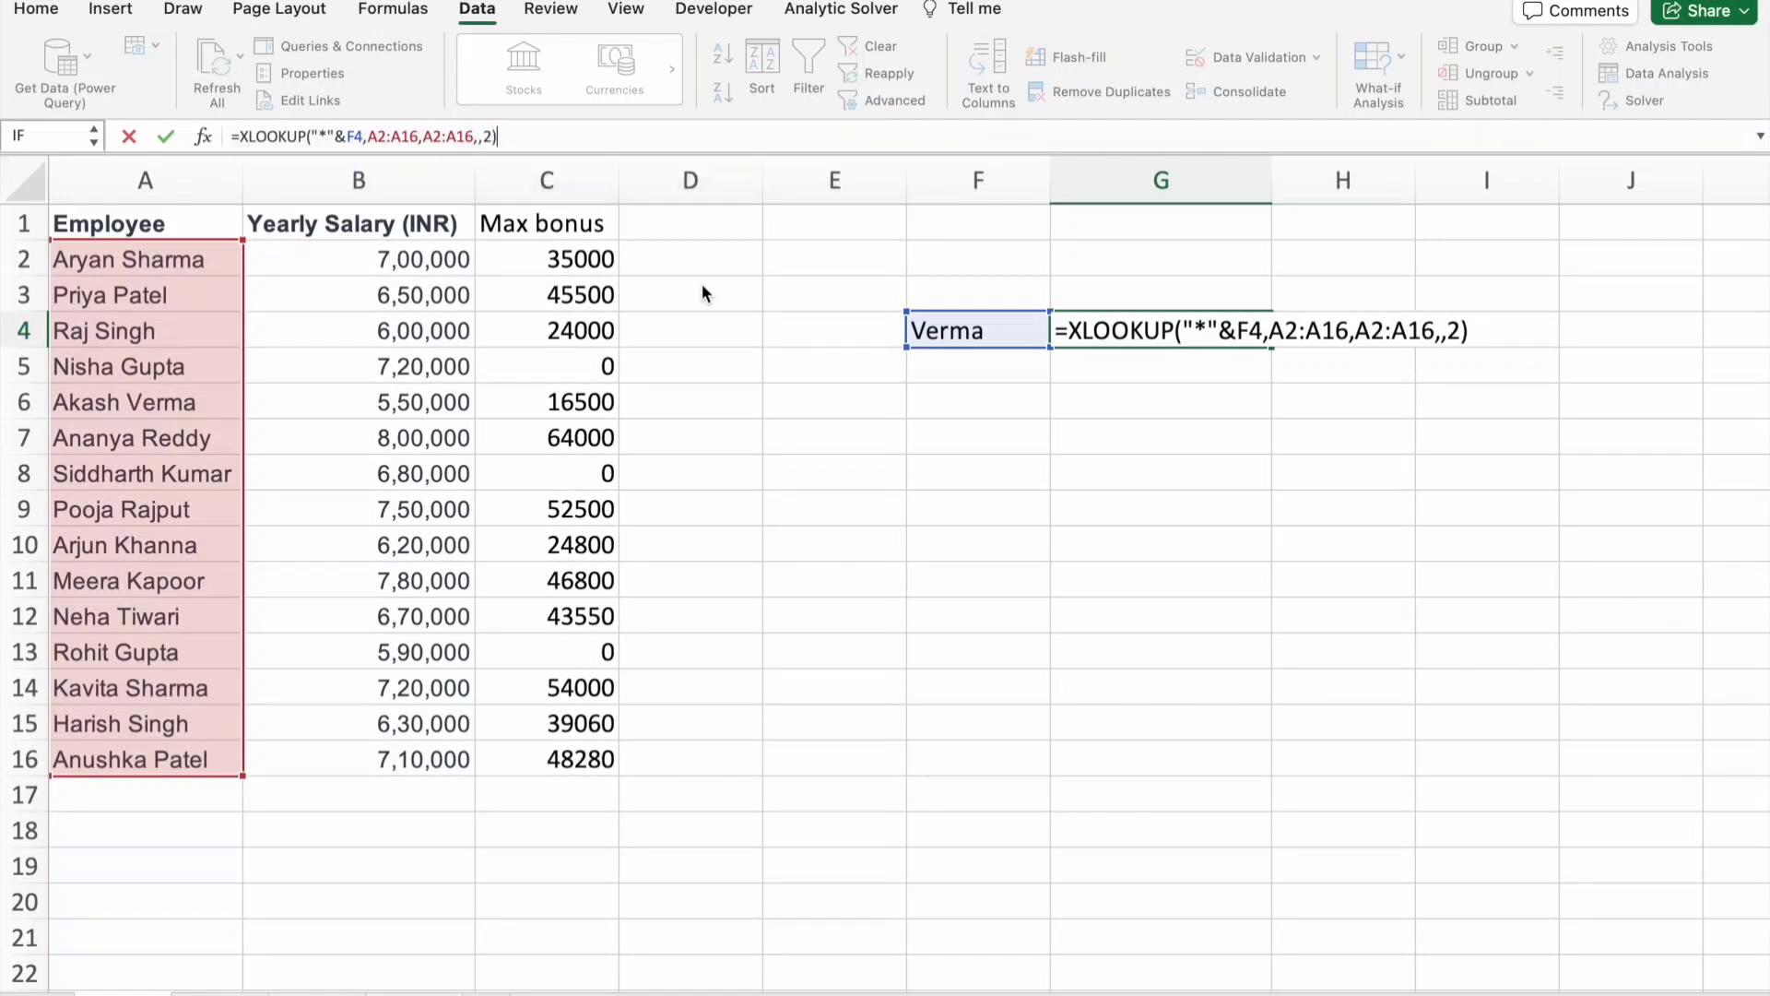
key(Return)
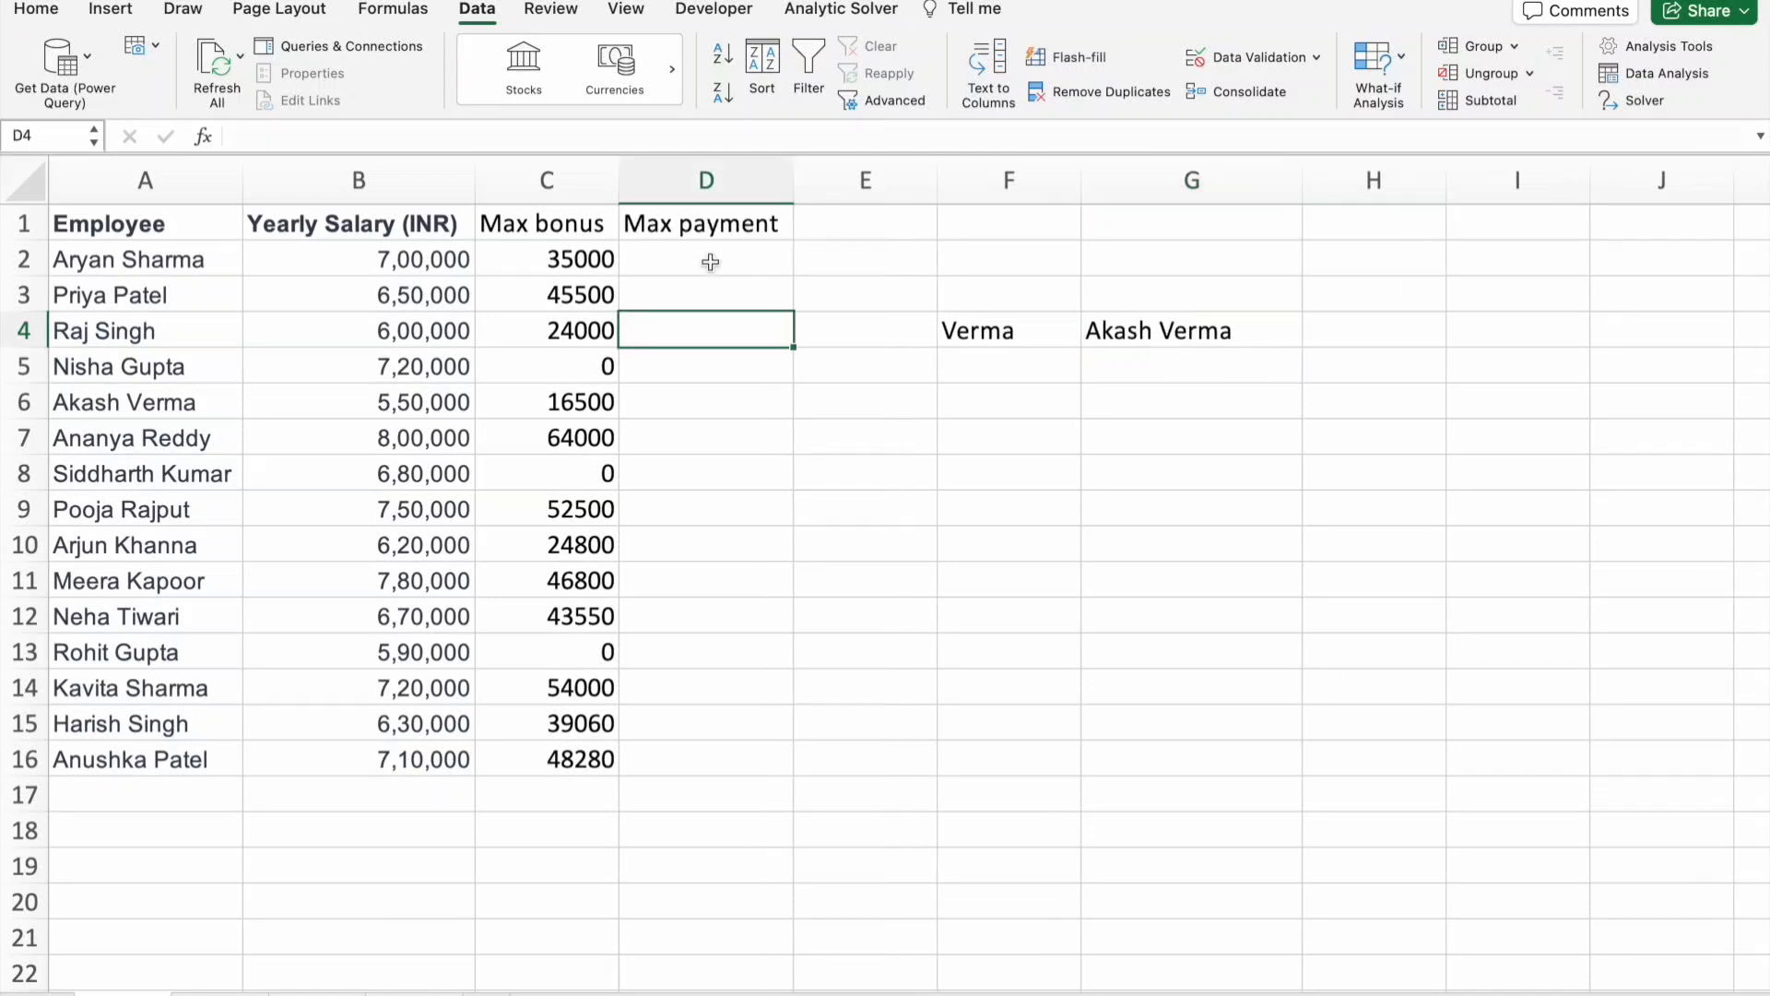
- Calculate the Max payment in D2 as yearly salary plus max bonus with the formula =B2+C2
click(738, 256)
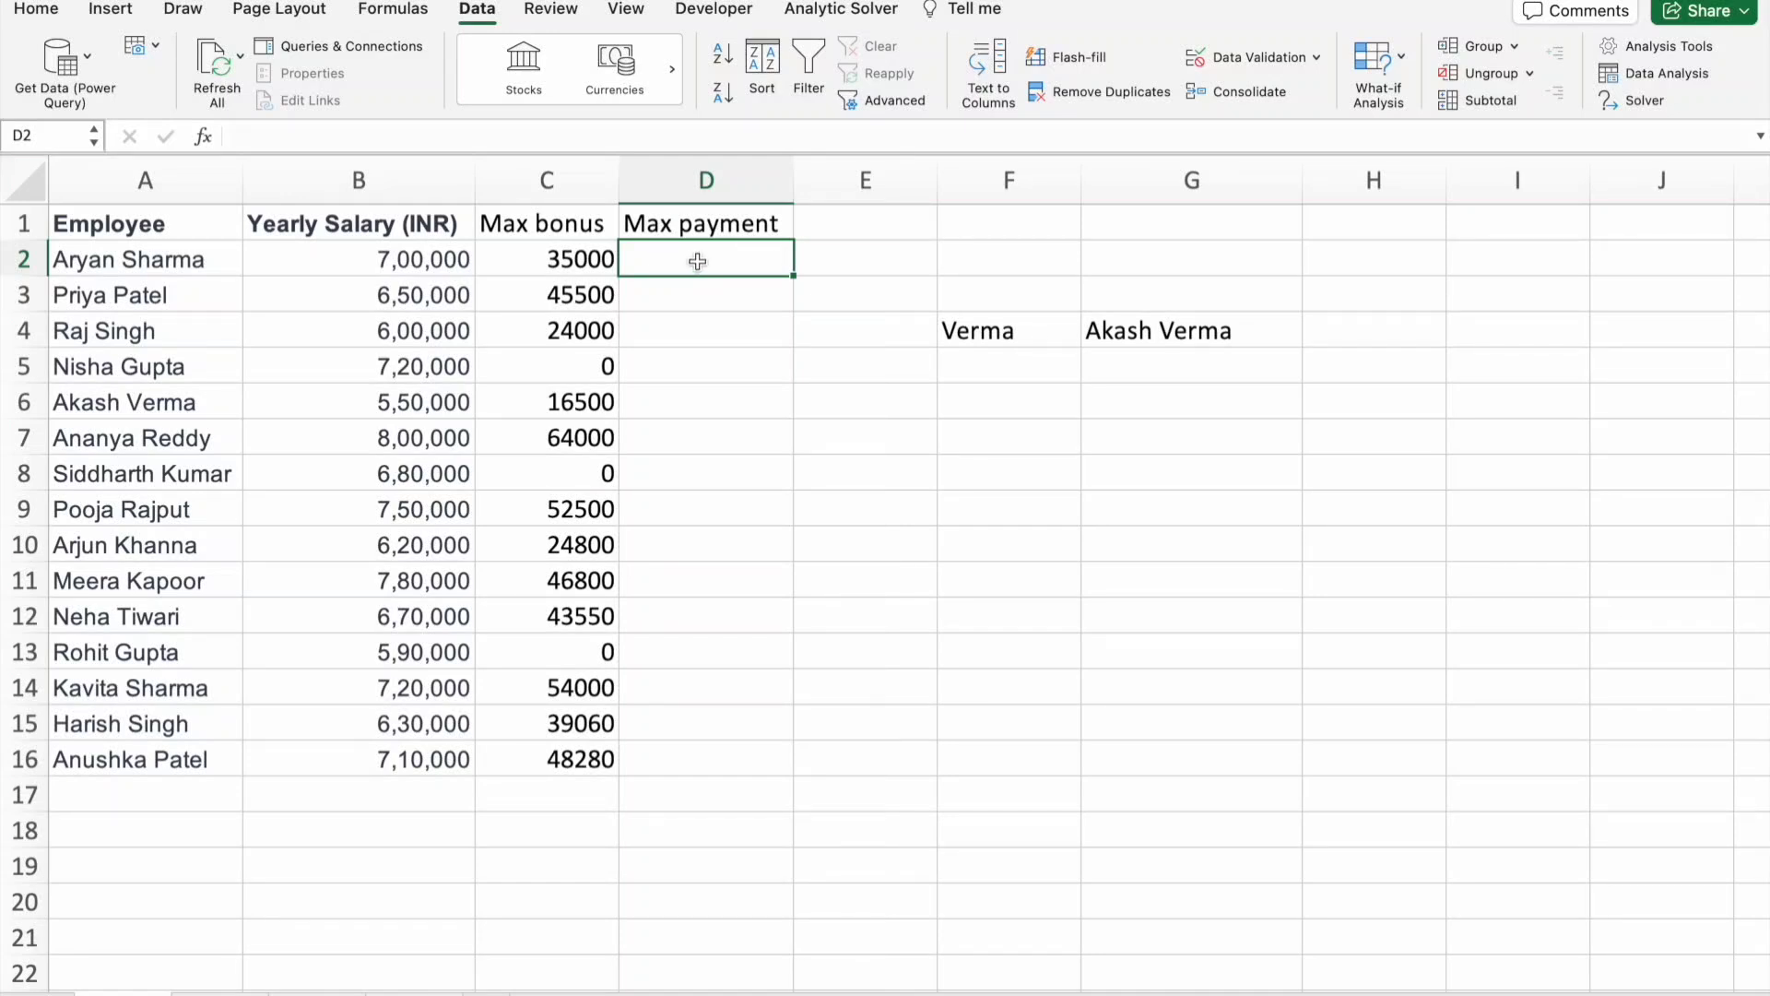
text(=)
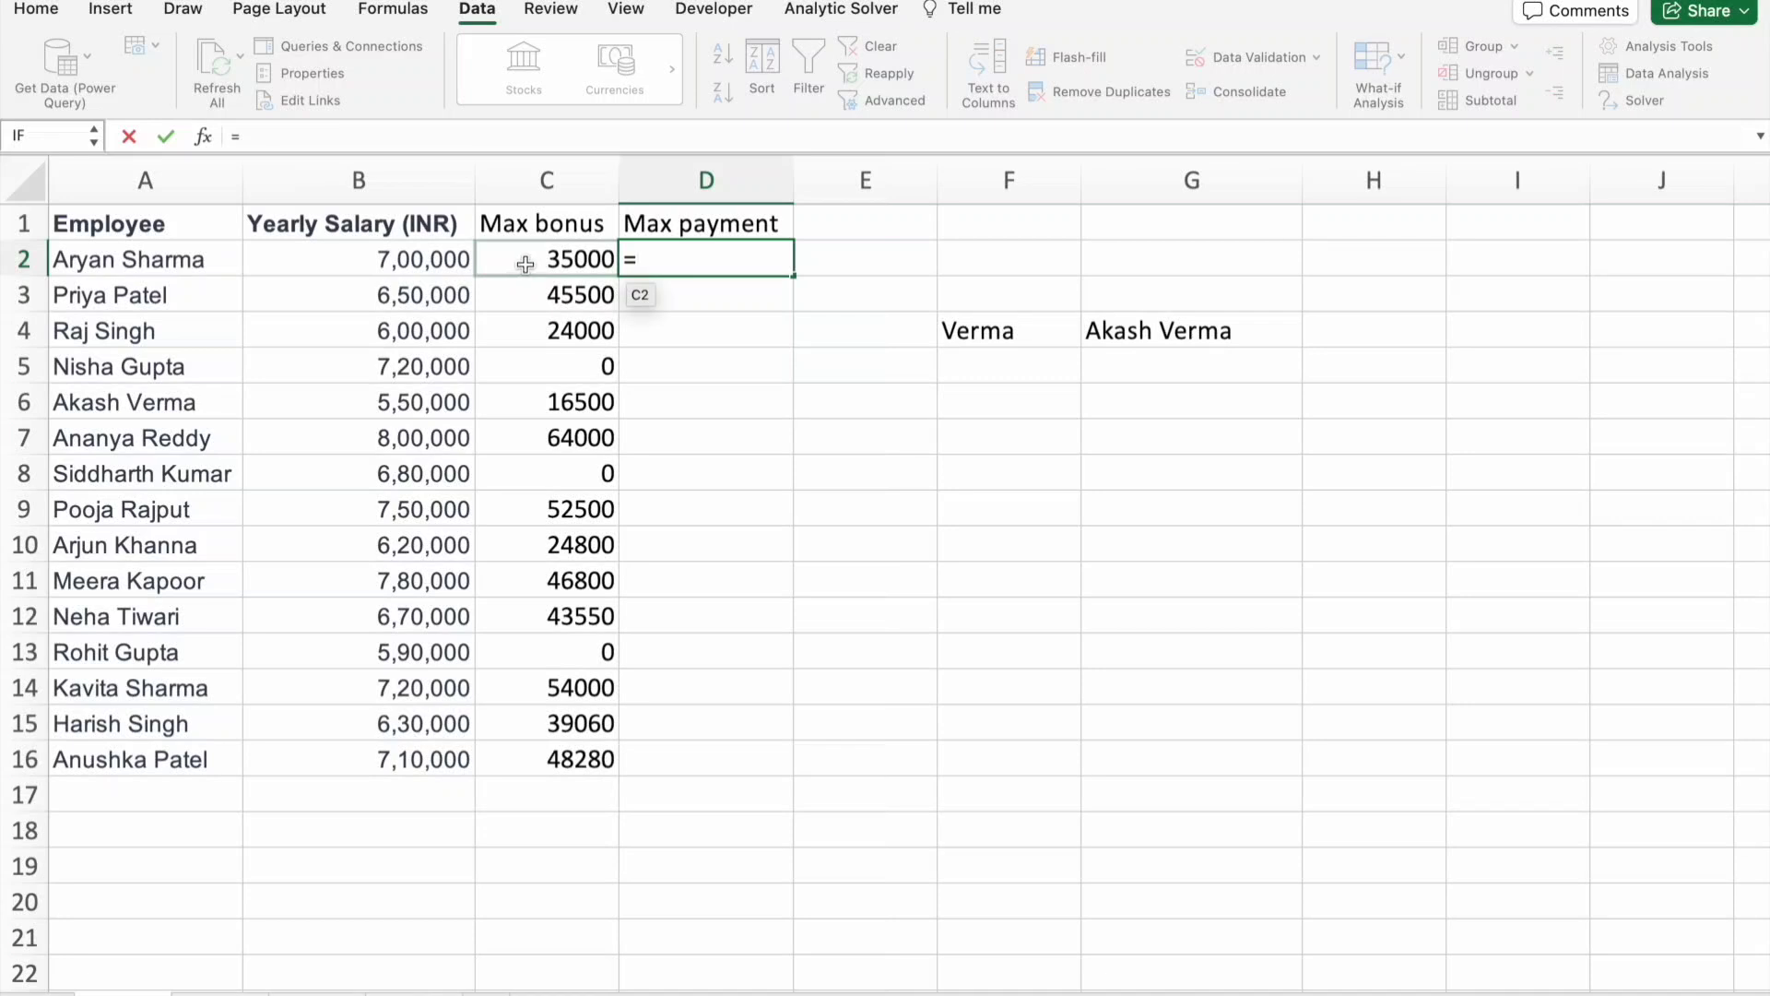
click(422, 265)
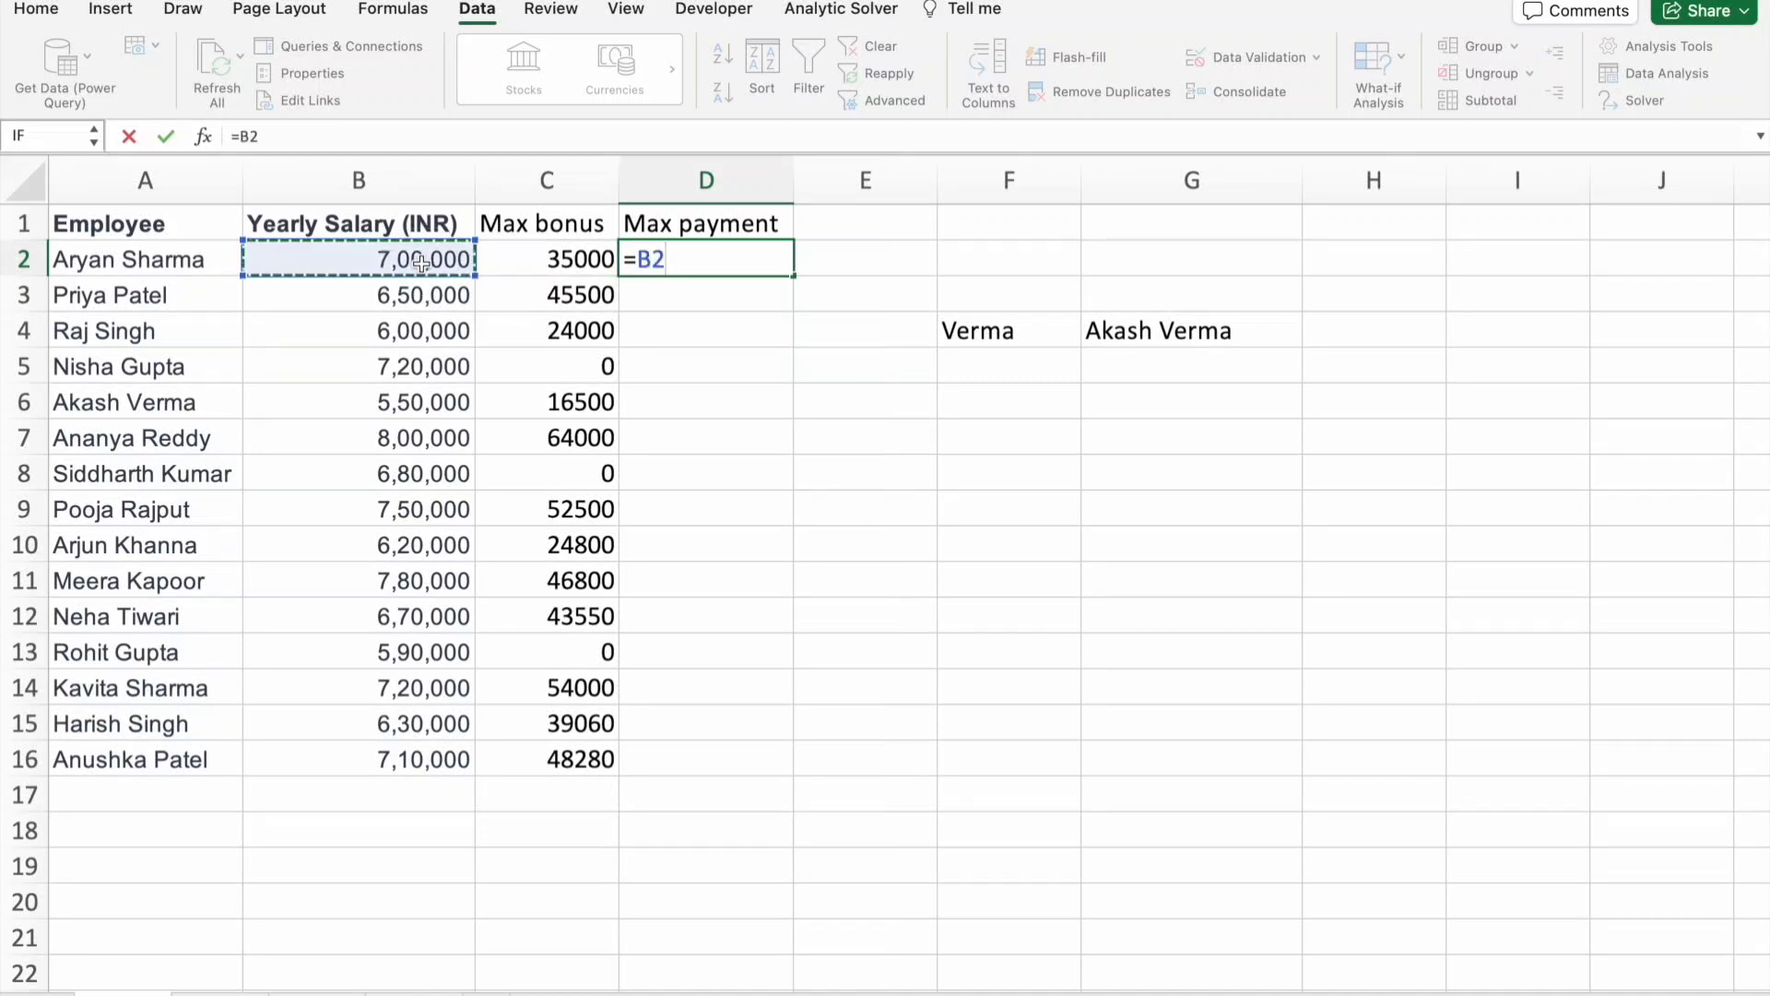
text(+)
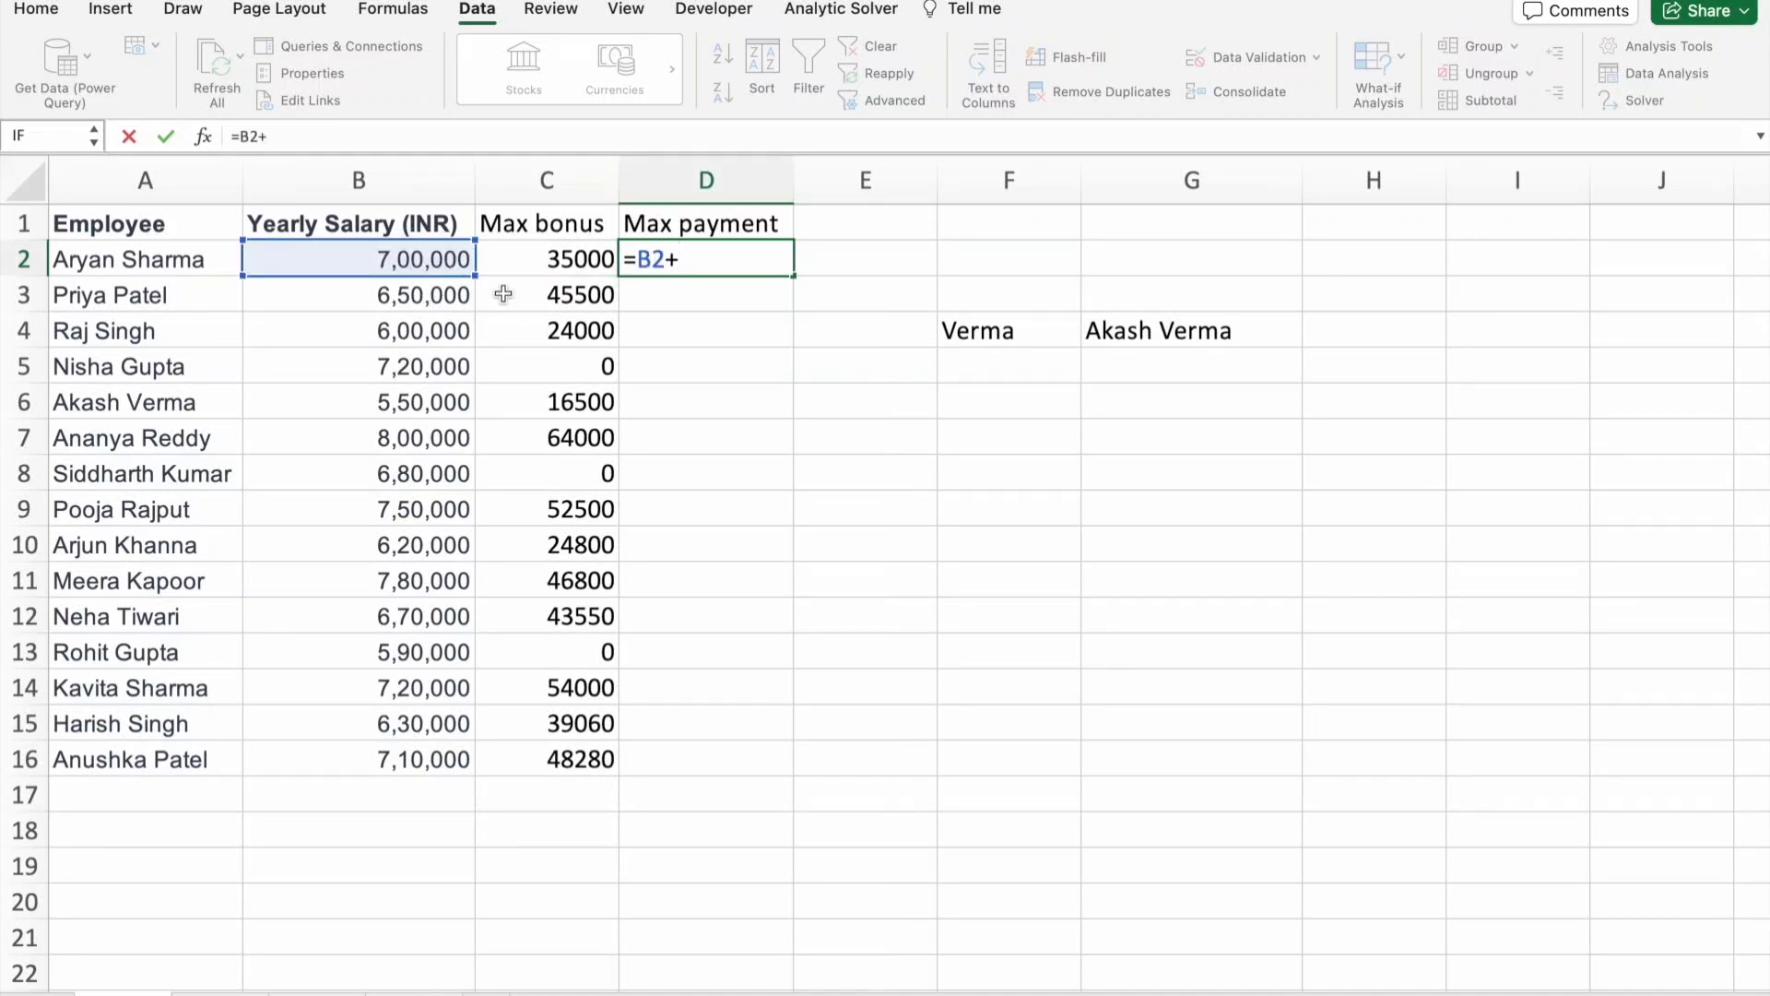
click(563, 259)
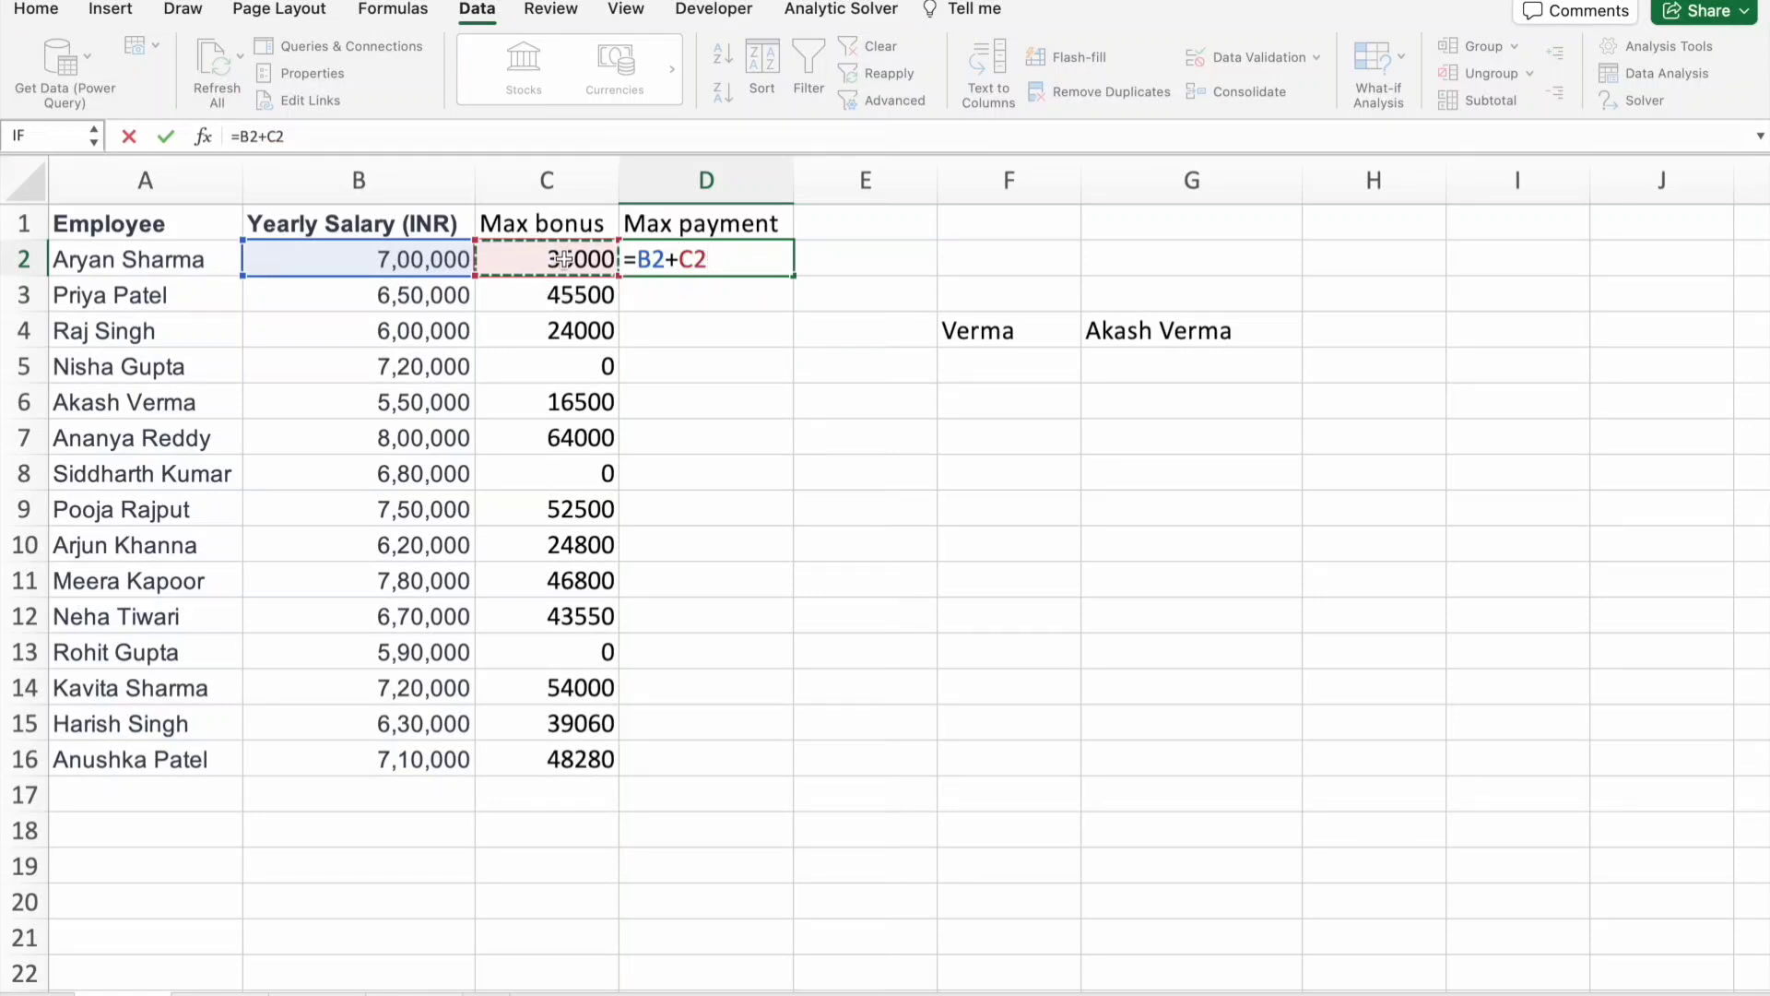
key(Return)
- Fill the Max payment formula from D2 down to D16 for all employees
click(781, 265)
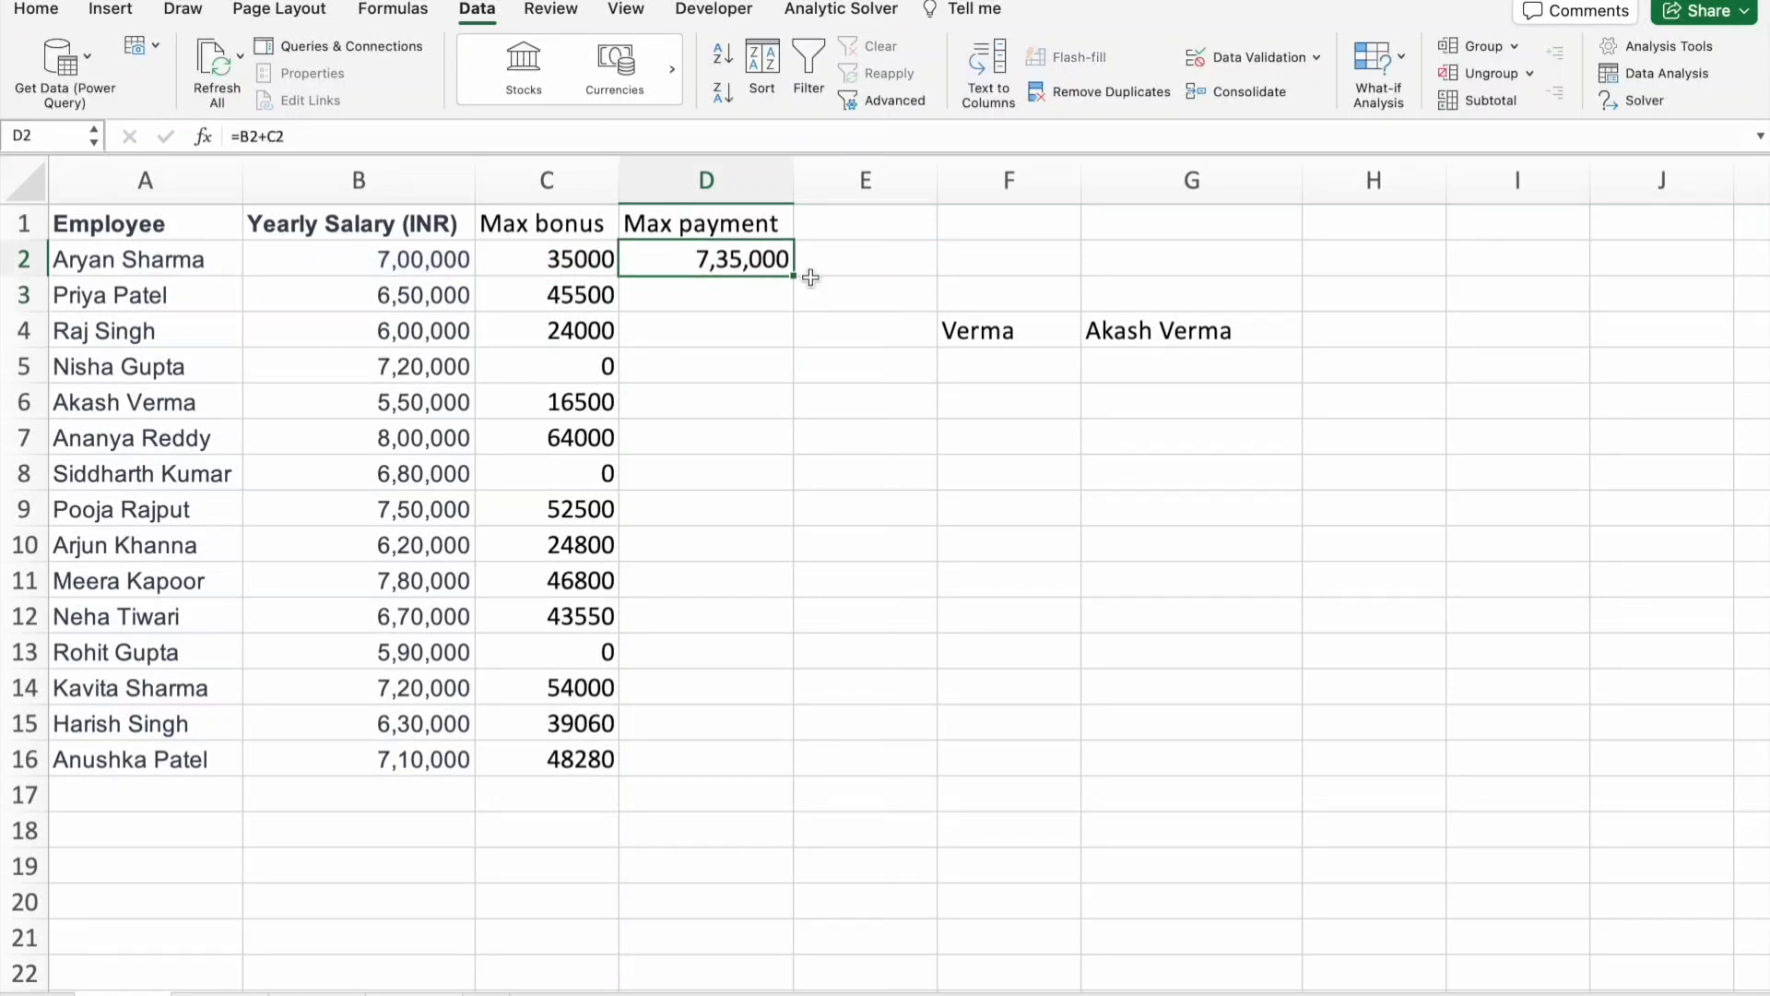
drag(793, 276, 789, 776)
click(950, 608)
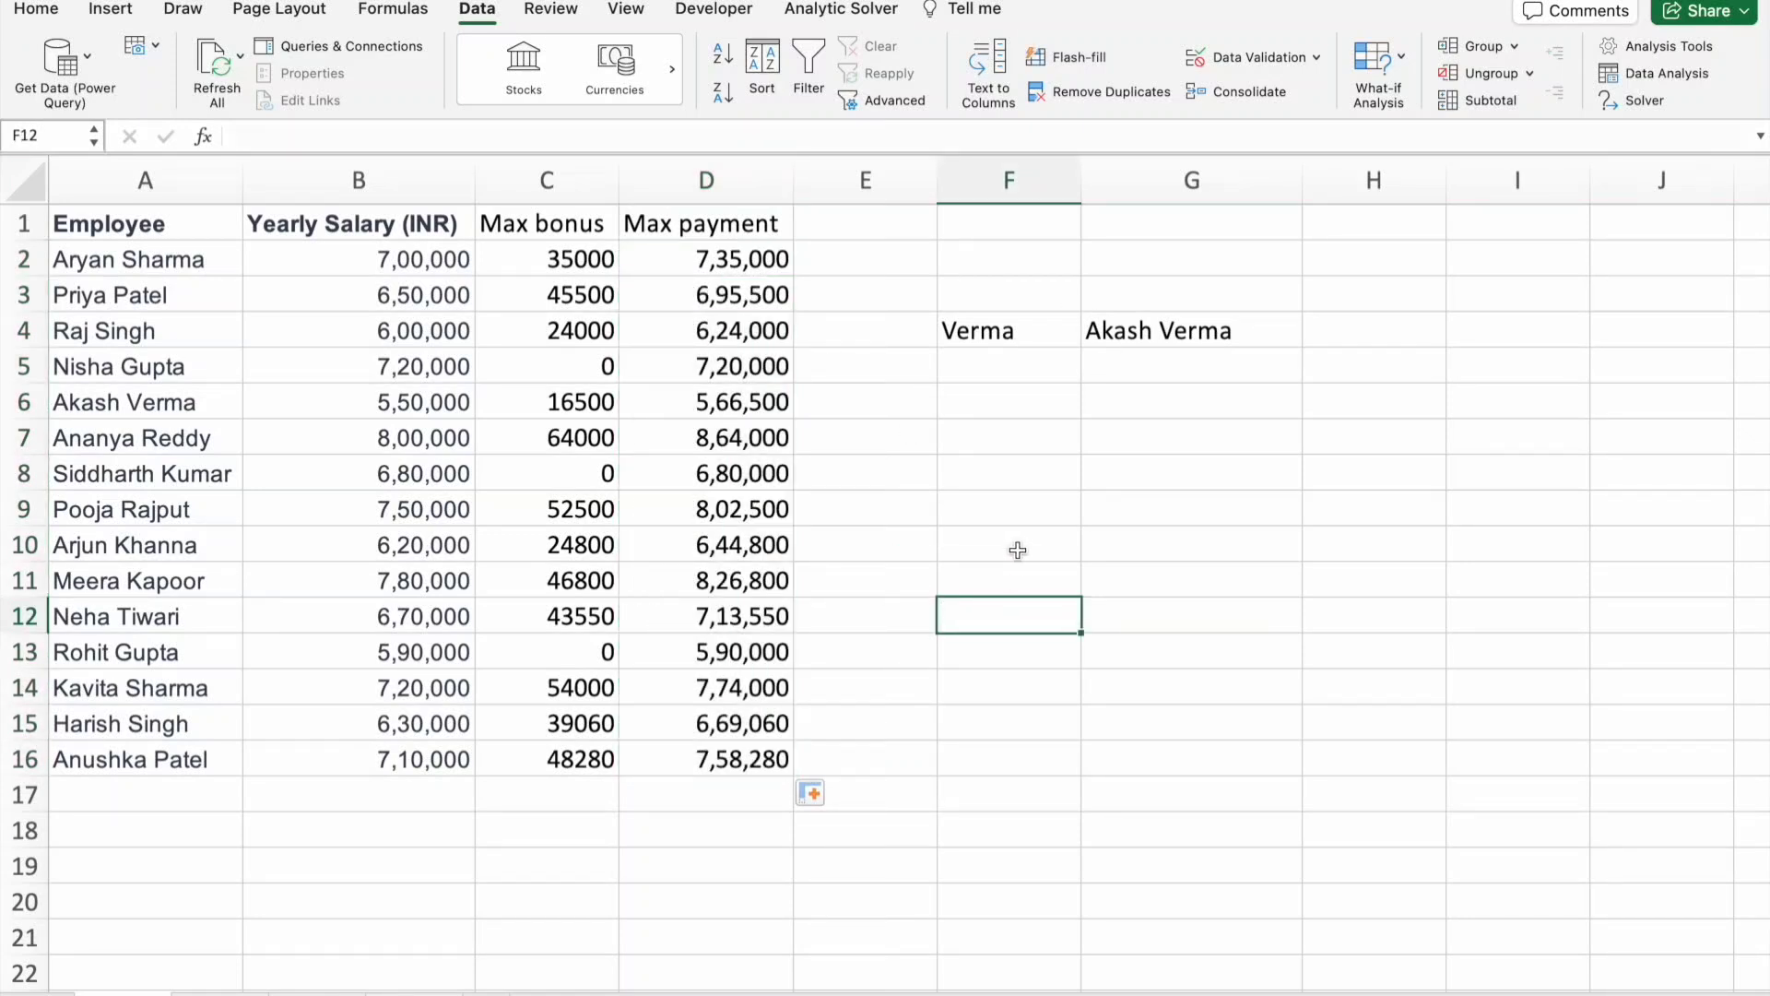
- Add a list data validation to F8 with source A2:A16 and choose the row 12 employee from its drop-down
click(1032, 482)
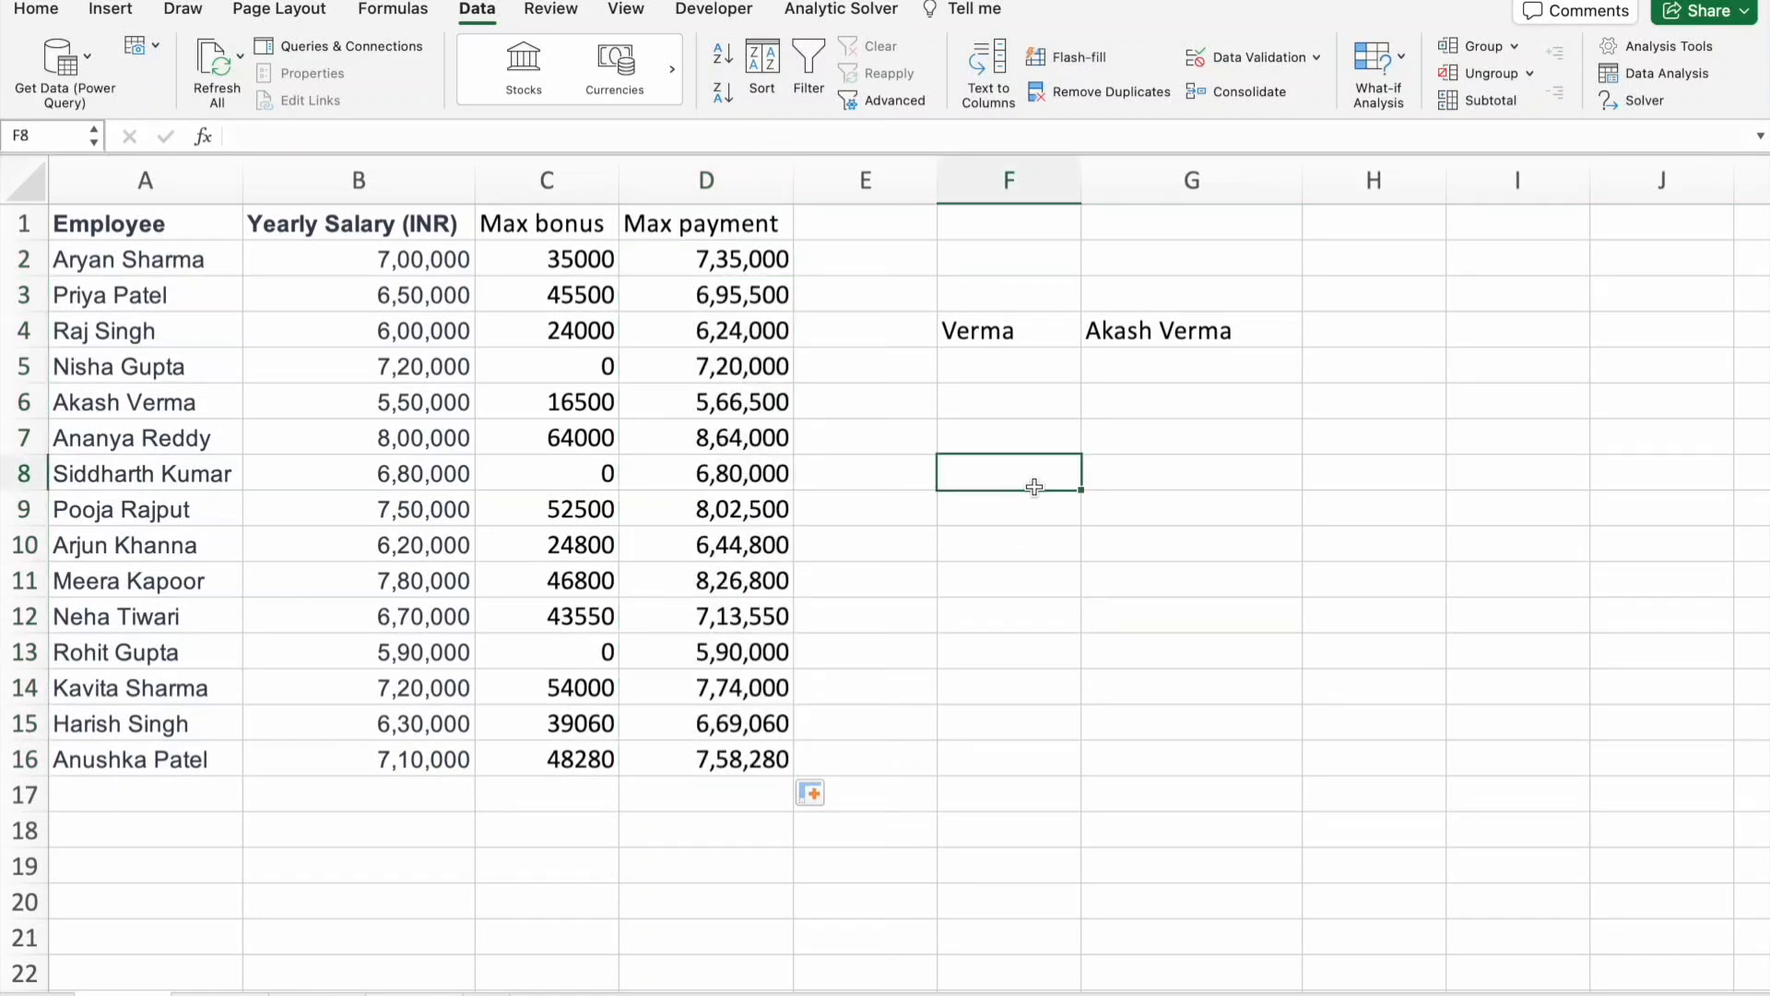
click(1310, 61)
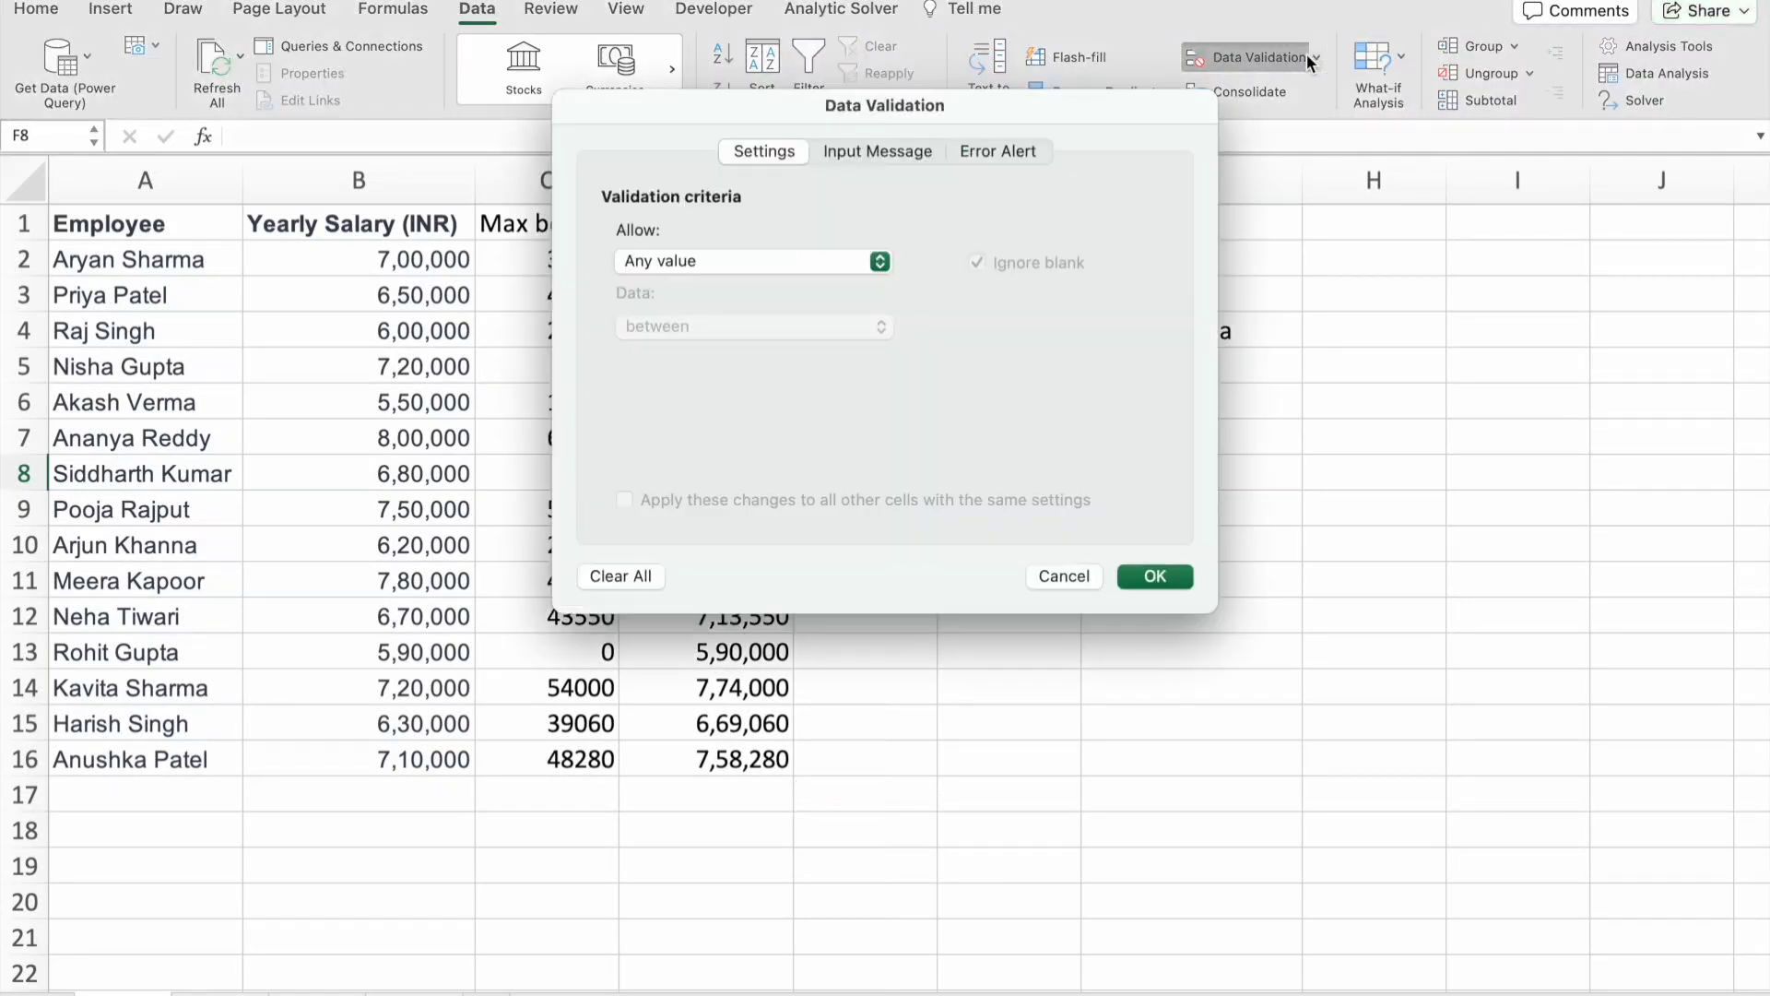
click(831, 253)
click(796, 344)
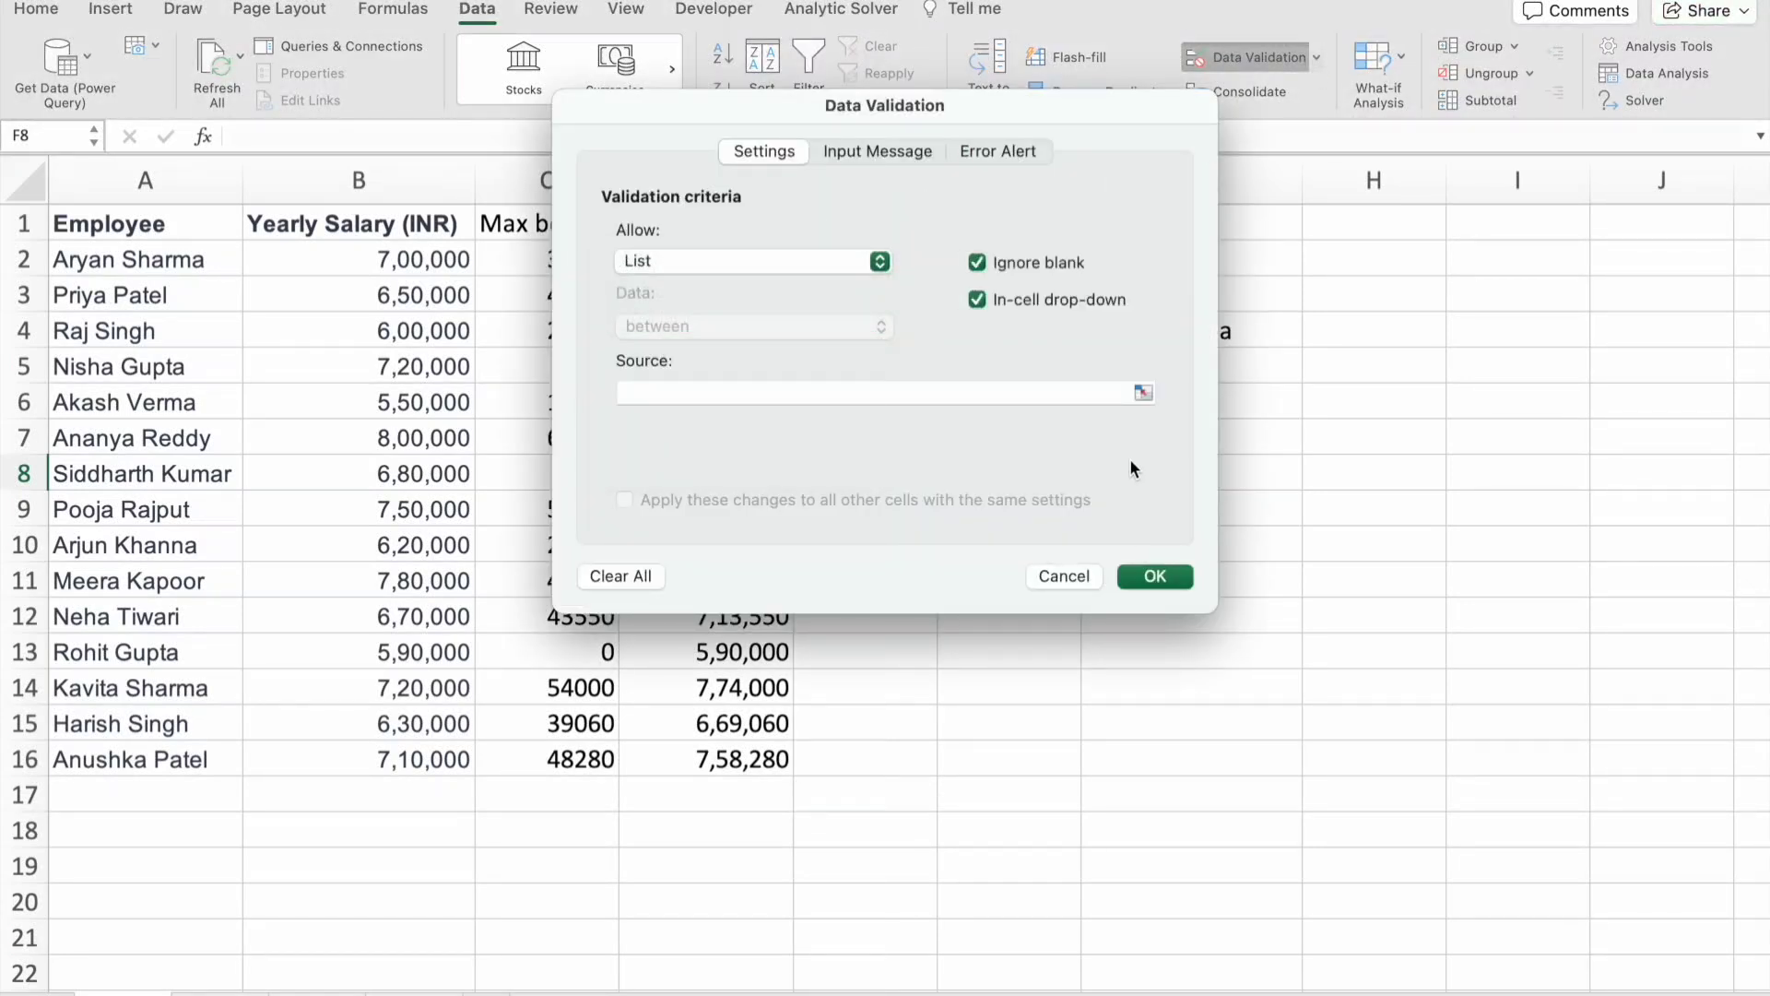
click(1143, 391)
drag(129, 255, 161, 762)
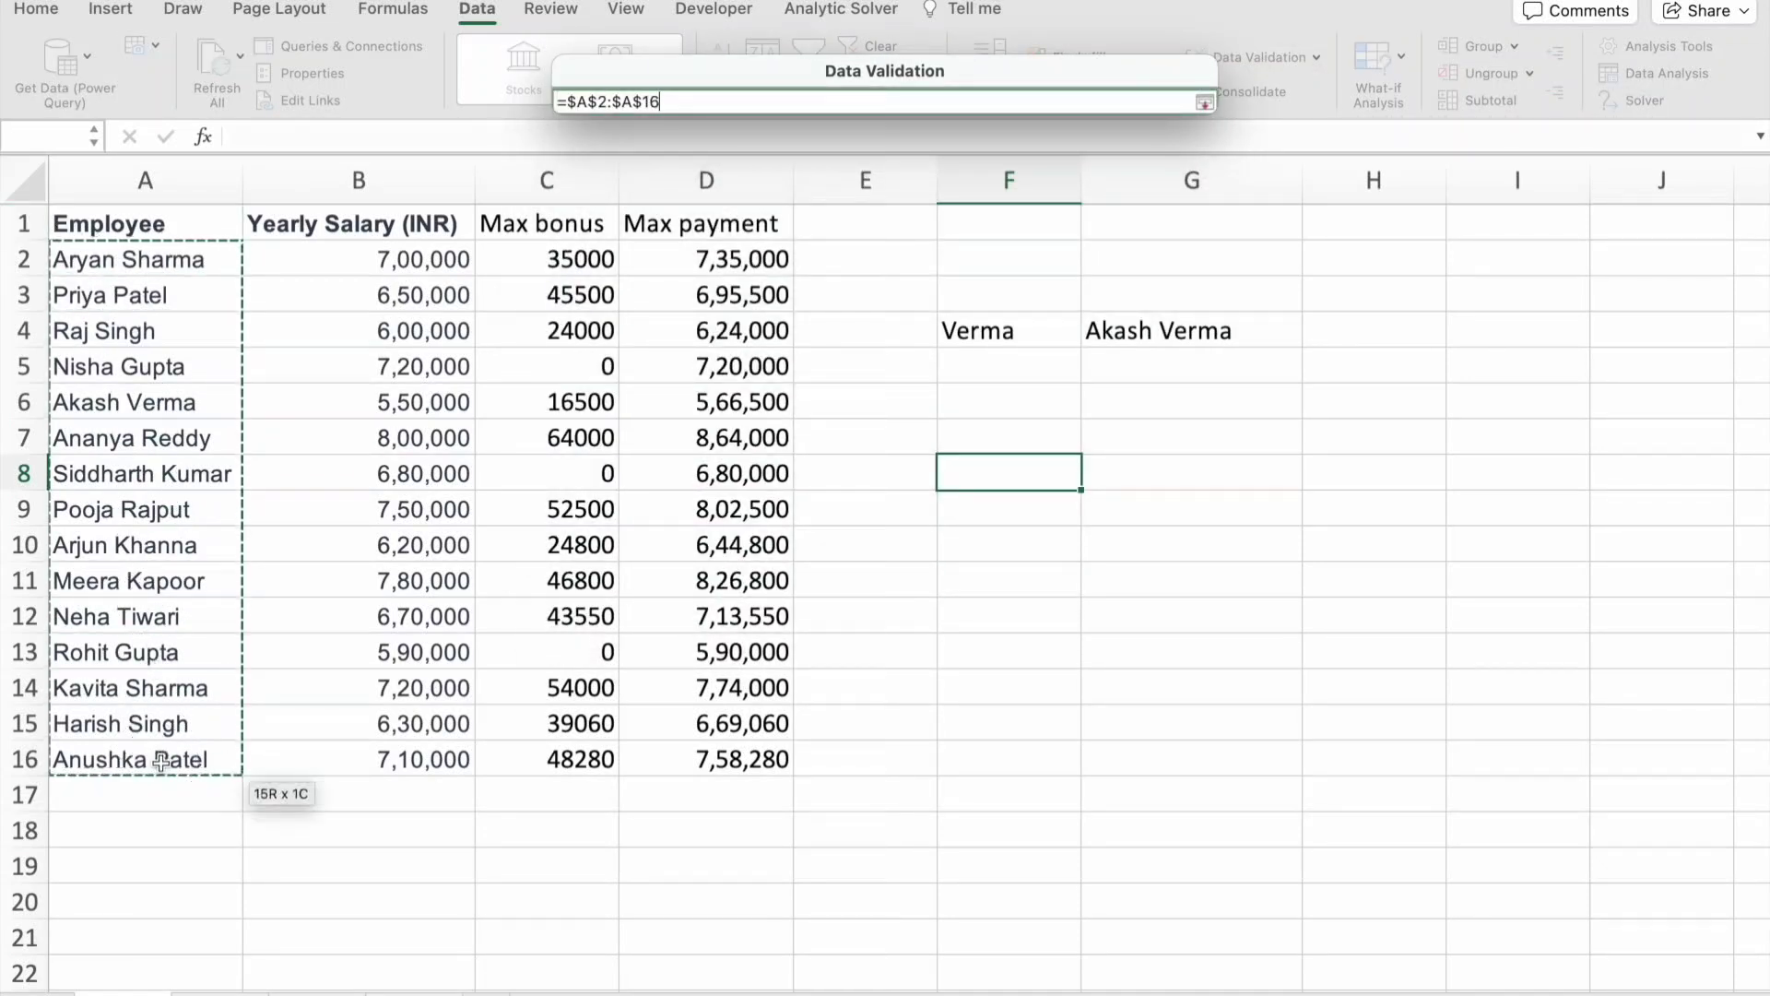
click(1204, 101)
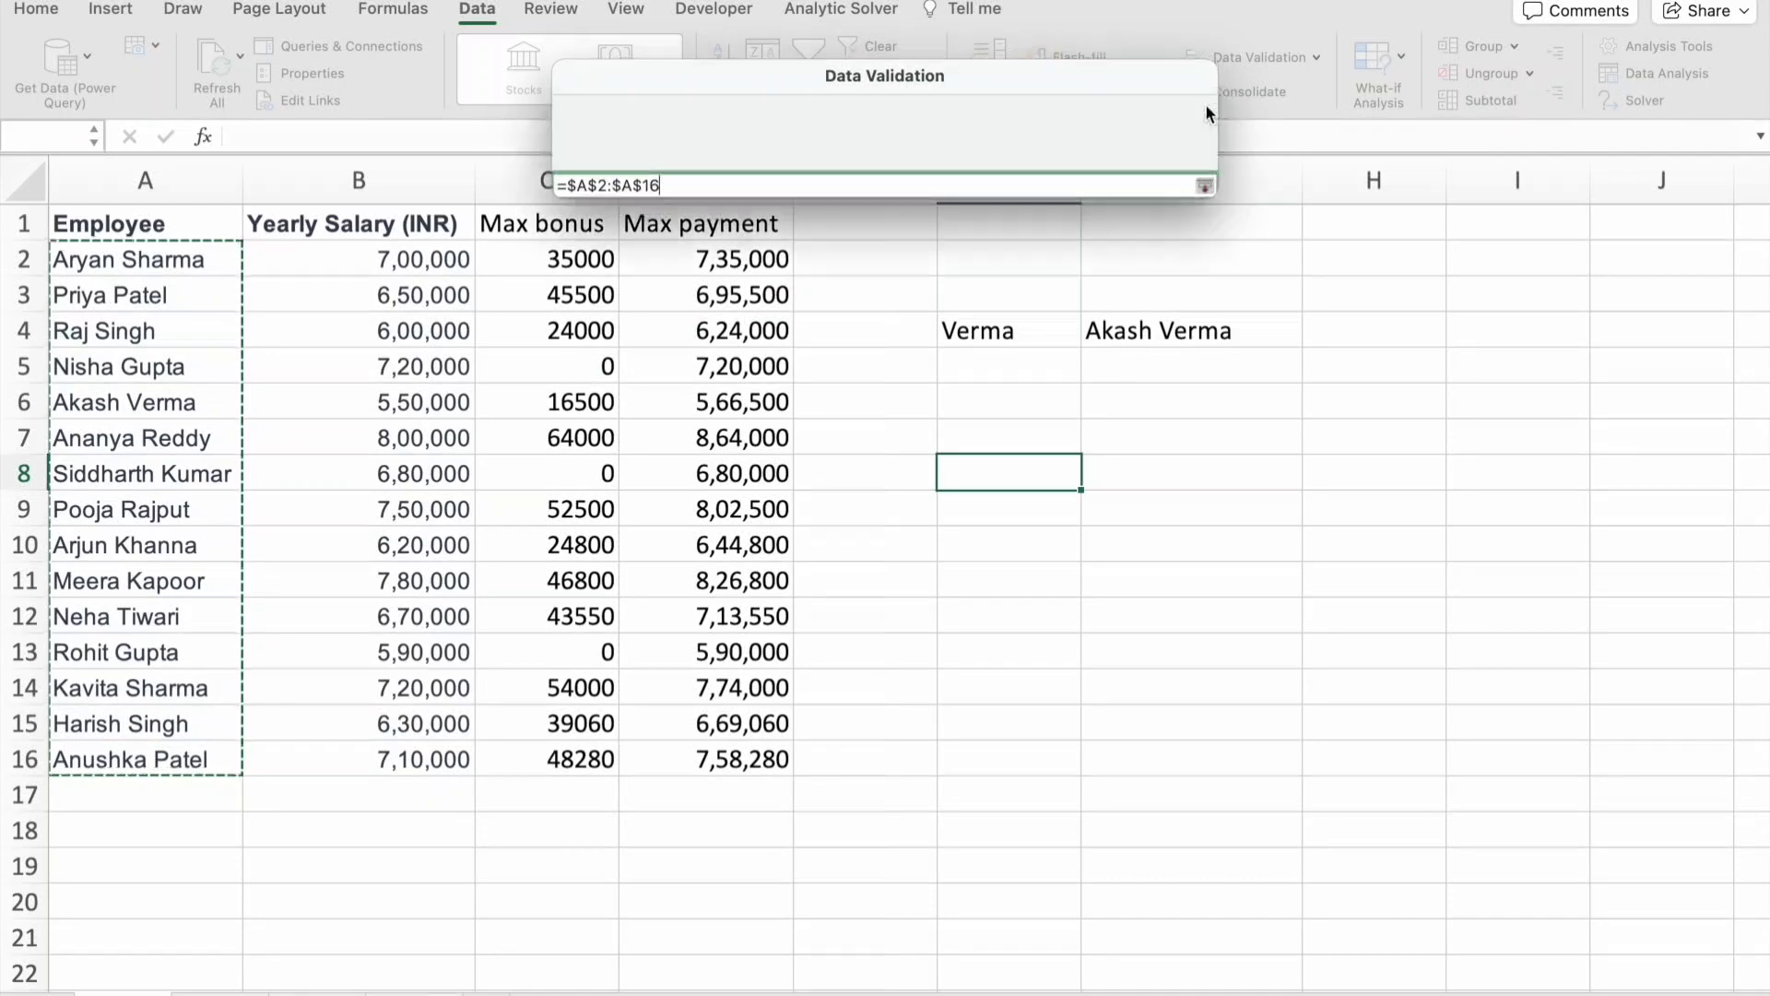
click(1155, 573)
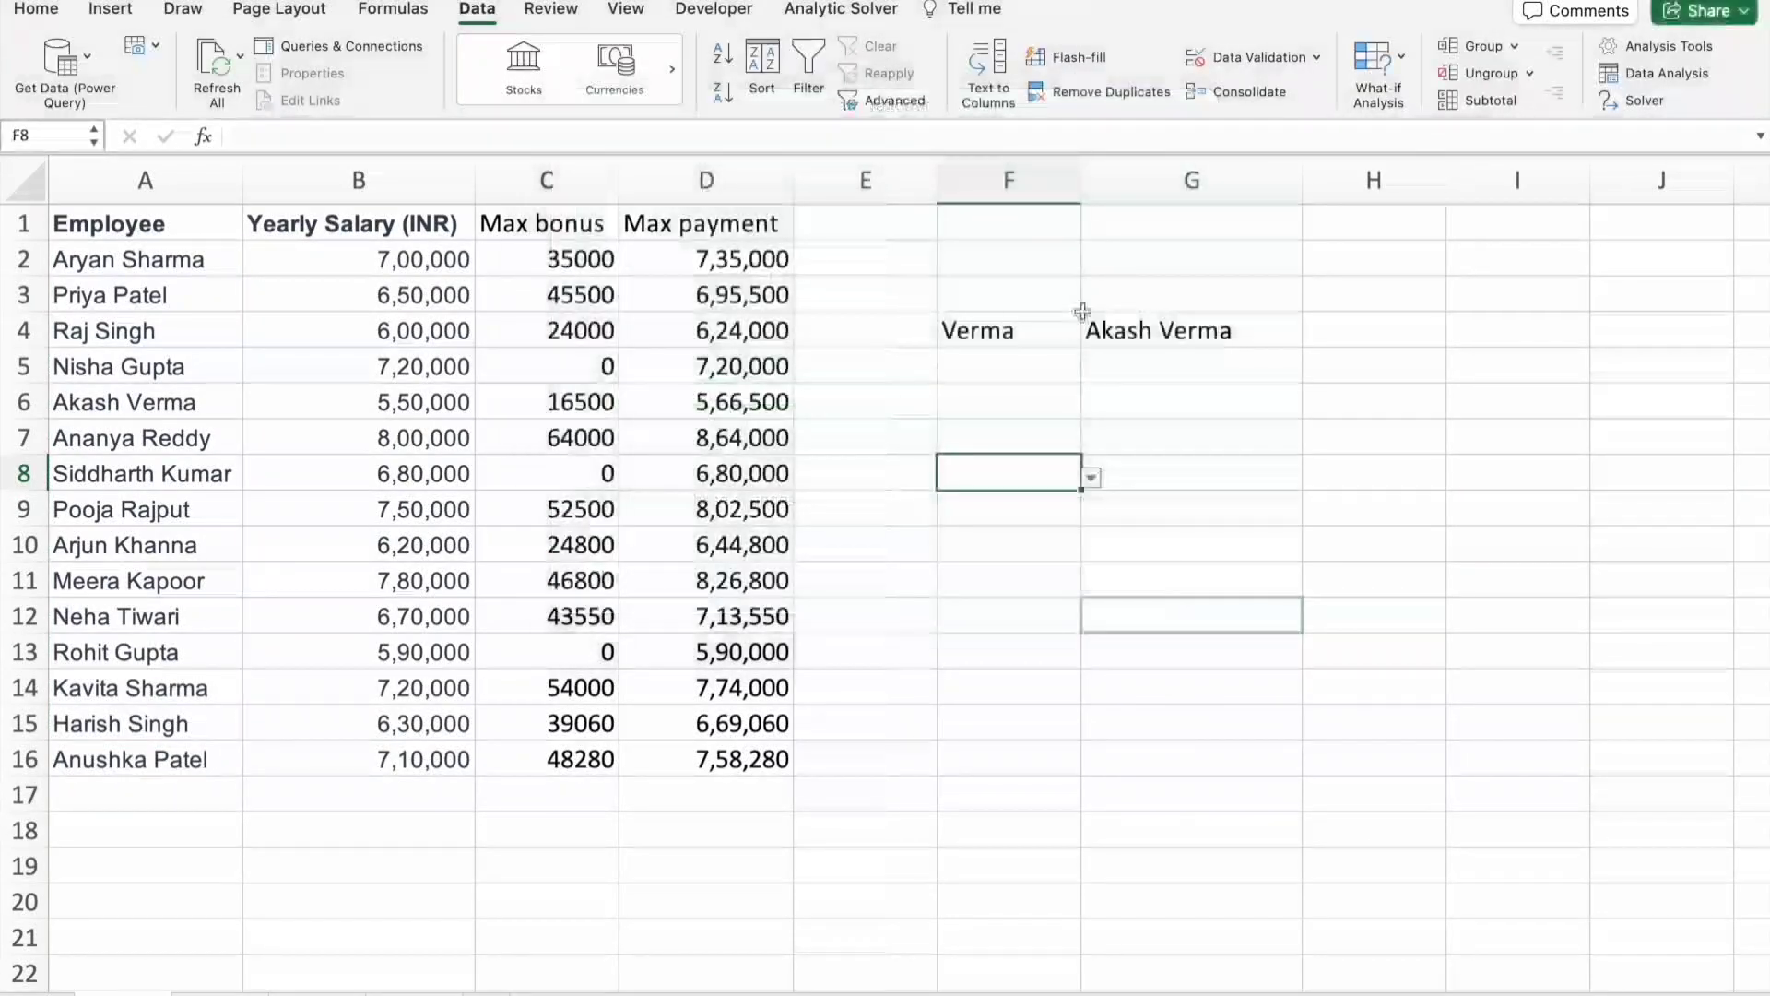
click(1091, 477)
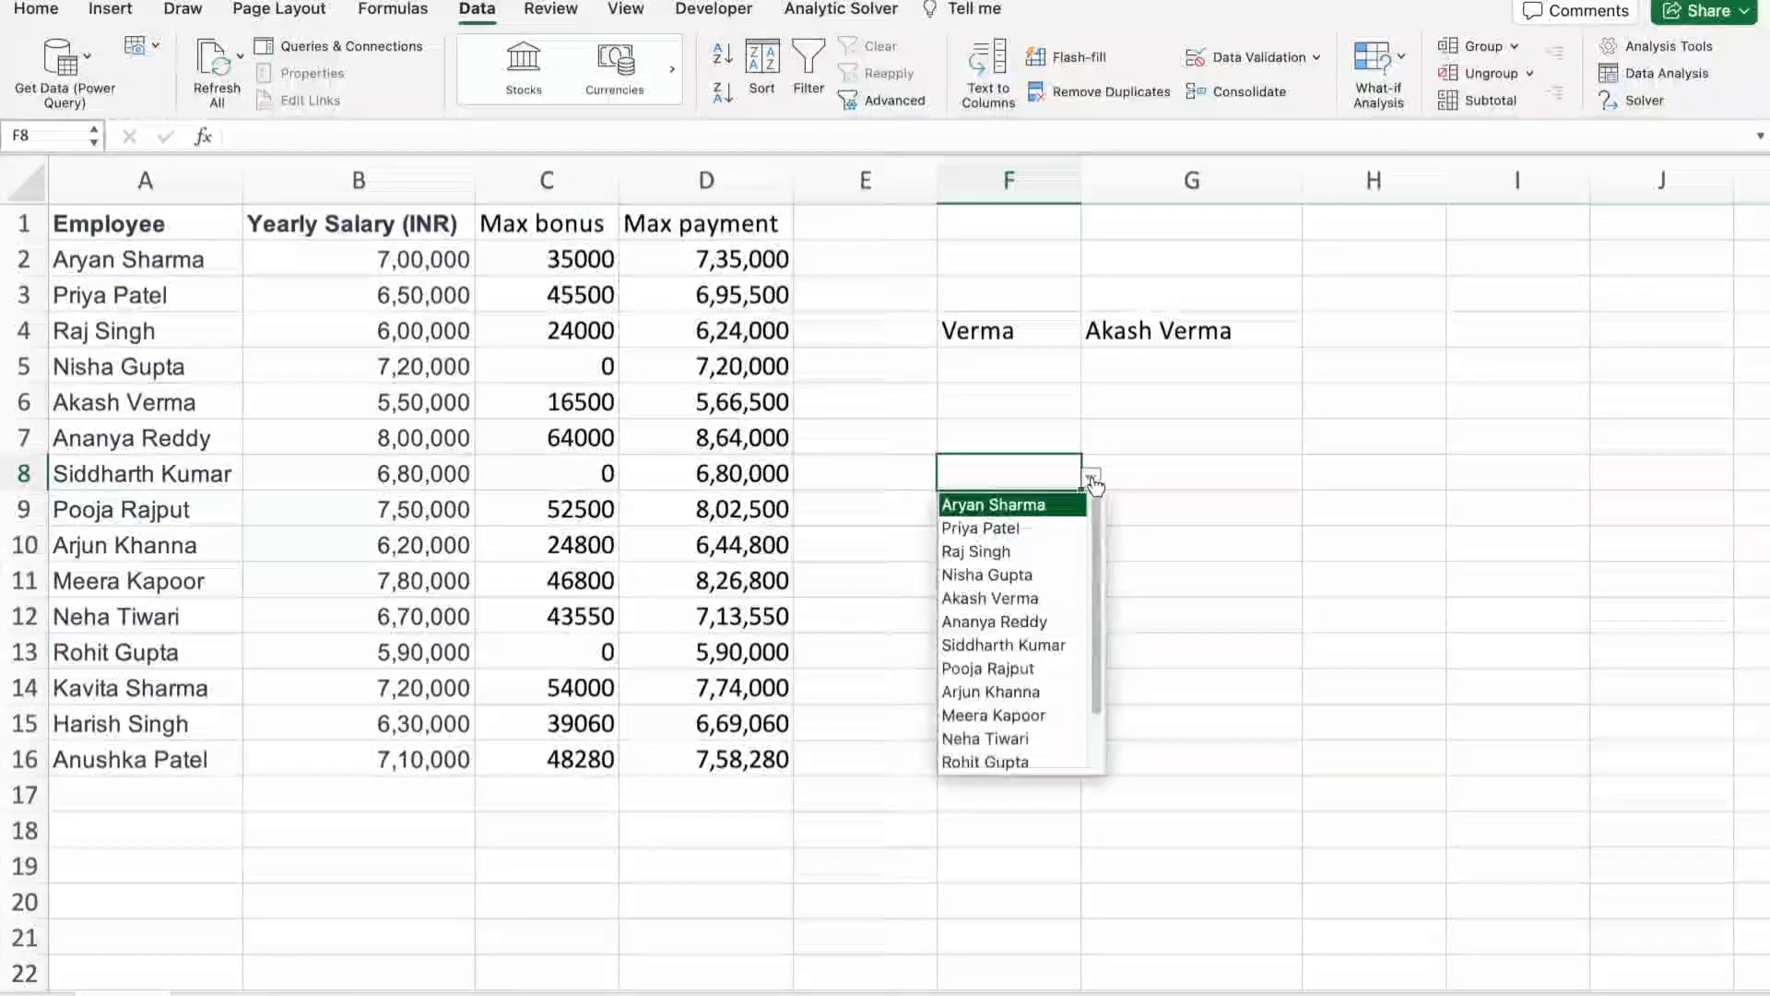
click(1025, 743)
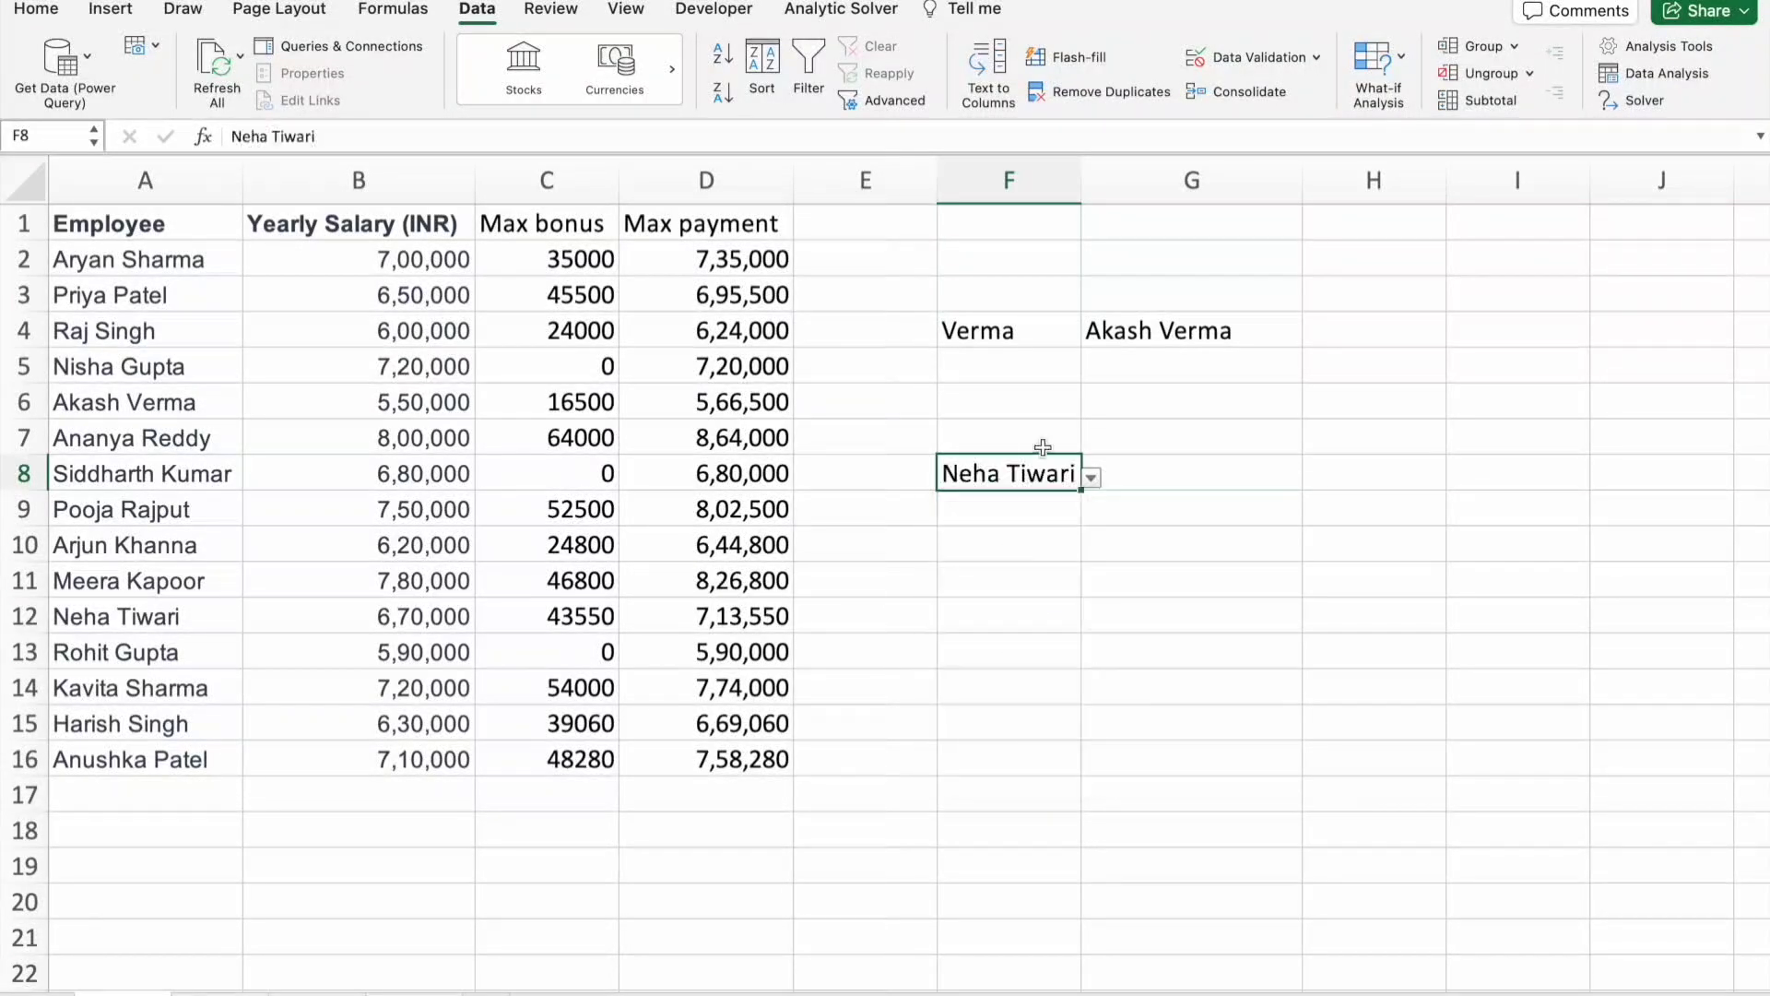
- Add a list data validation to F9 with the headers B1:D1 as source and choose Yearly Salary (INR) from its drop-down
click(1026, 507)
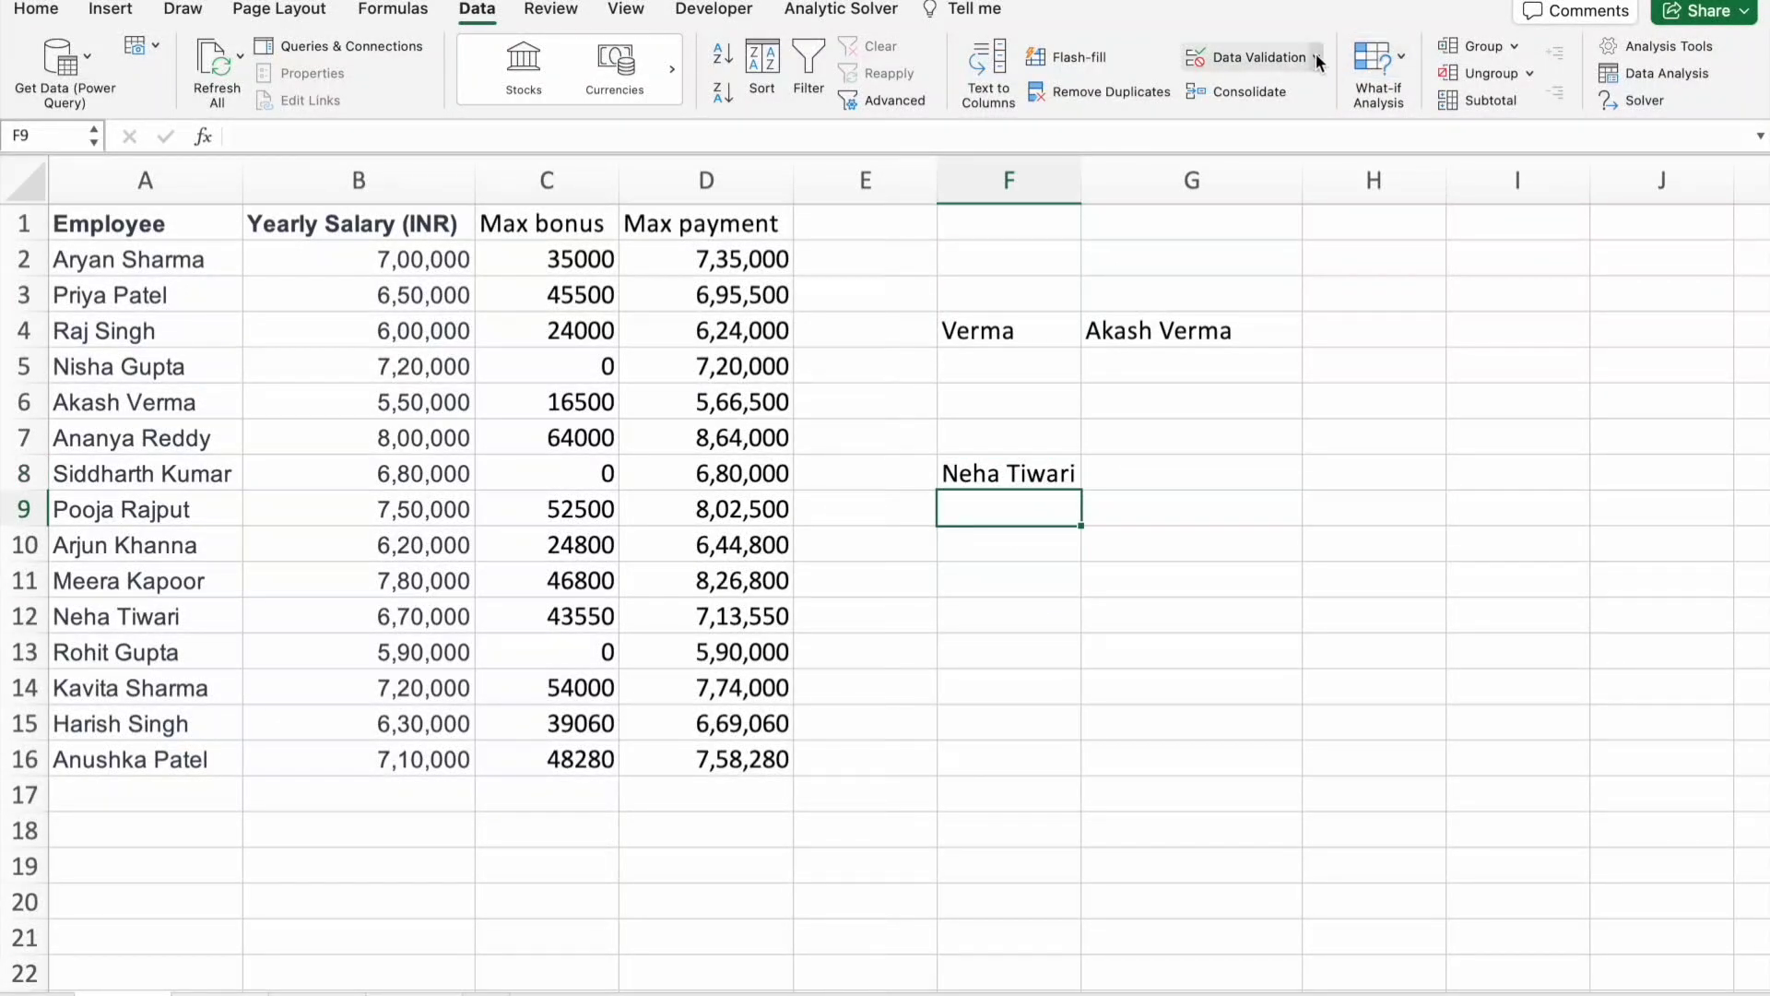
click(1315, 57)
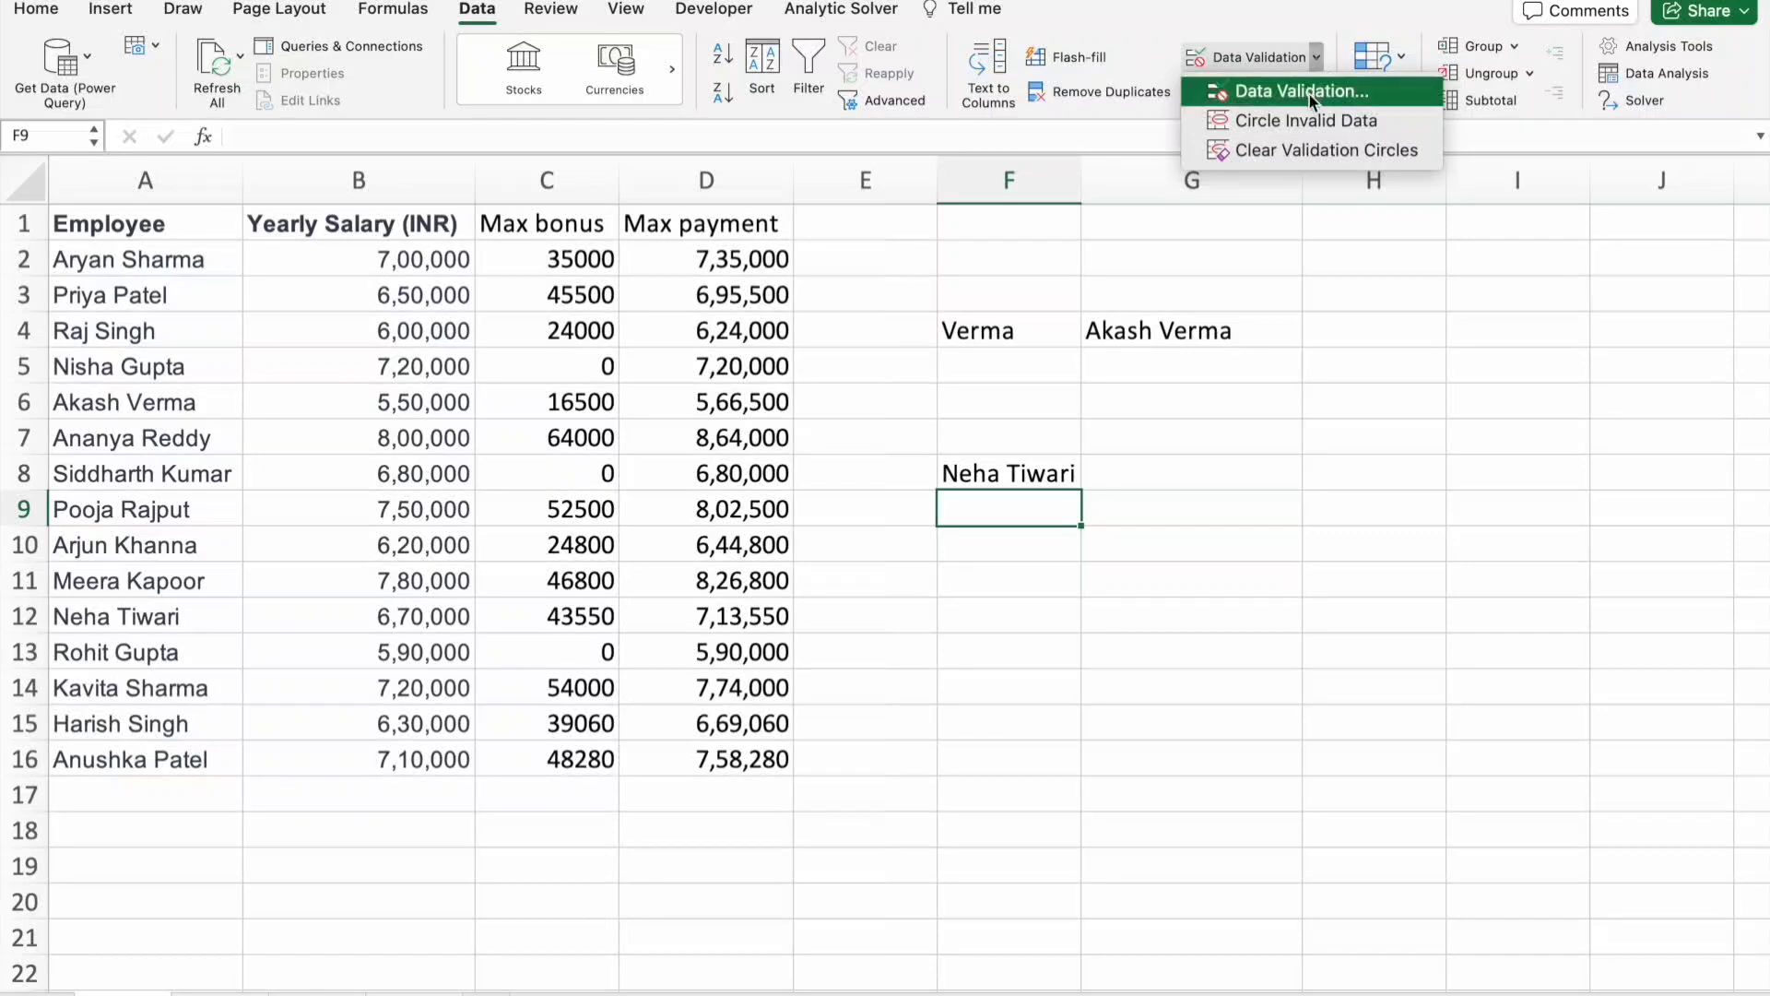
click(1310, 91)
click(687, 259)
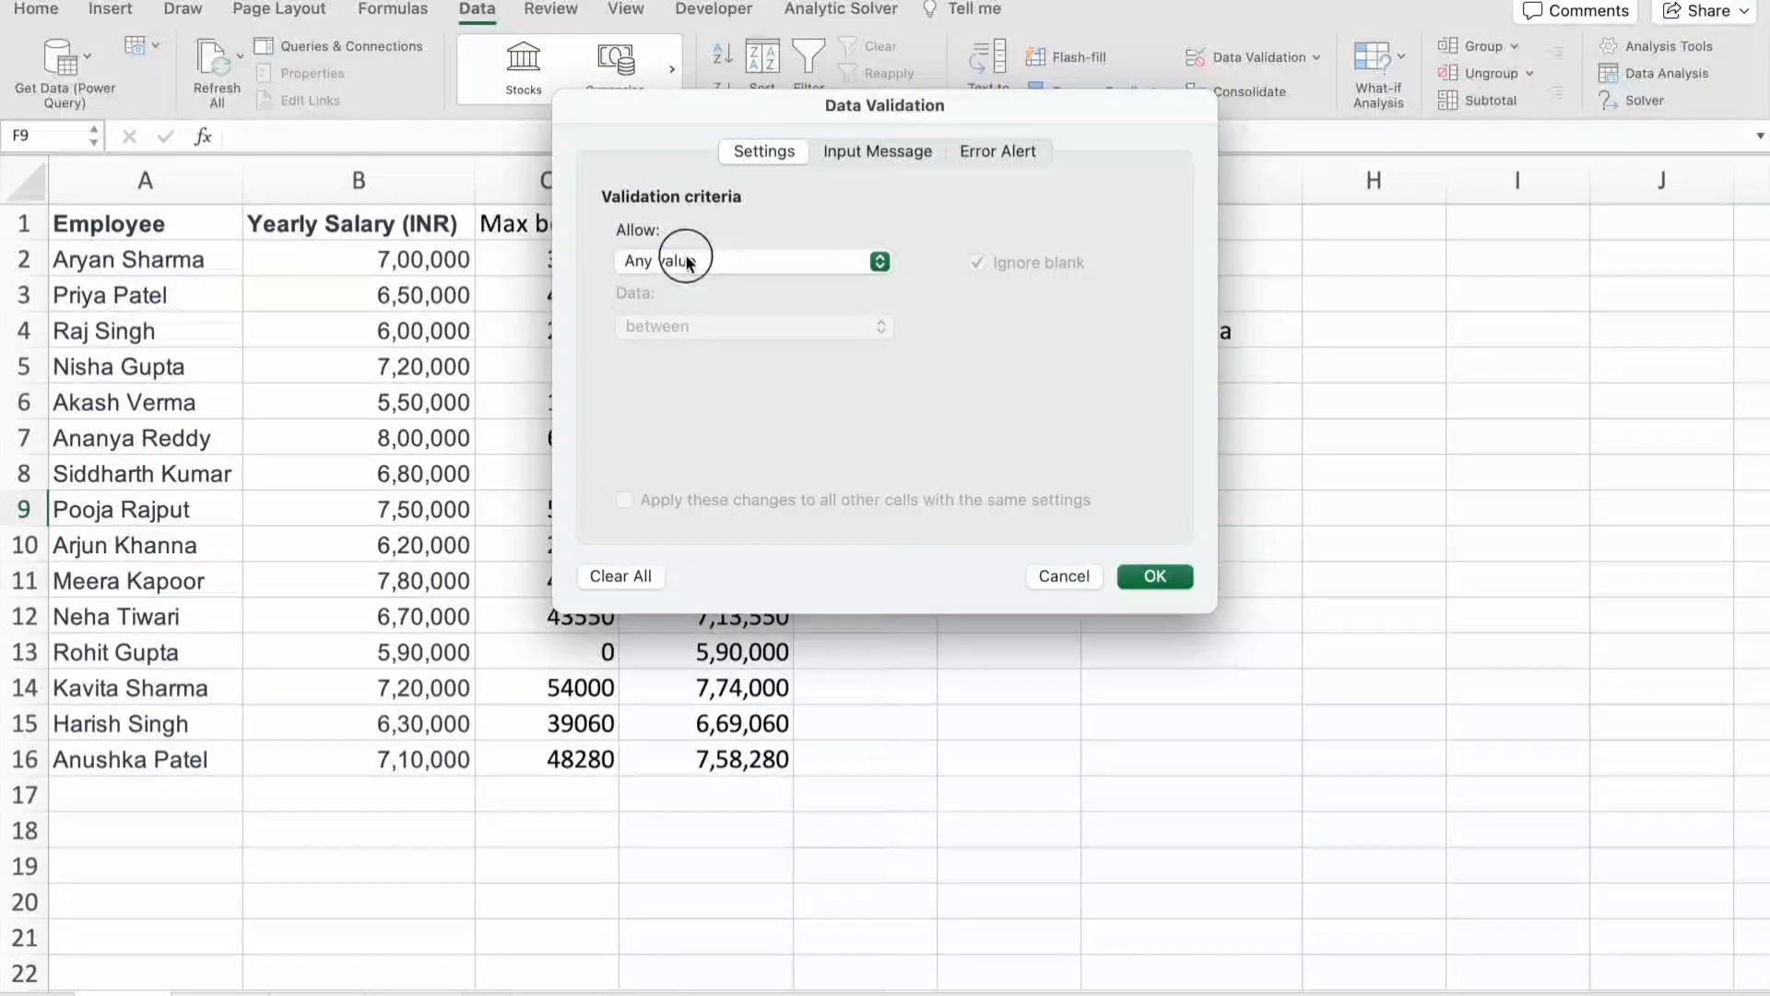
click(679, 348)
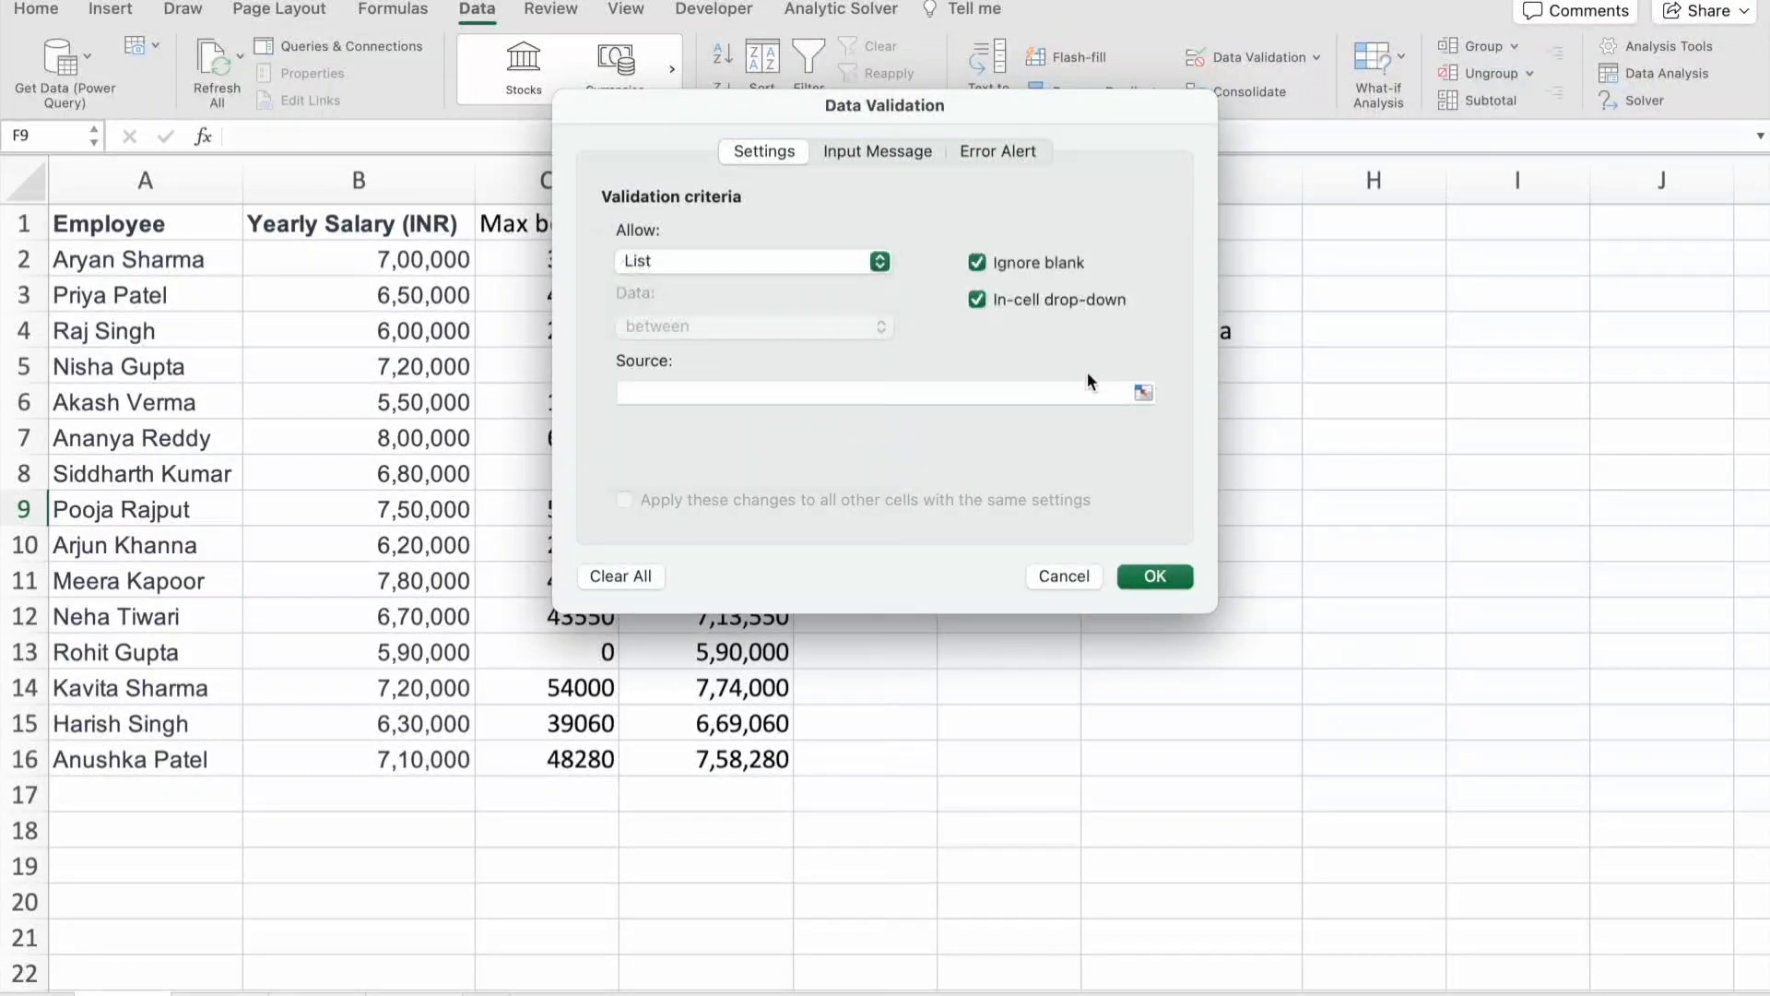
click(1141, 394)
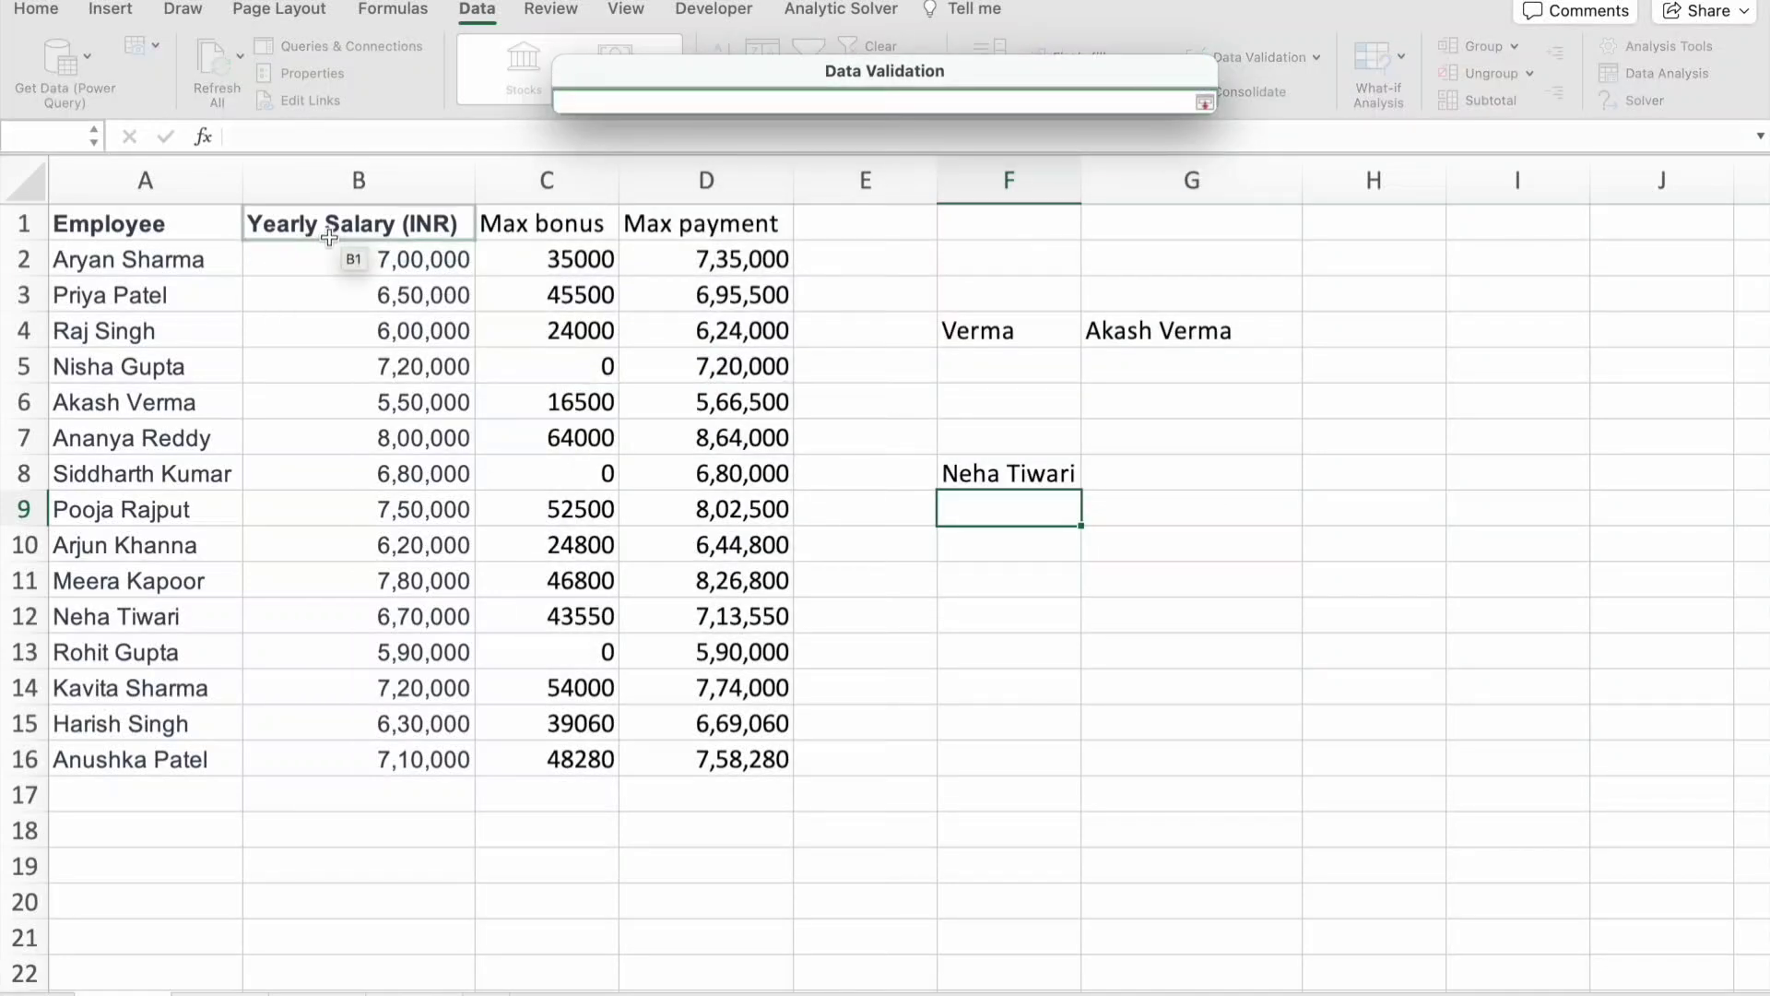
drag(324, 233, 697, 234)
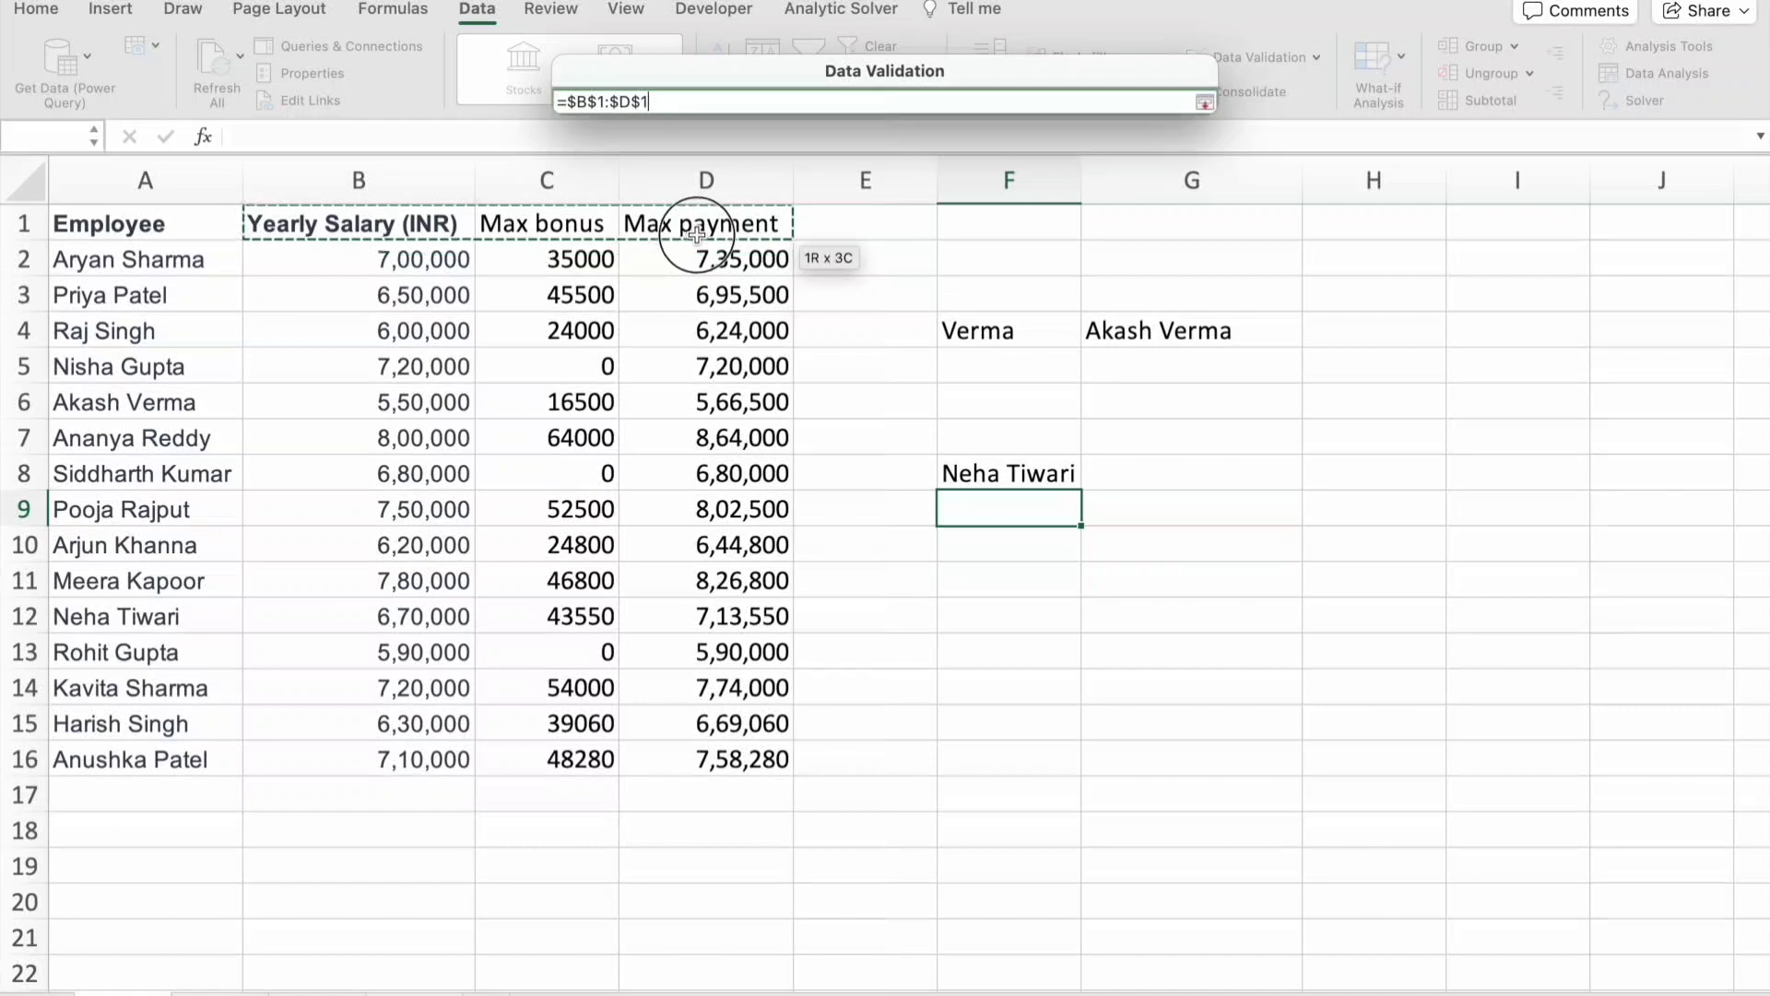
click(1205, 103)
click(1155, 577)
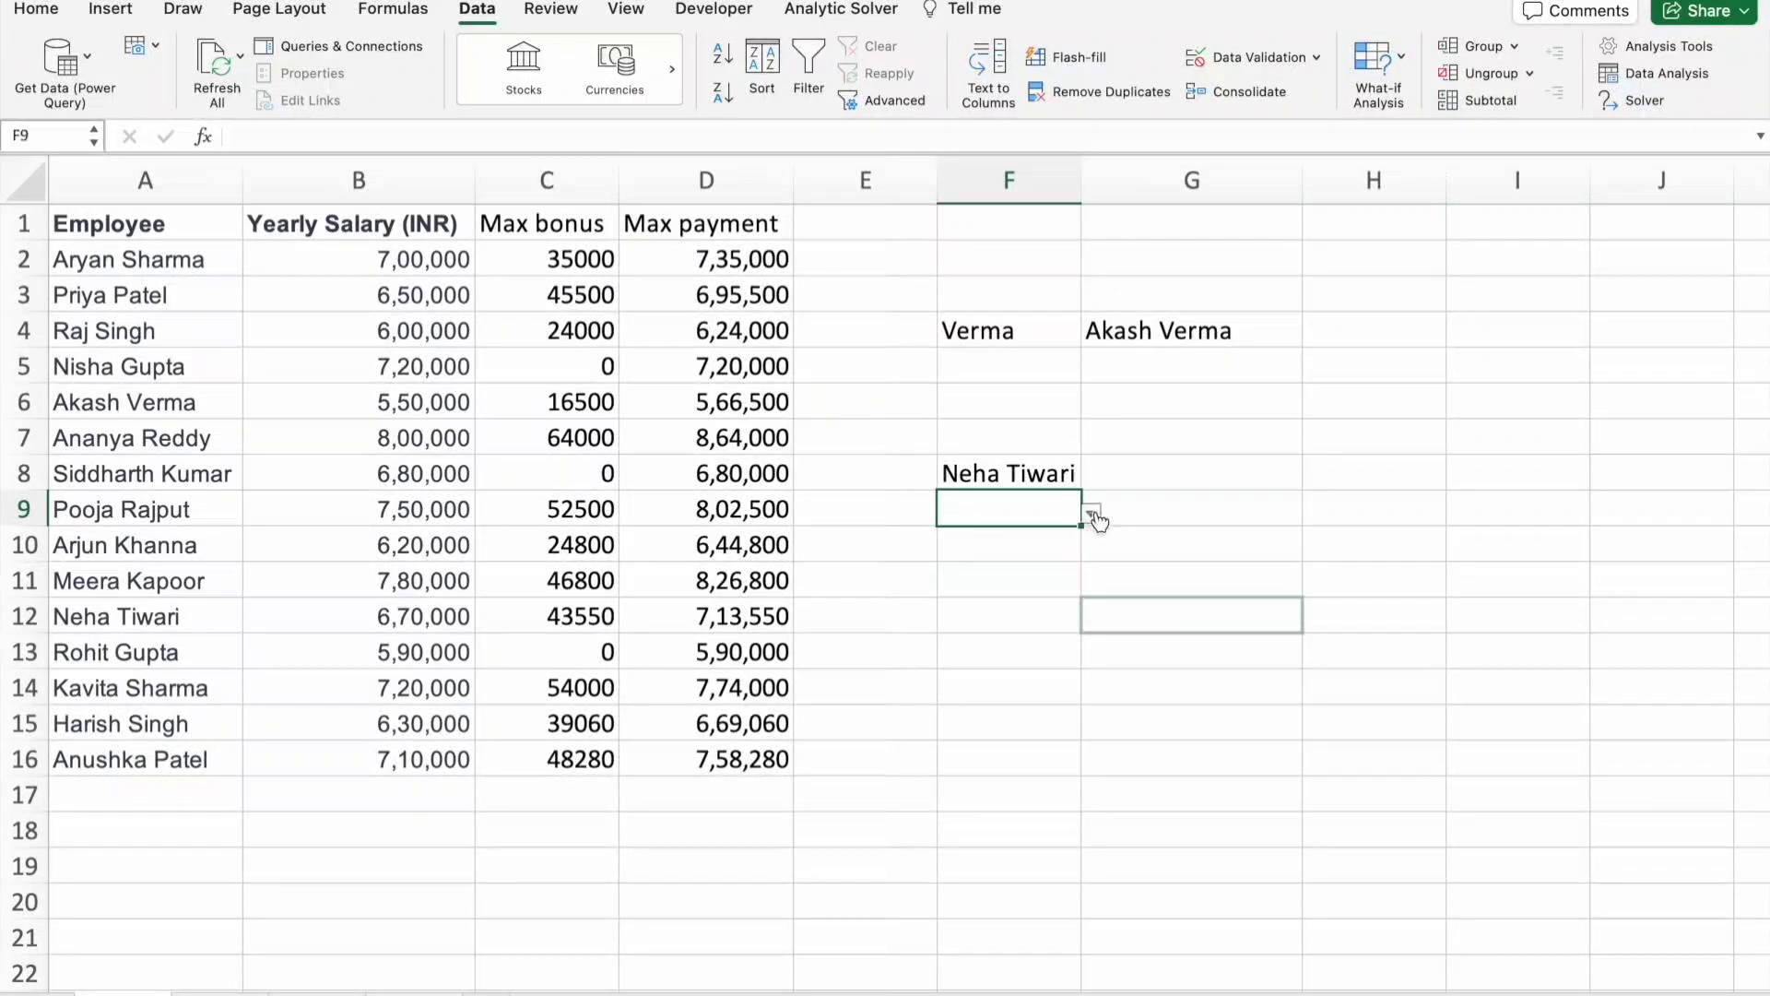
click(1091, 513)
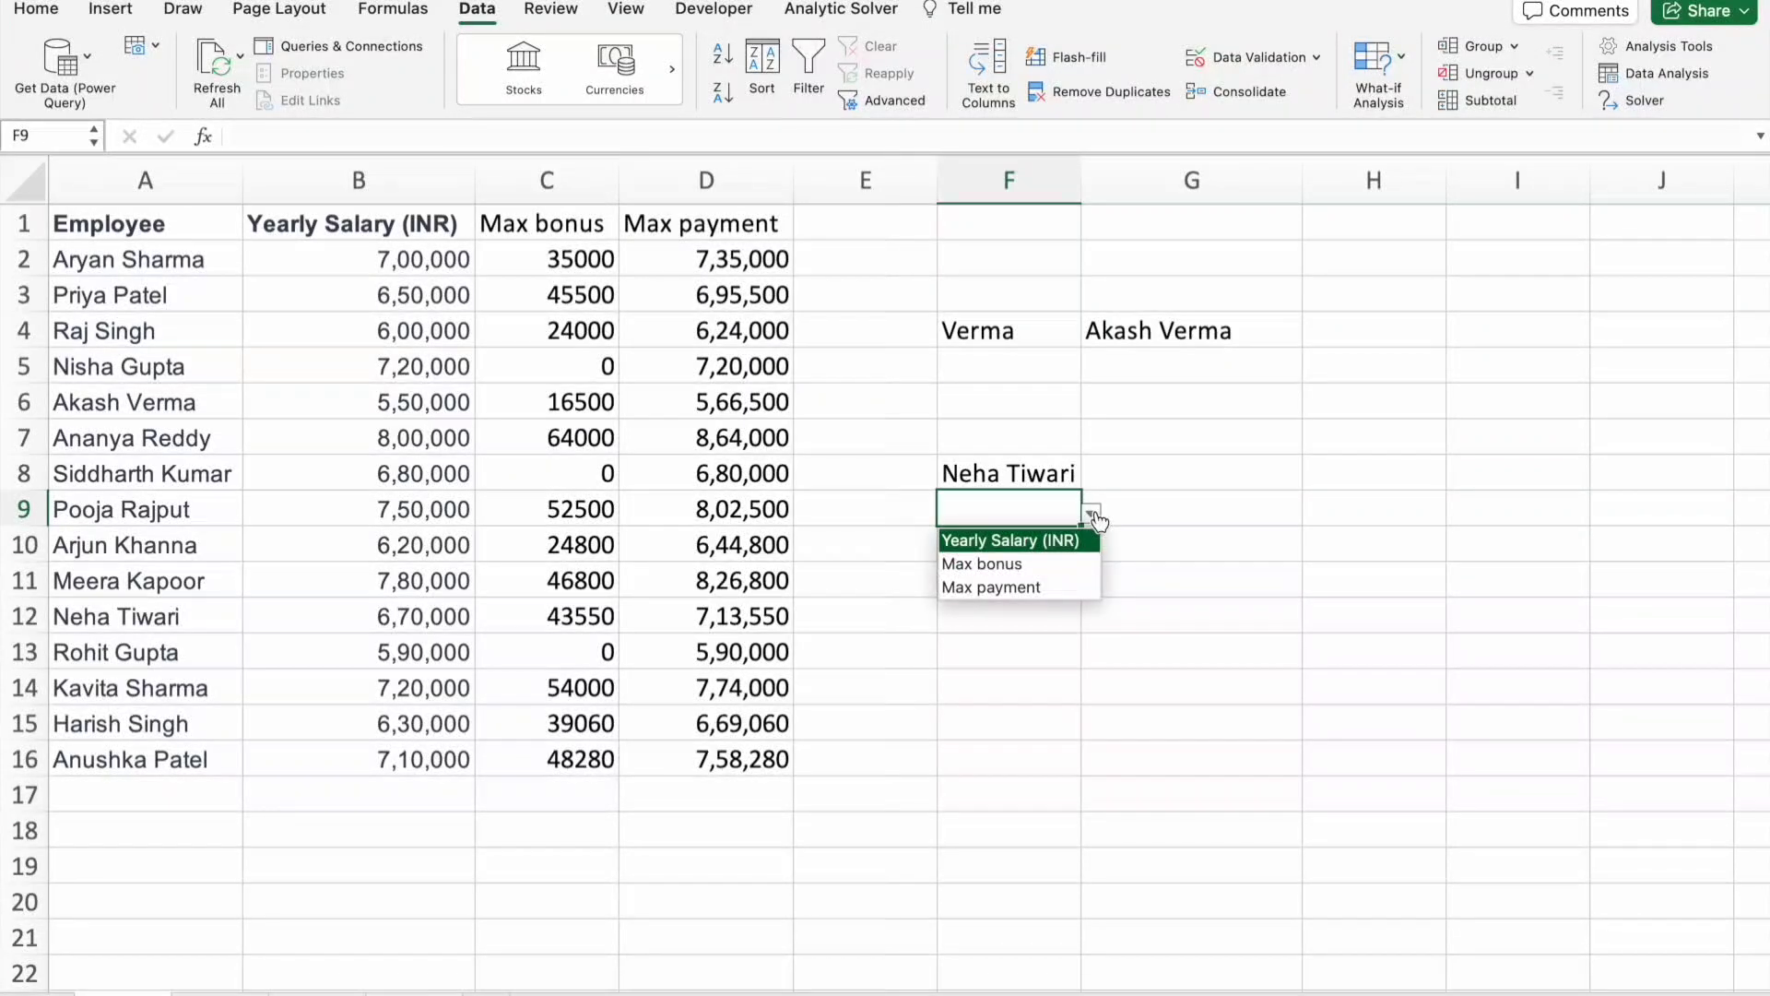
click(1042, 544)
- Start an XLOOKUP formula in F10 with F8 as lookup value and the employee names A2:A16 as lookup array
click(1012, 545)
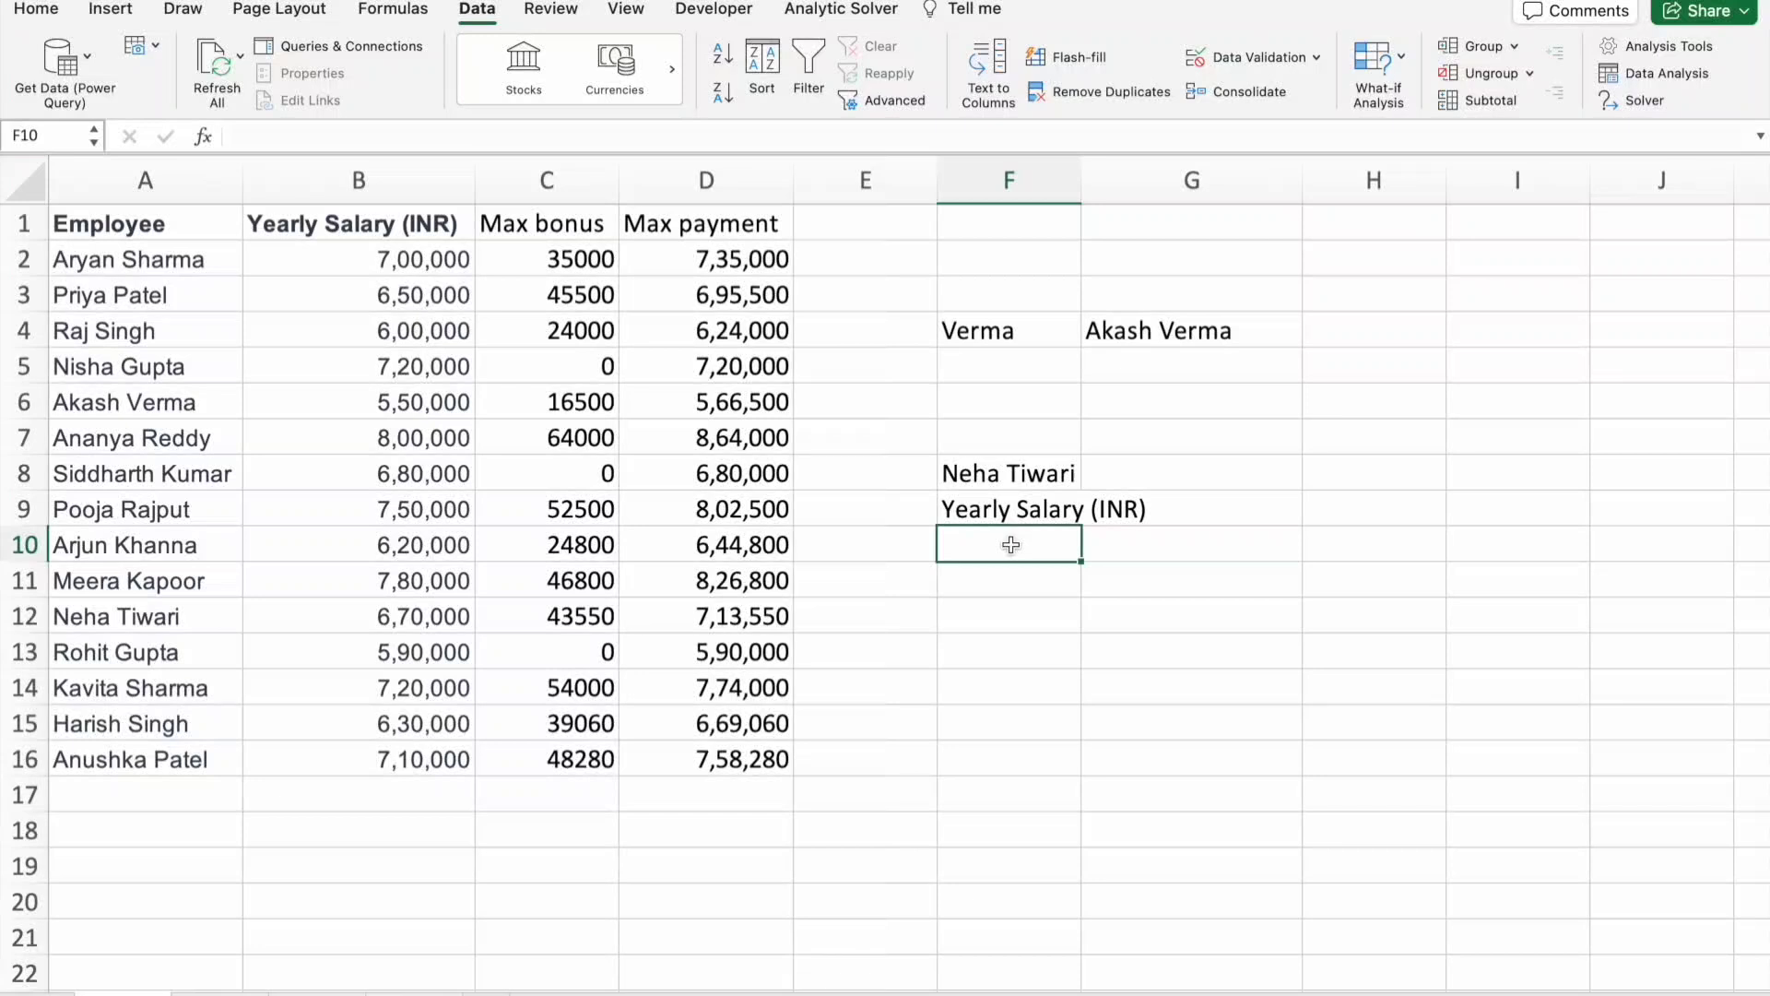
text(=x)
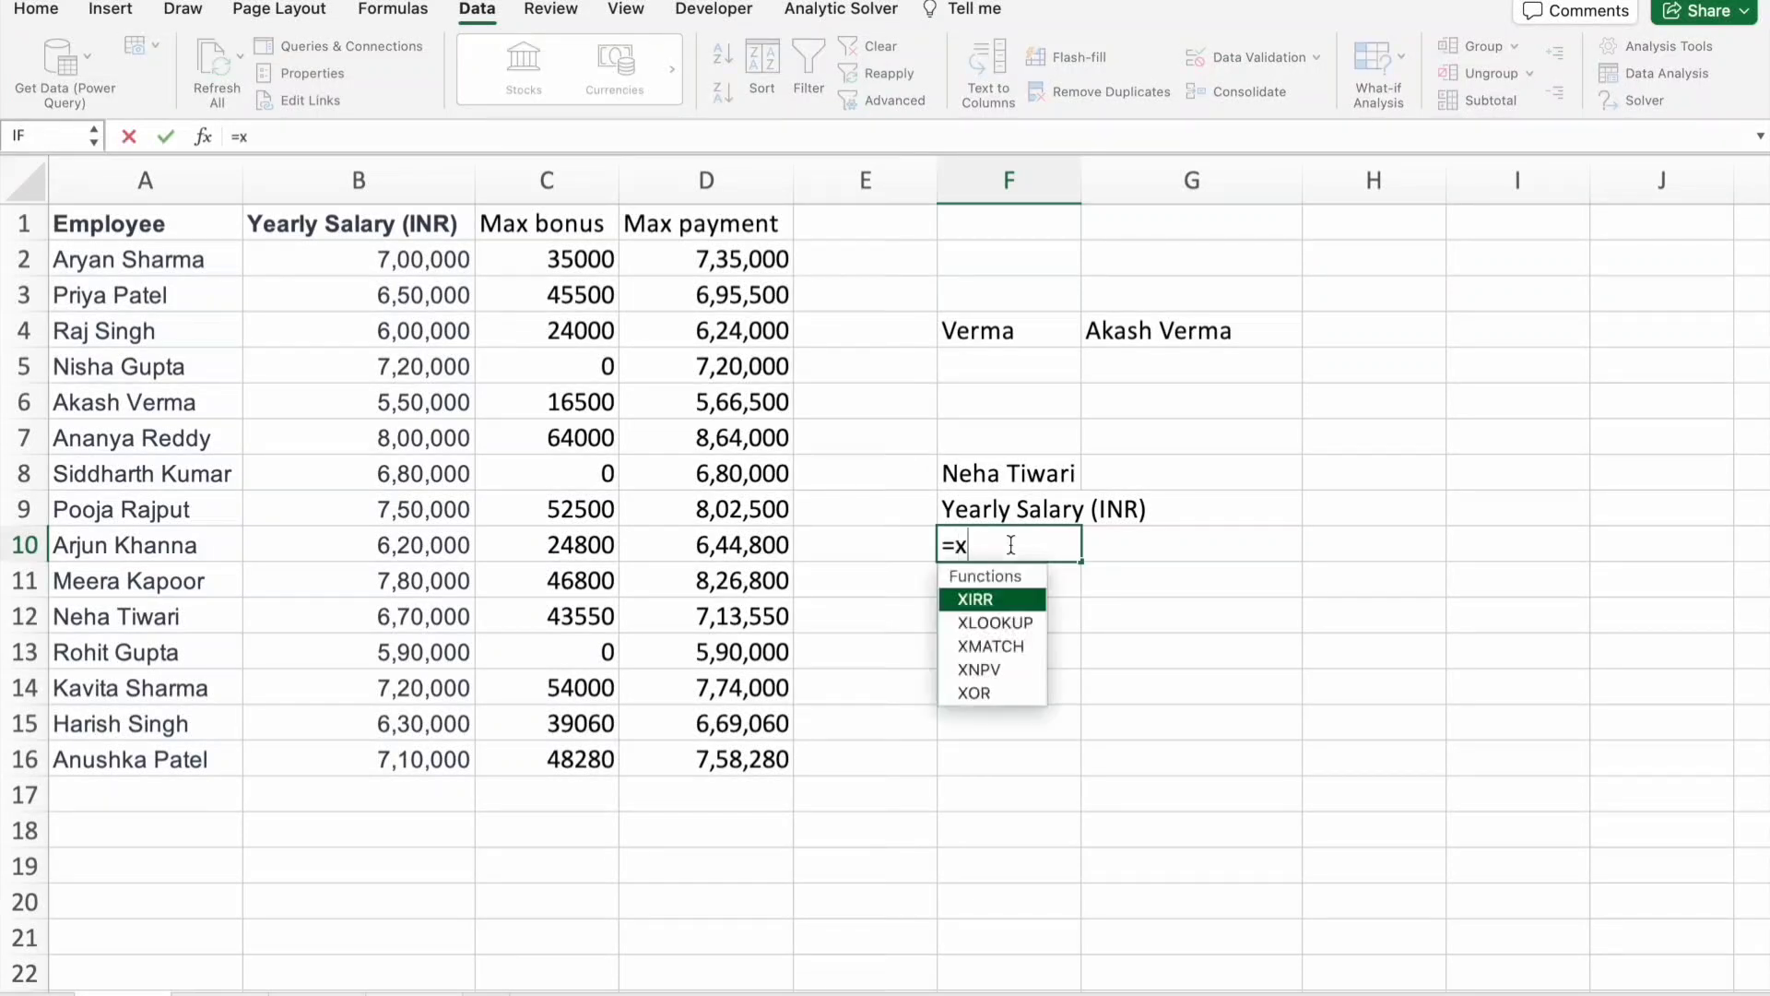
text(l)
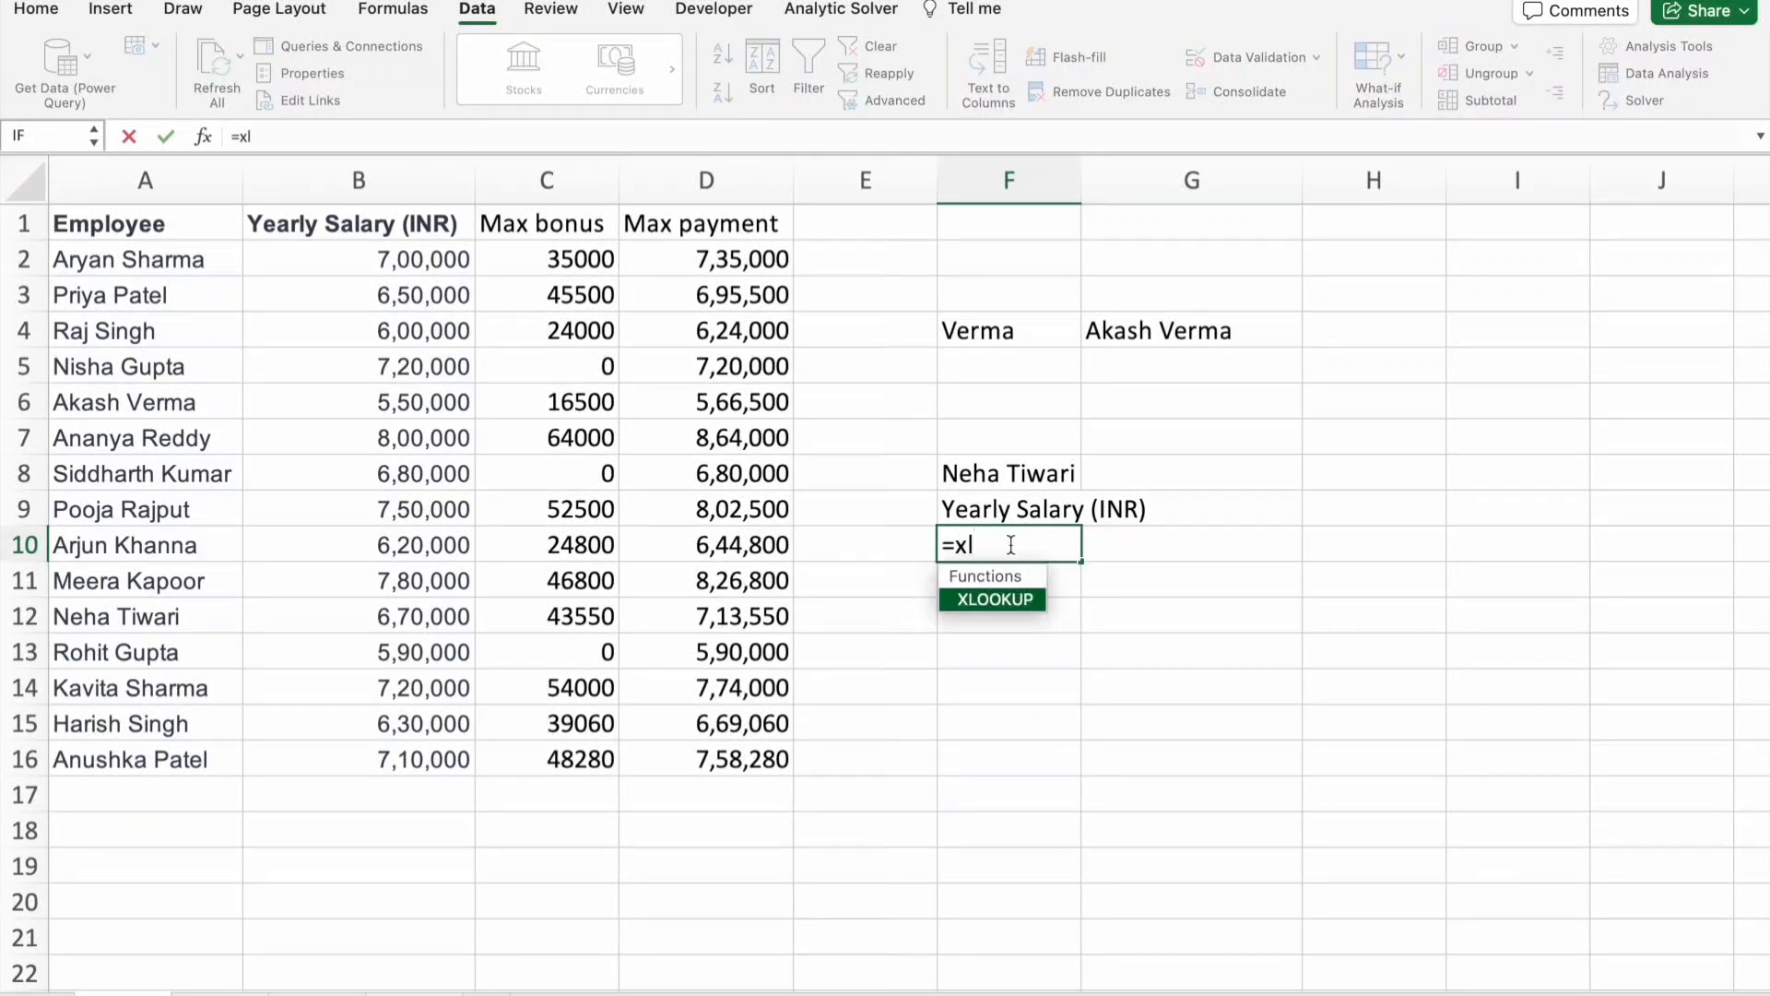
key(Tab)
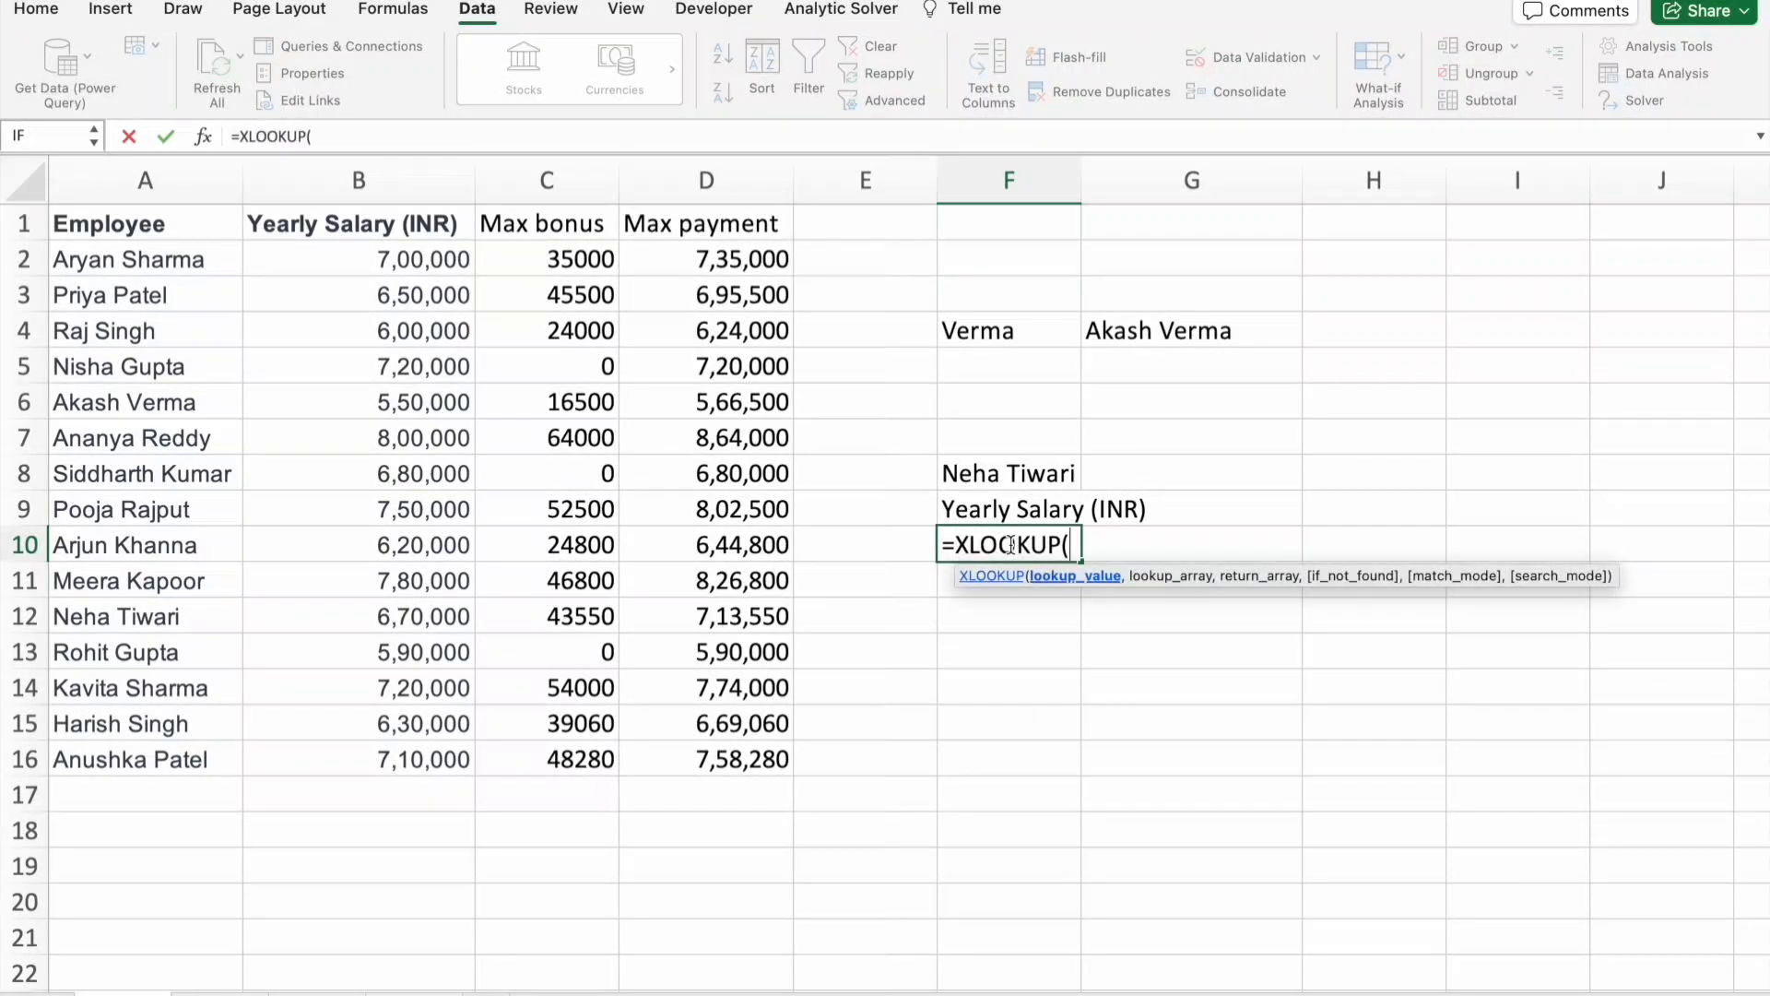
click(1025, 476)
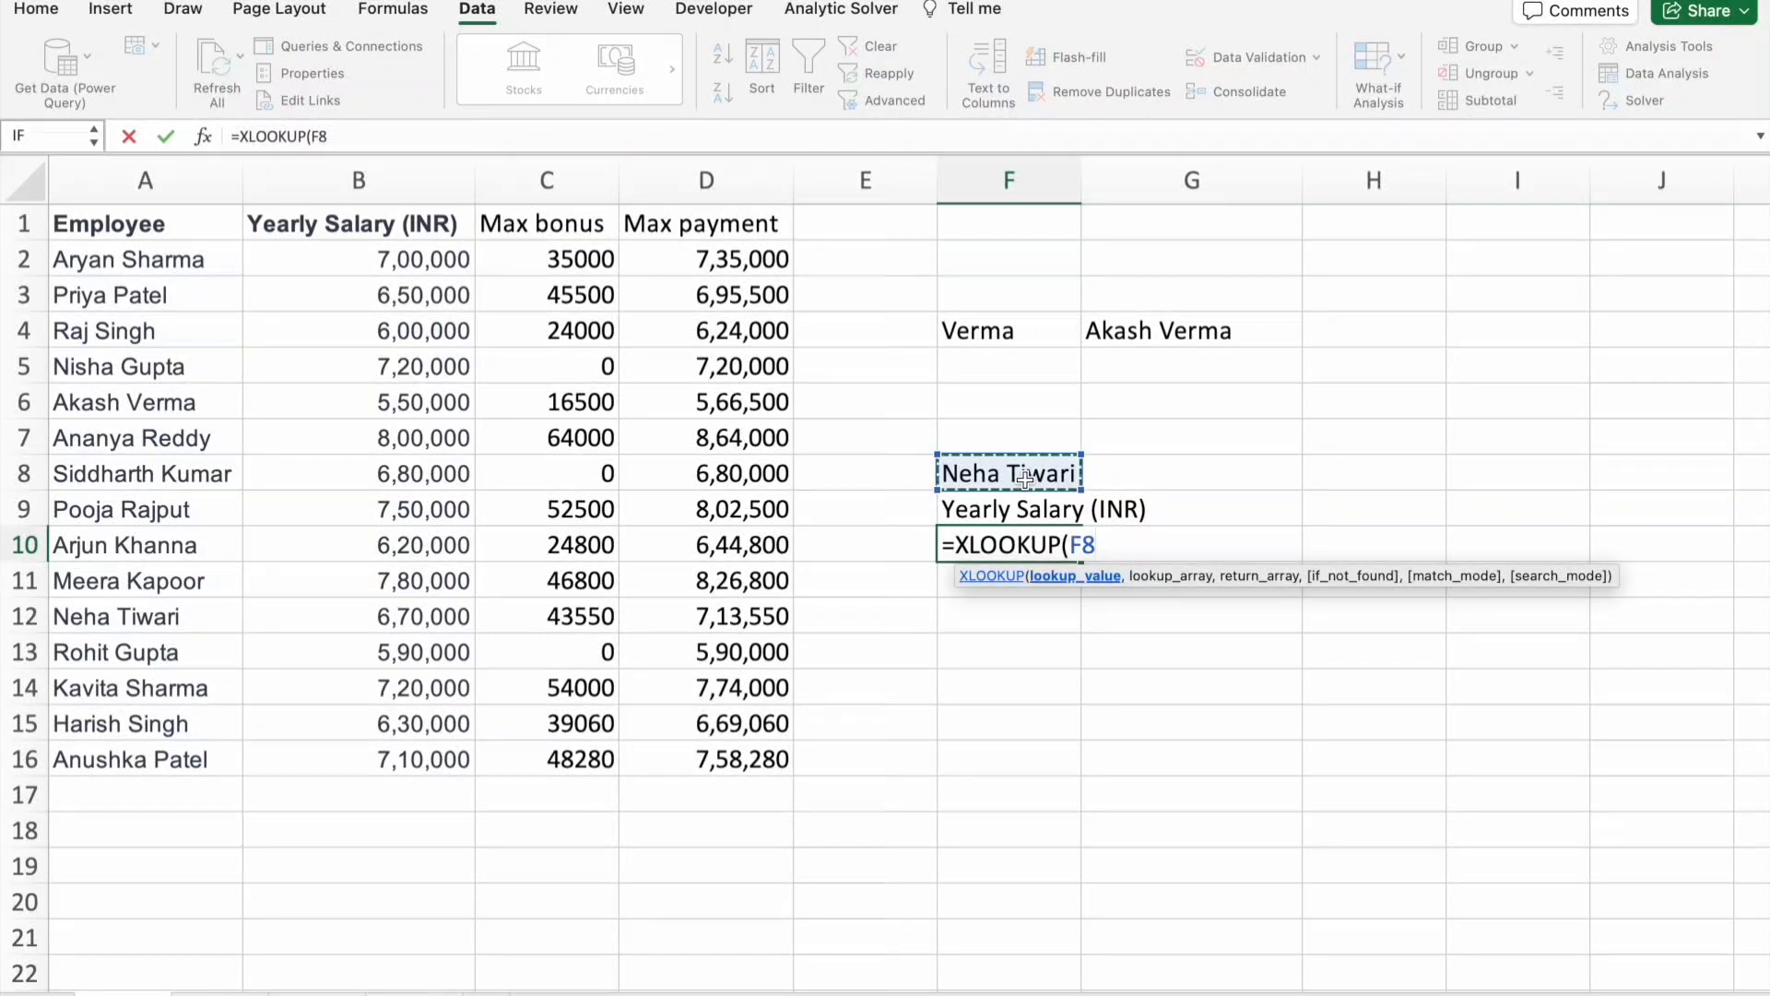
text(,)
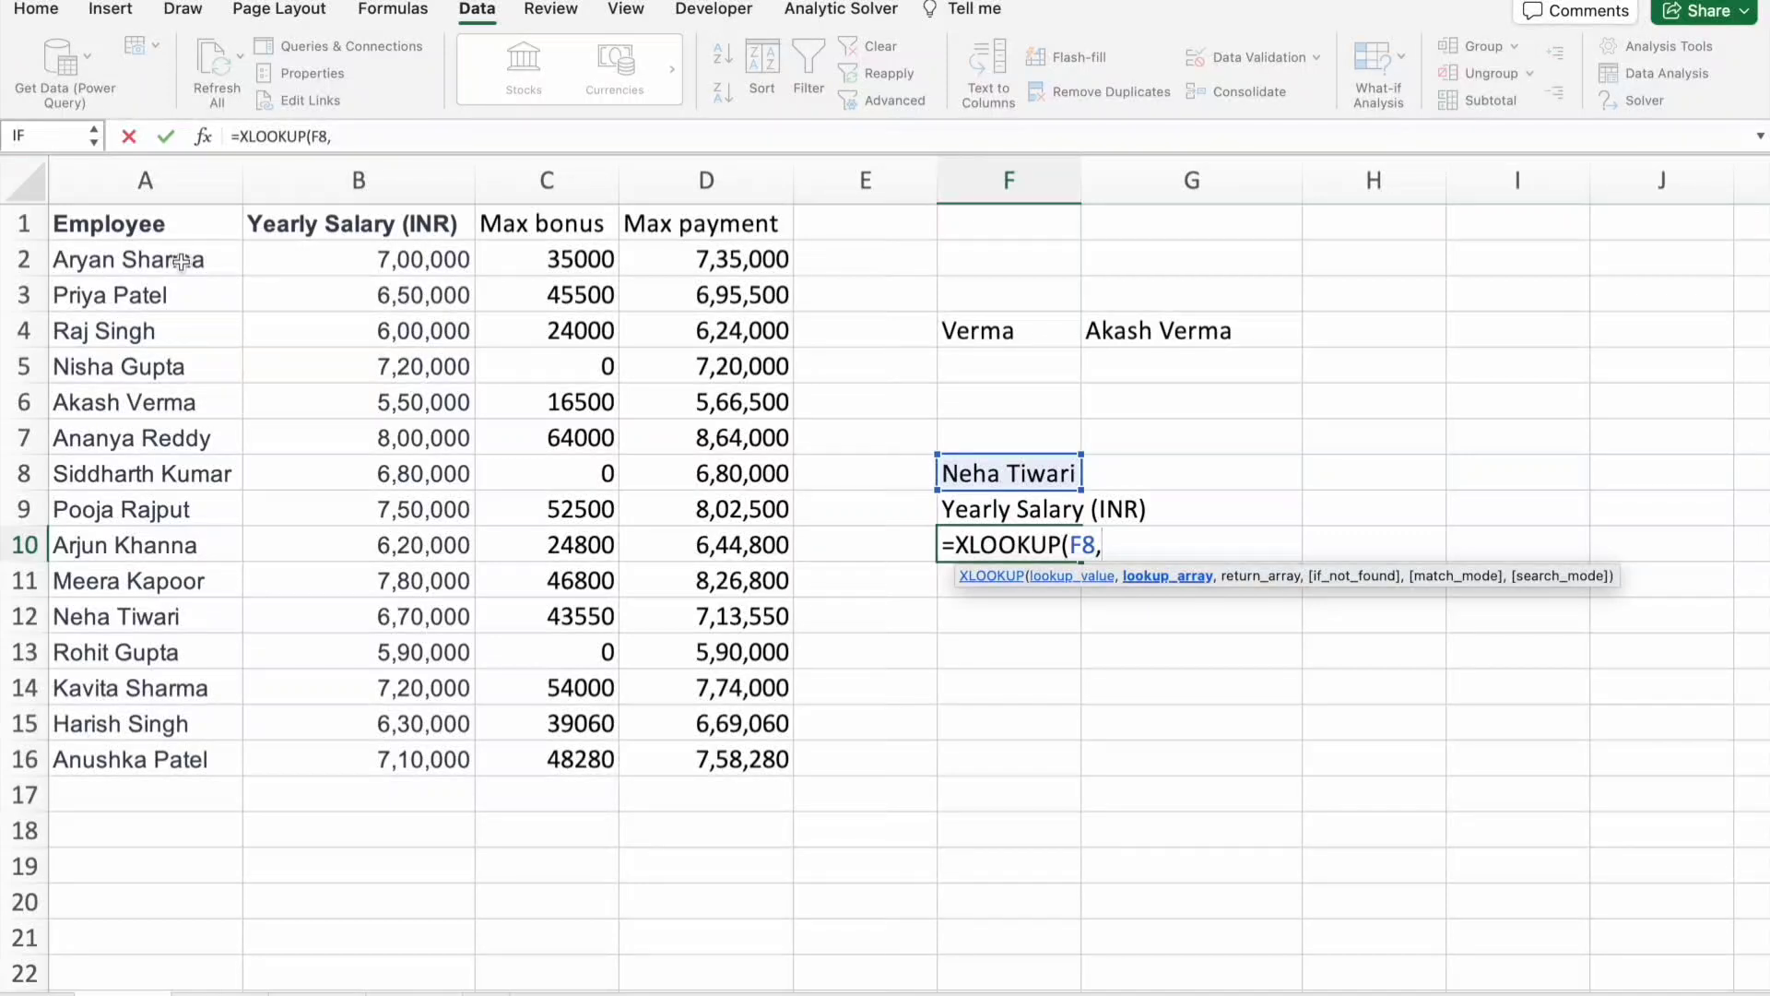
drag(183, 261, 185, 752)
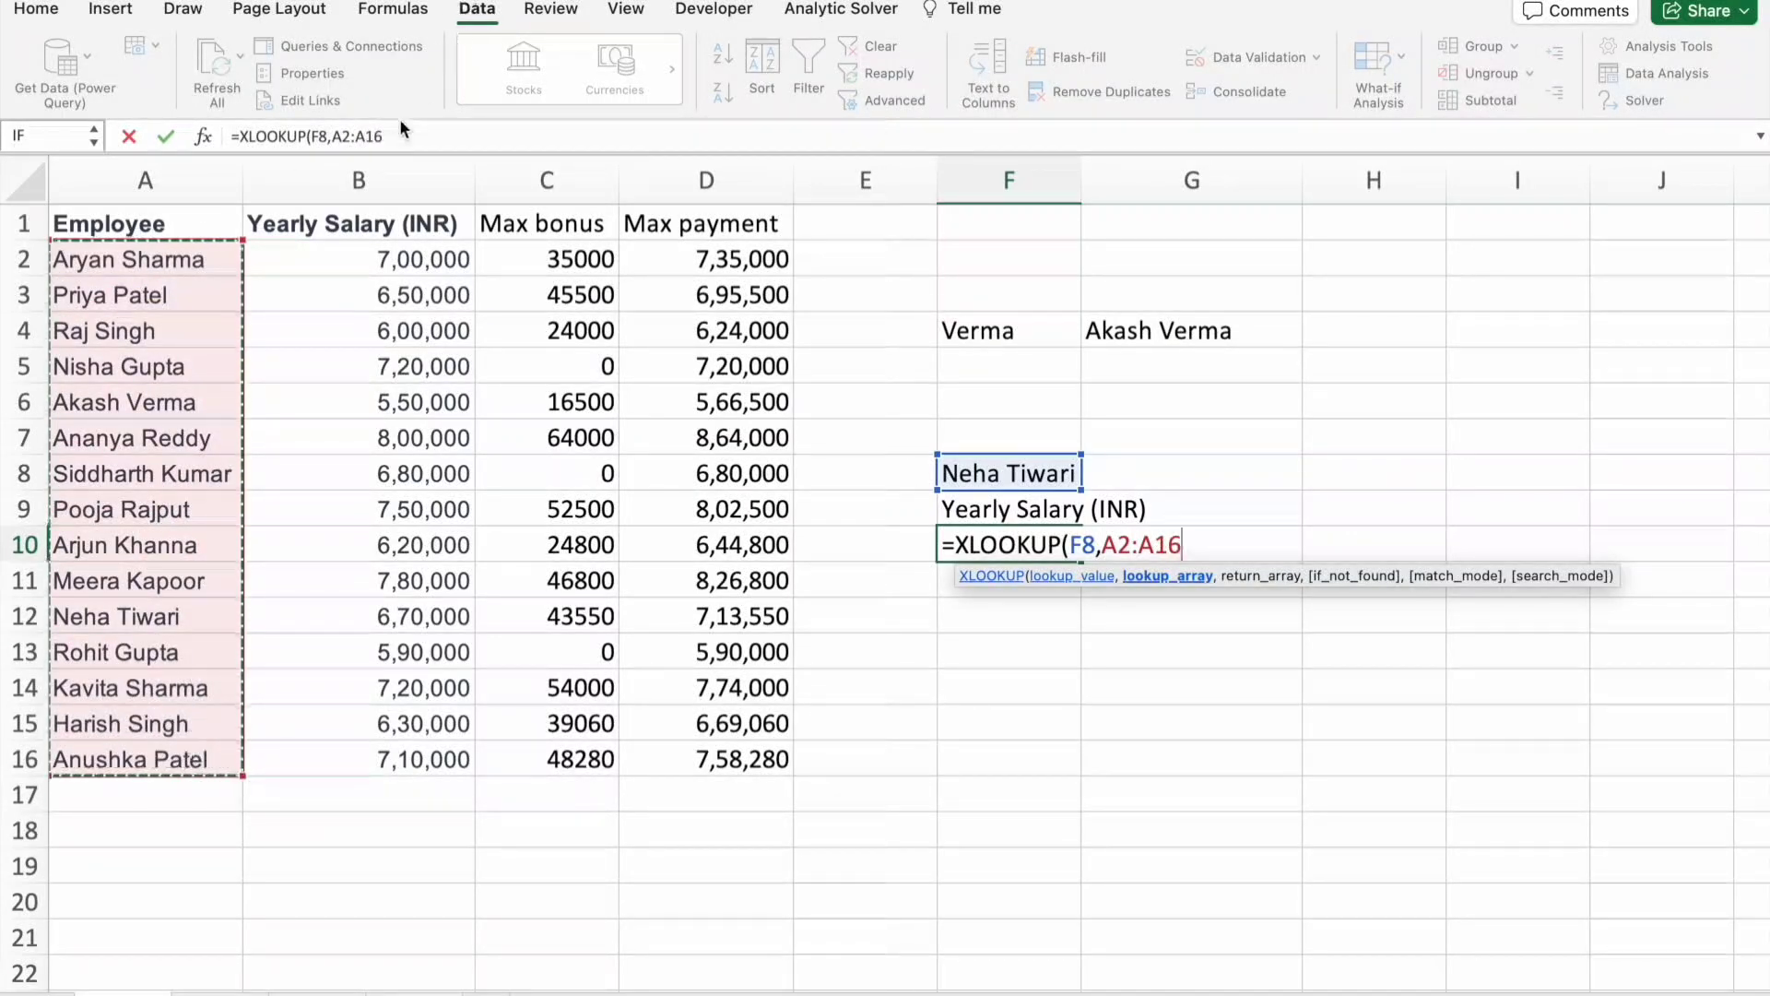
click(392, 136)
text(,)
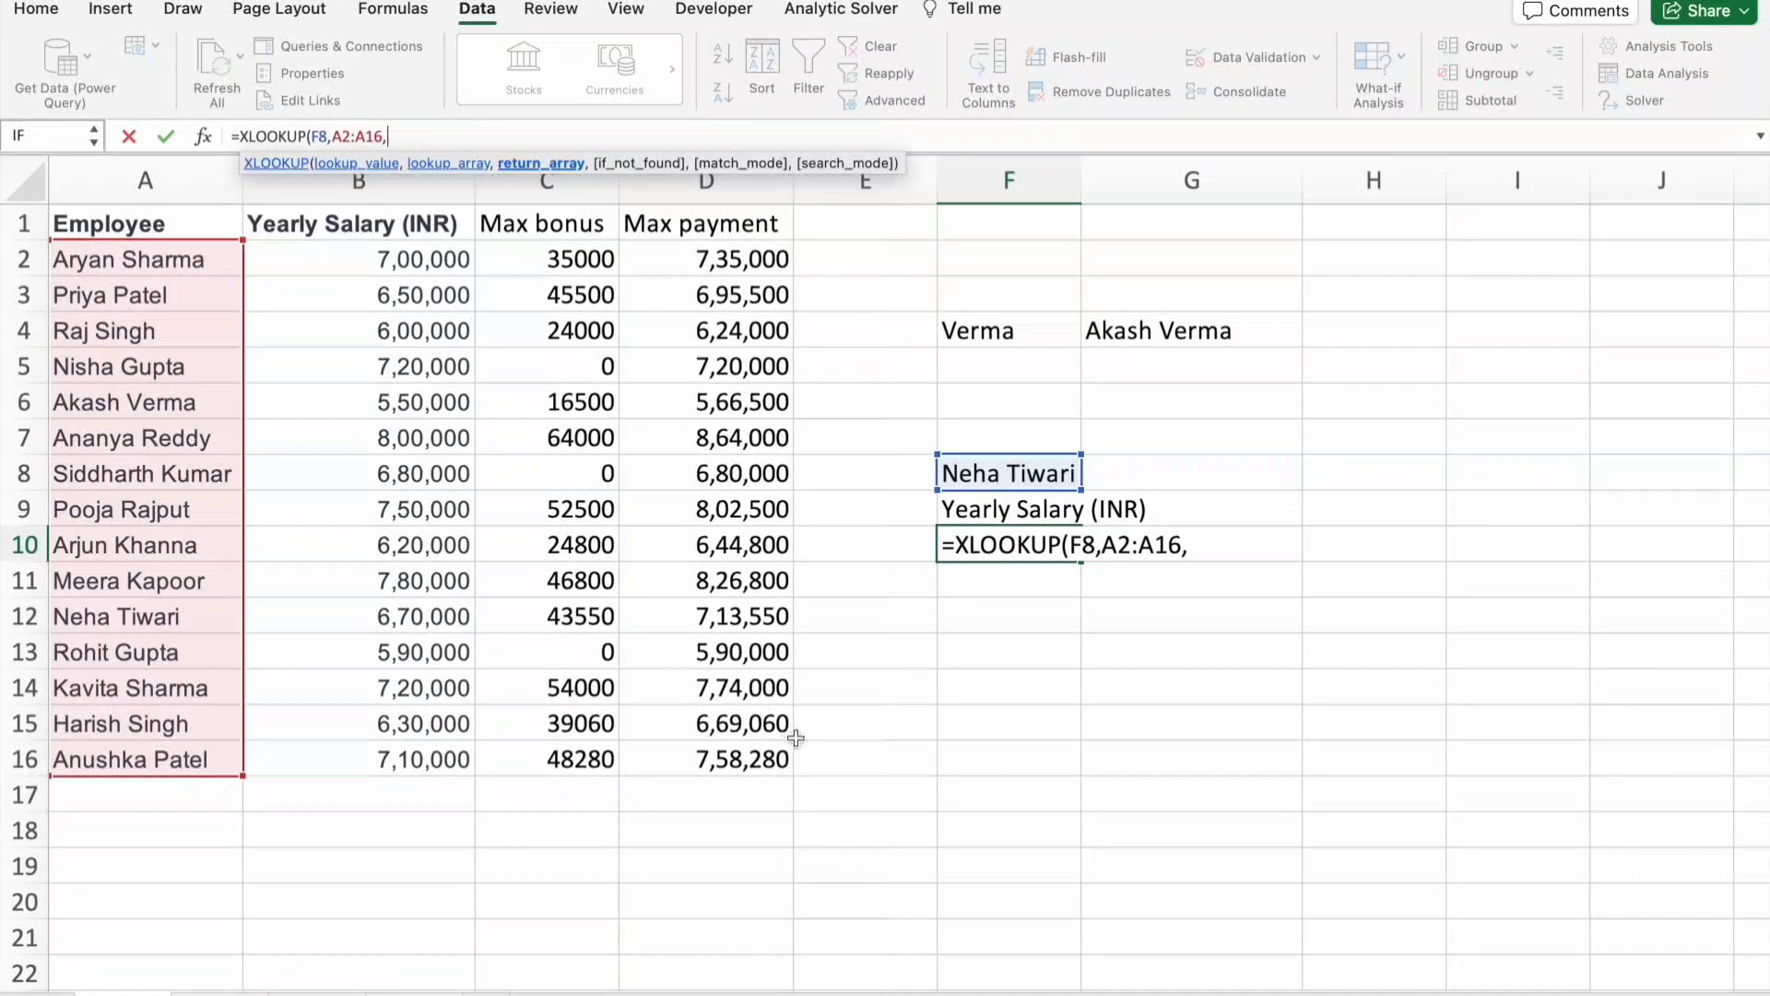
- Add B2:D16 as the formula's return range and insert a nested XLOOKUP function directly in front of it
click(339, 252)
drag(338, 252, 707, 781)
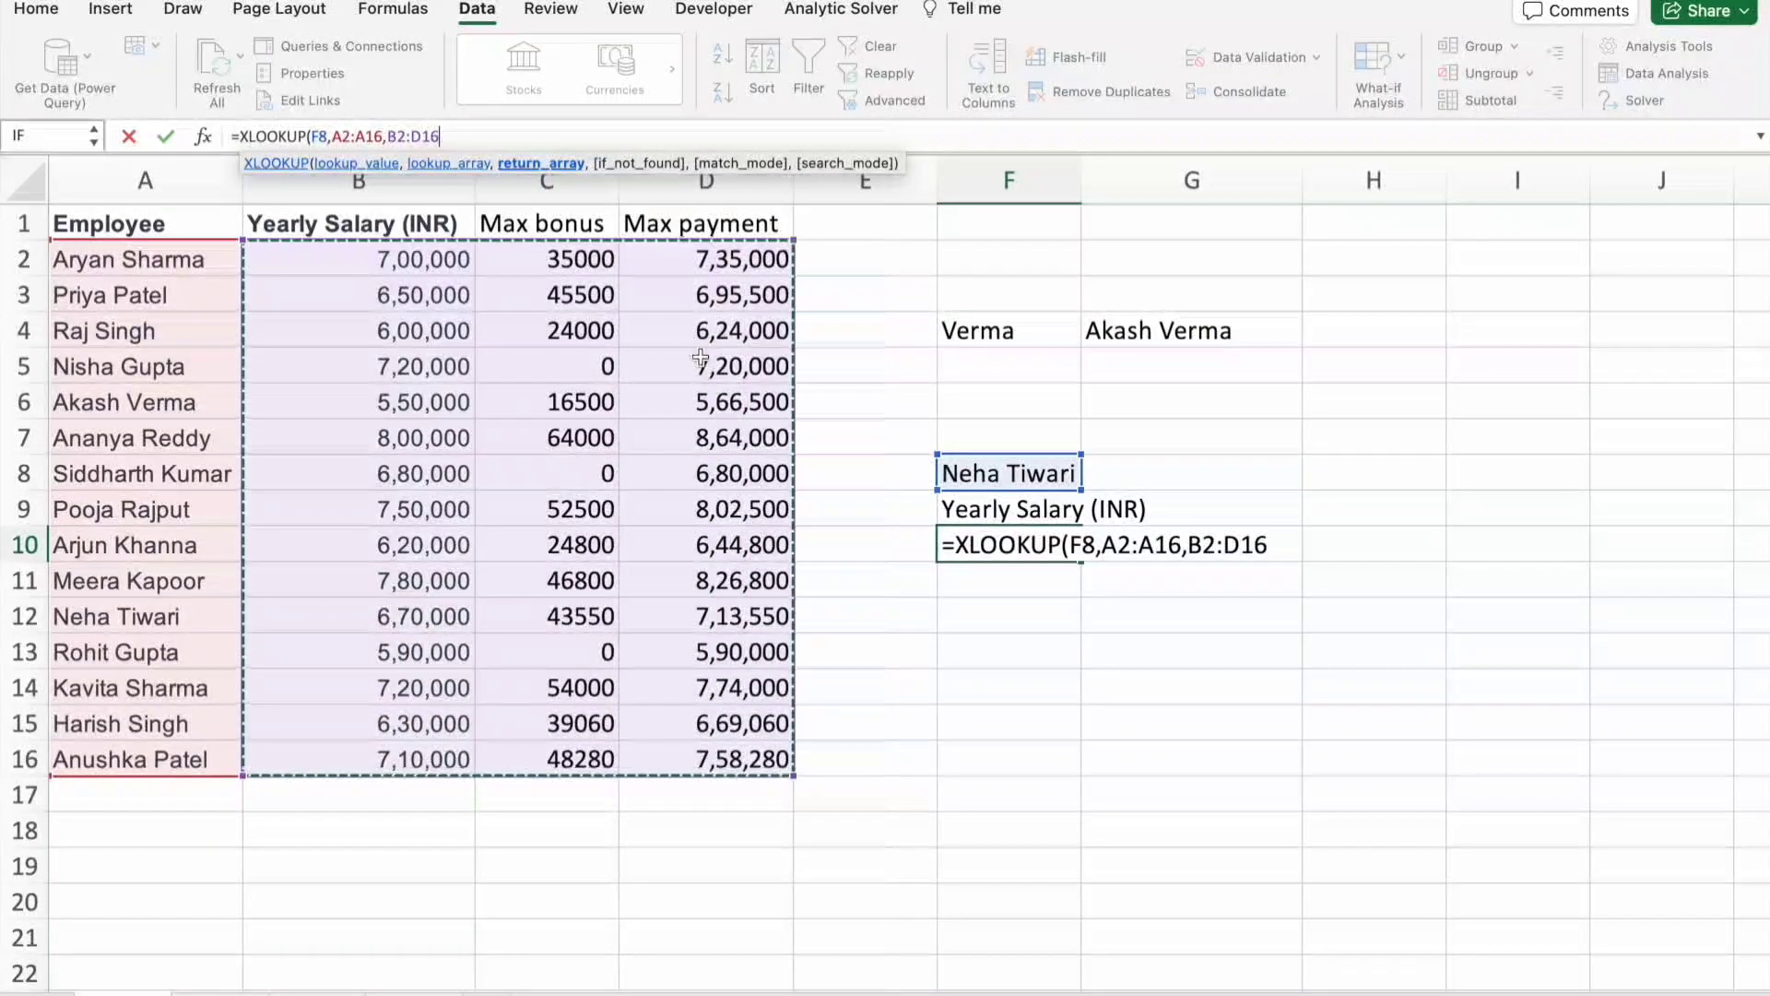
click(388, 136)
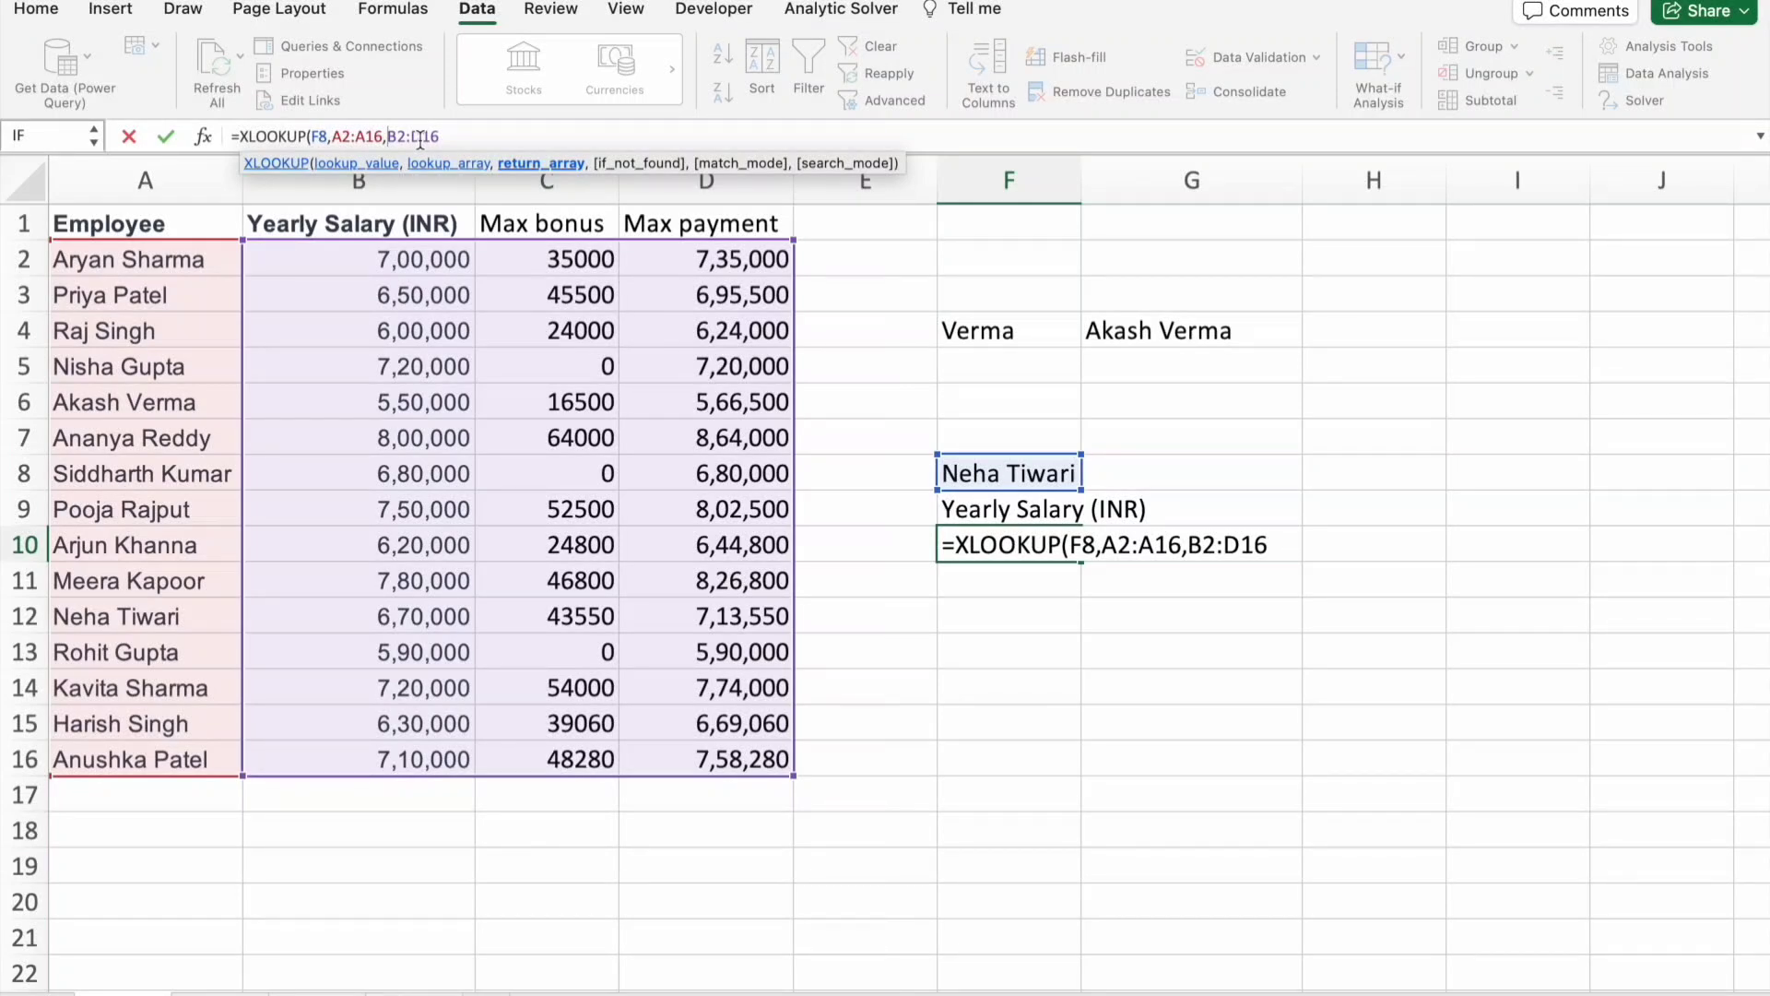
text(x)
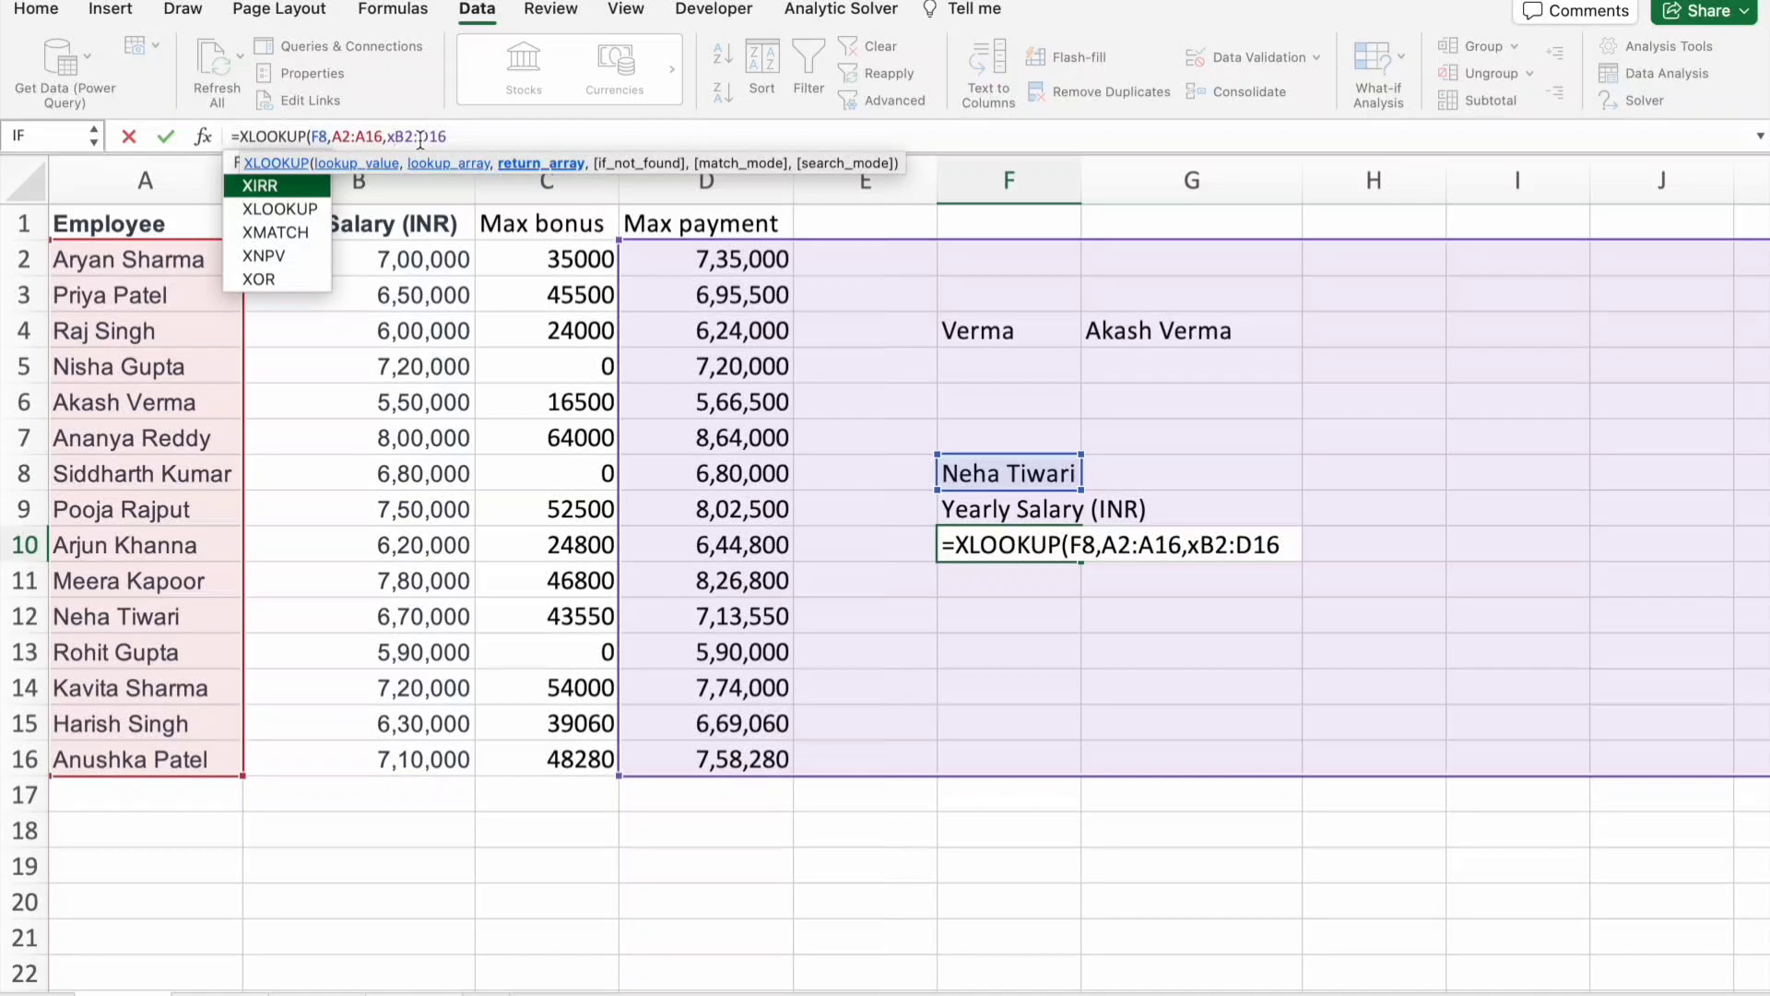
key(Down)
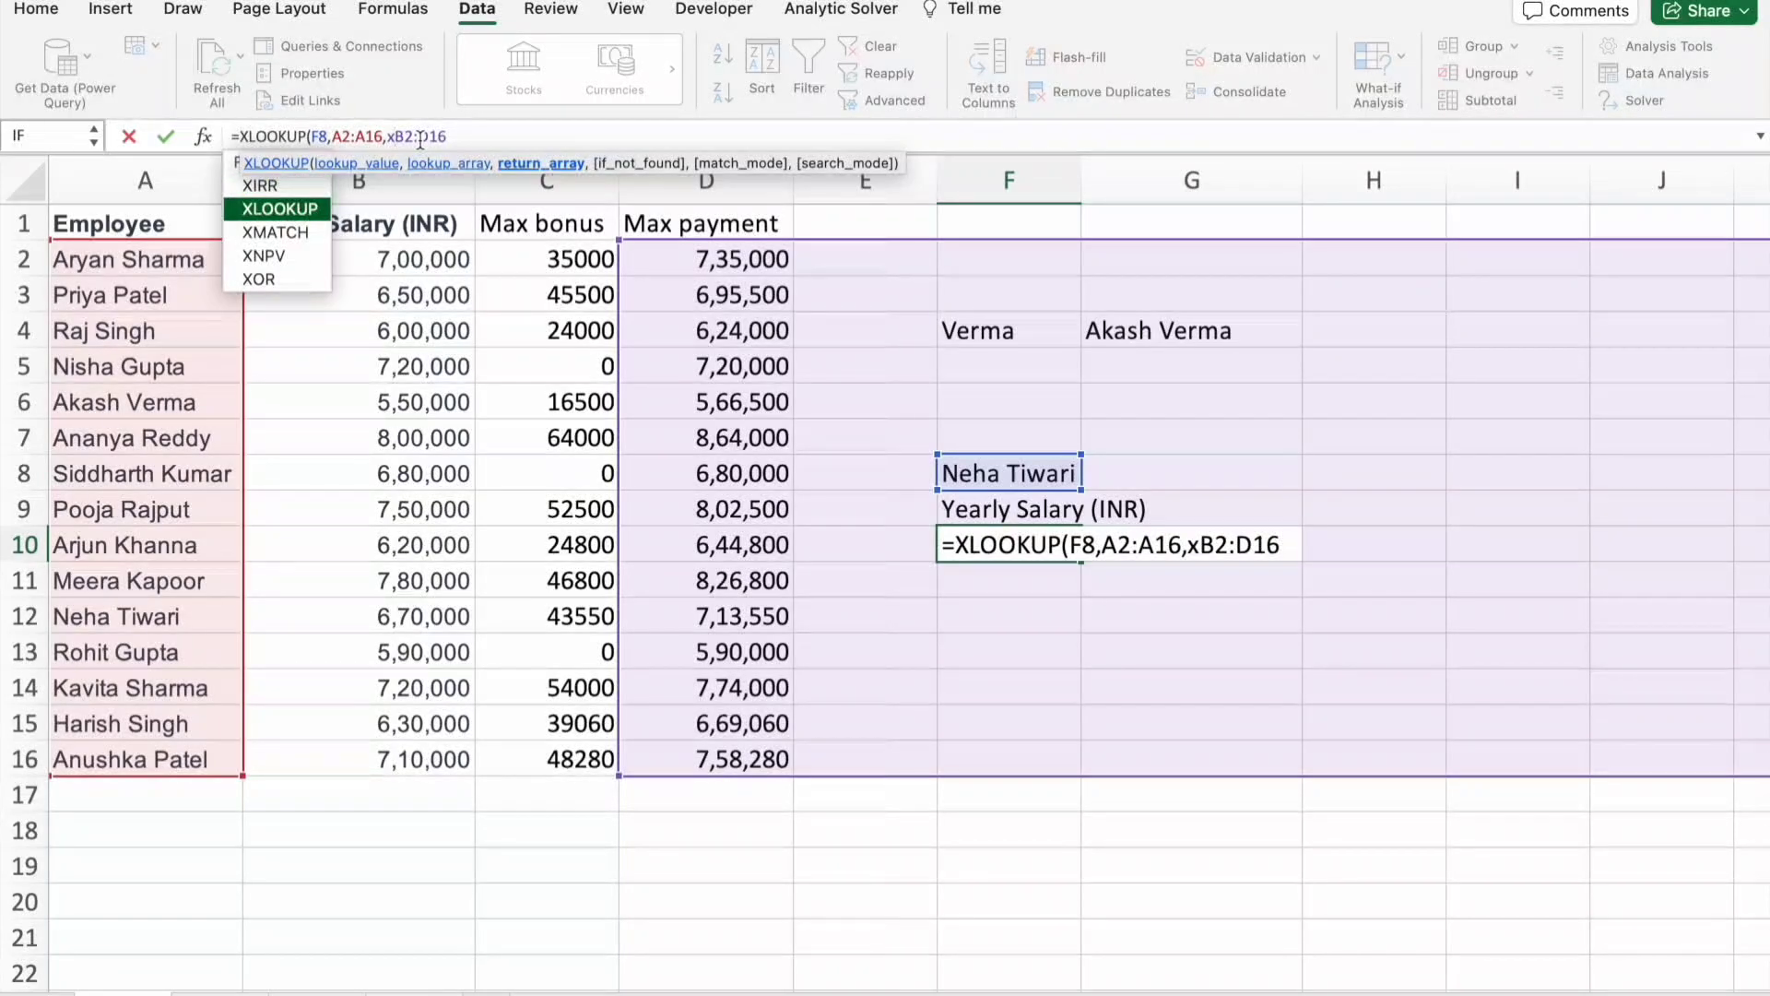
key(Tab)
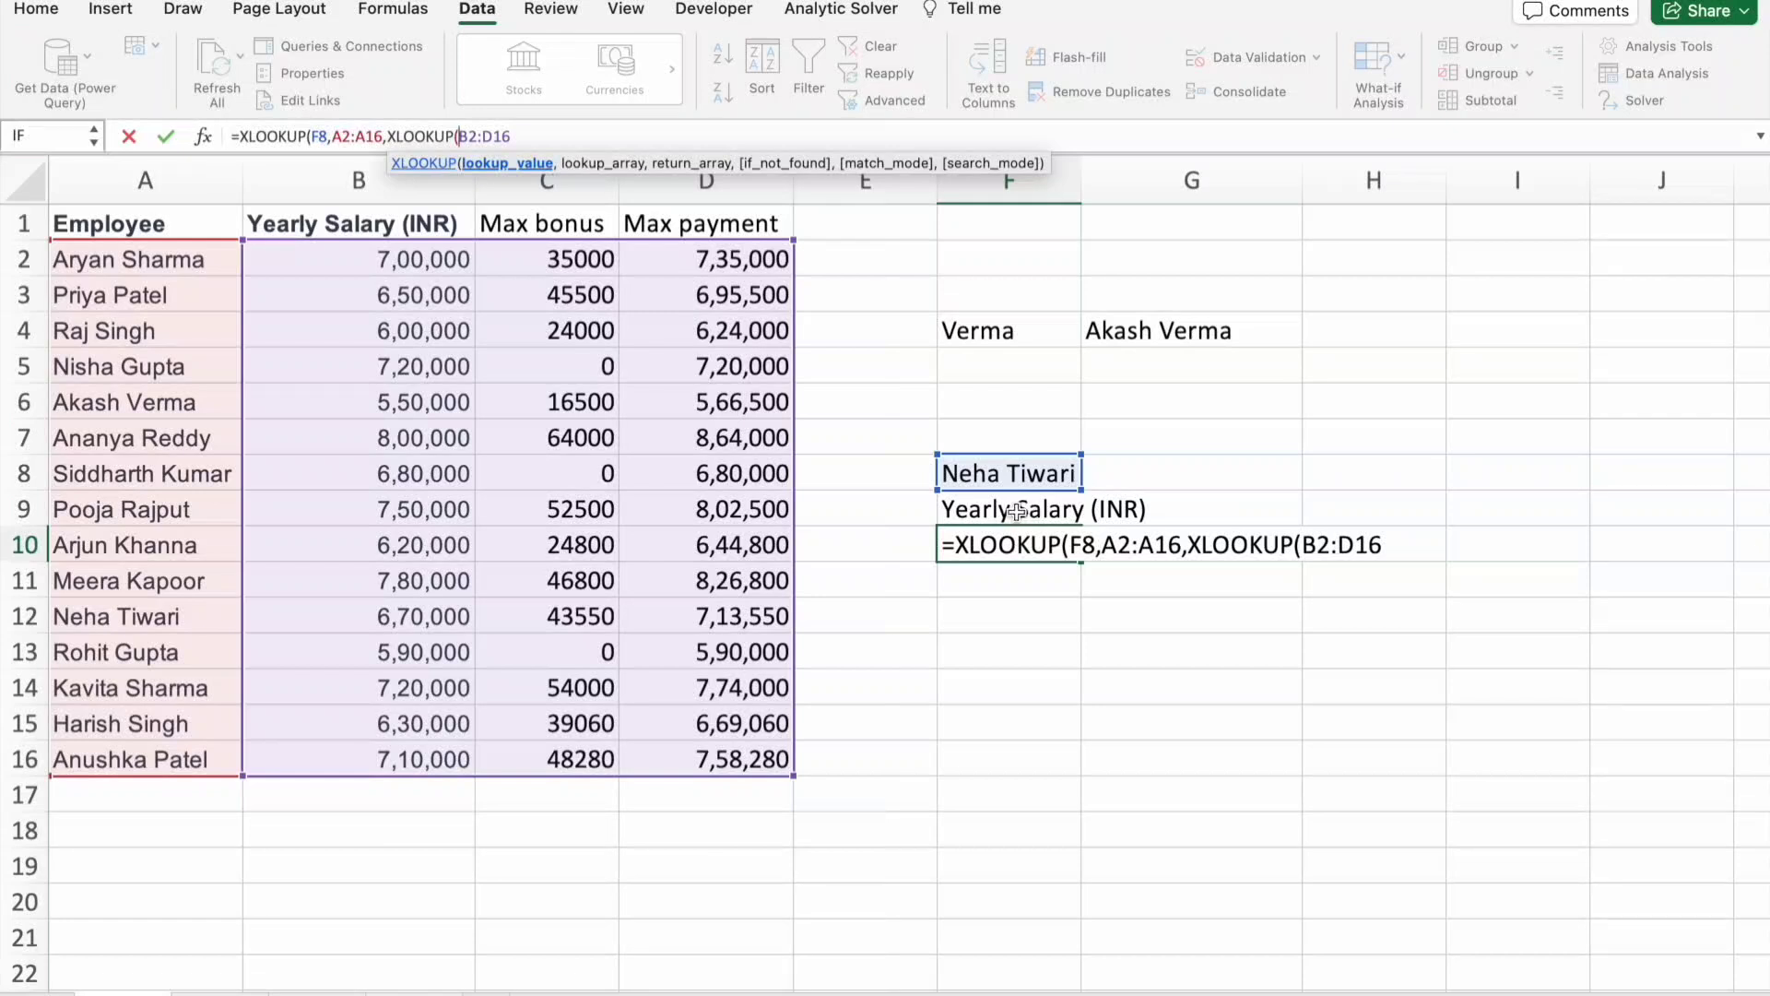
- Give the nested XLOOKUP the lookup value F9 and the header range B1:D1 as lookup array, ahead of B2:D16
click(1063, 511)
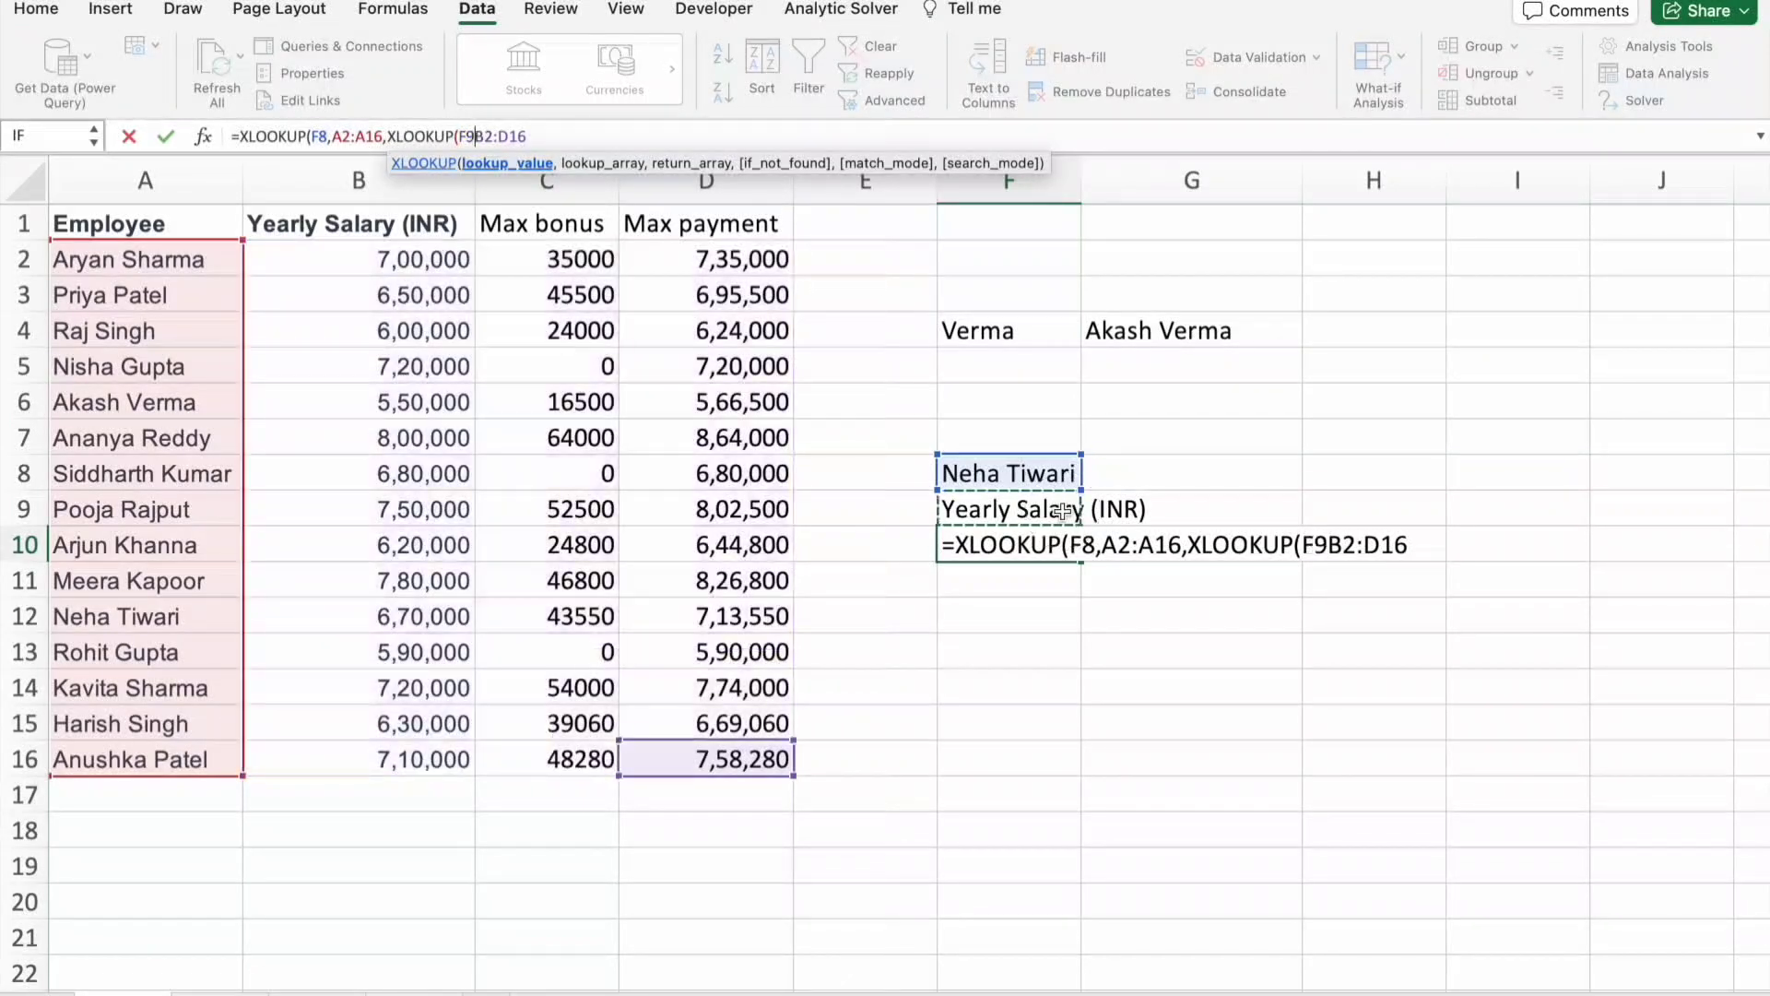
text(,)
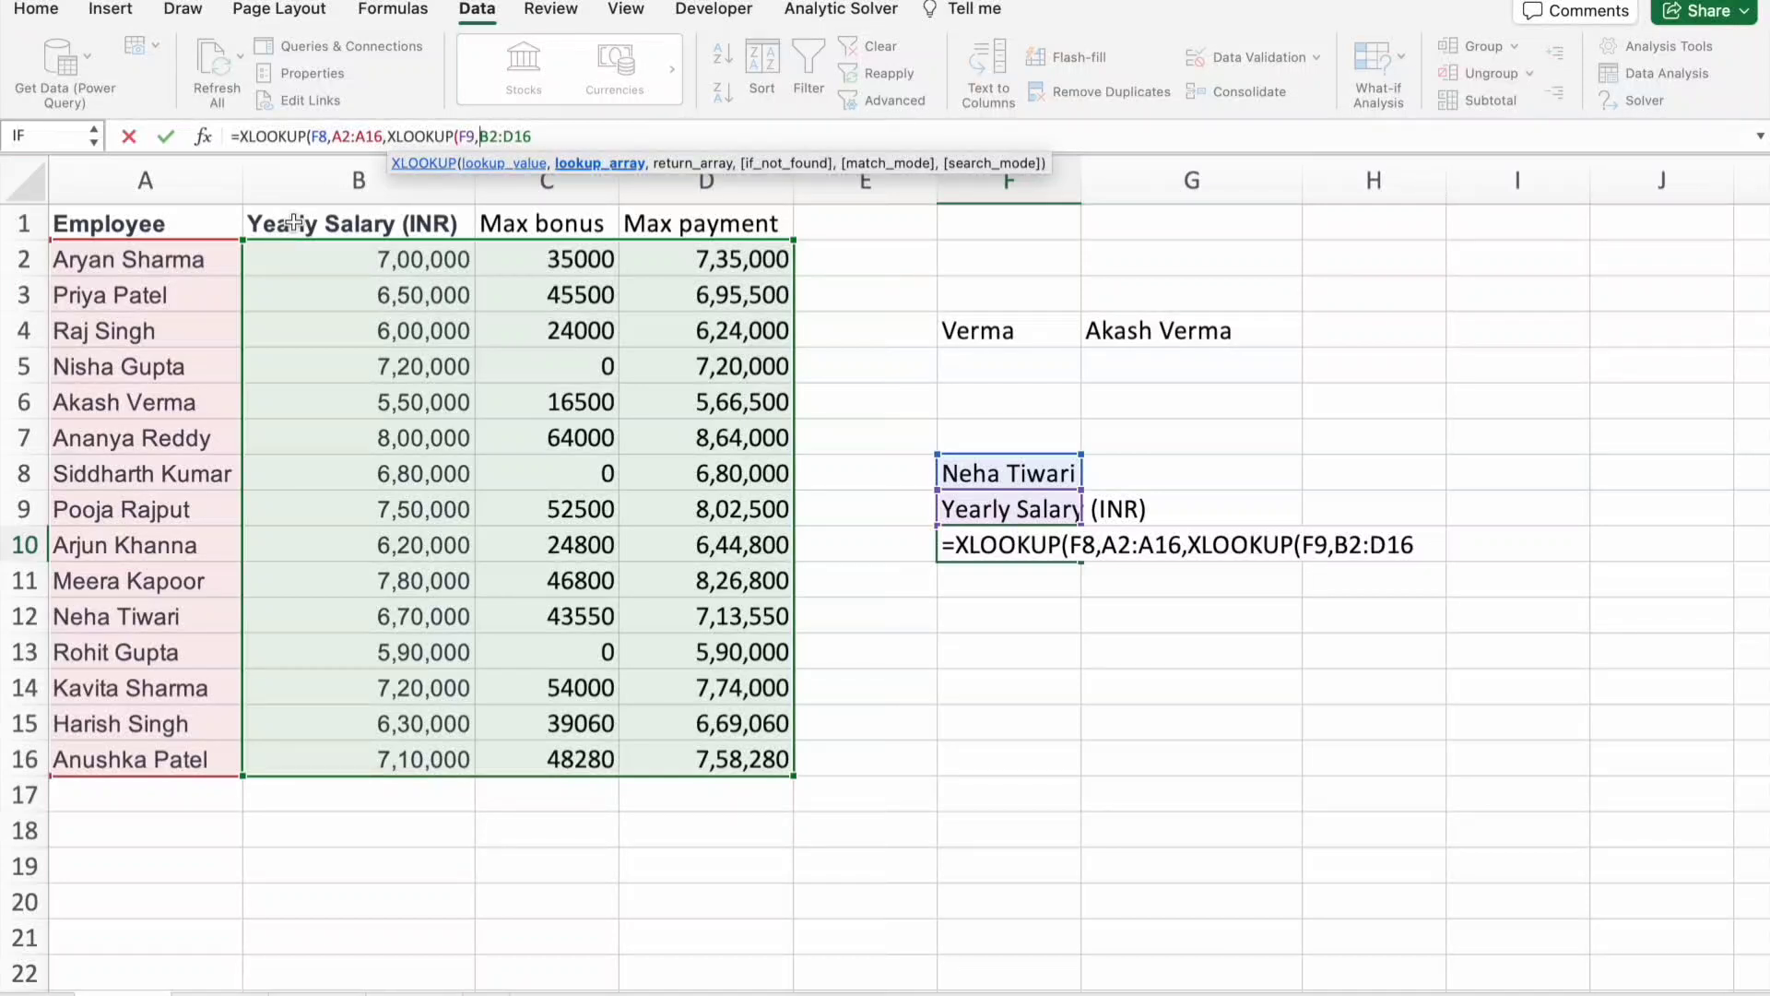
drag(293, 222, 731, 213)
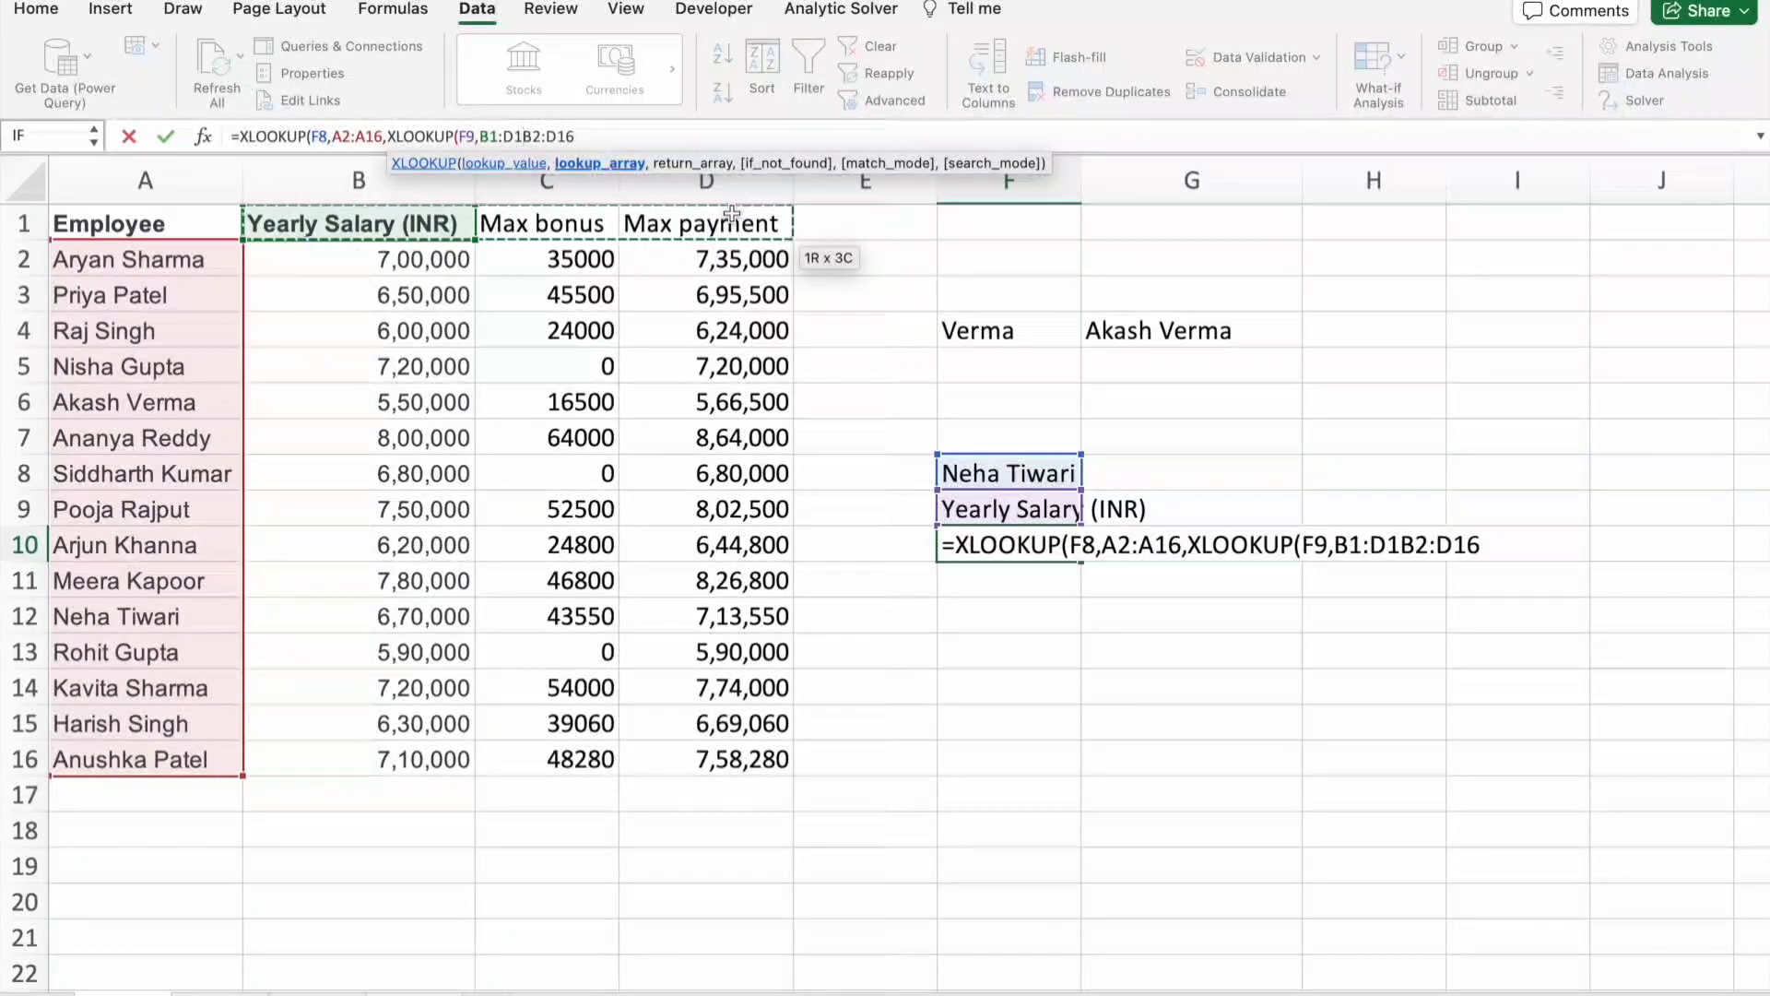
text(,)
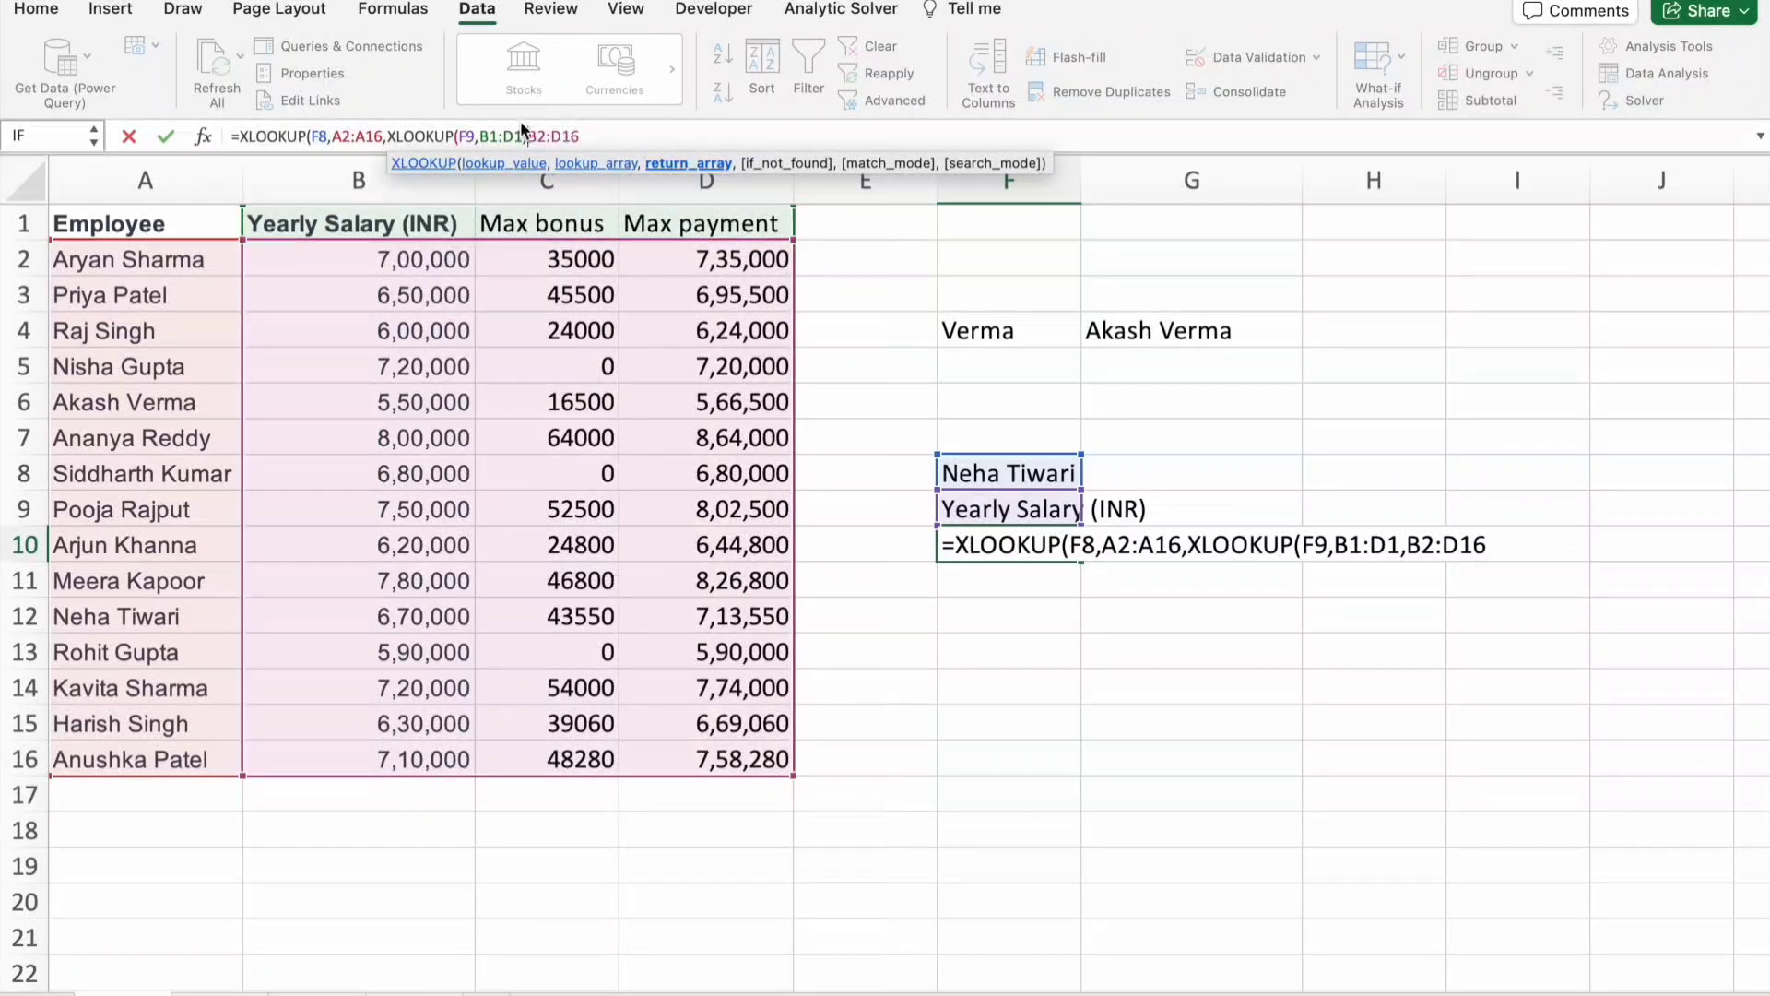
- Close and enter the nested XLOOKUP formula in F10, accepting the proposed parenthesis correction, and check its result against the salary in B12
click(582, 136)
text(,)
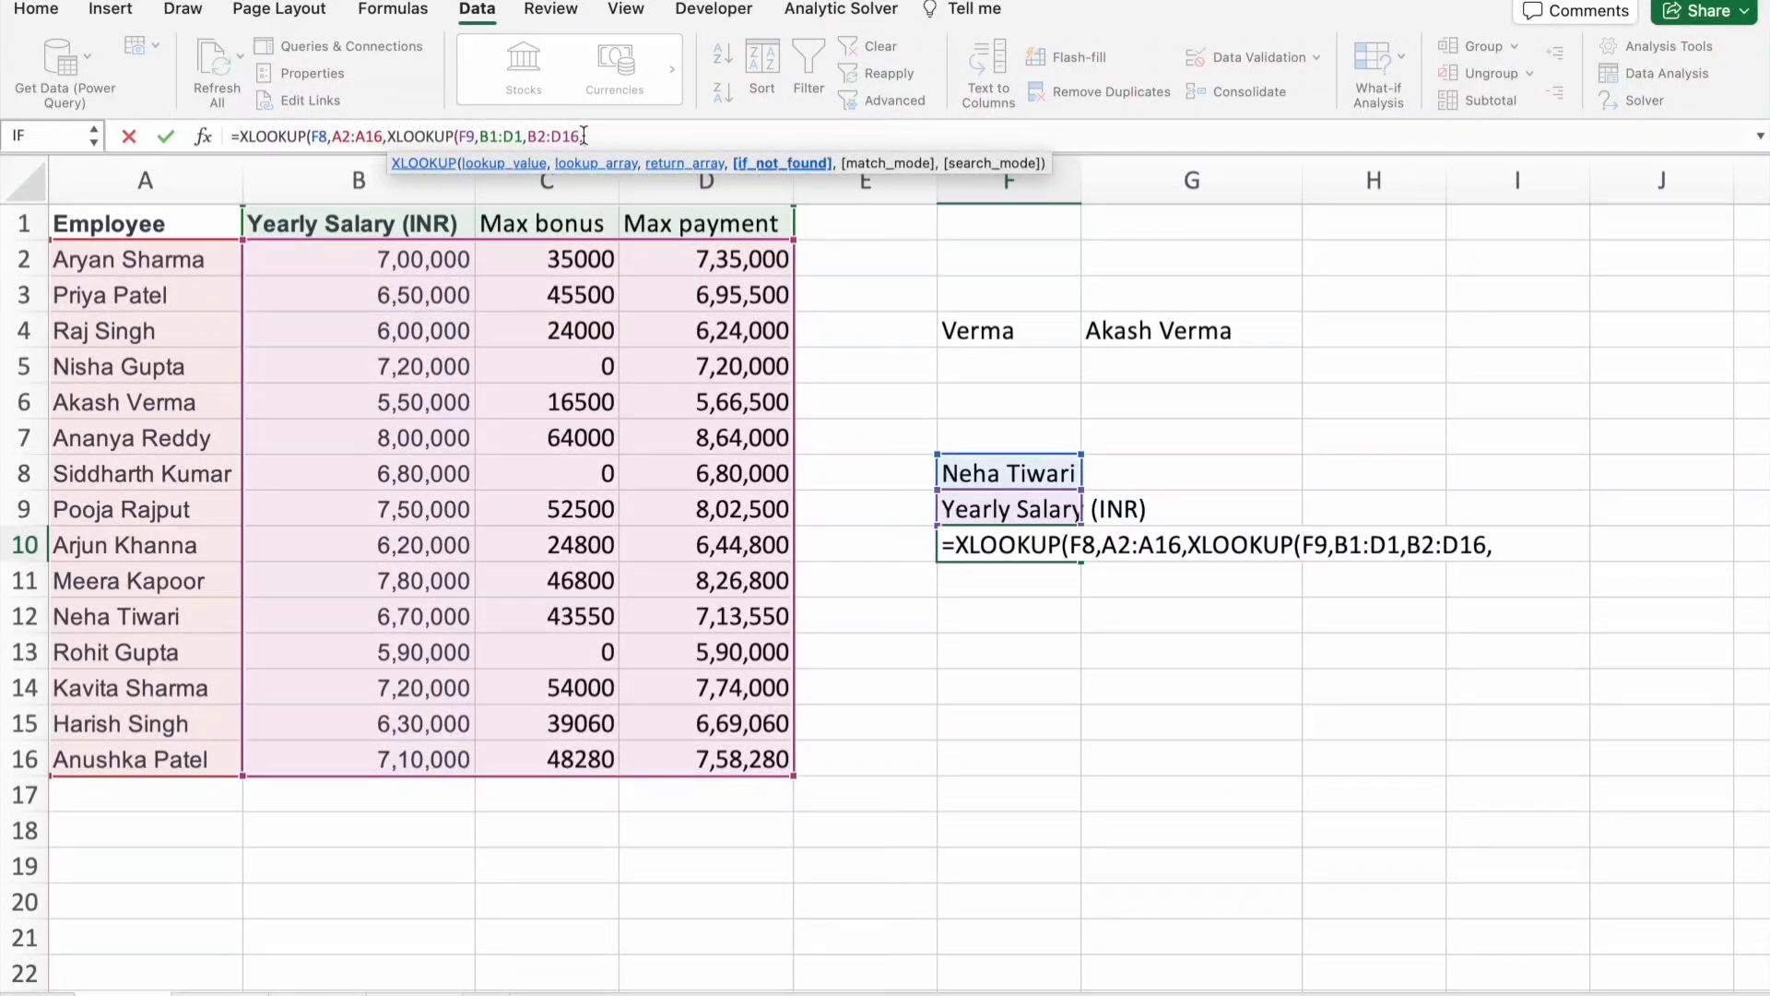
key(BackSpace)
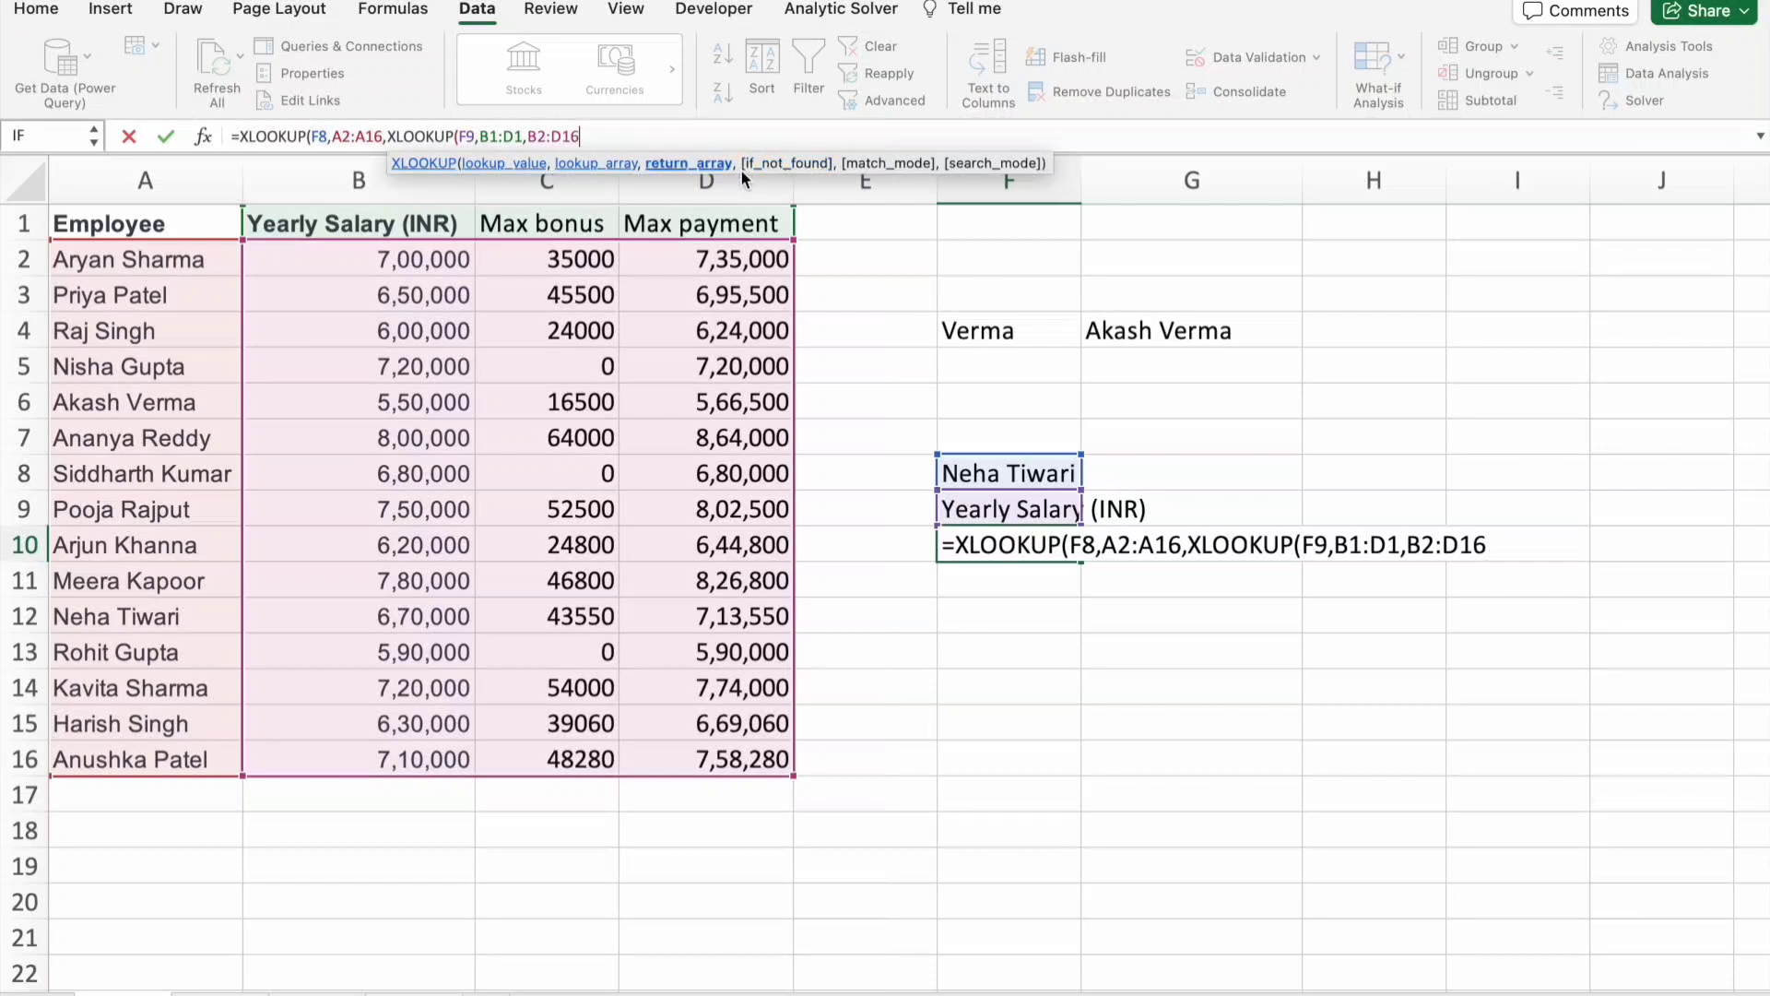
text())
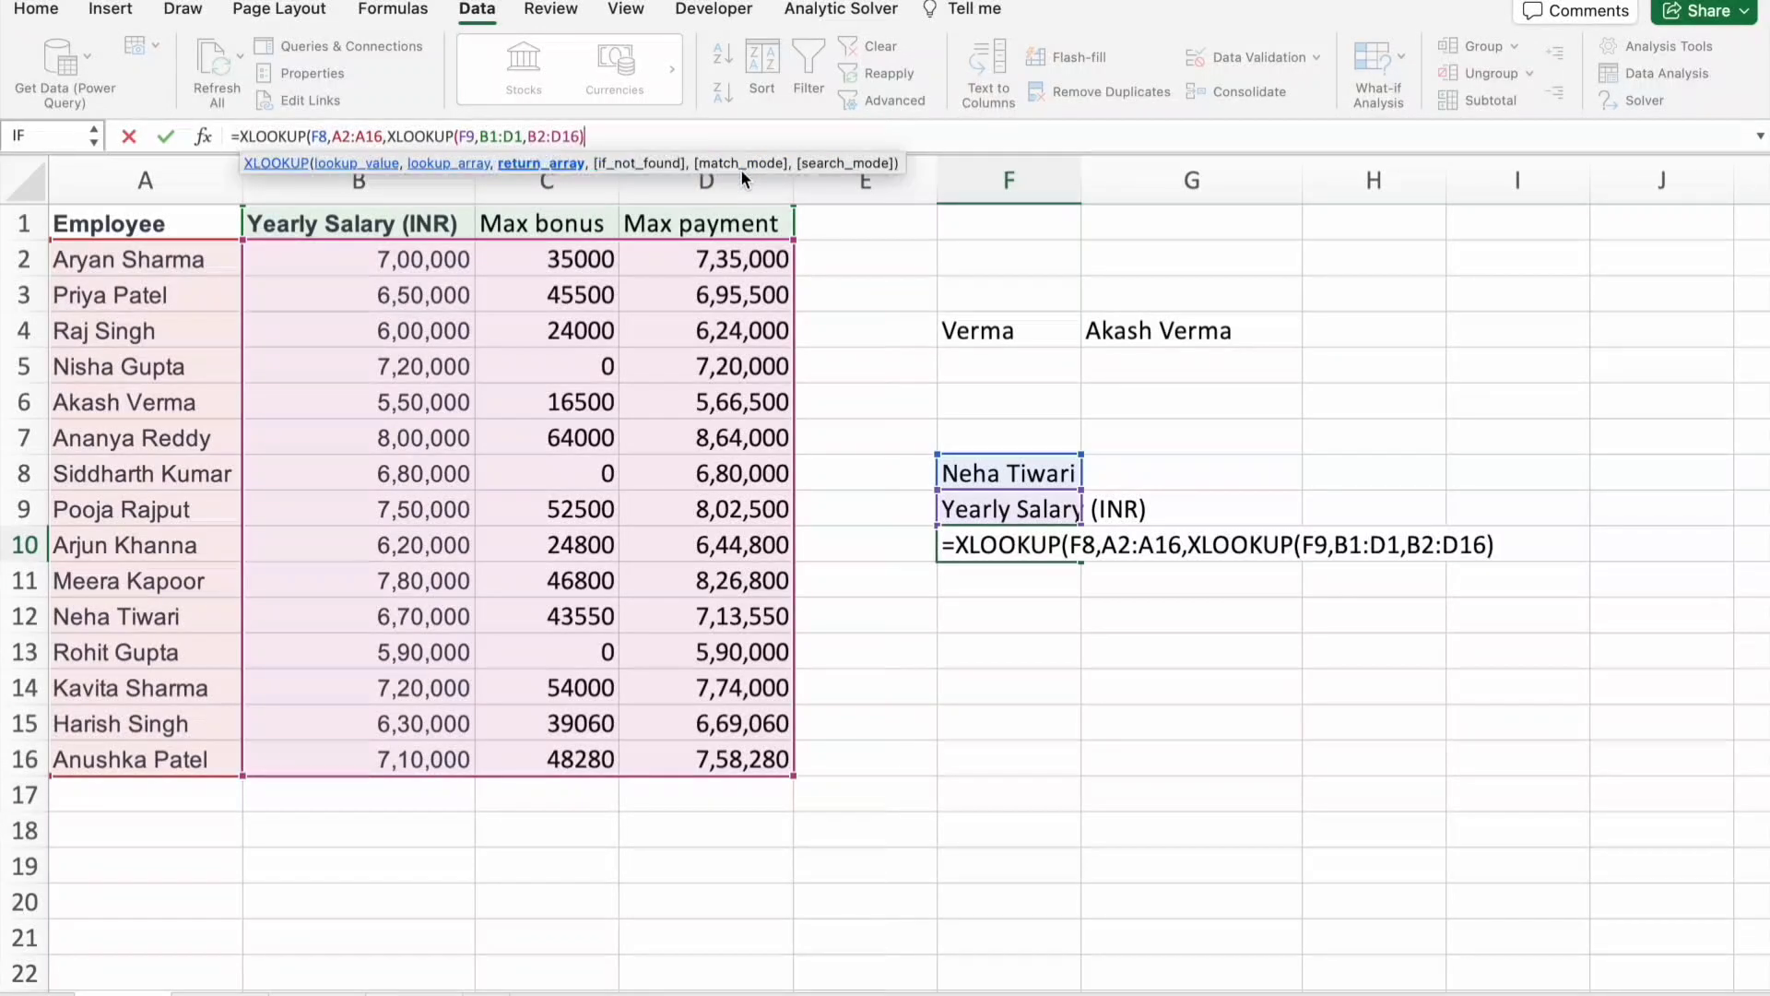
key(Return)
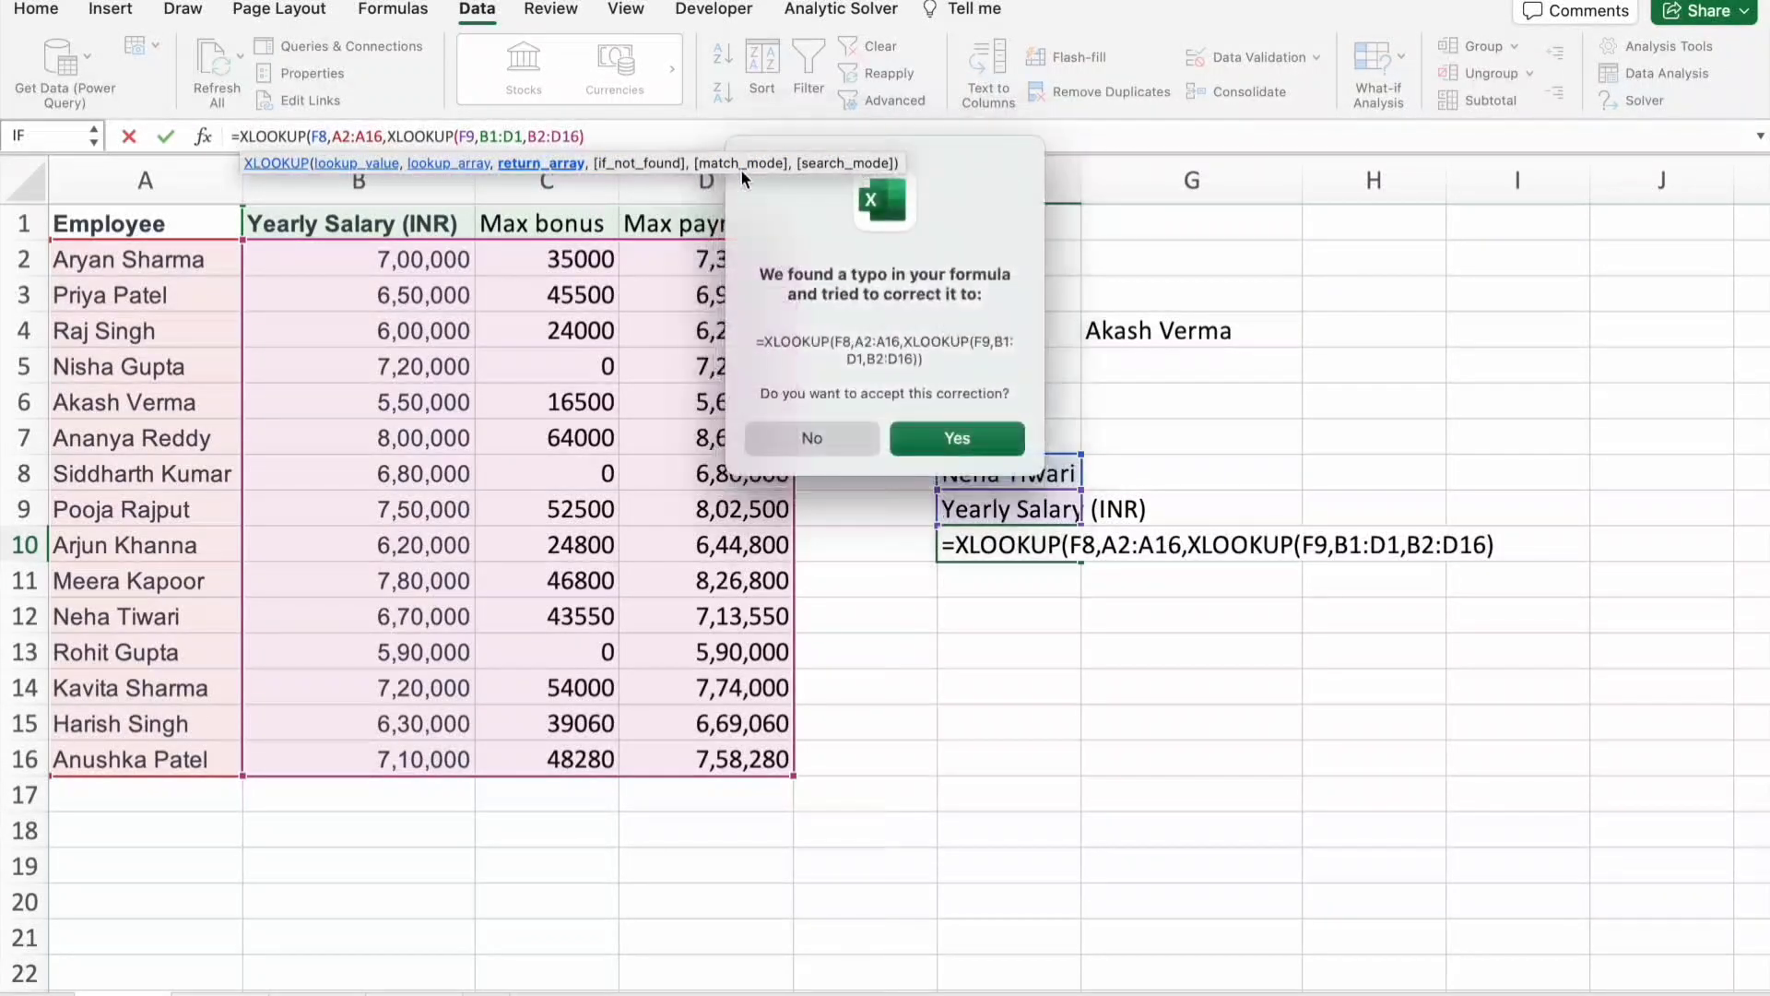
click(966, 441)
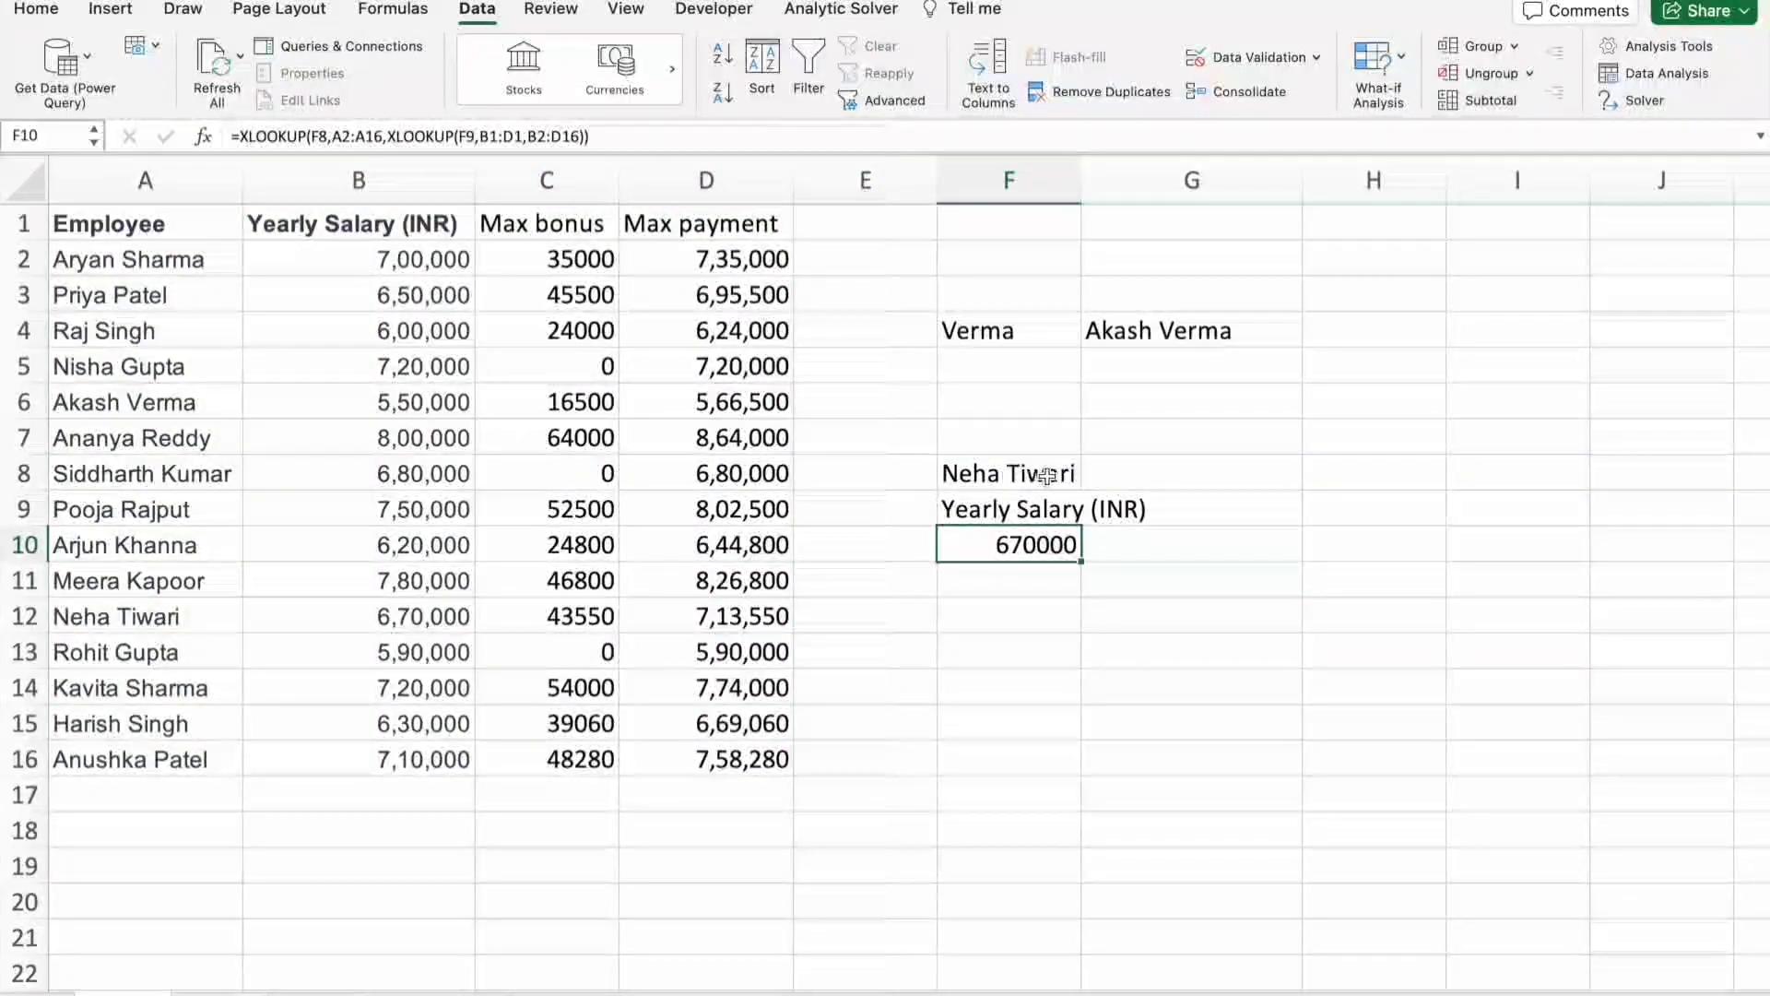
click(134, 616)
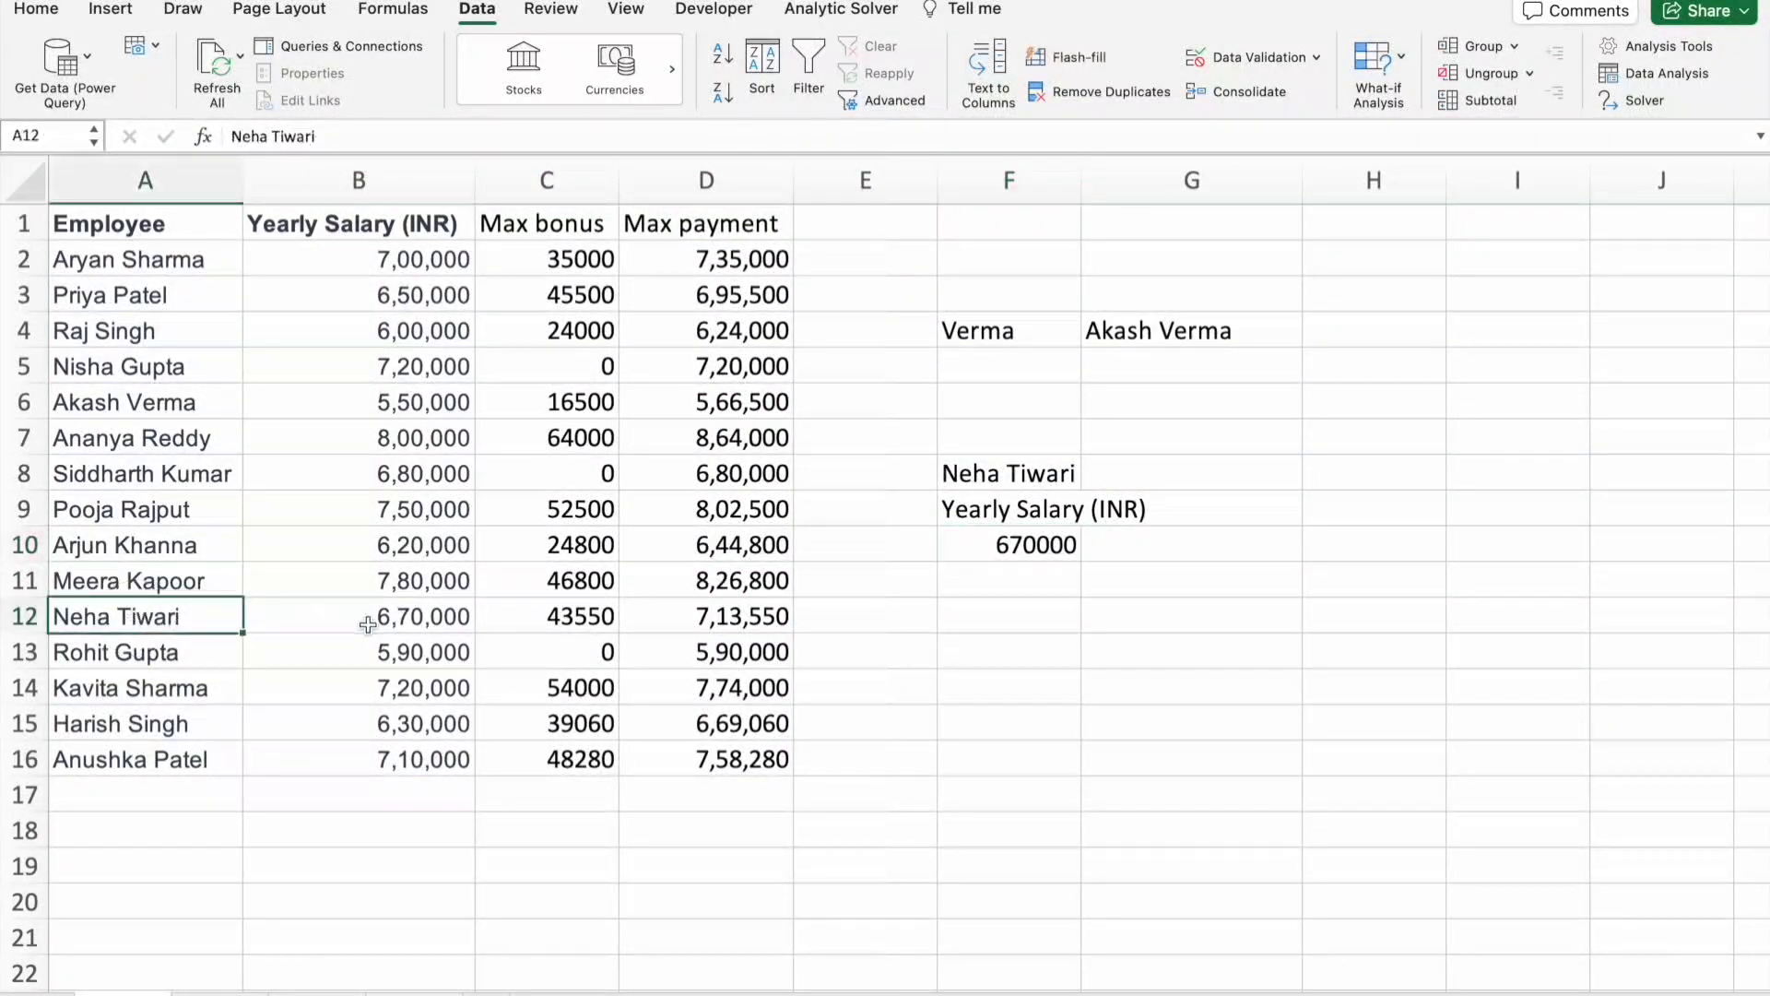
click(369, 626)
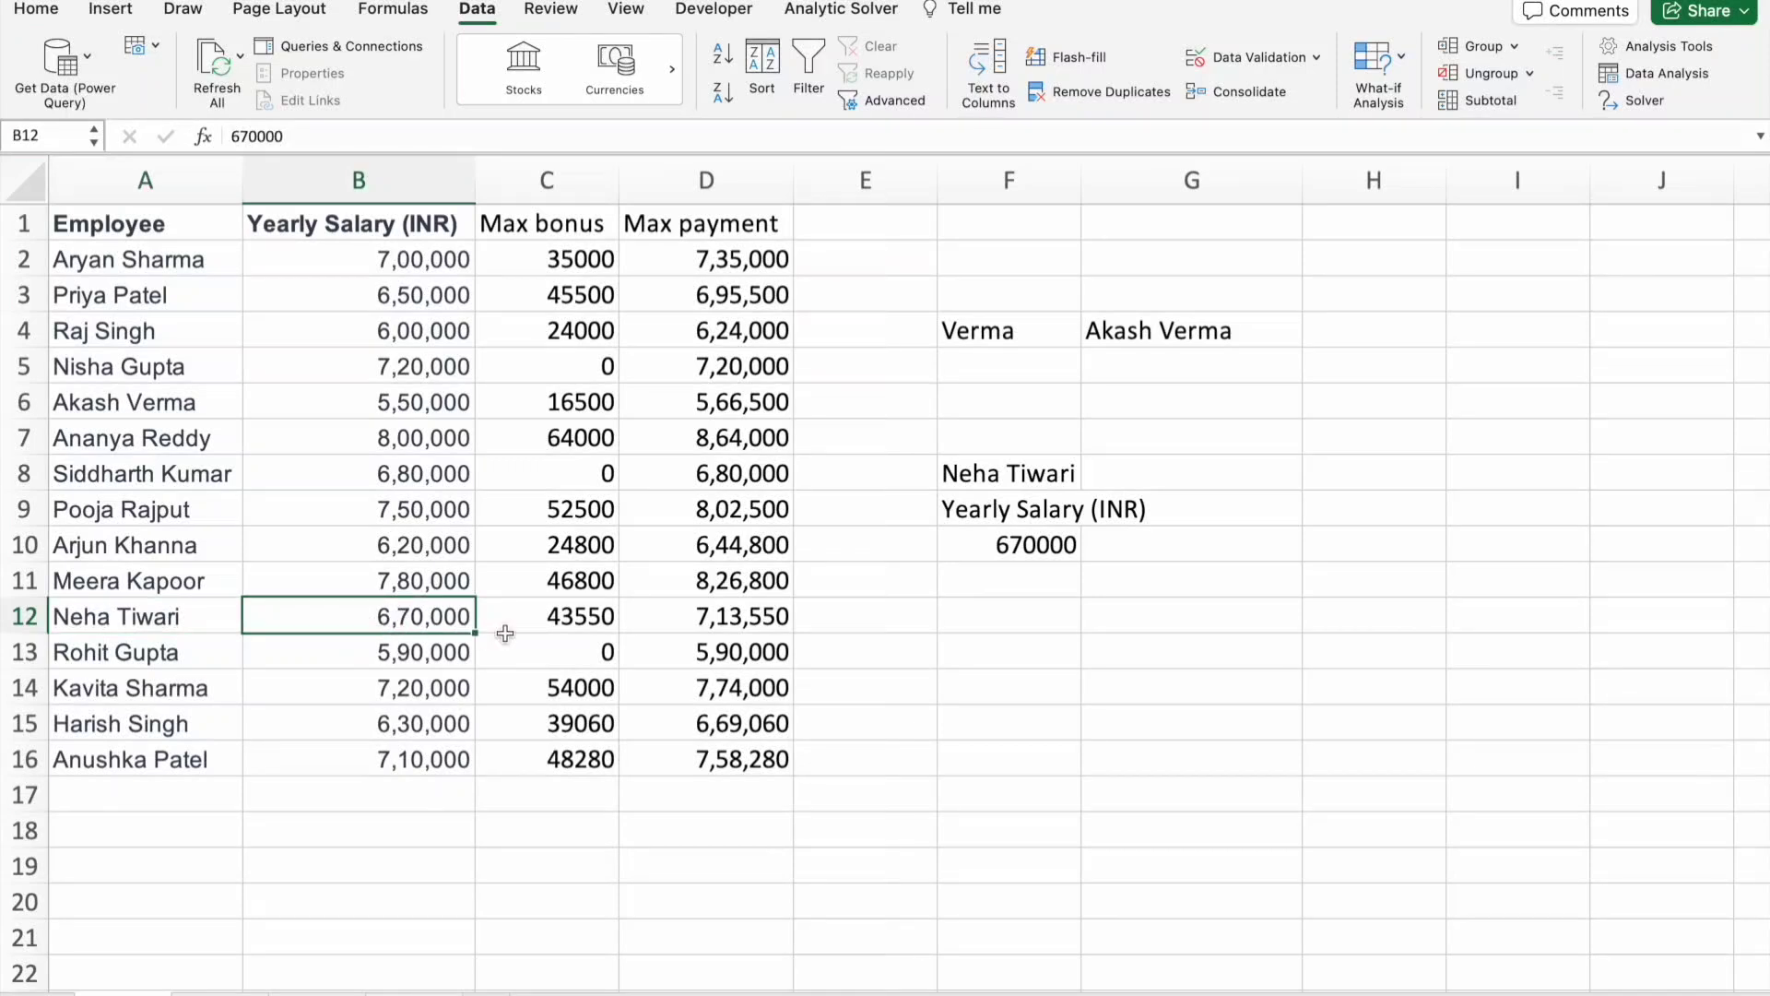
- Choose Max bonus from the F9 drop-down and compare the F10 result with the figures in row 12
click(1040, 507)
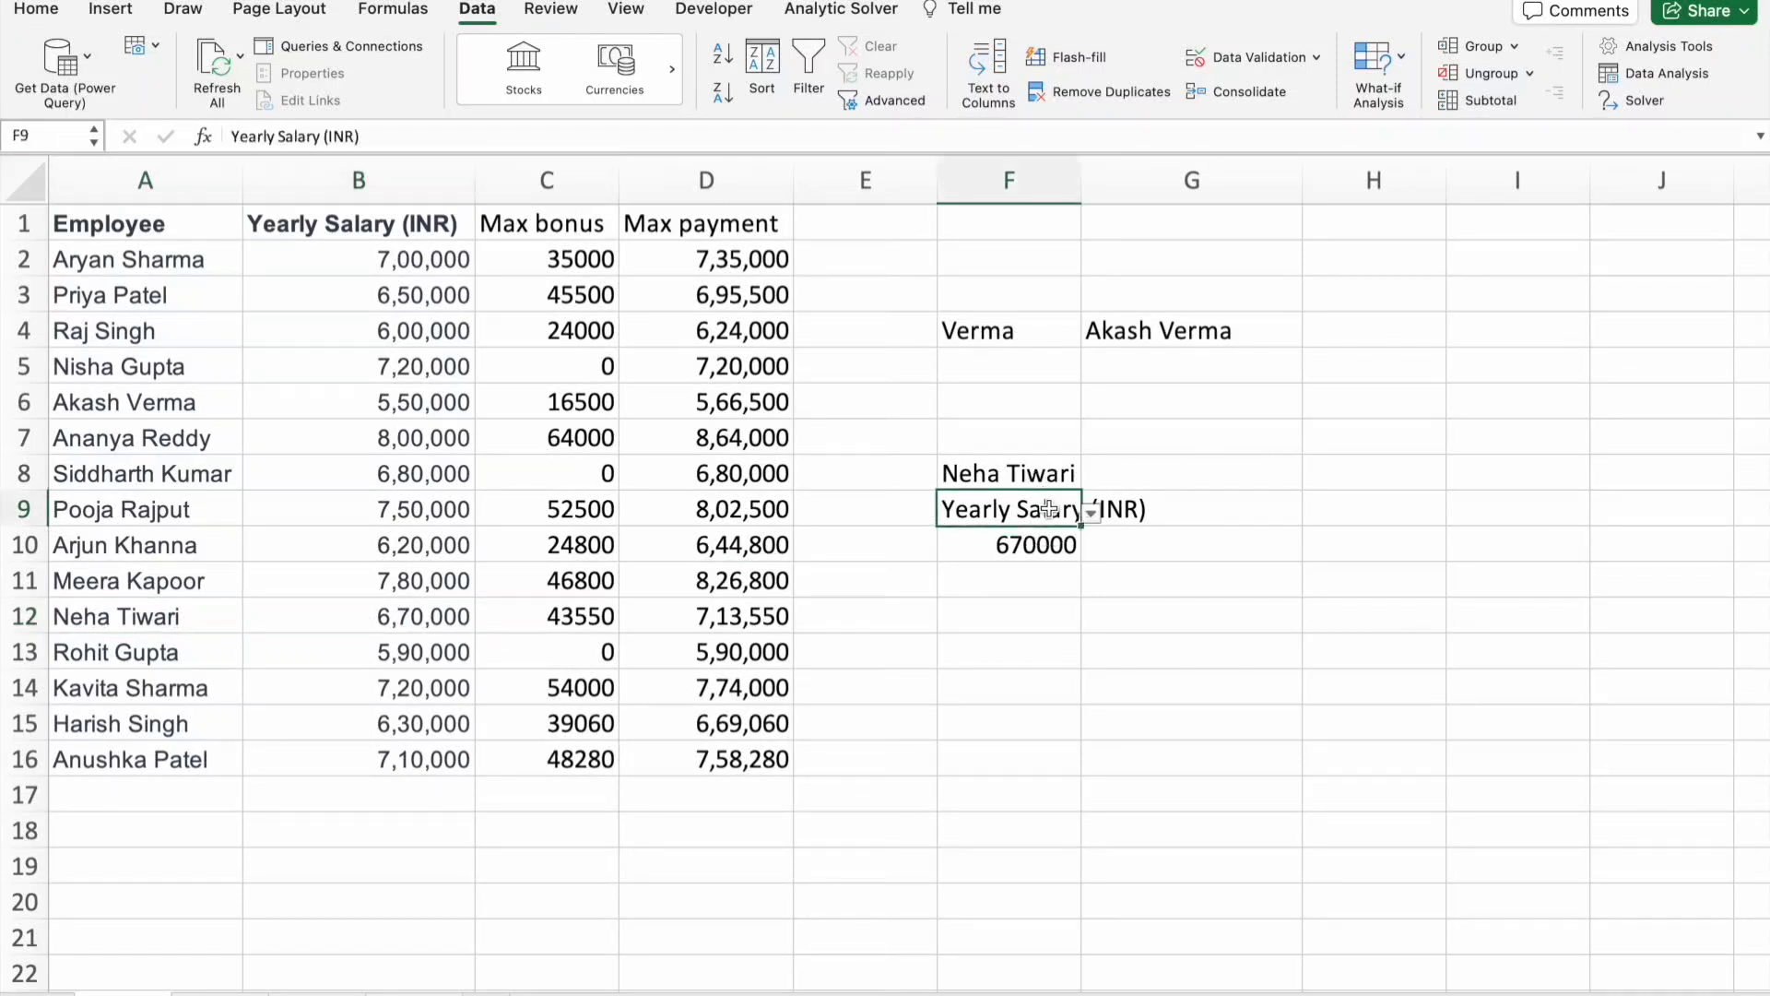
click(1091, 513)
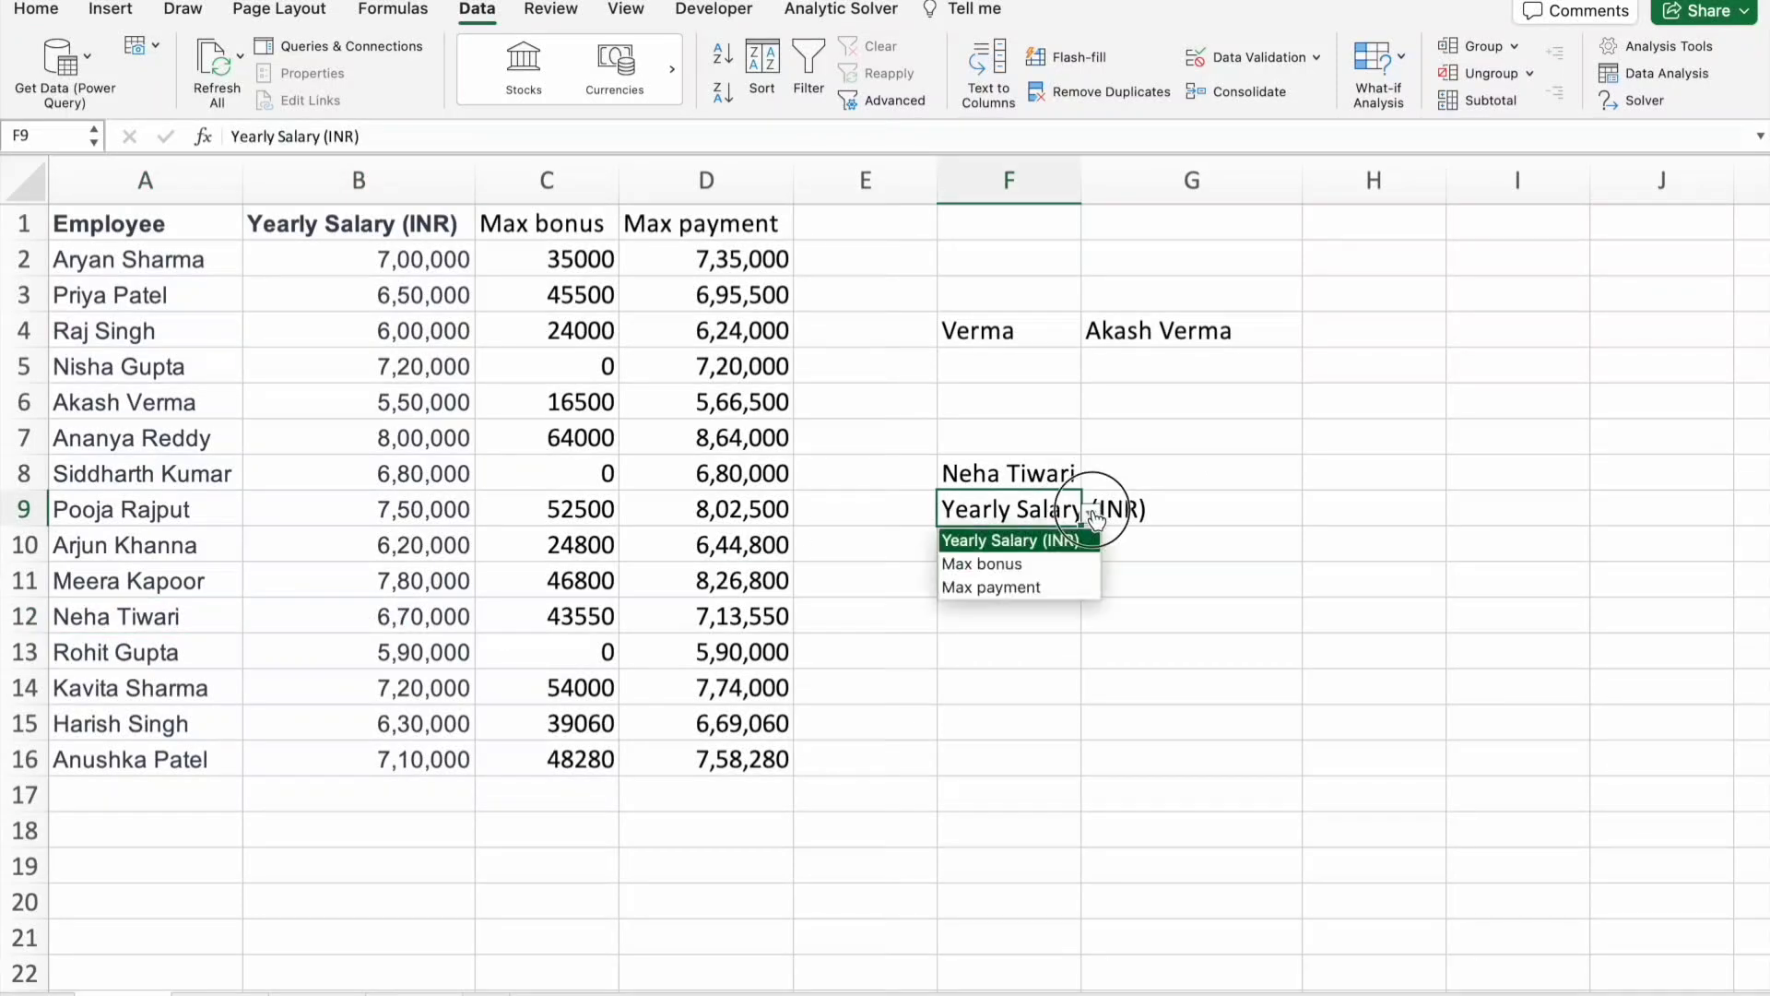
click(1064, 562)
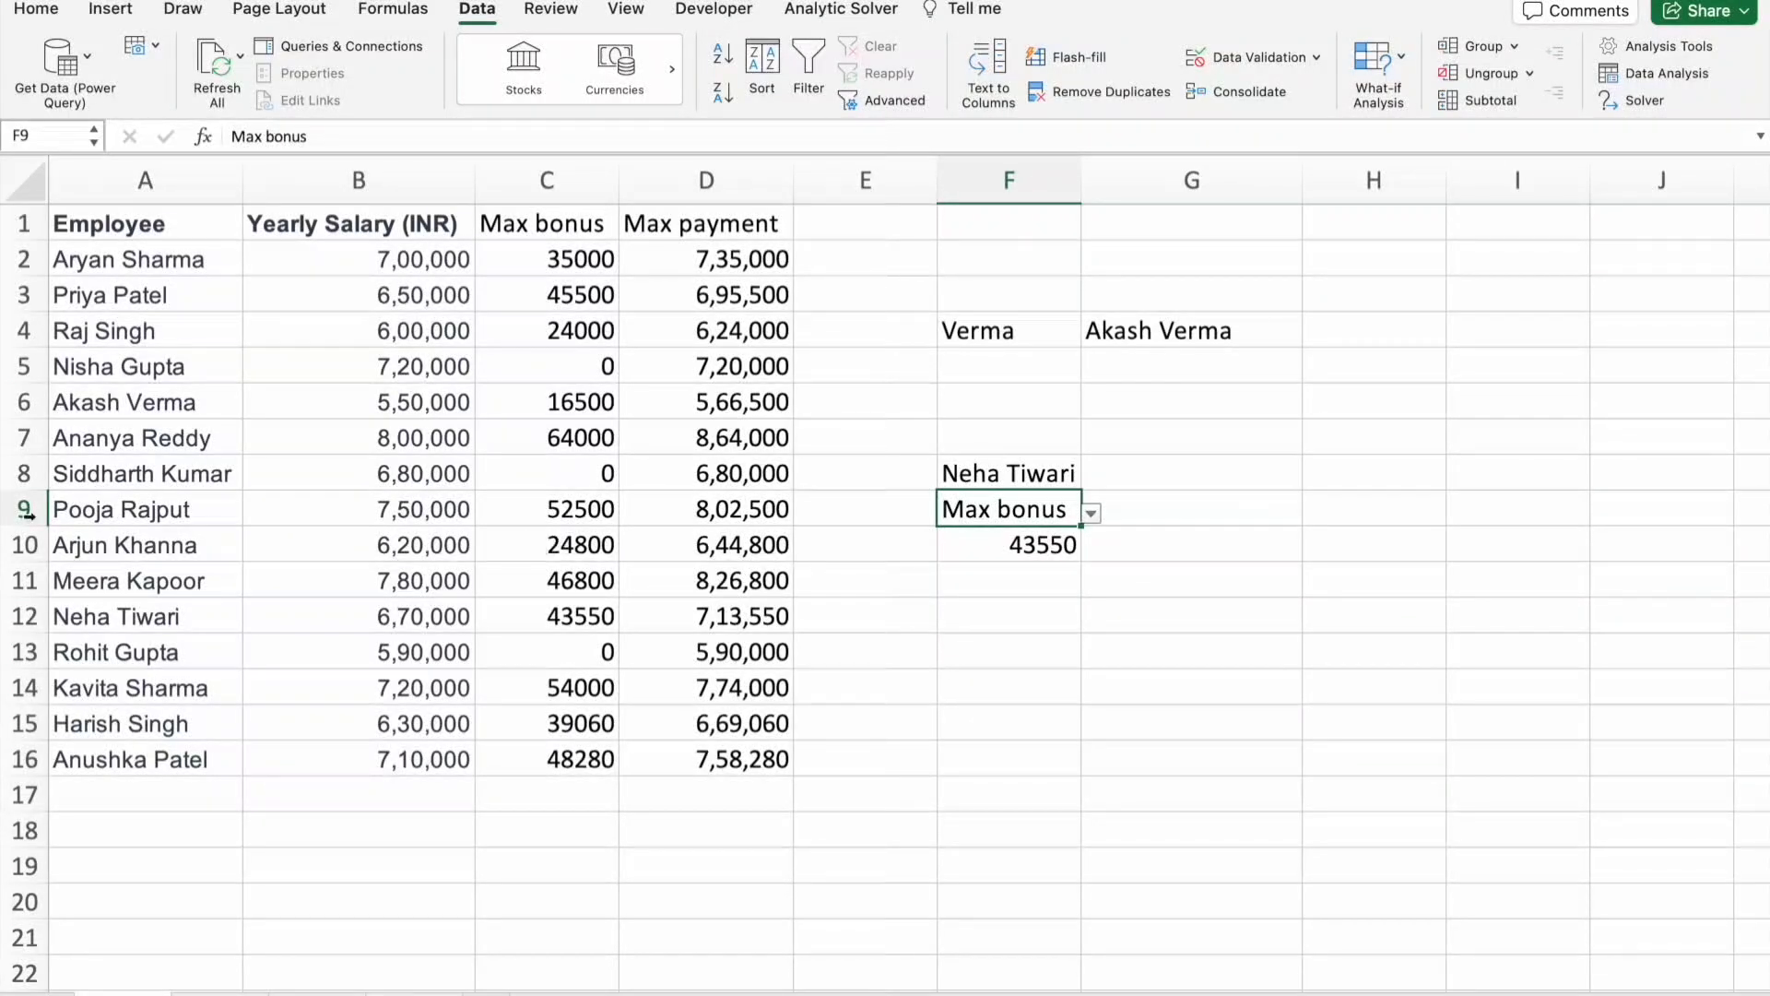
drag(140, 612, 699, 604)
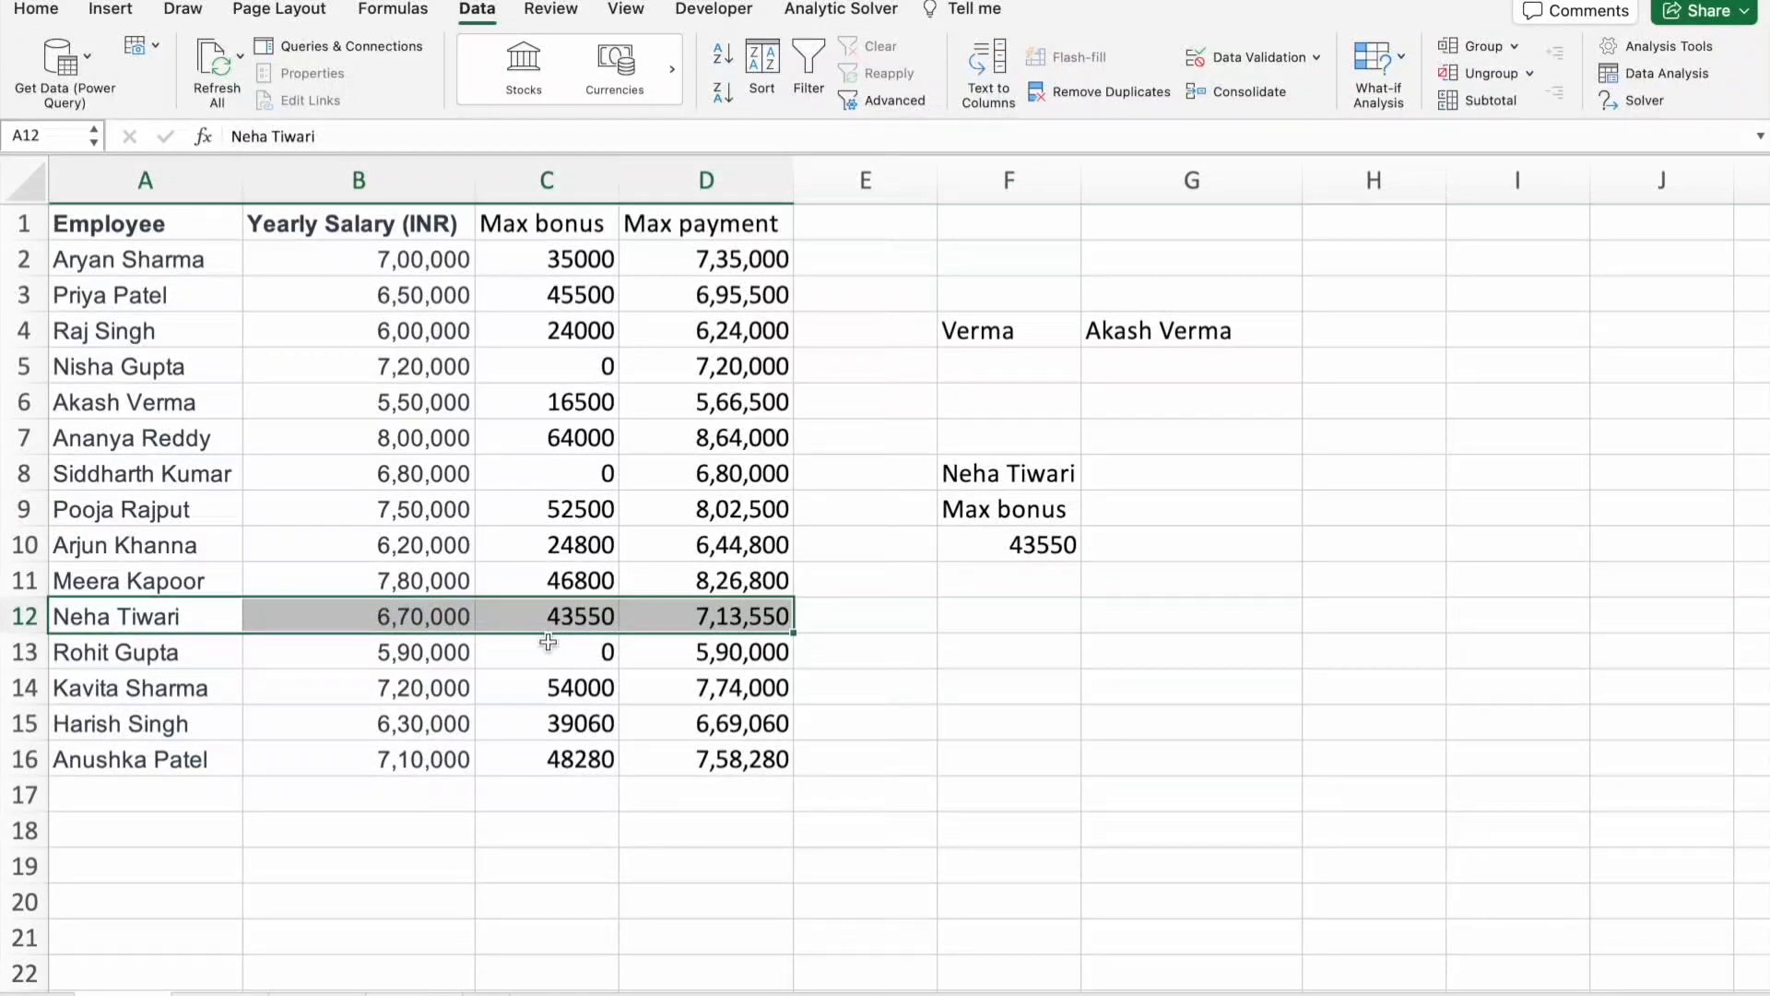
click(1036, 546)
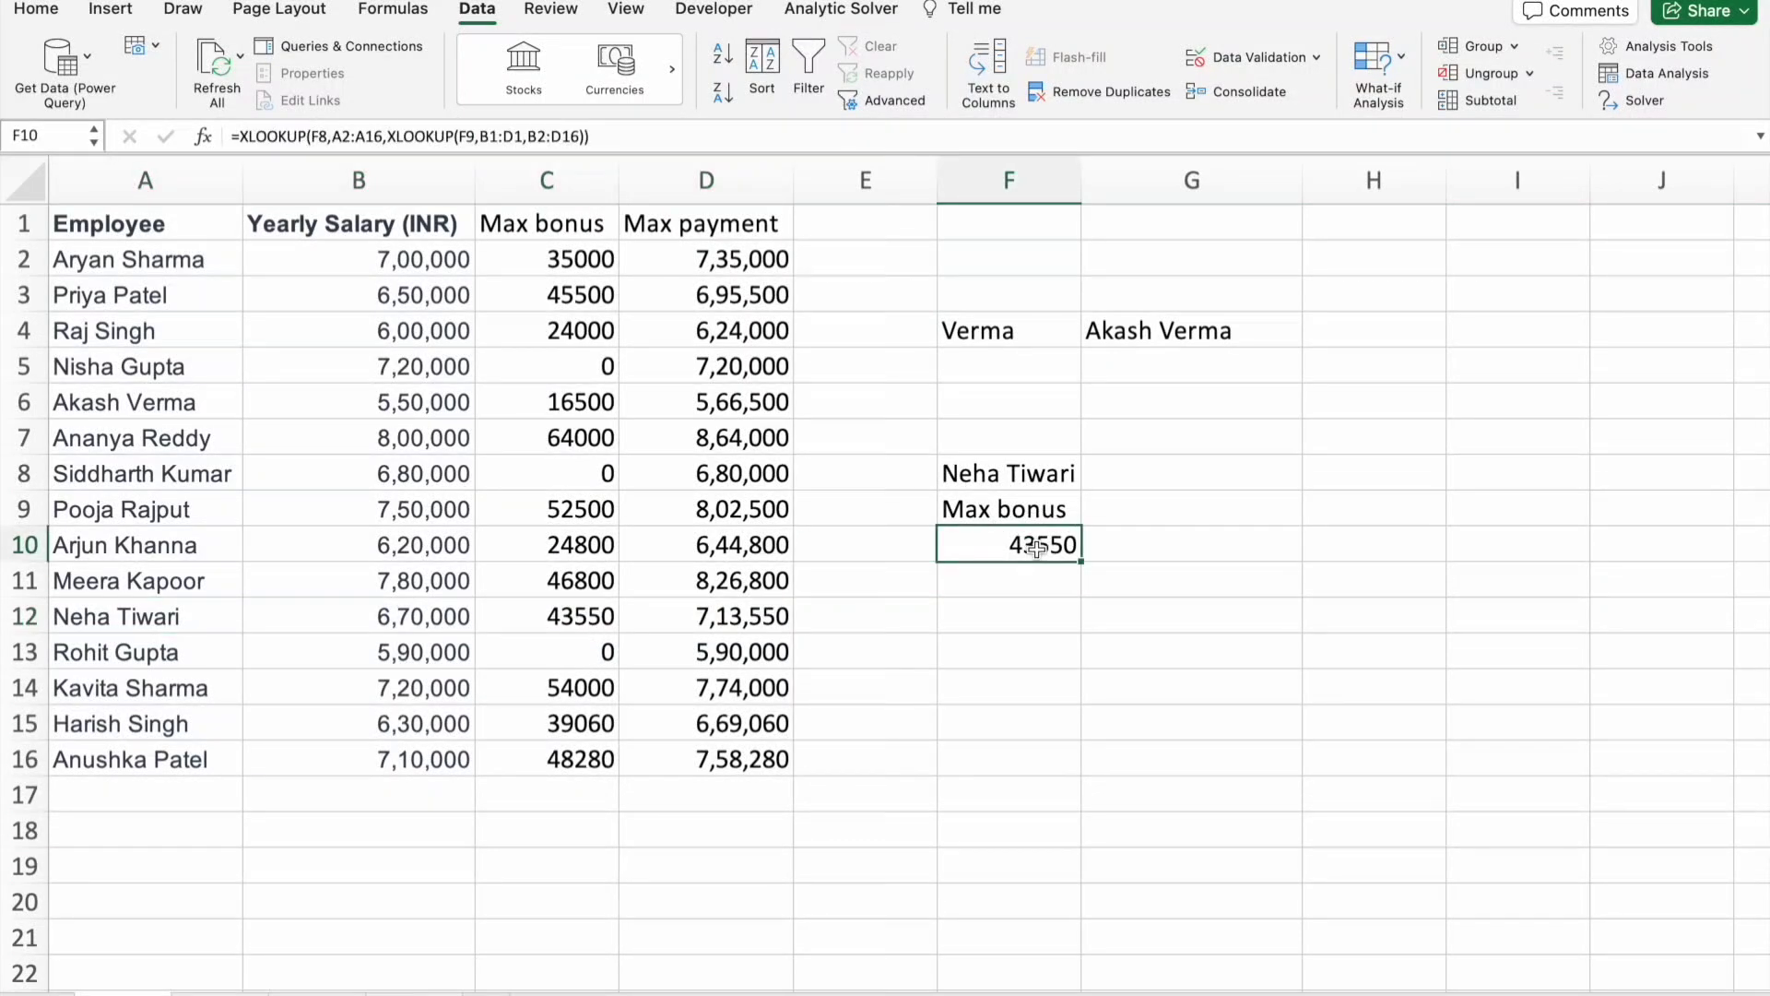
- Choose the row 5 employee from the F8 drop-down and compare the F10 result with the bonus in C5
click(1042, 473)
click(1091, 477)
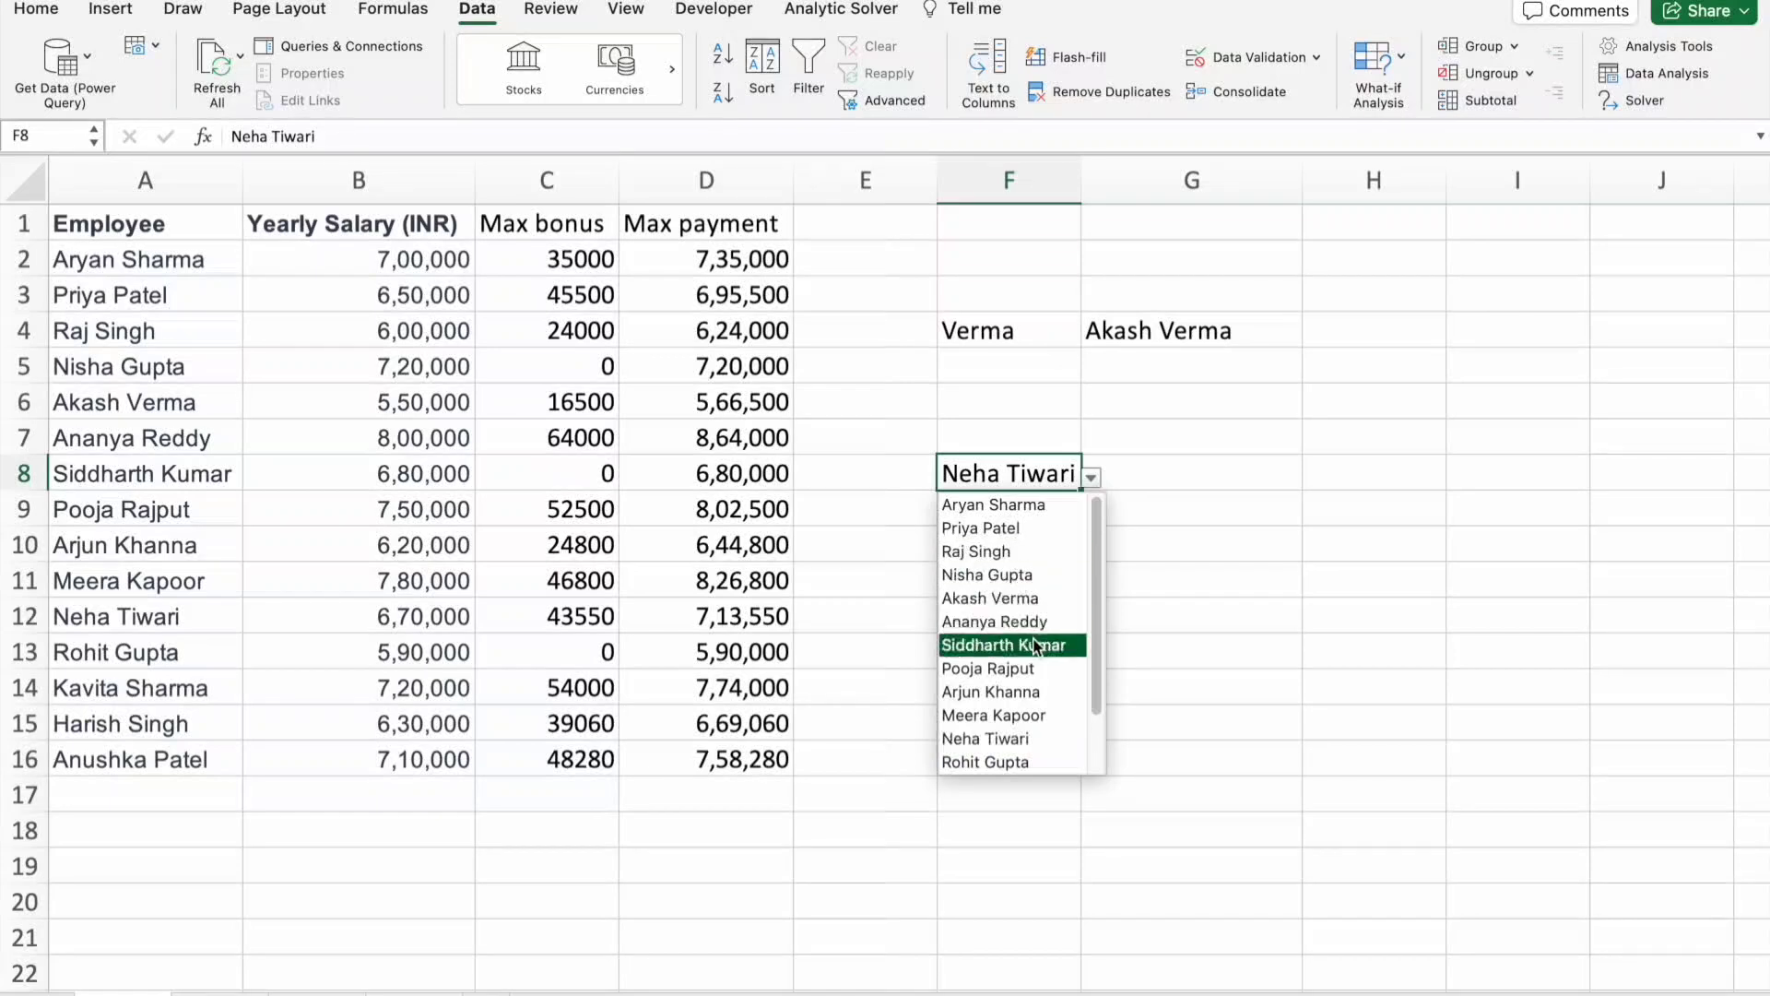
click(1012, 581)
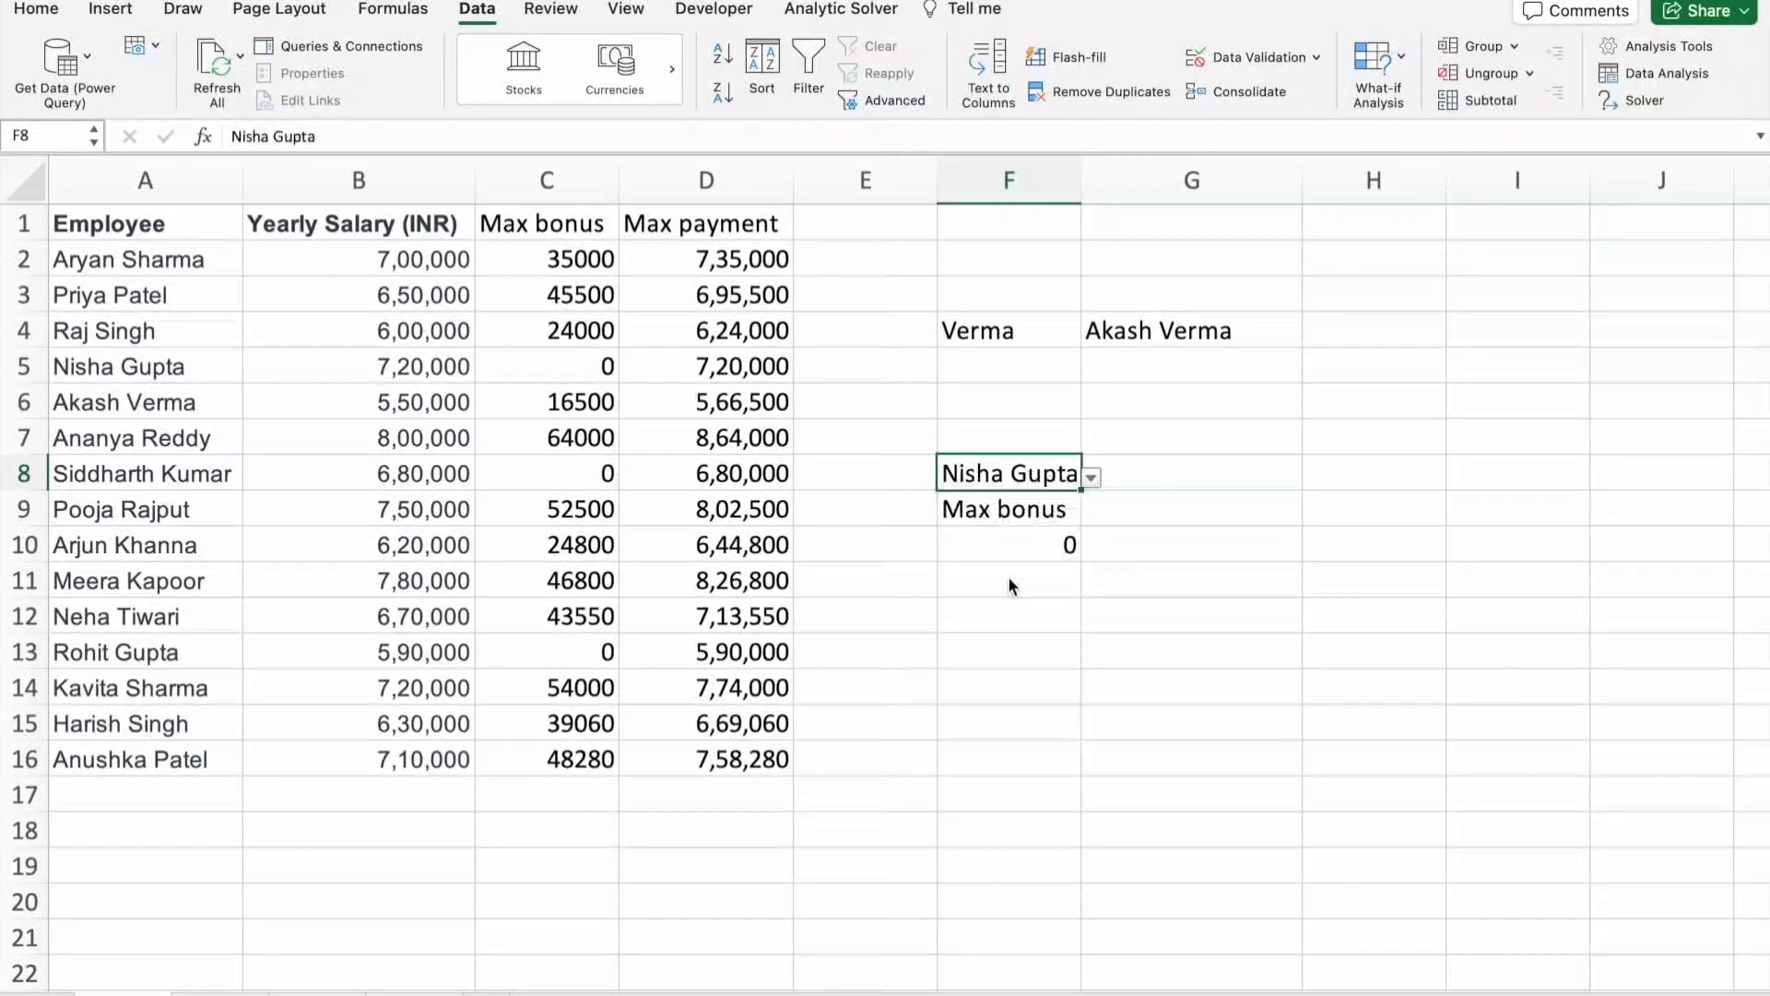
click(1060, 511)
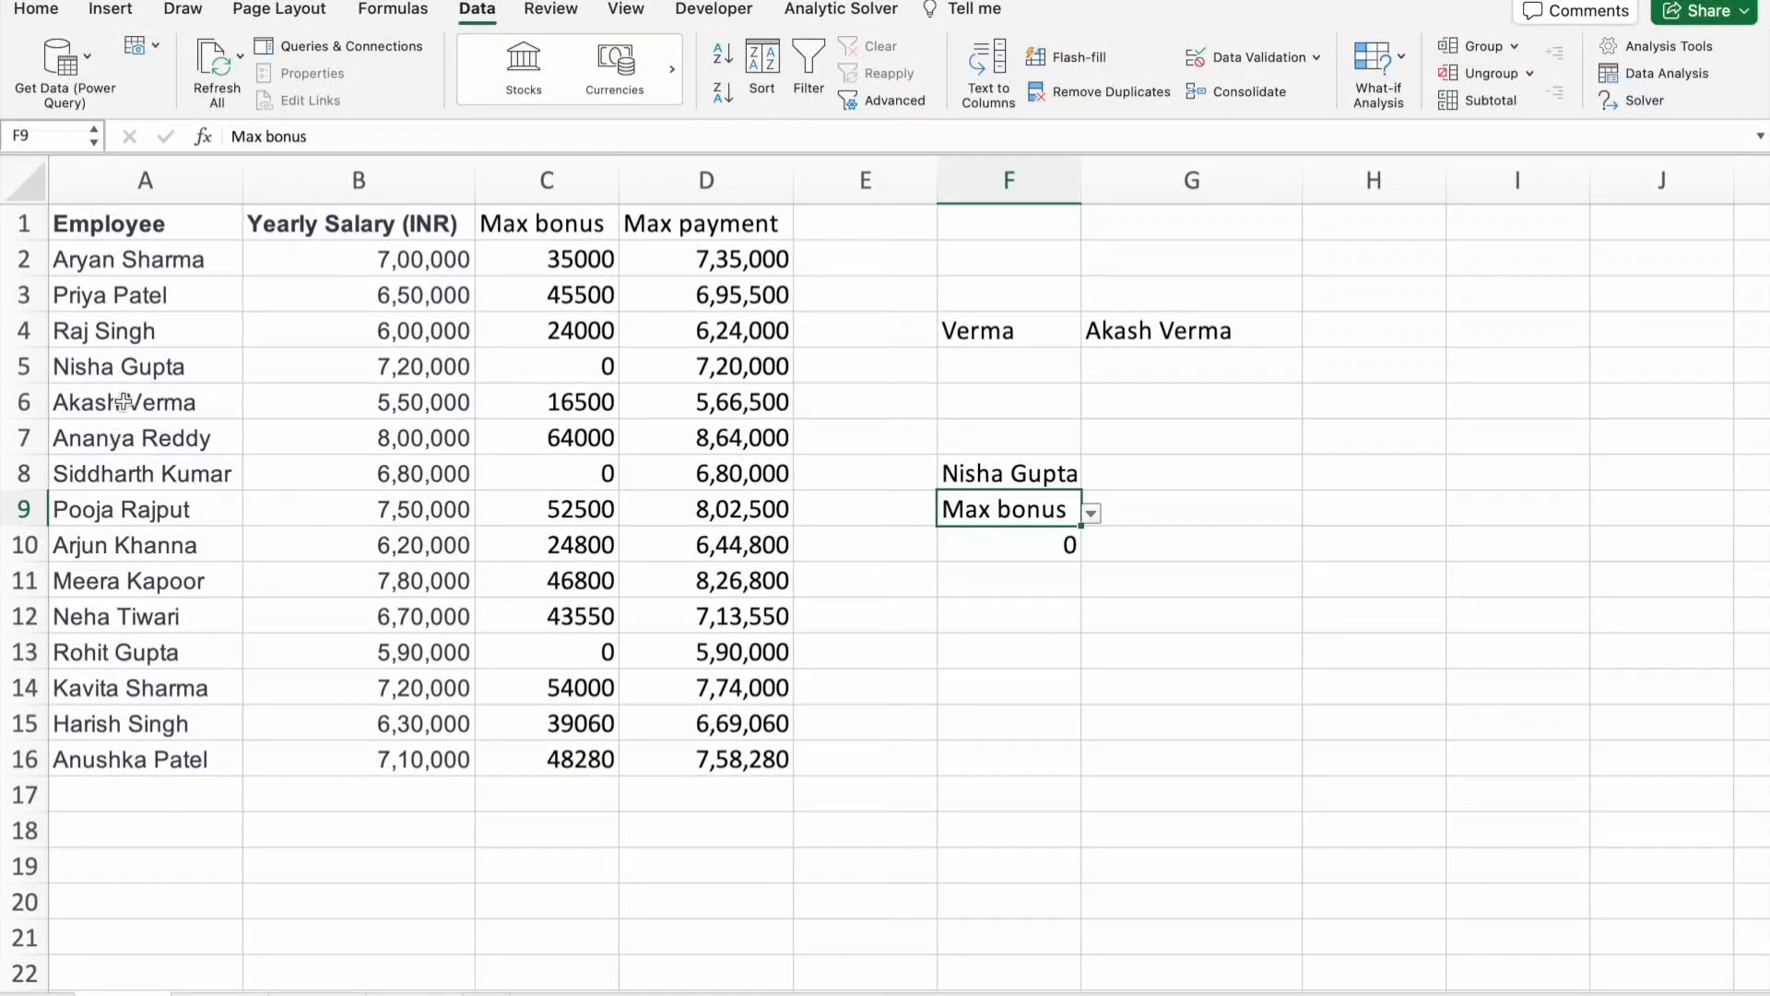
click(125, 369)
click(569, 362)
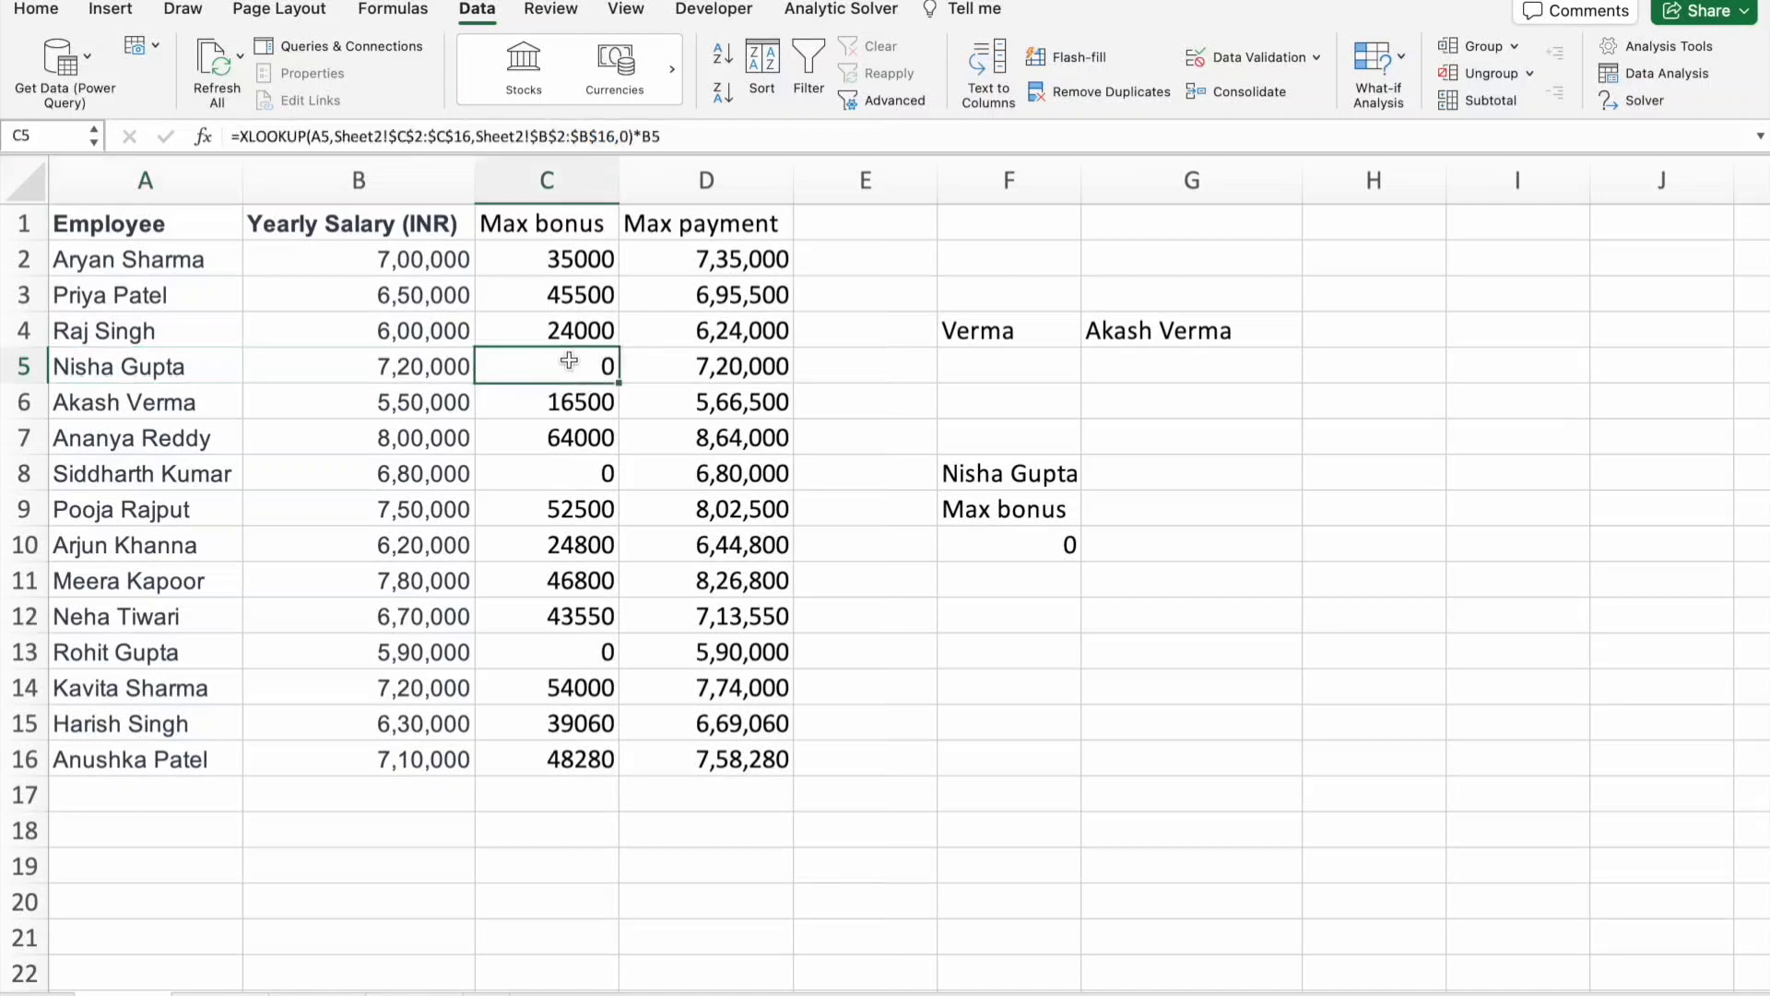
click(1074, 512)
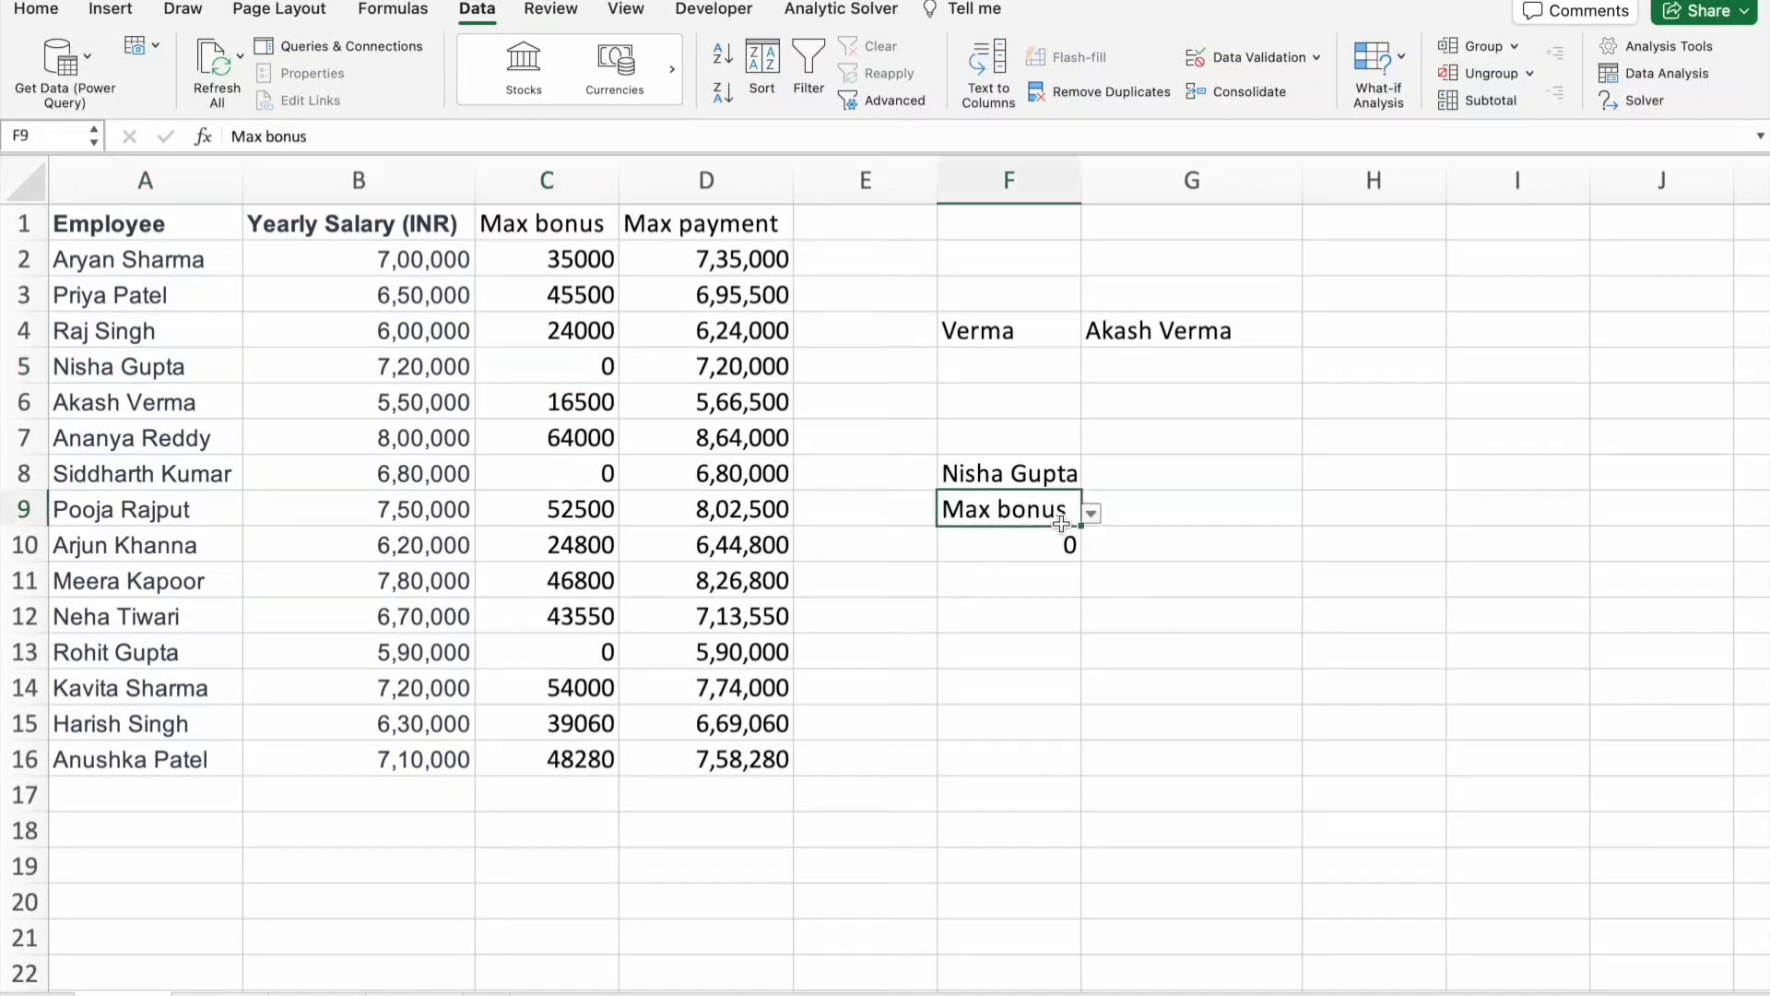
click(1055, 541)
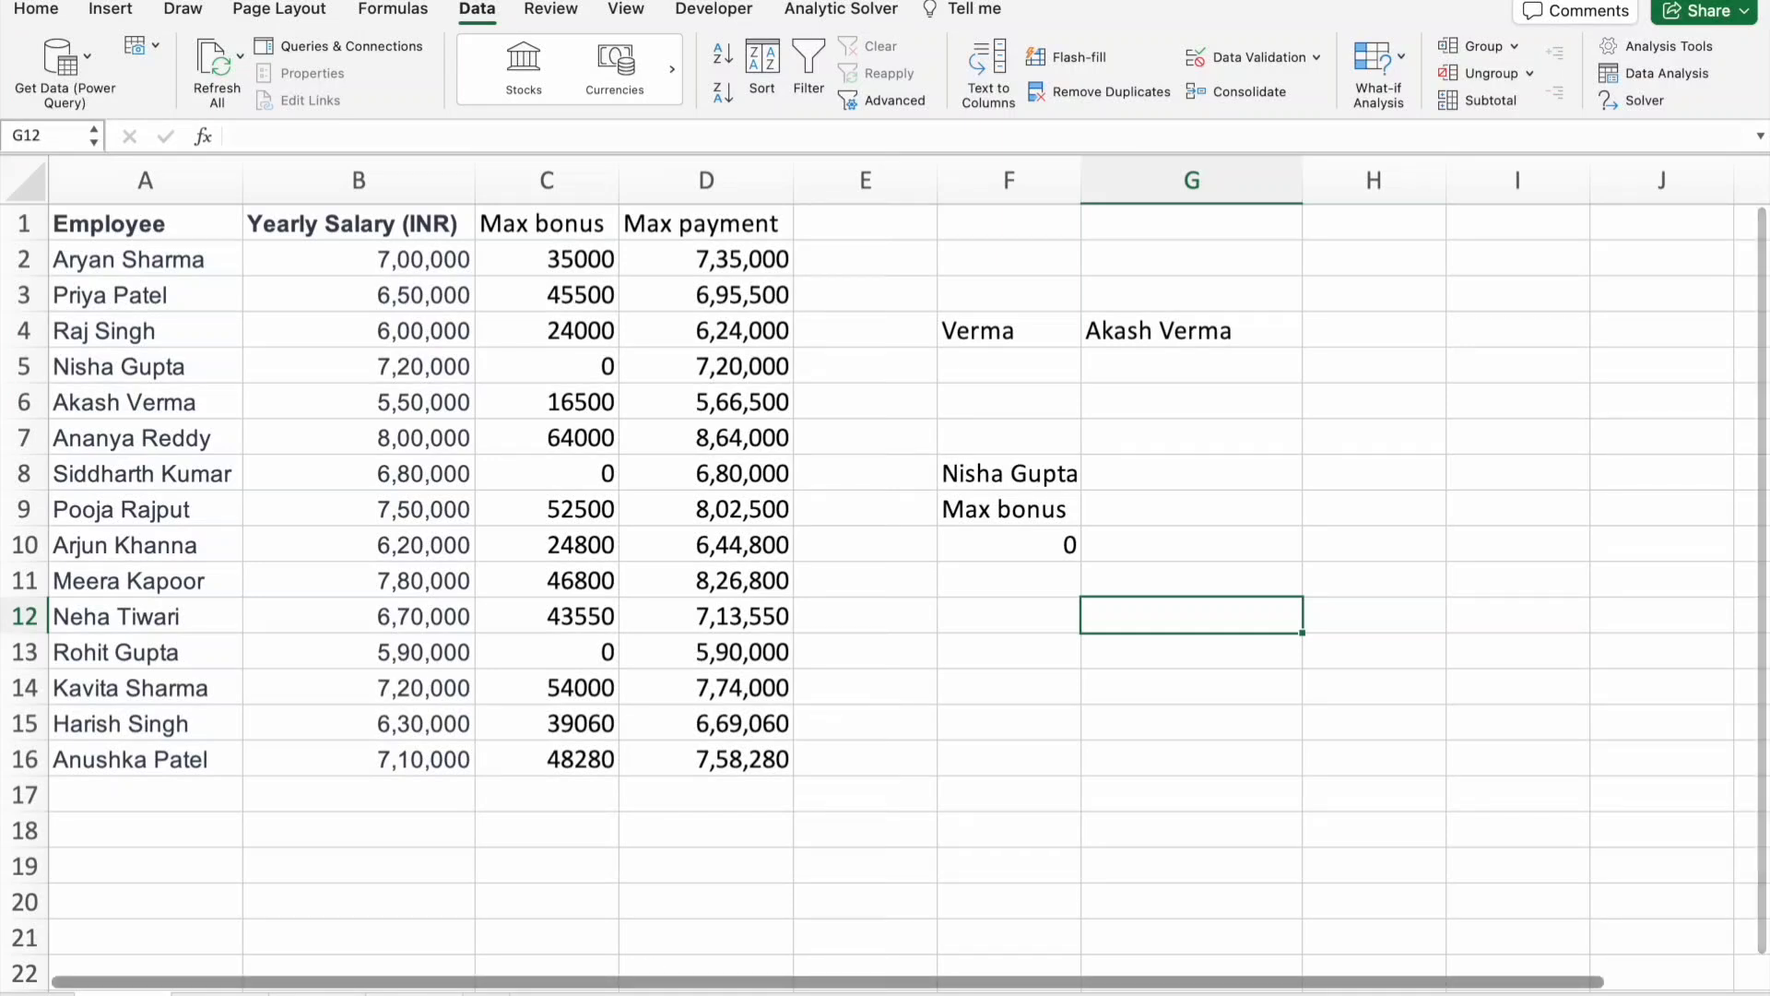
- Open the sheet with the New Bonus Scheme and examine the salary thresholds in A5:A9 with their bonus percentages
click(421, 986)
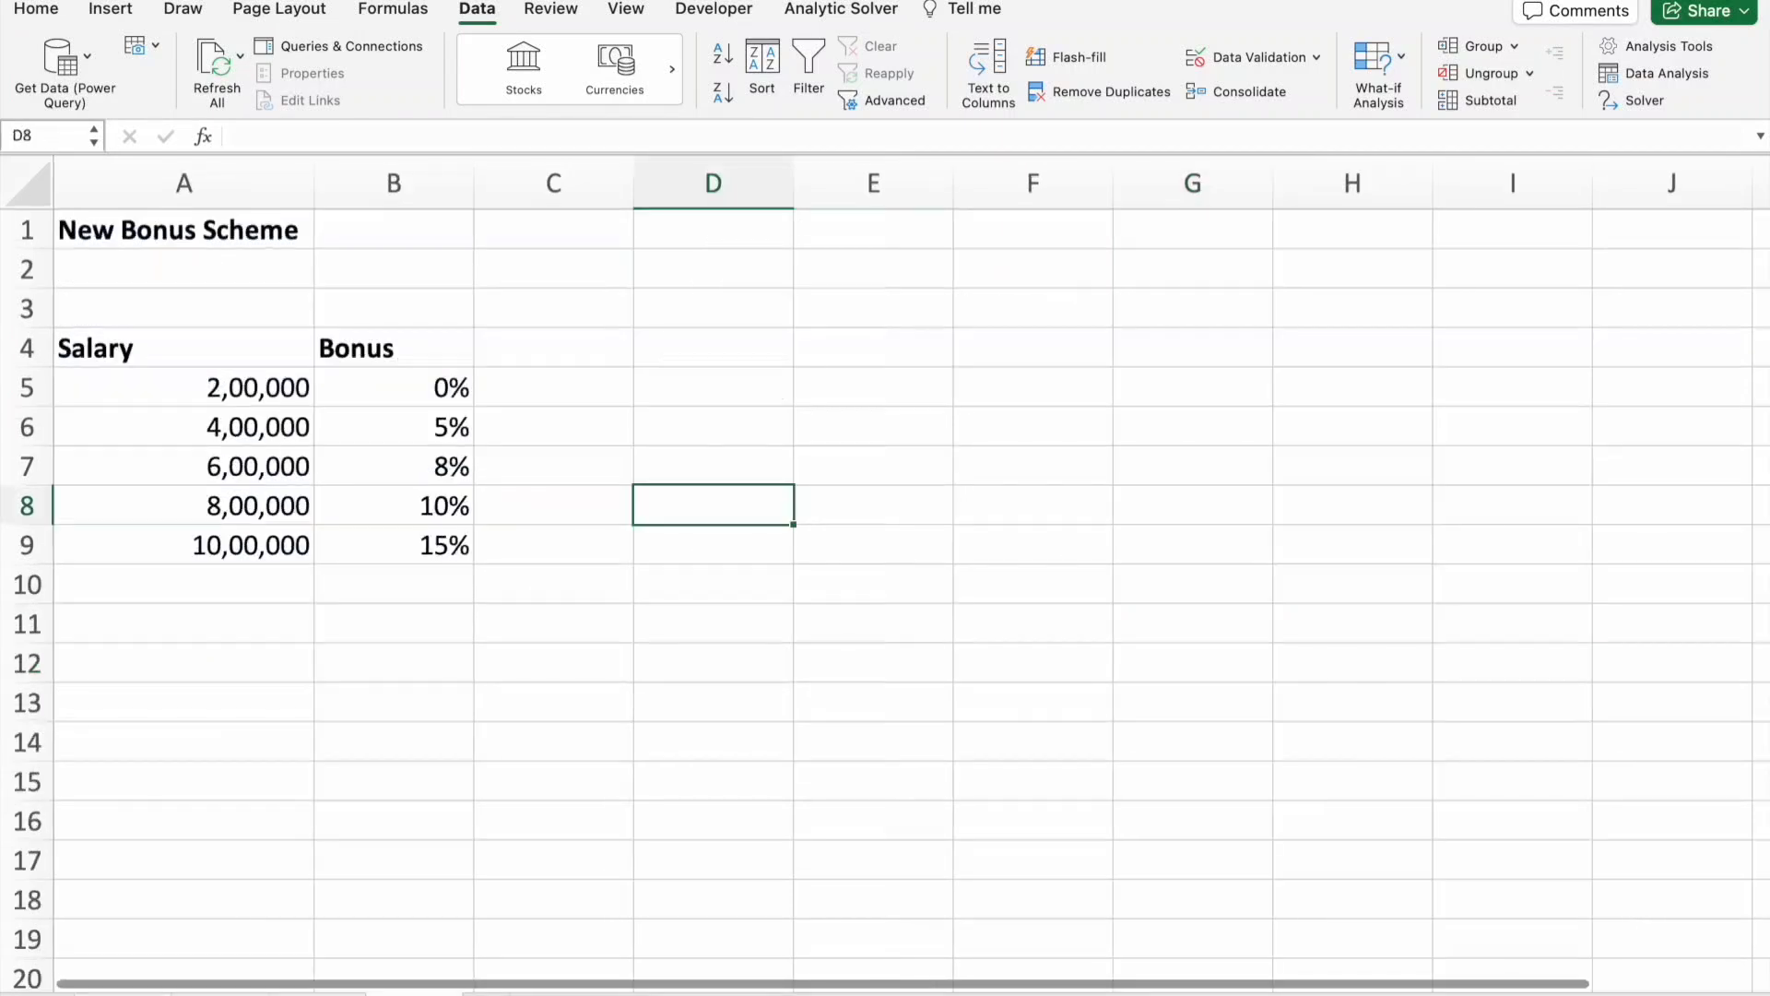
click(166, 349)
drag(172, 387, 168, 544)
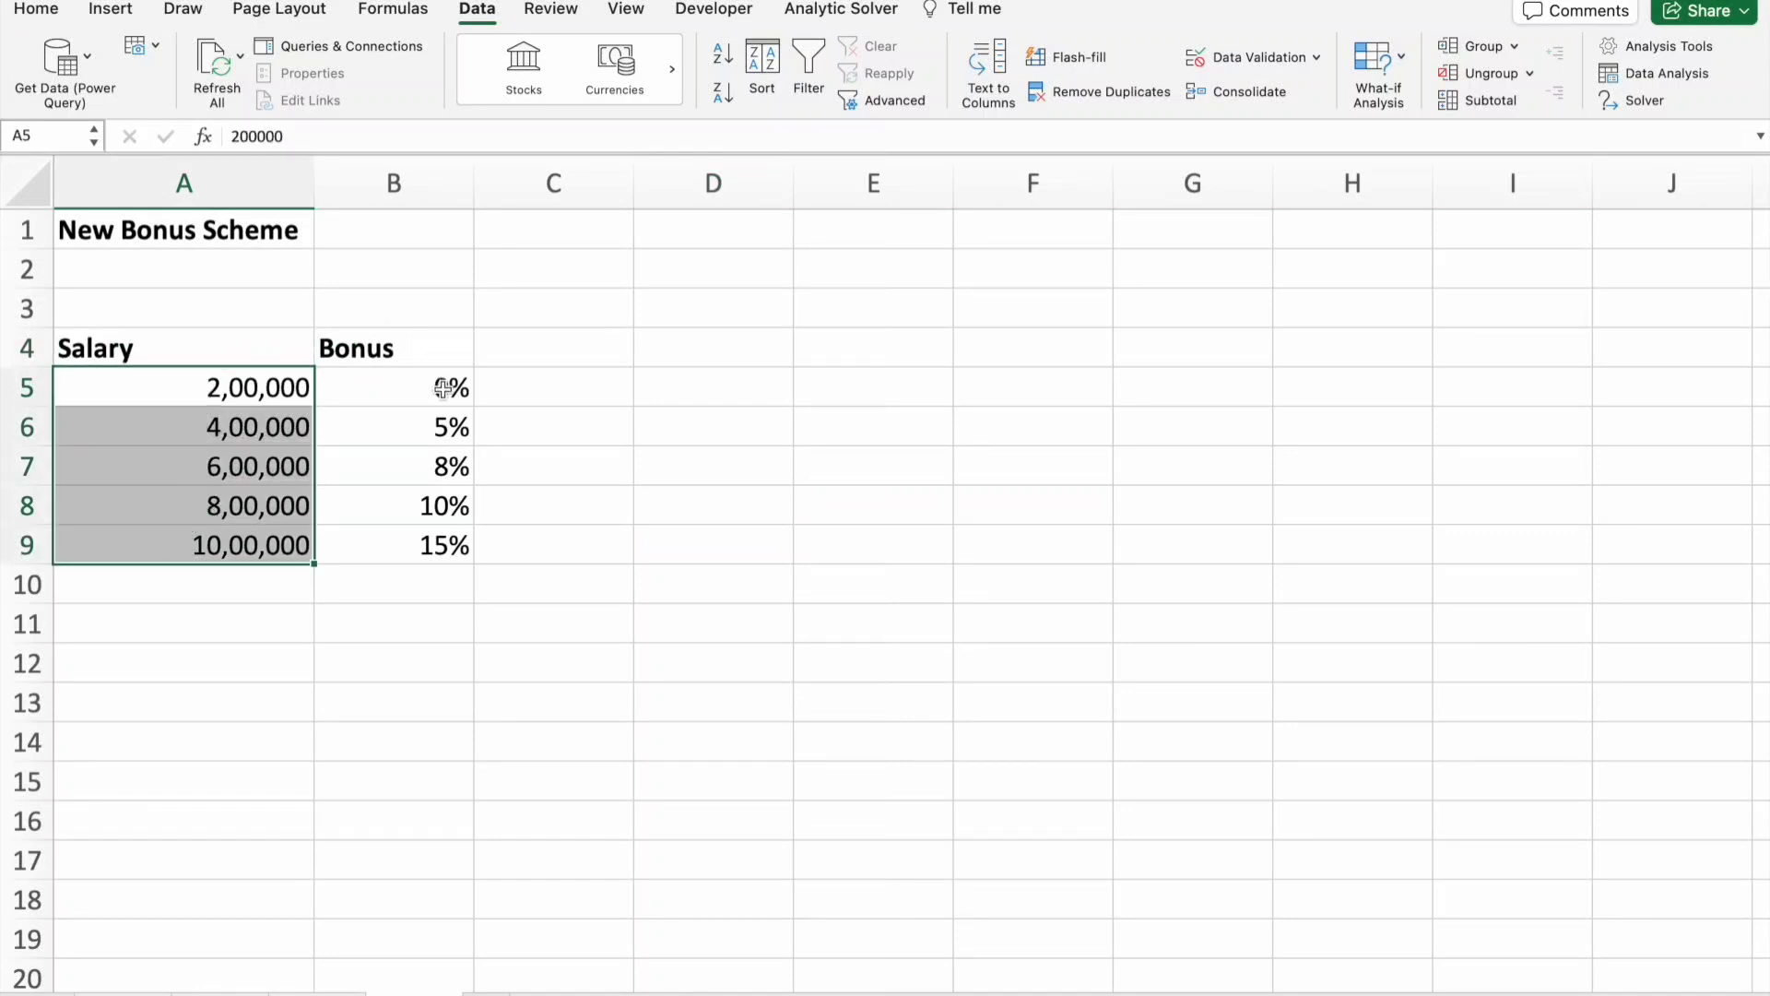
click(395, 388)
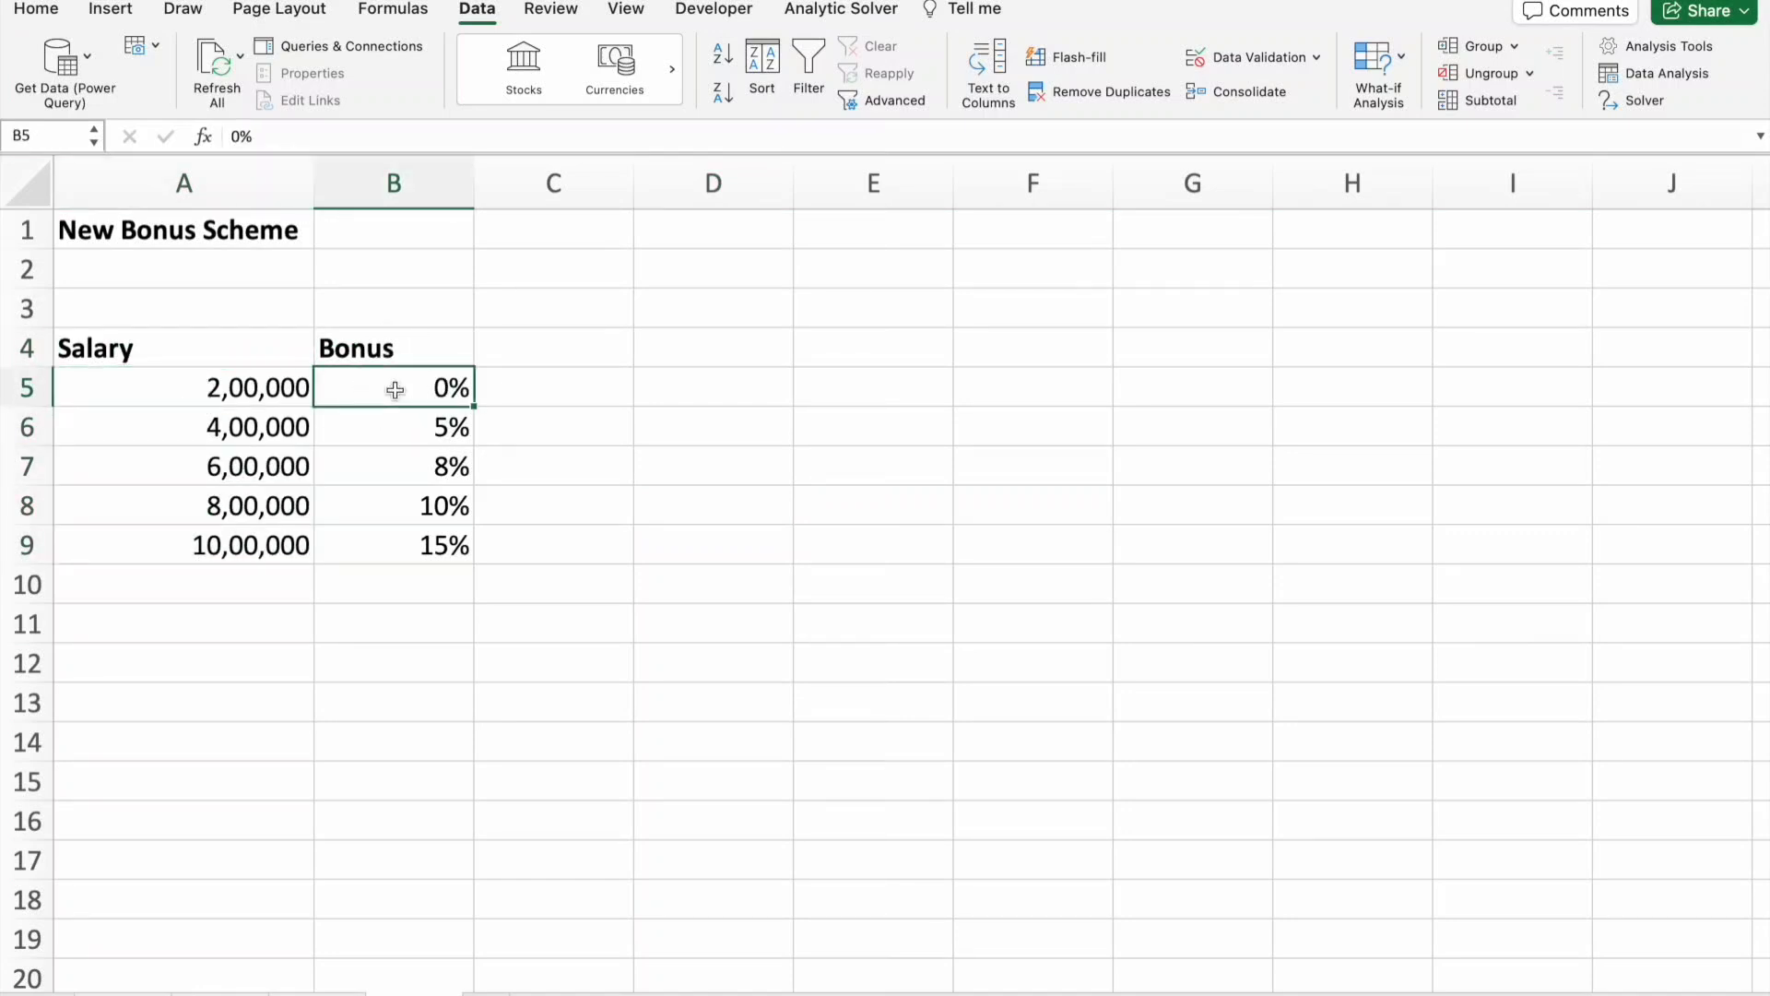
click(157, 388)
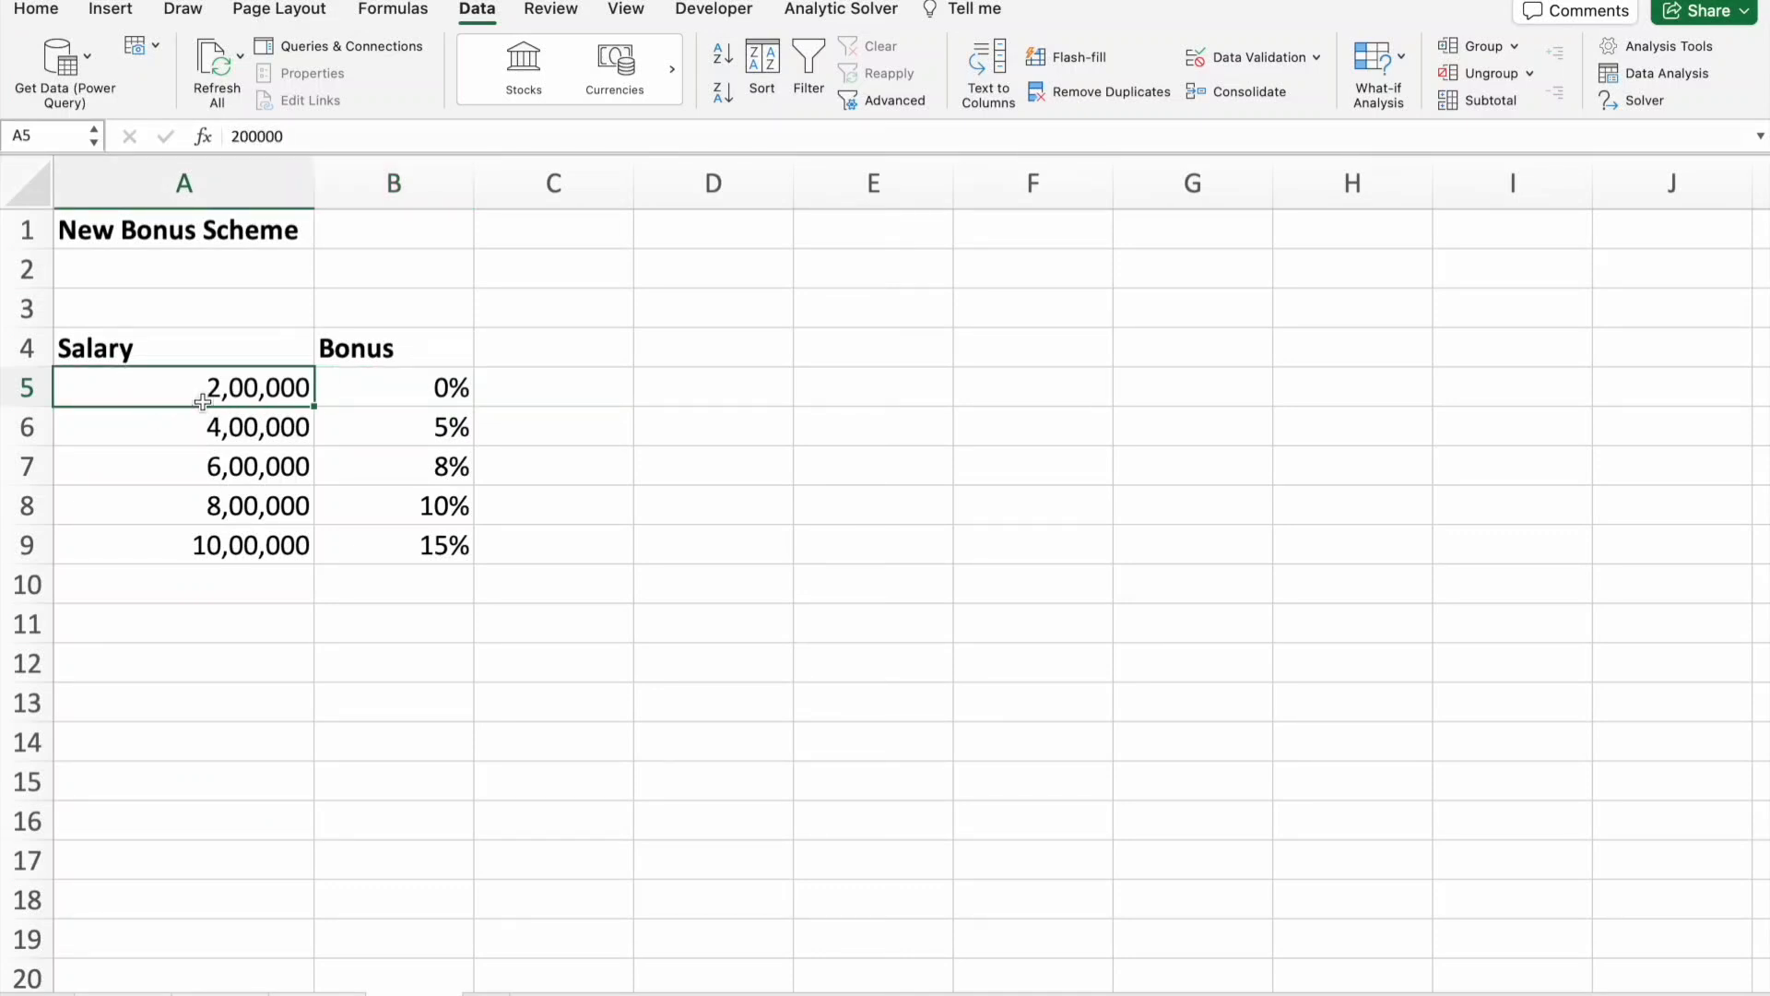
click(418, 385)
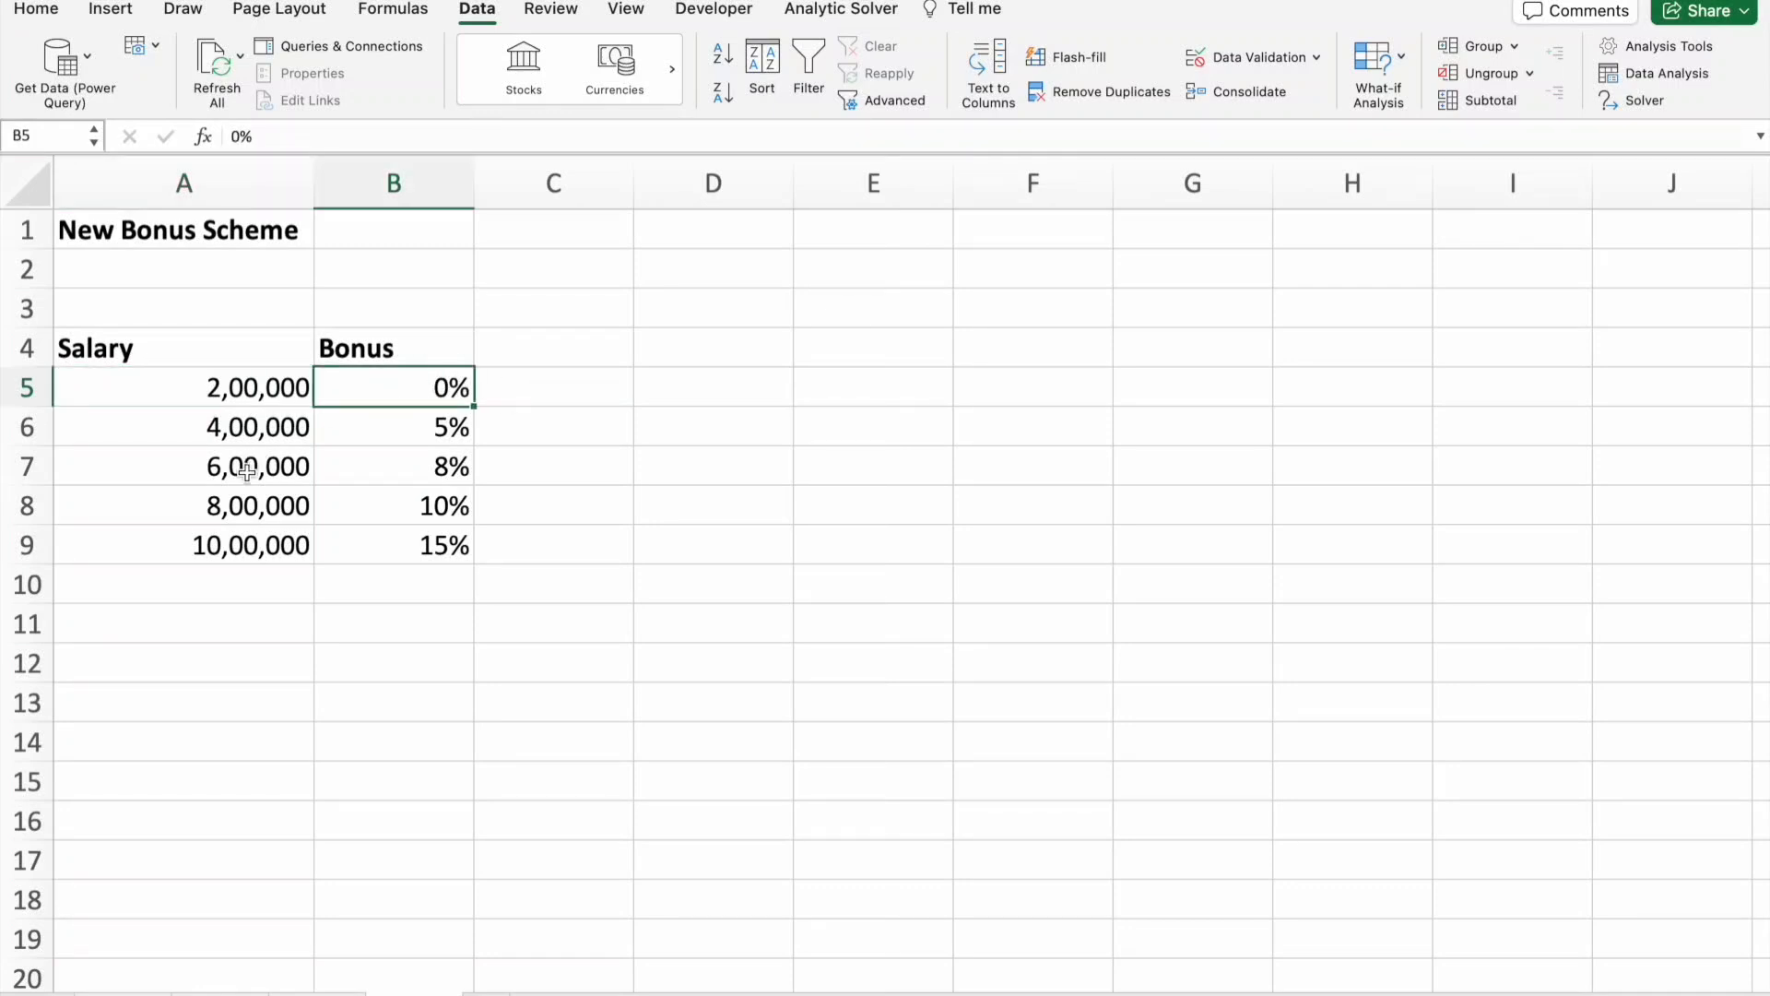
click(174, 427)
click(423, 419)
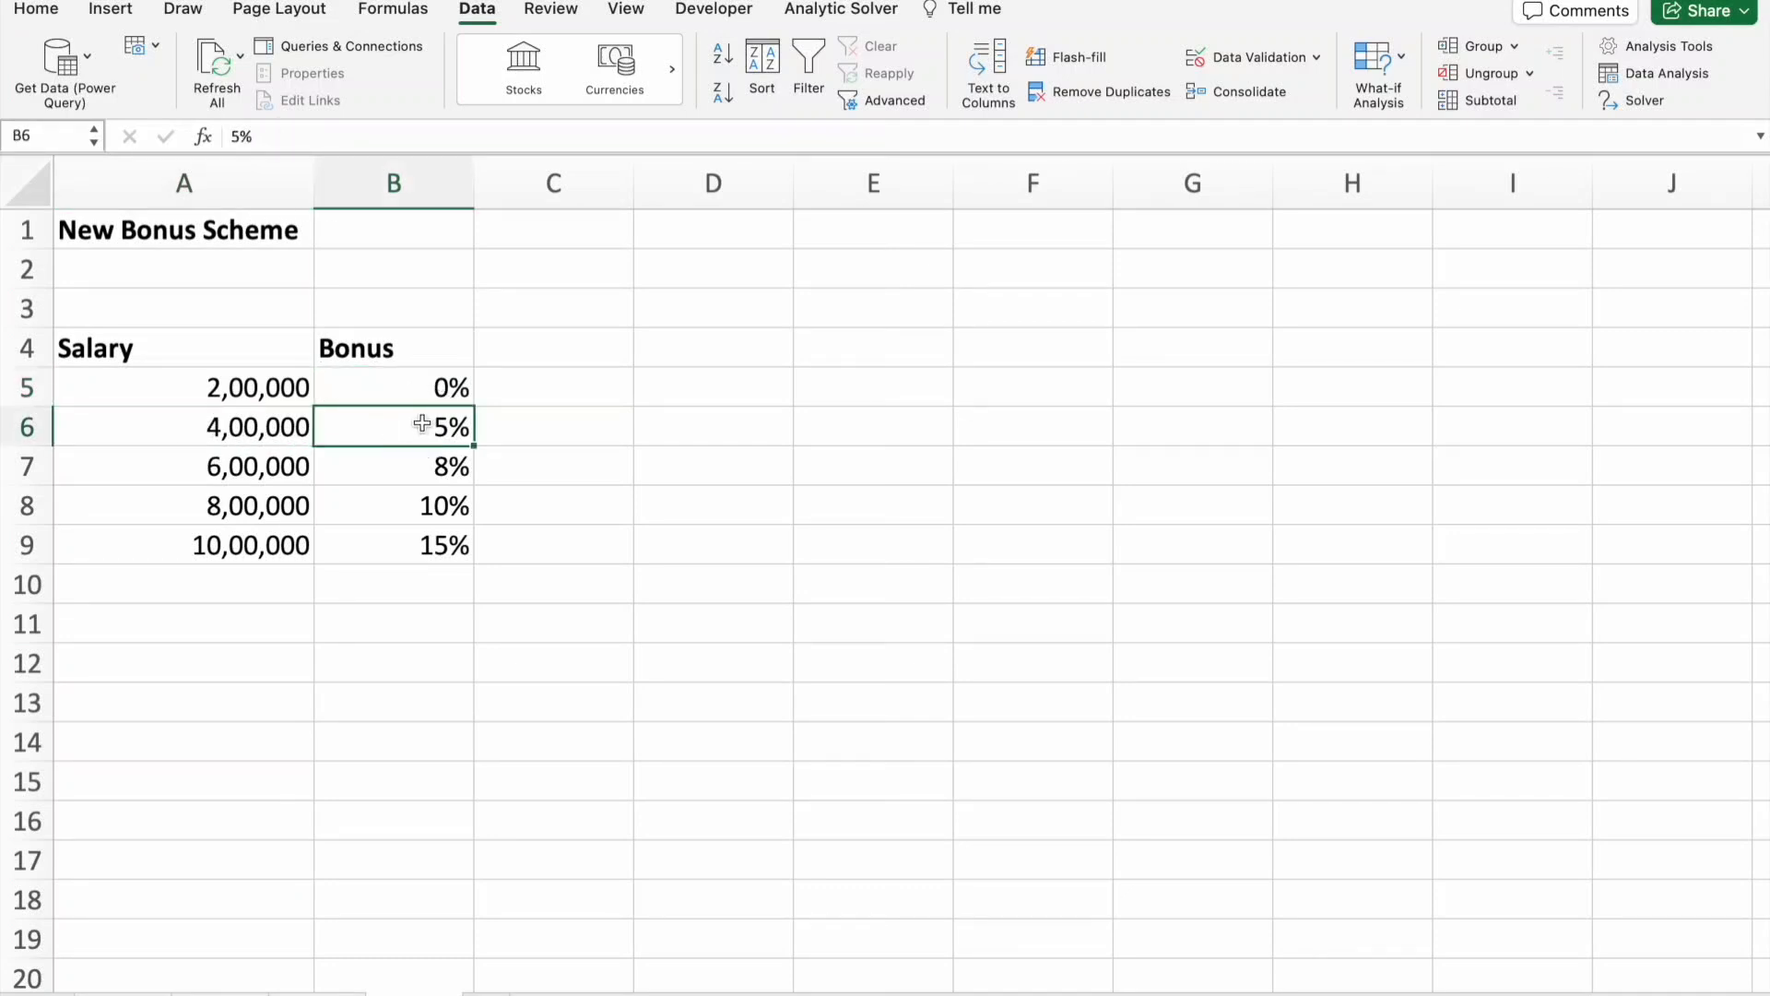
click(180, 471)
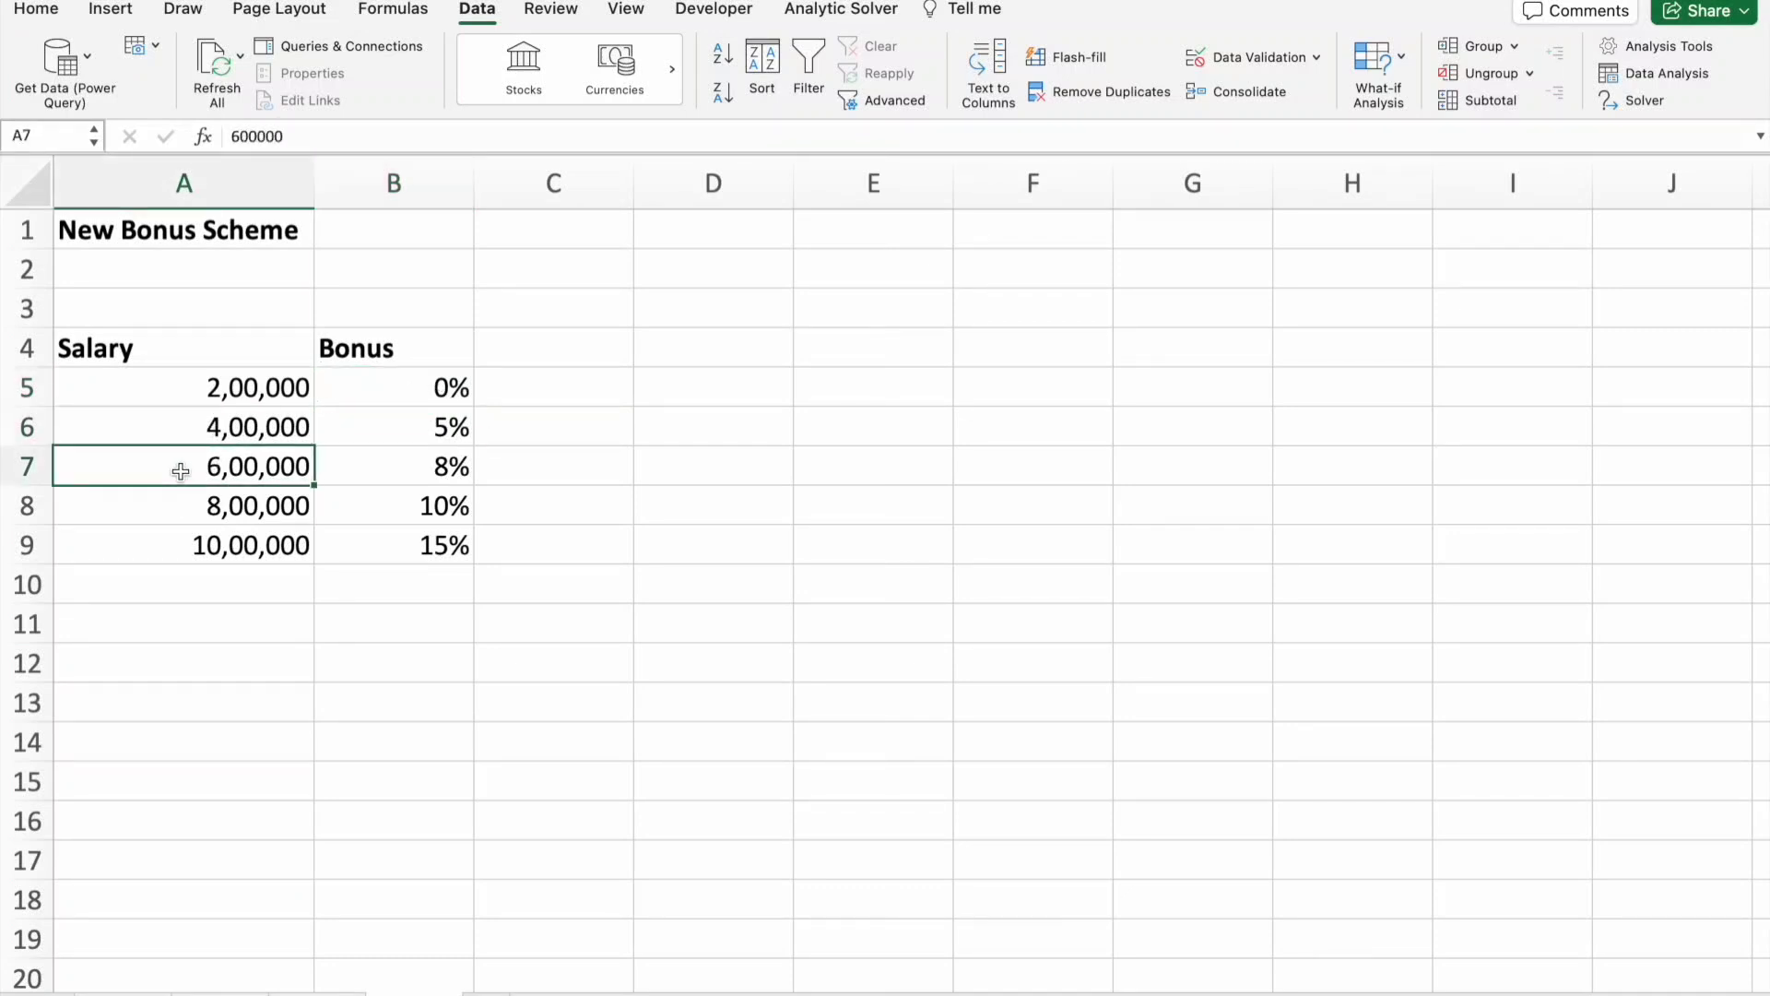
click(425, 463)
click(147, 501)
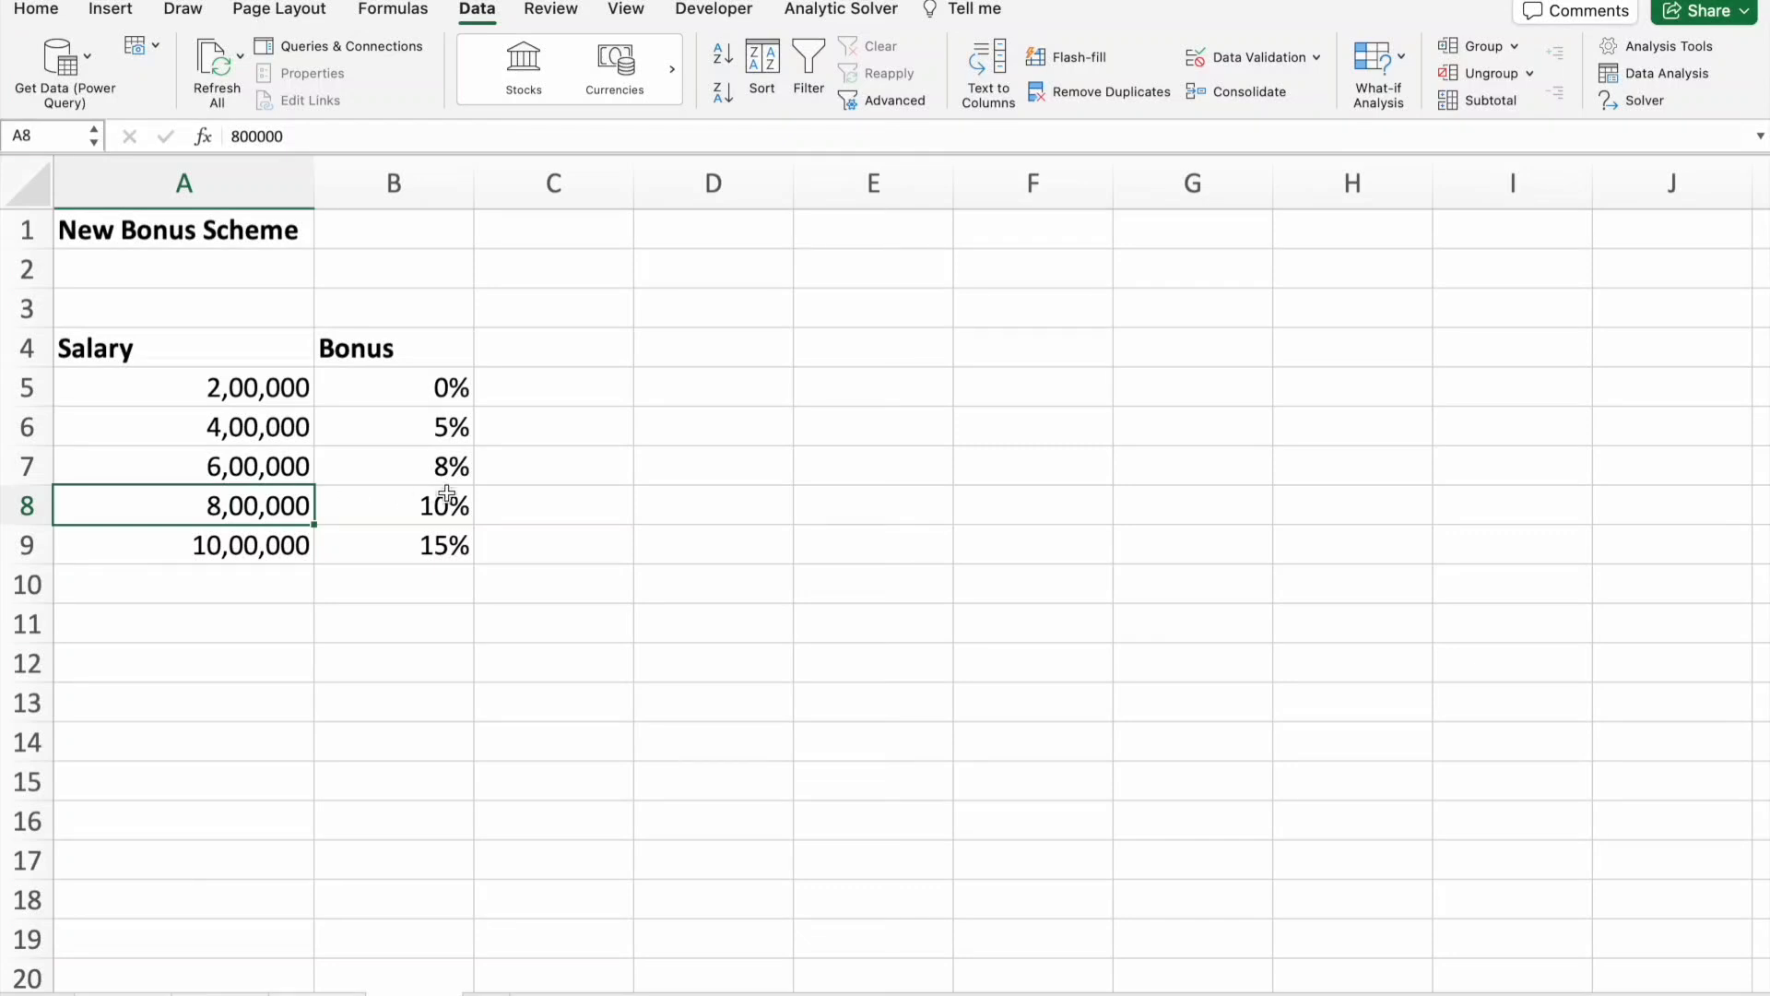
- Examine the bonus percentages in B8 and B9 against the salary thresholds beside them
click(387, 504)
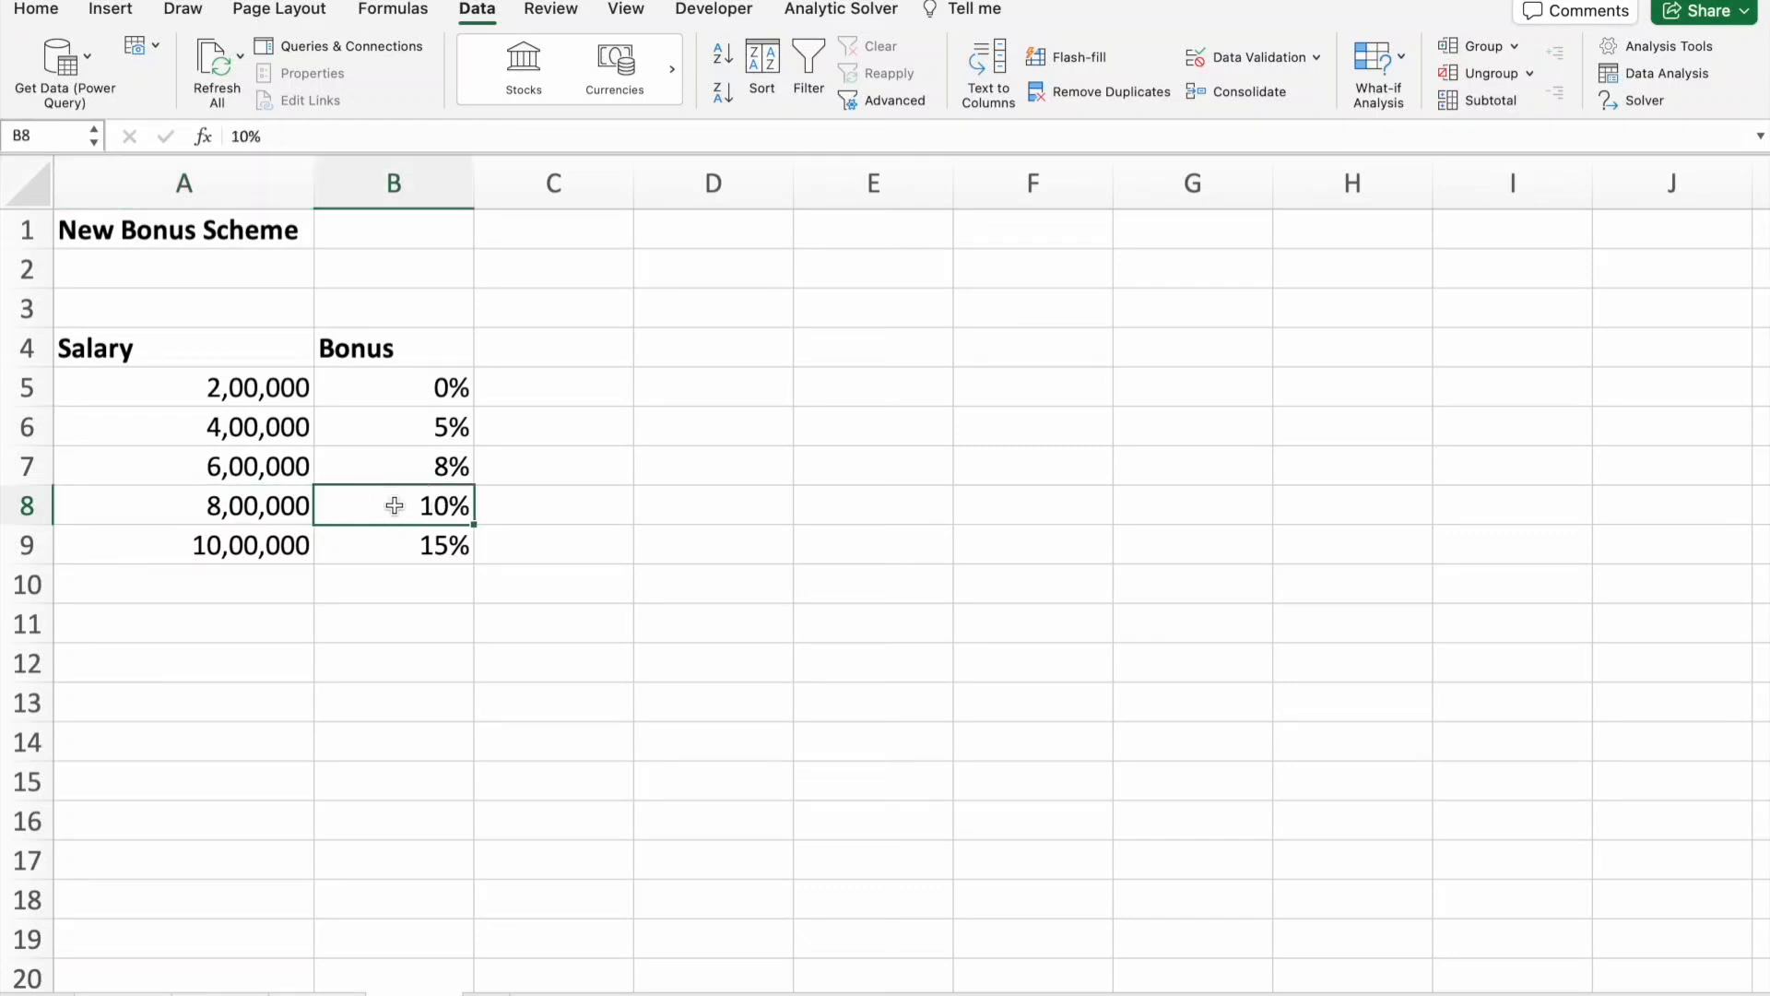
click(158, 546)
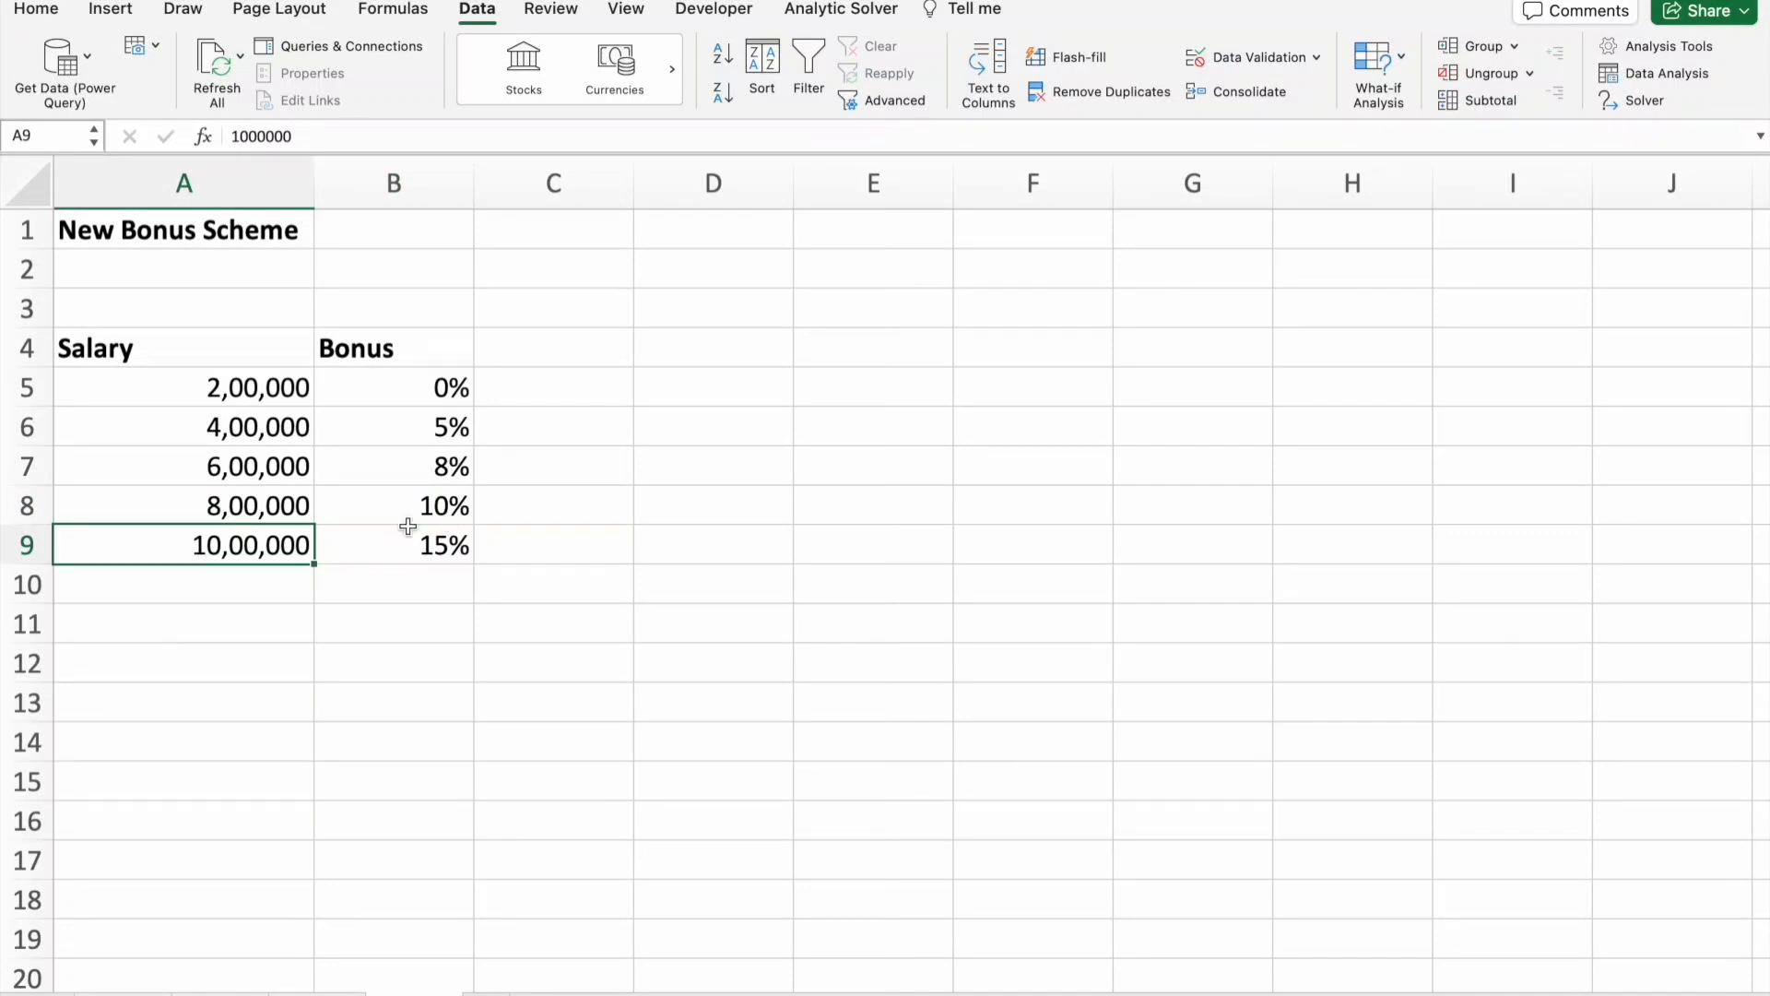
click(384, 543)
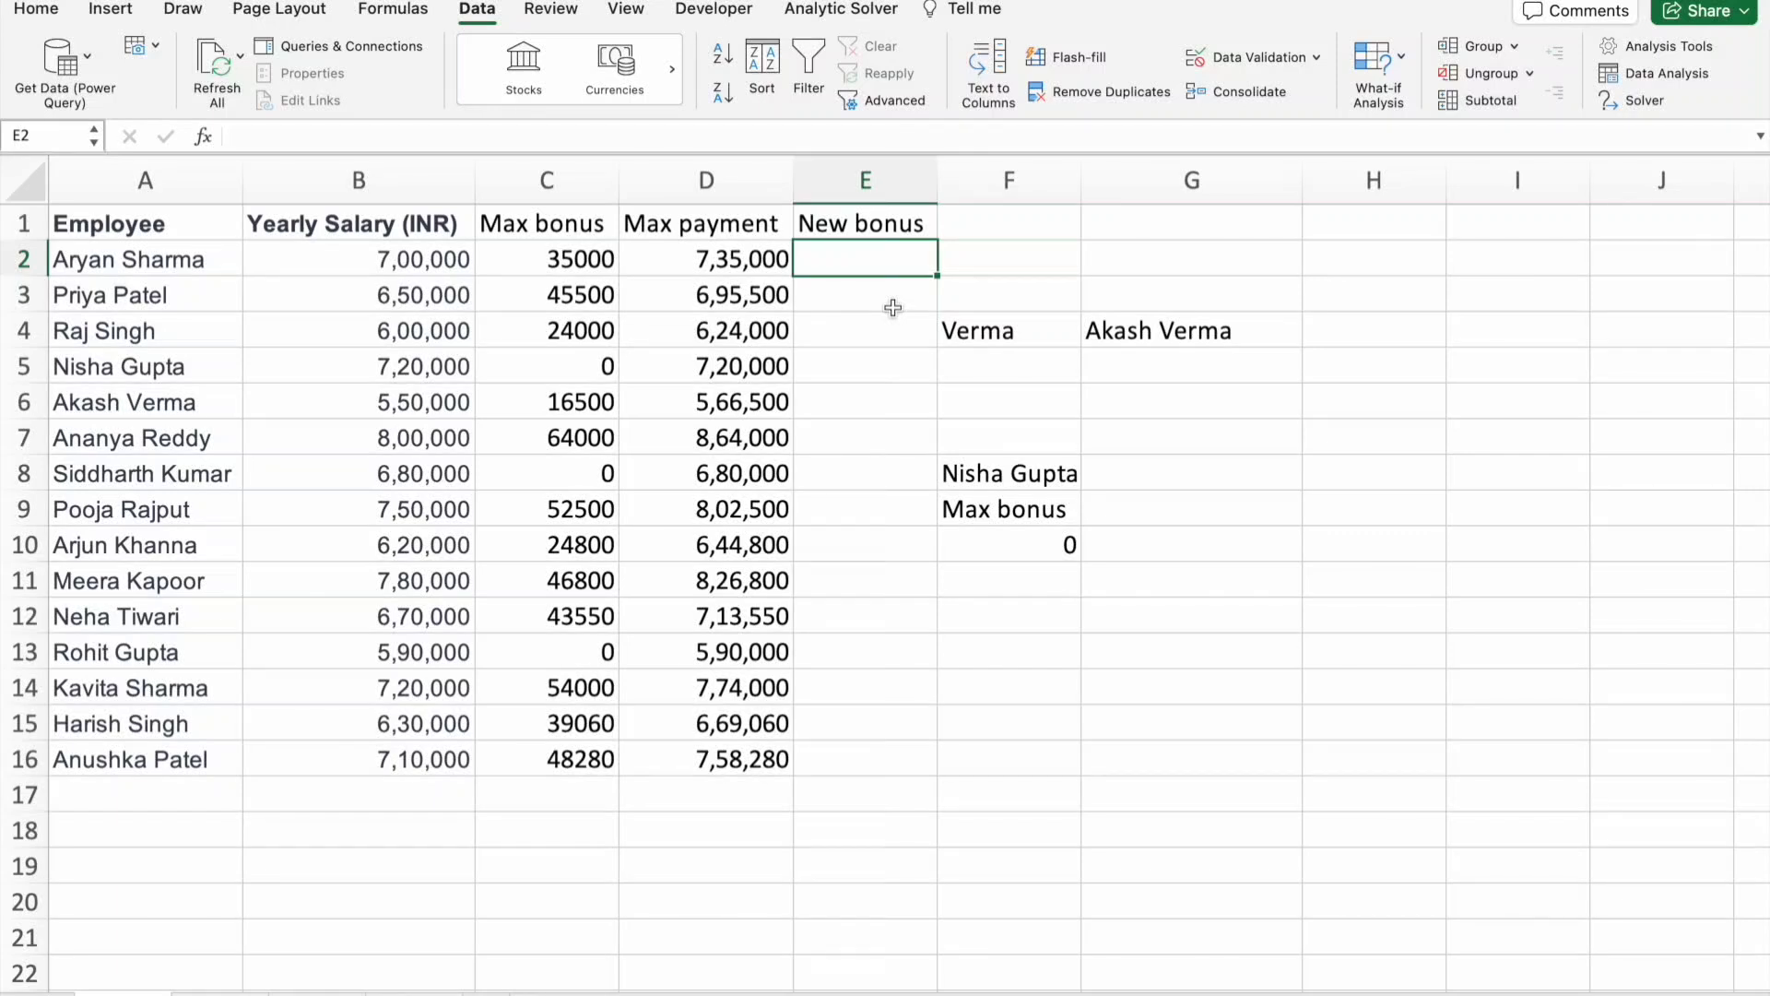
- Start an XLOOKUP formula in E2 under New bonus, using the salary in B2 as the lookup value
text(=x)
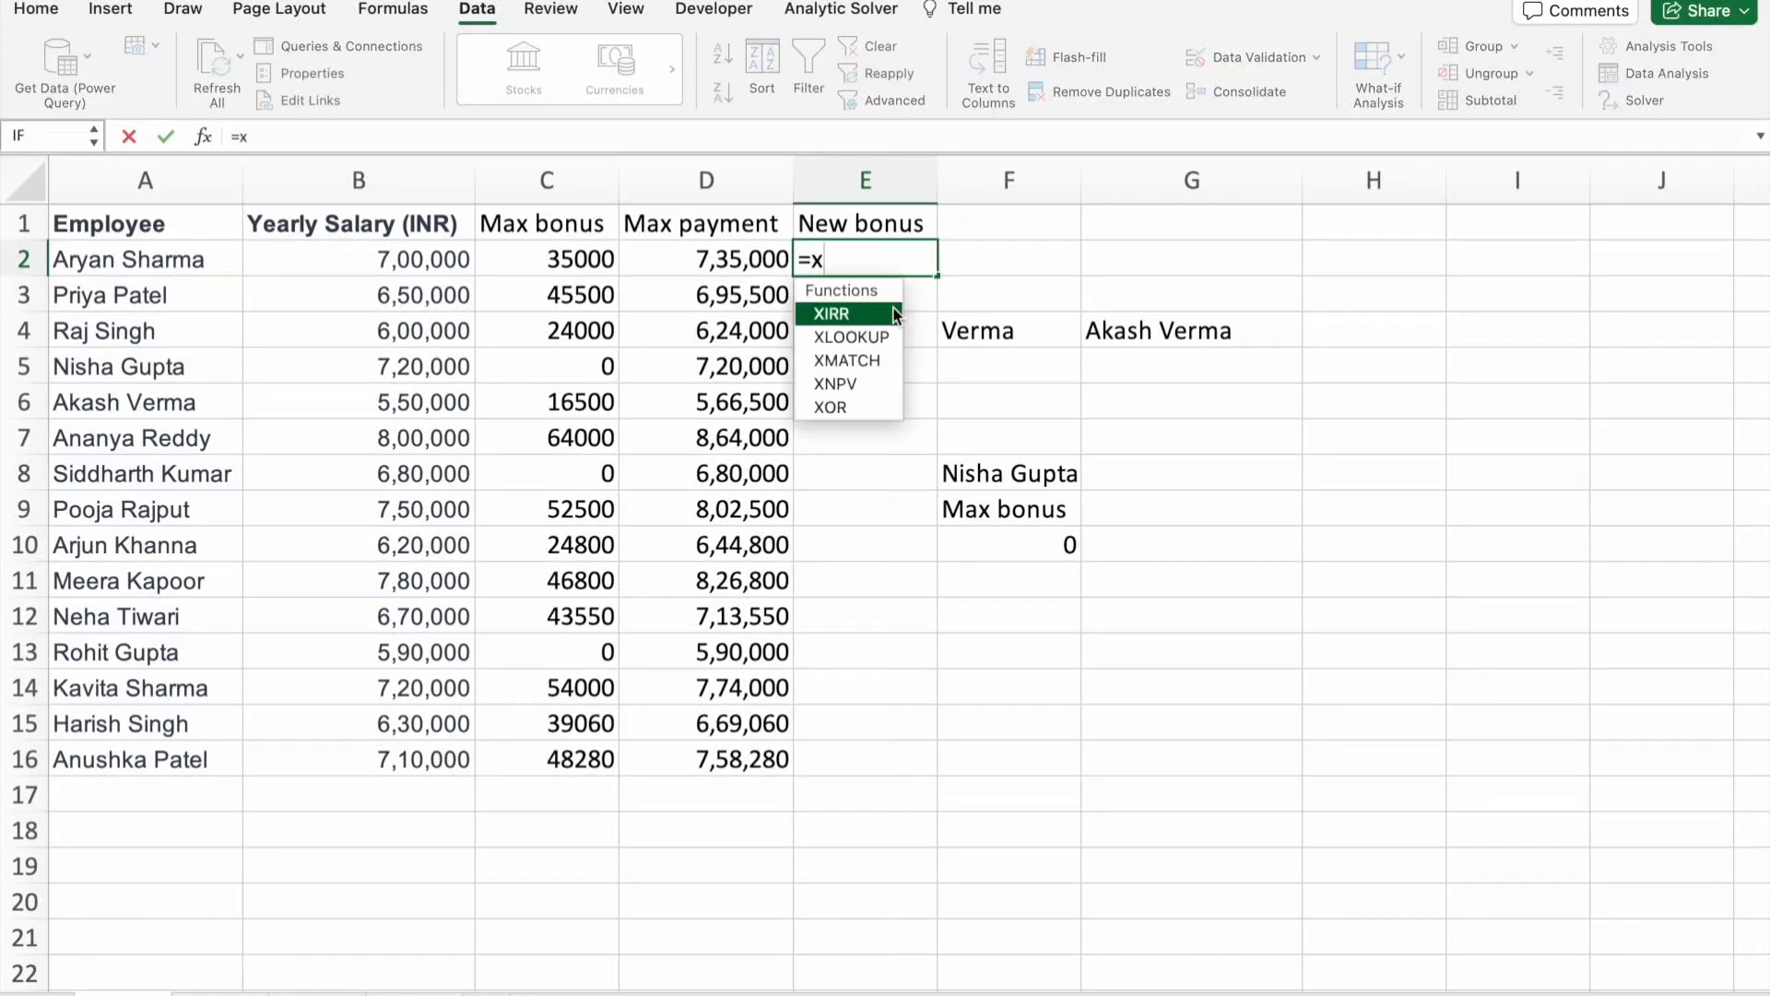
key(Down)
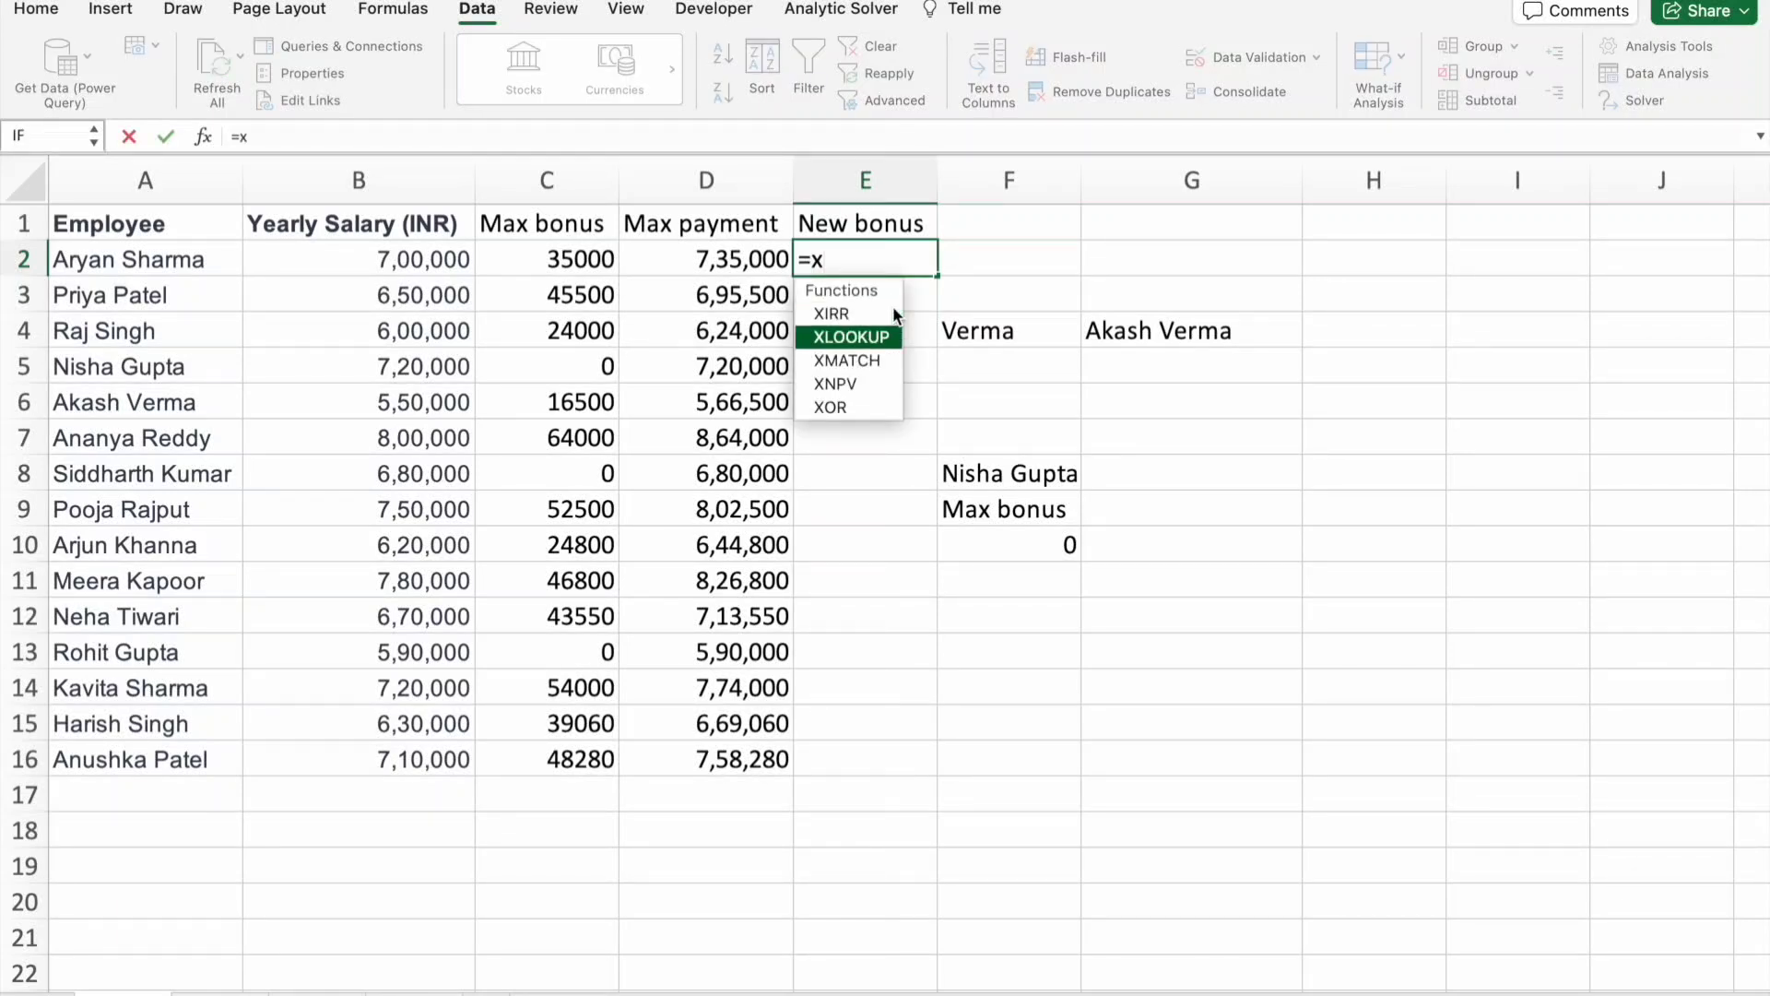
key(Tab)
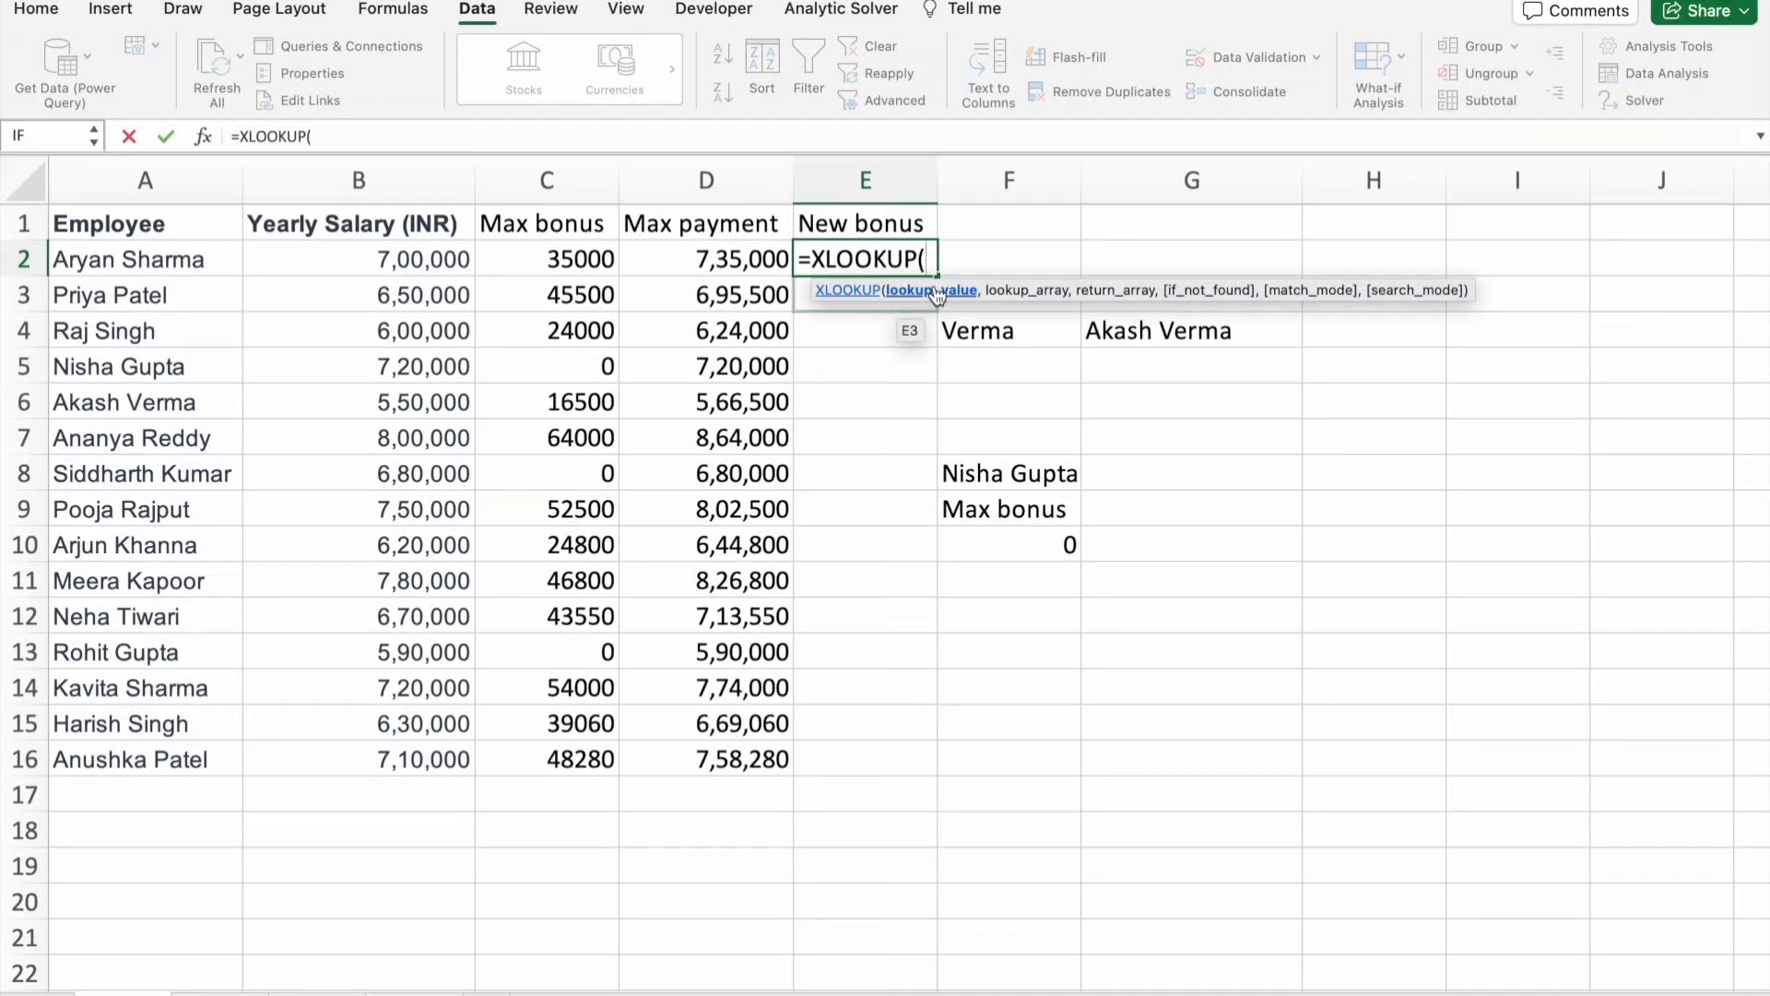
click(423, 270)
text(,)
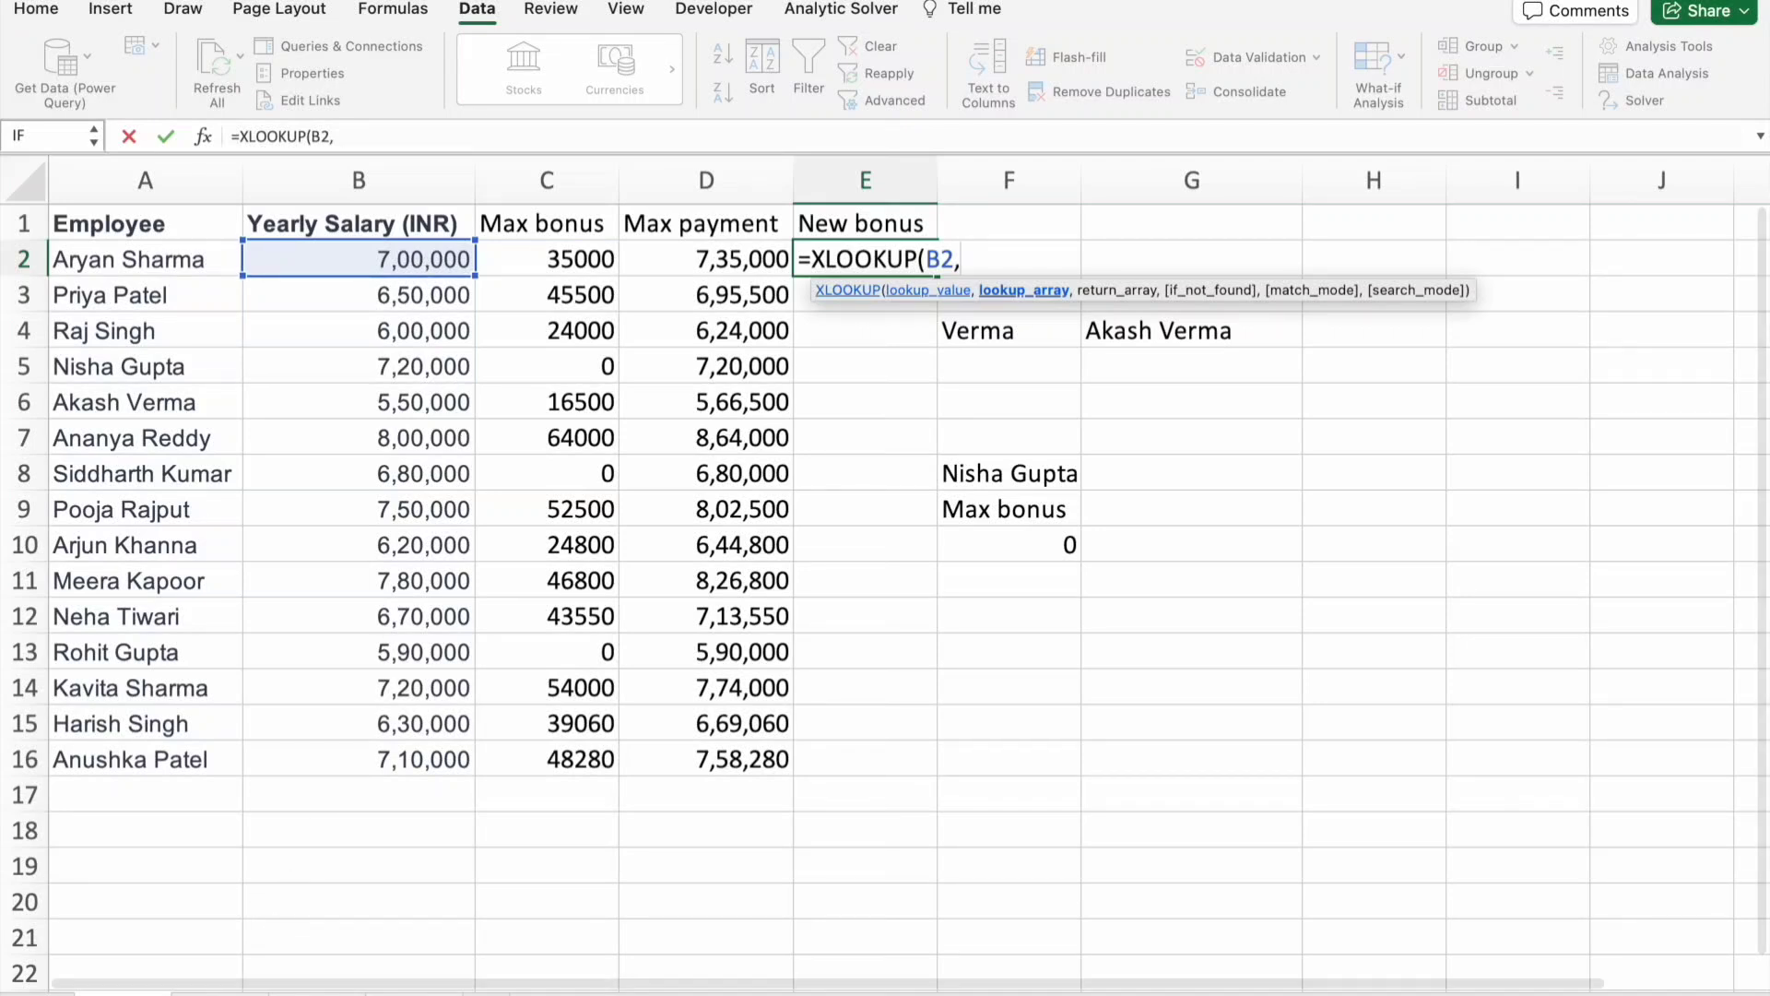
- Set the lookup array to Sheet4!$A$5:$A$9 and the return array to Sheet4!$B$5:$B$9, both as absolute references
click(395, 987)
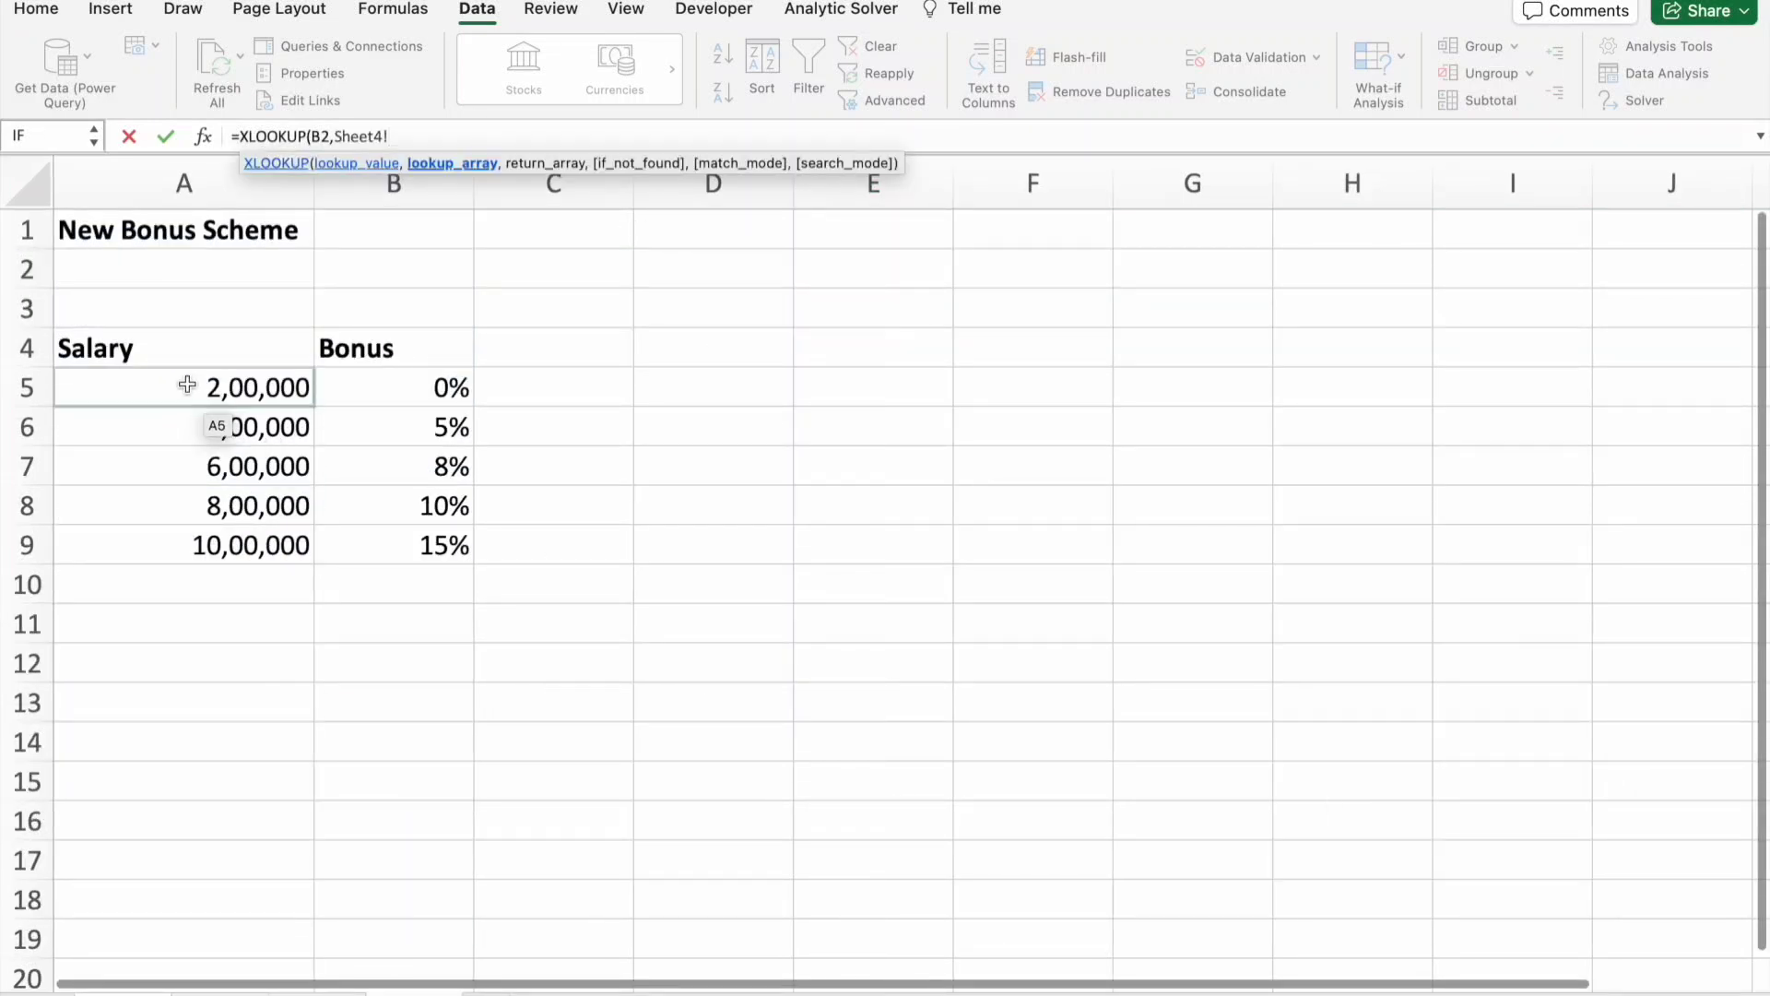
drag(168, 393, 181, 527)
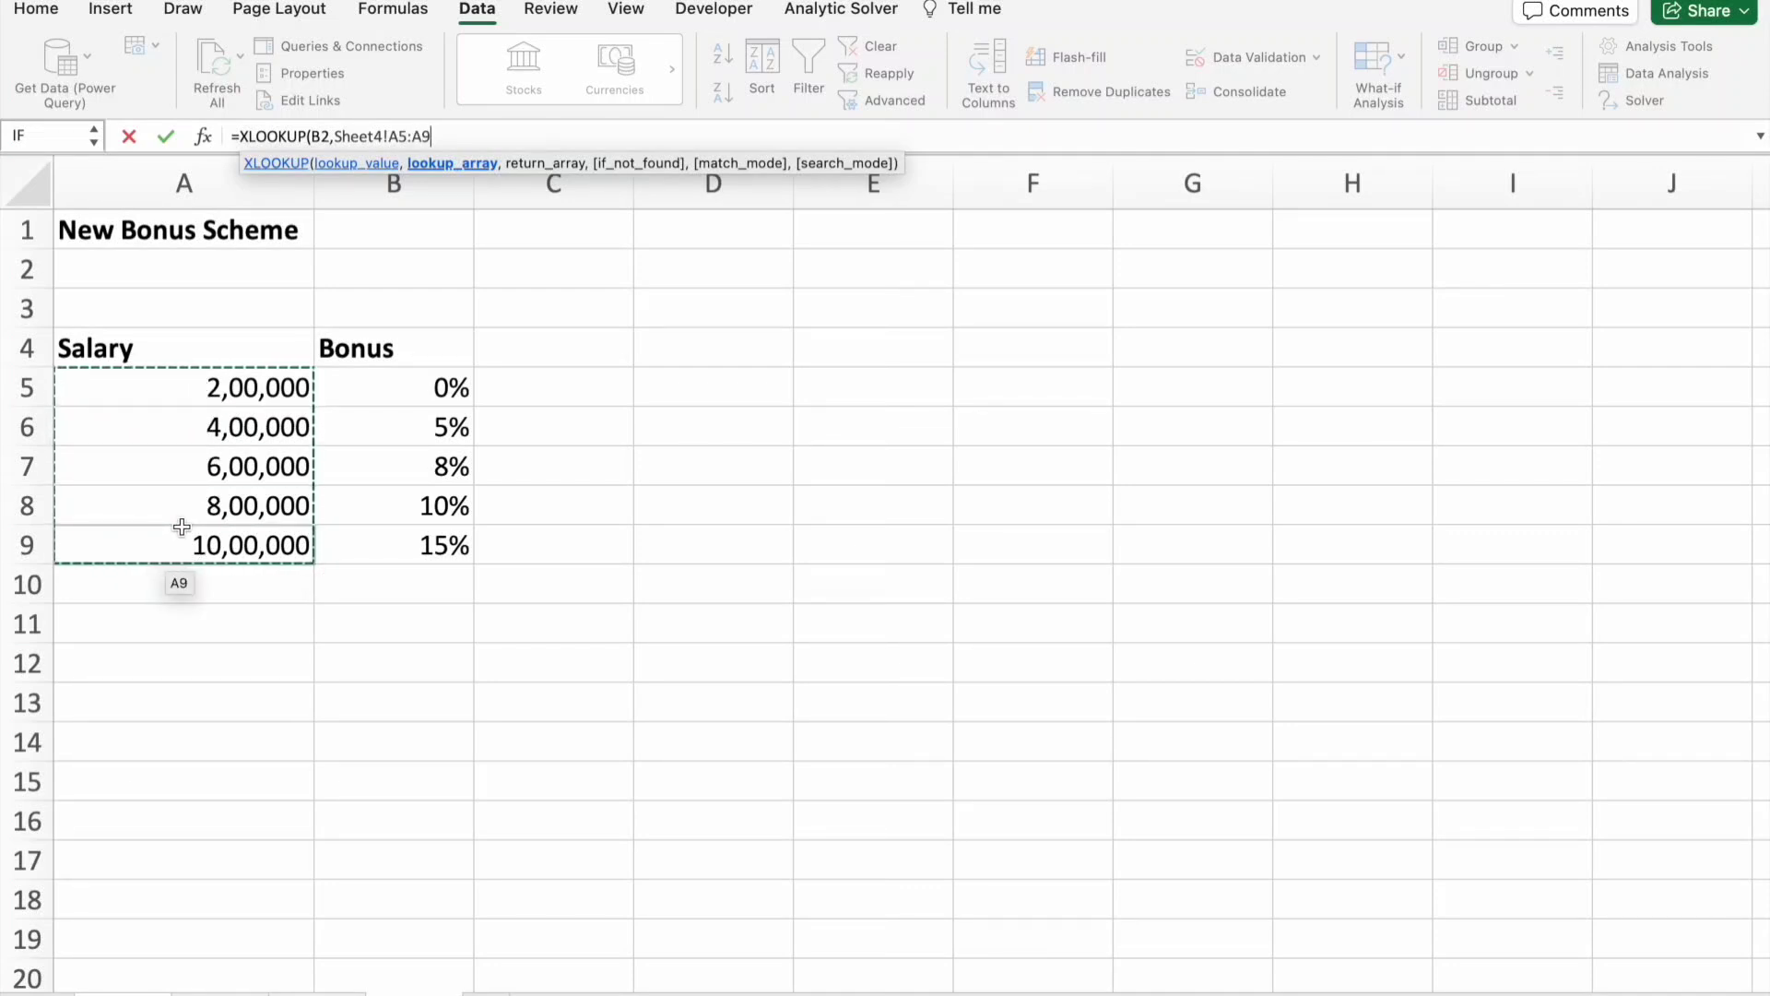
key(F4)
text(,)
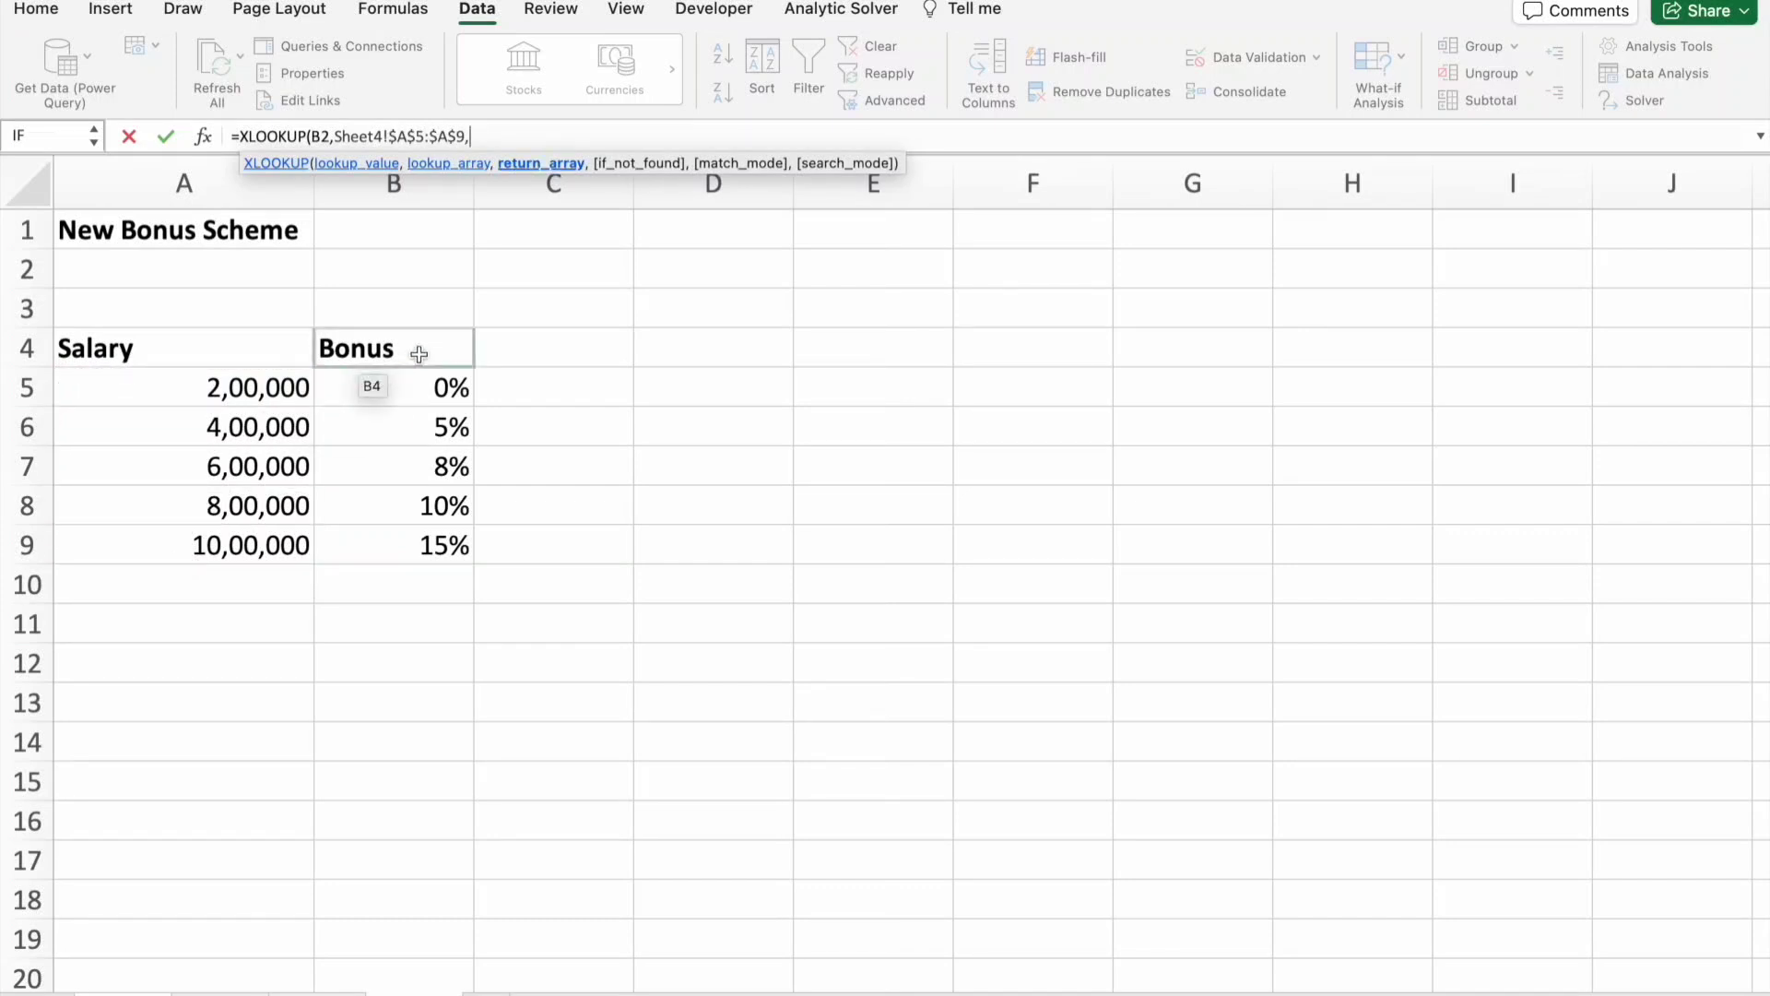
drag(402, 390, 412, 554)
key(F4)
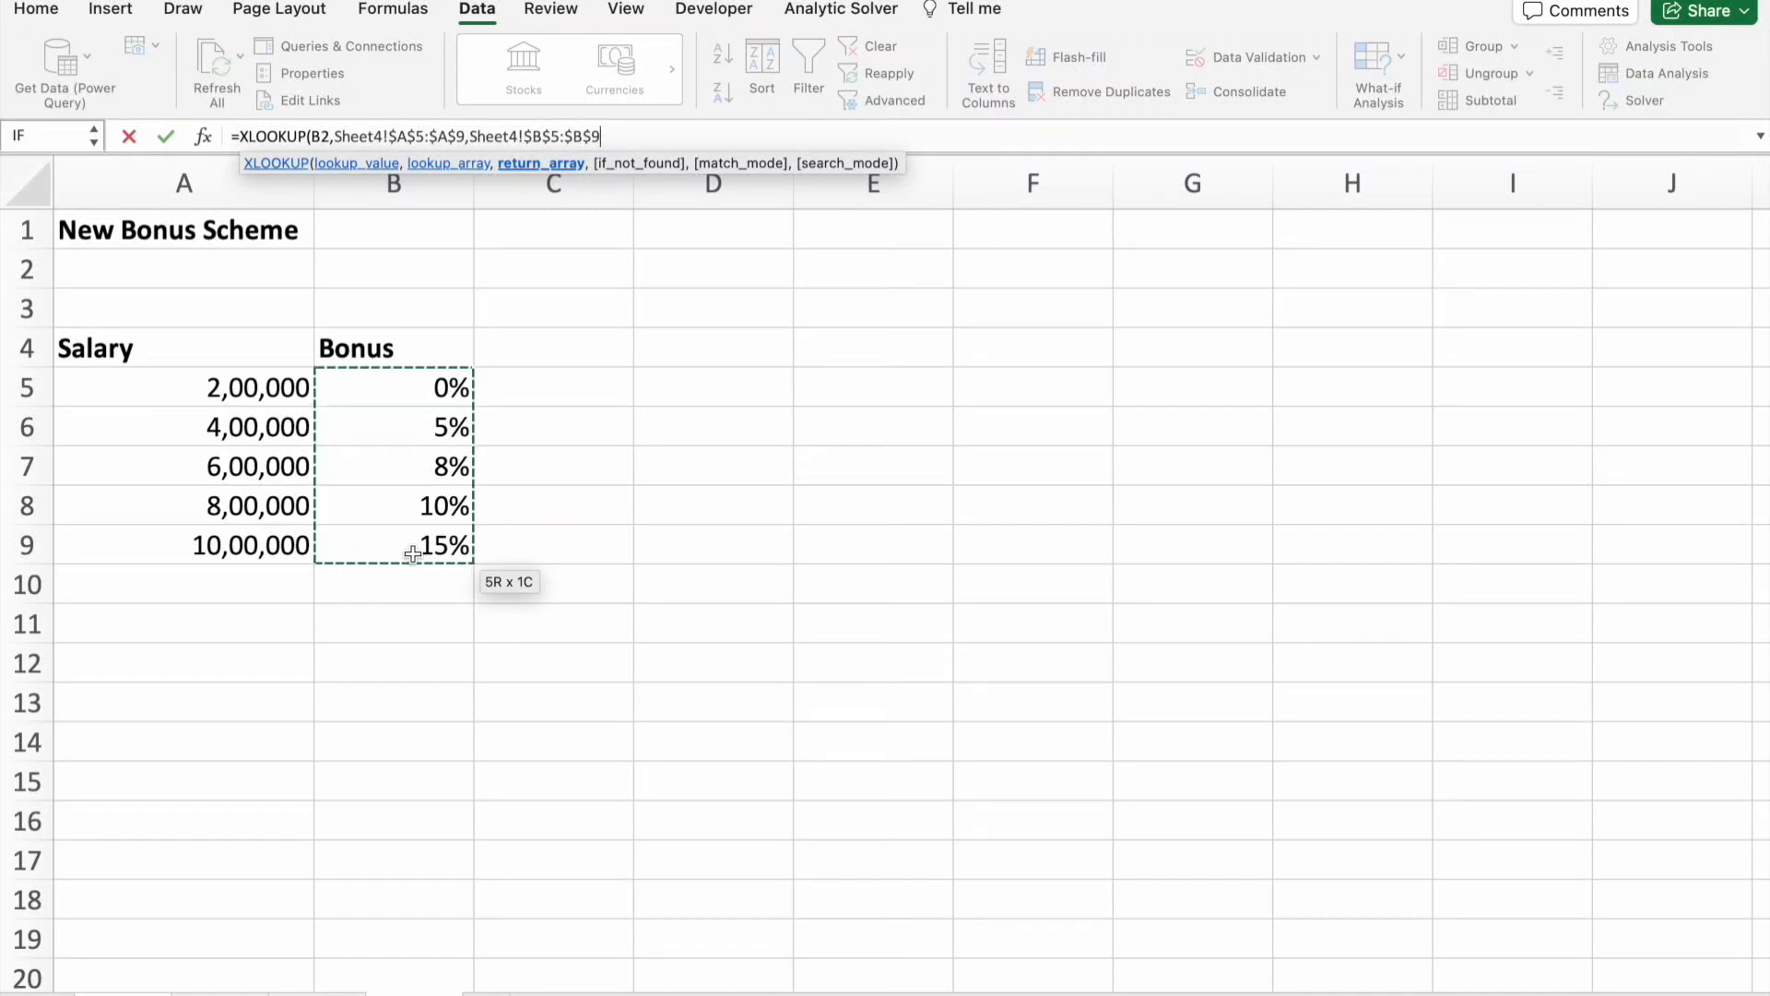
- Leave the if_not_found argument empty, set the match mode to -1 (Exact match or next smaller item), and enter the formula
text(,)
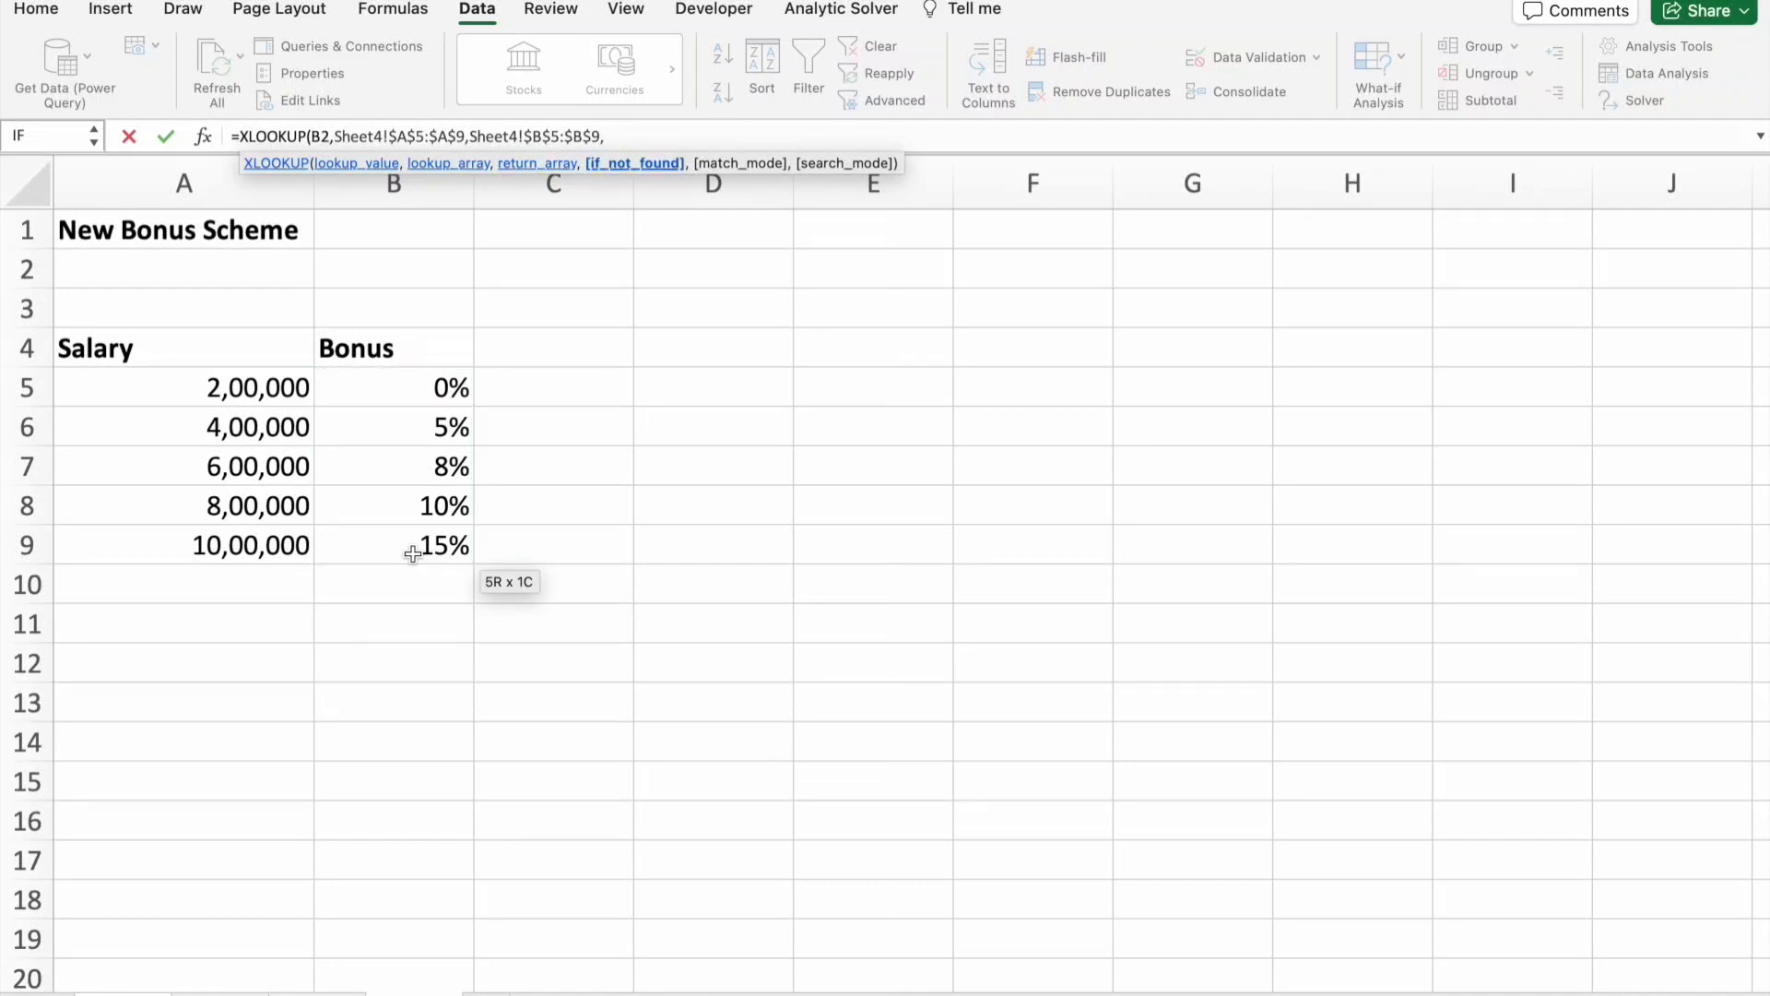
text(,)
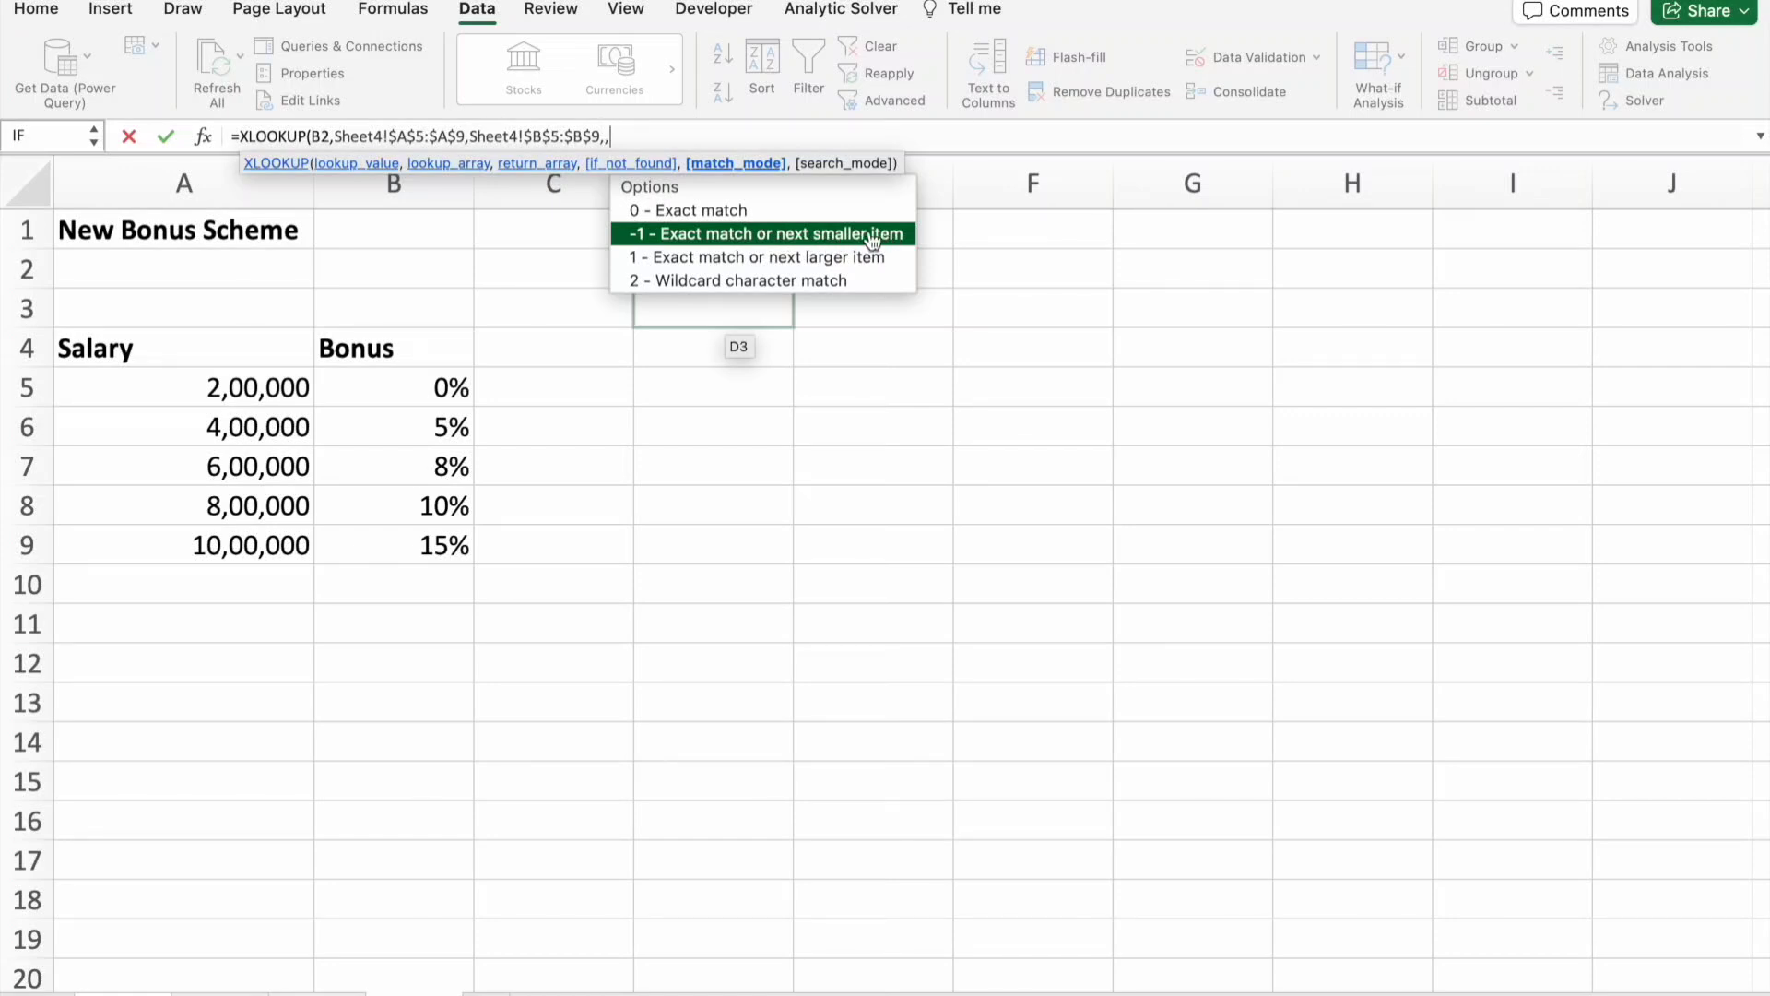
double_click(770, 237)
text())
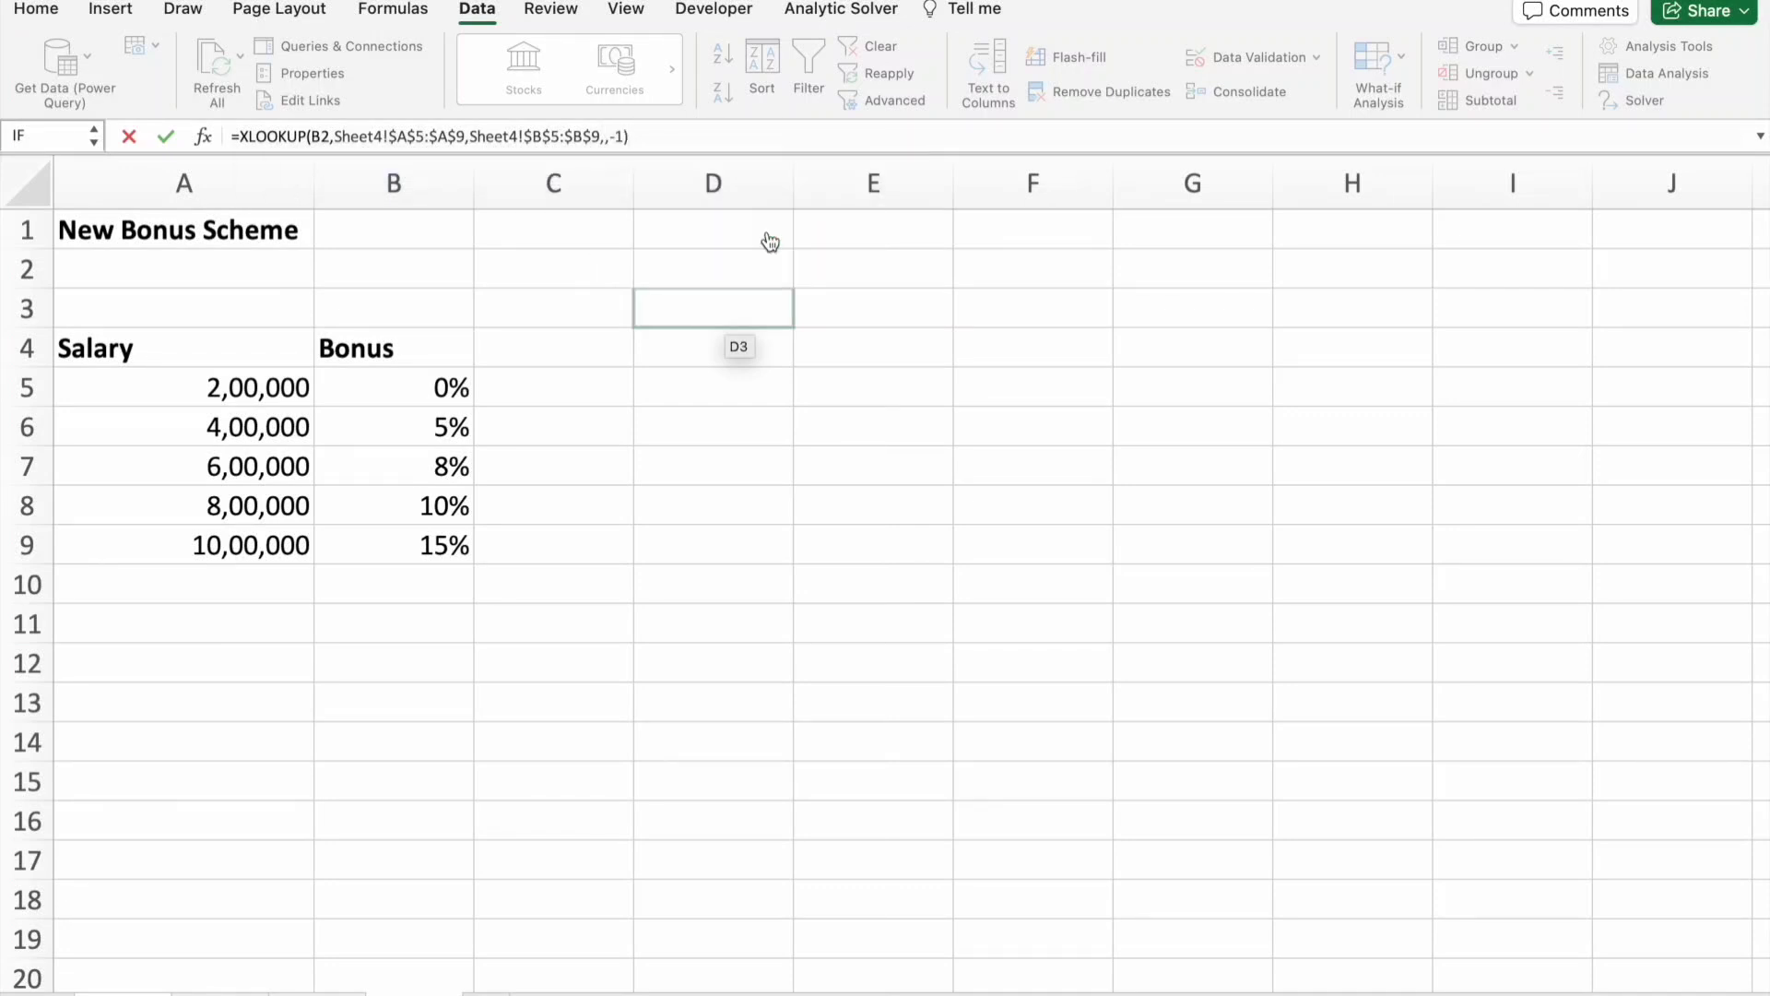
key(Return)
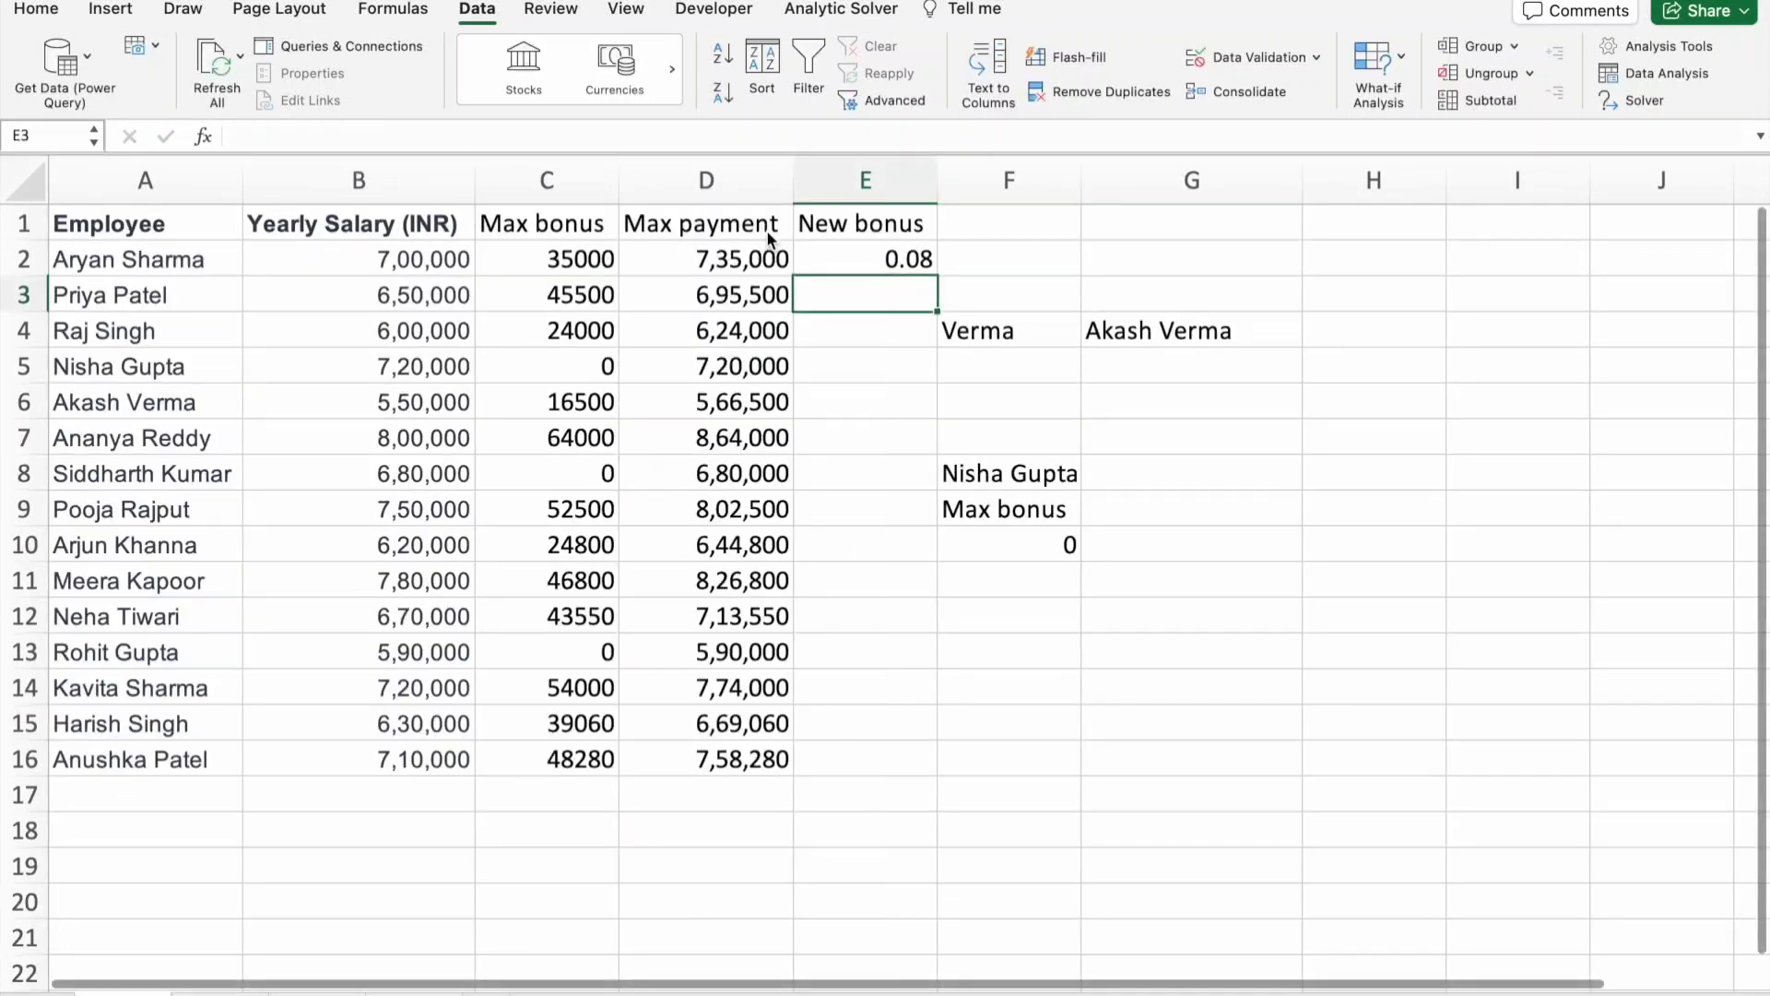
- Extend the E2 formula by multiplying the XLOOKUP result by the yearly salary in B2
click(881, 270)
click(686, 136)
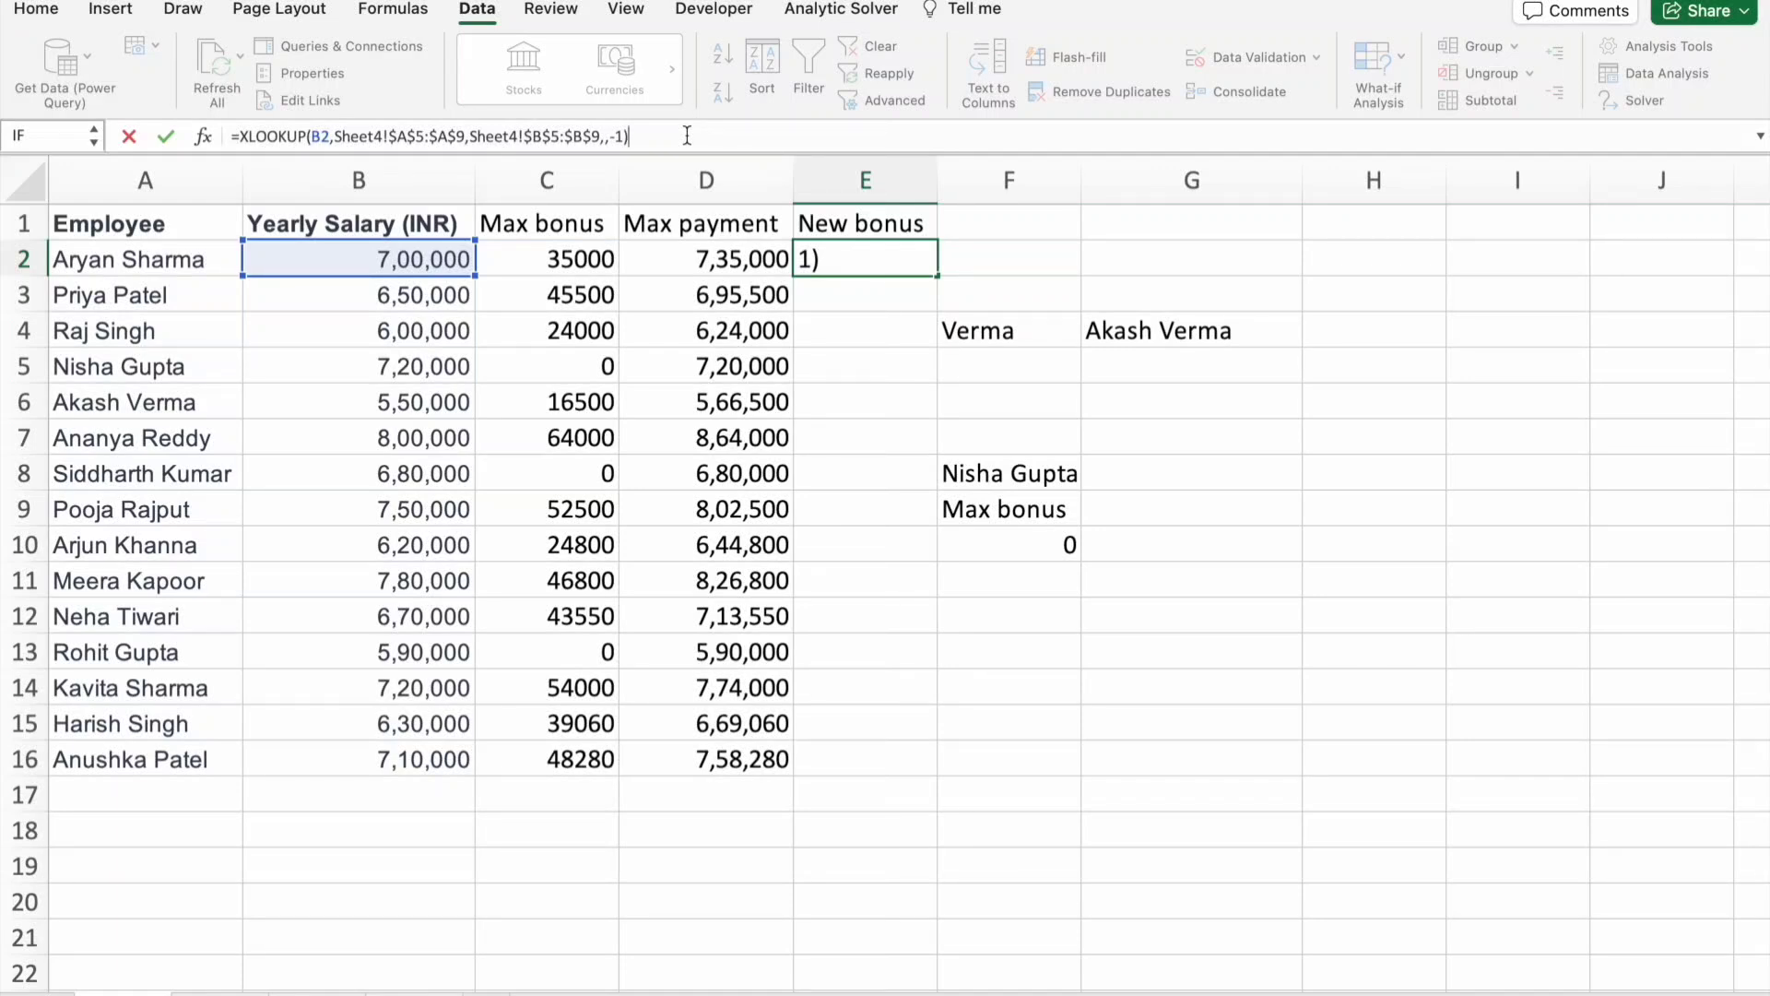
text(*)
click(393, 259)
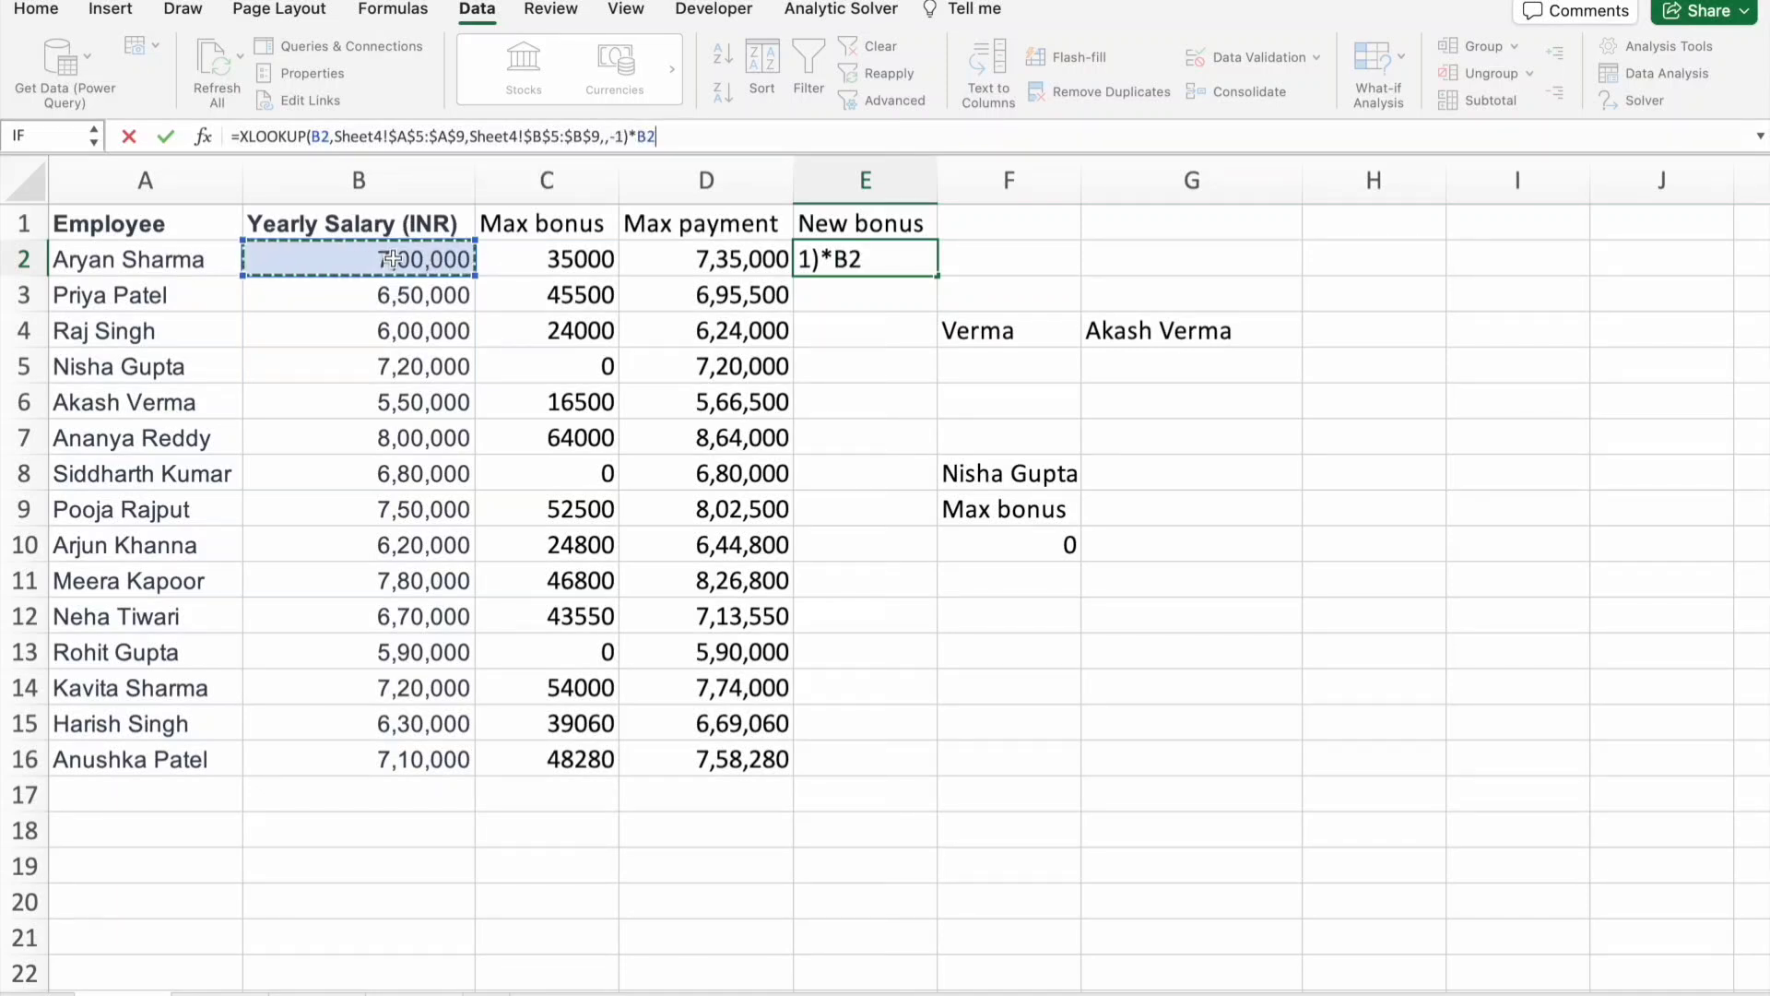
key(Return)
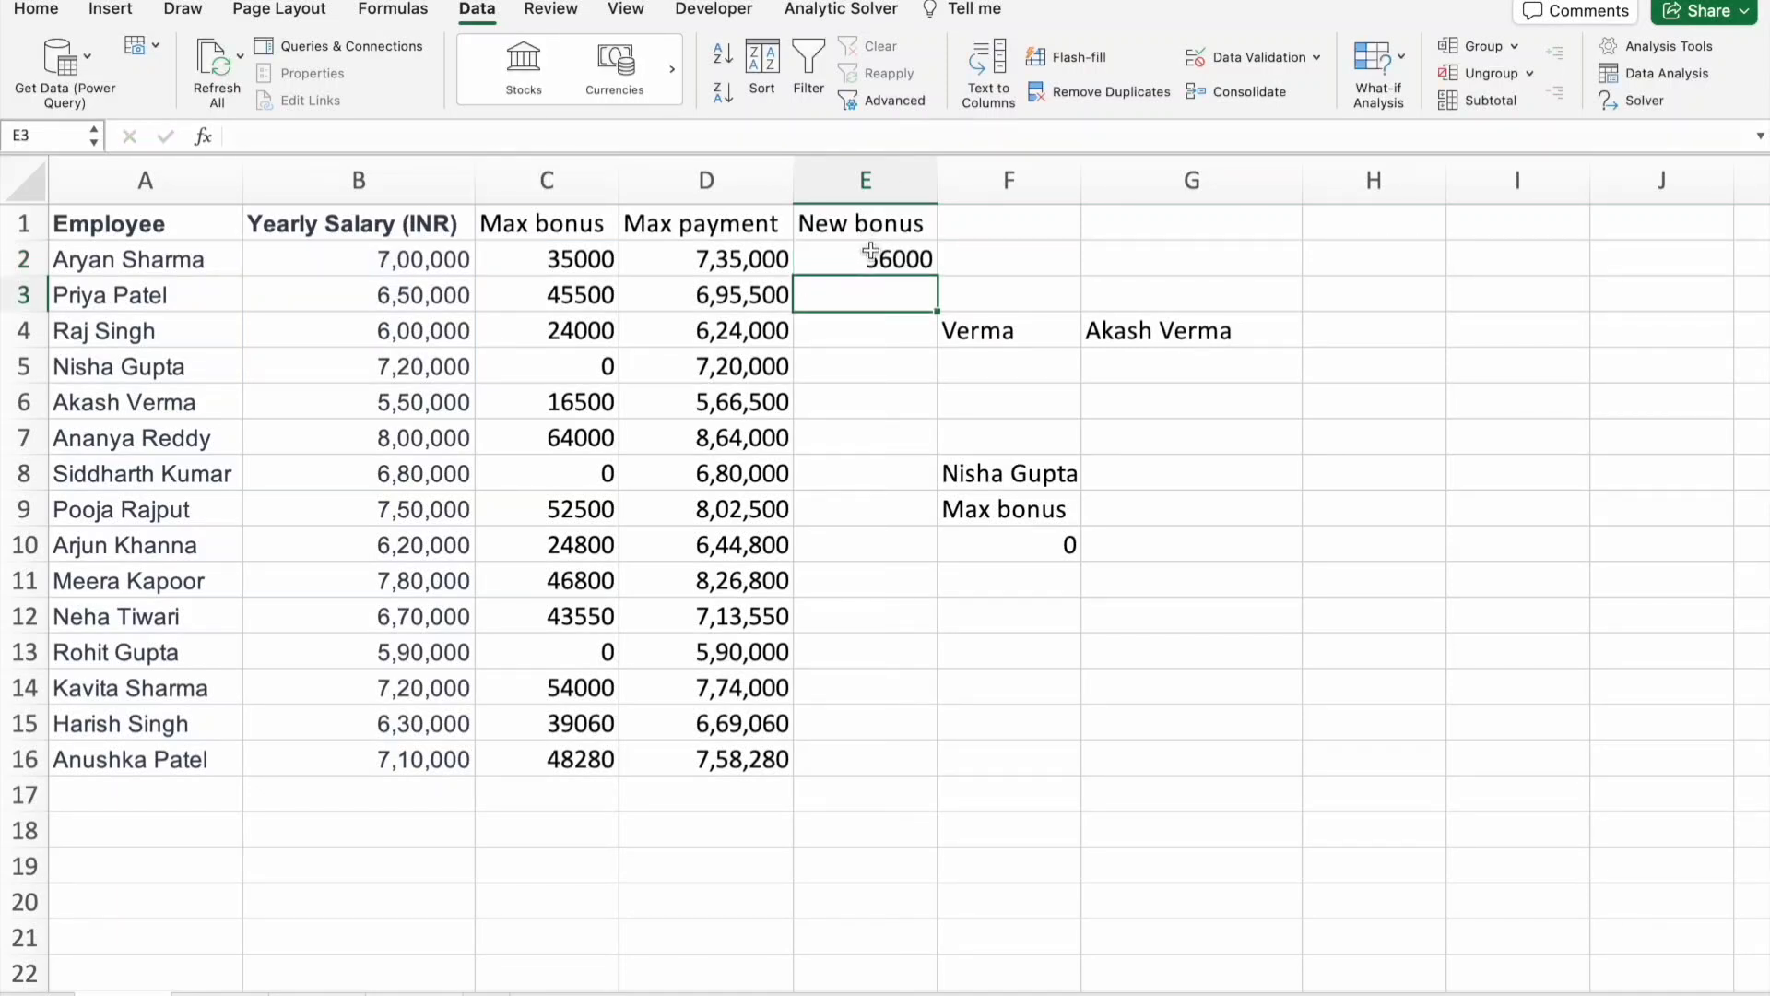
- Fill the New bonus formula from E2 down to E16 and check the formulas in E2 and E3
click(868, 246)
drag(936, 274, 937, 779)
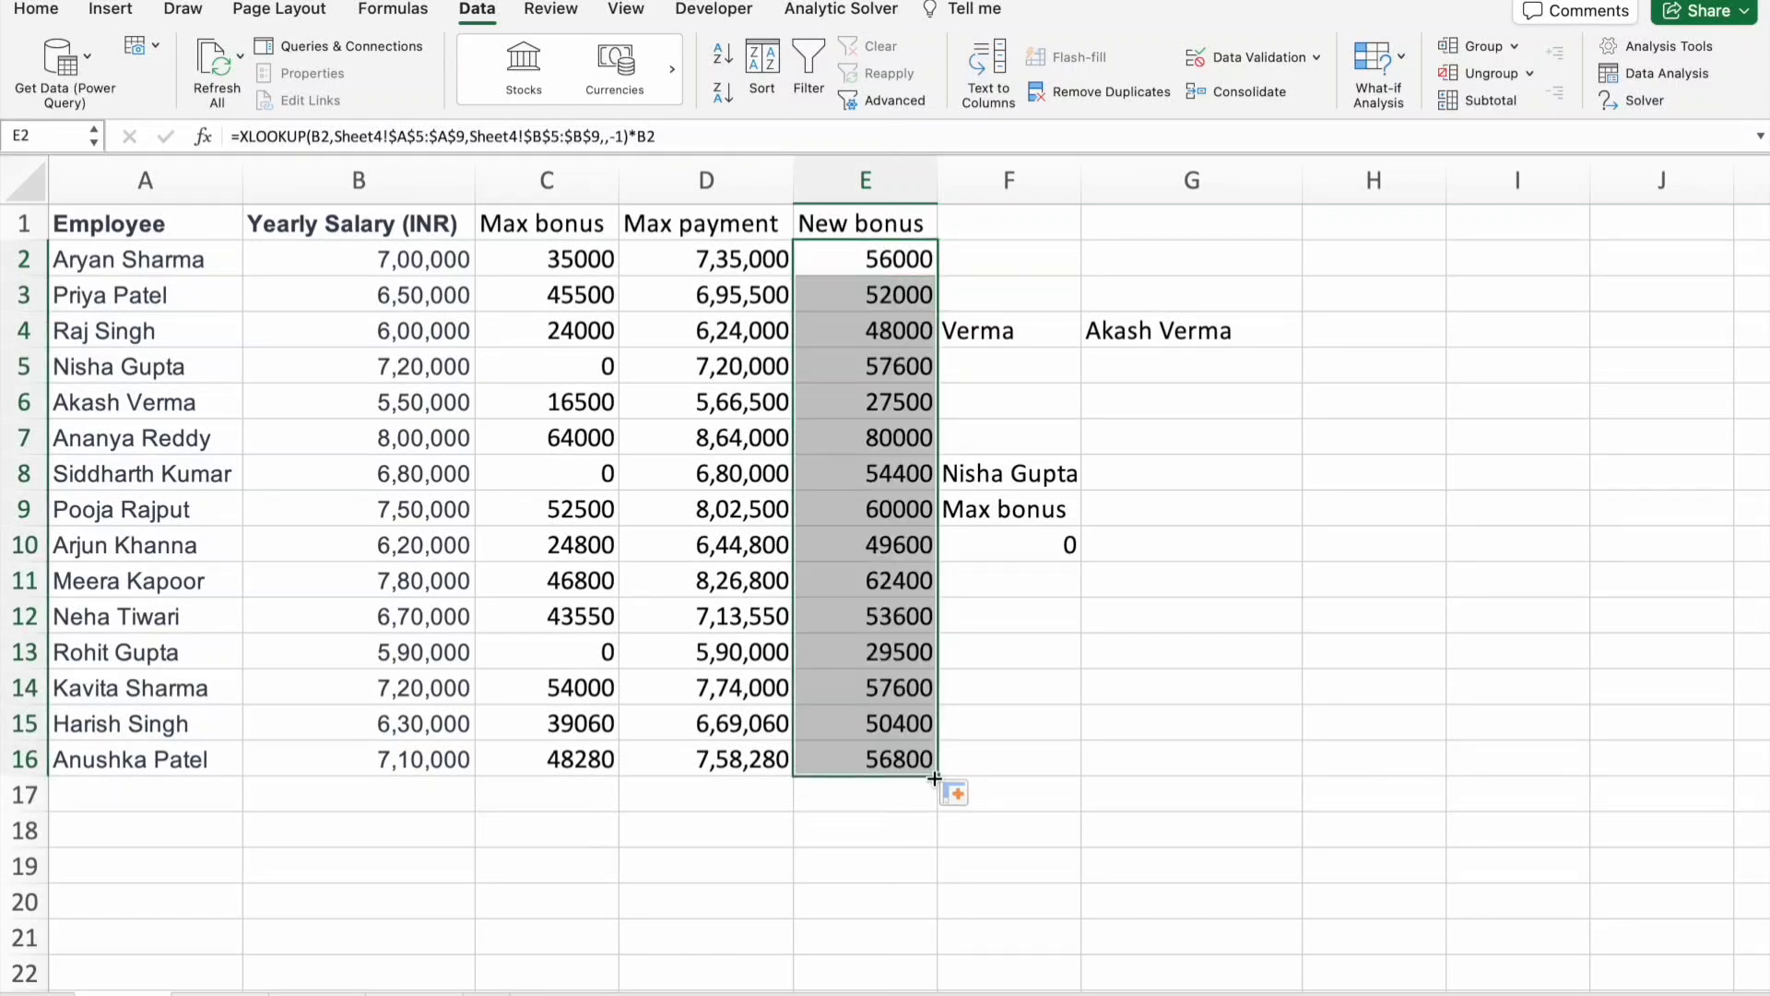
click(1060, 800)
click(896, 261)
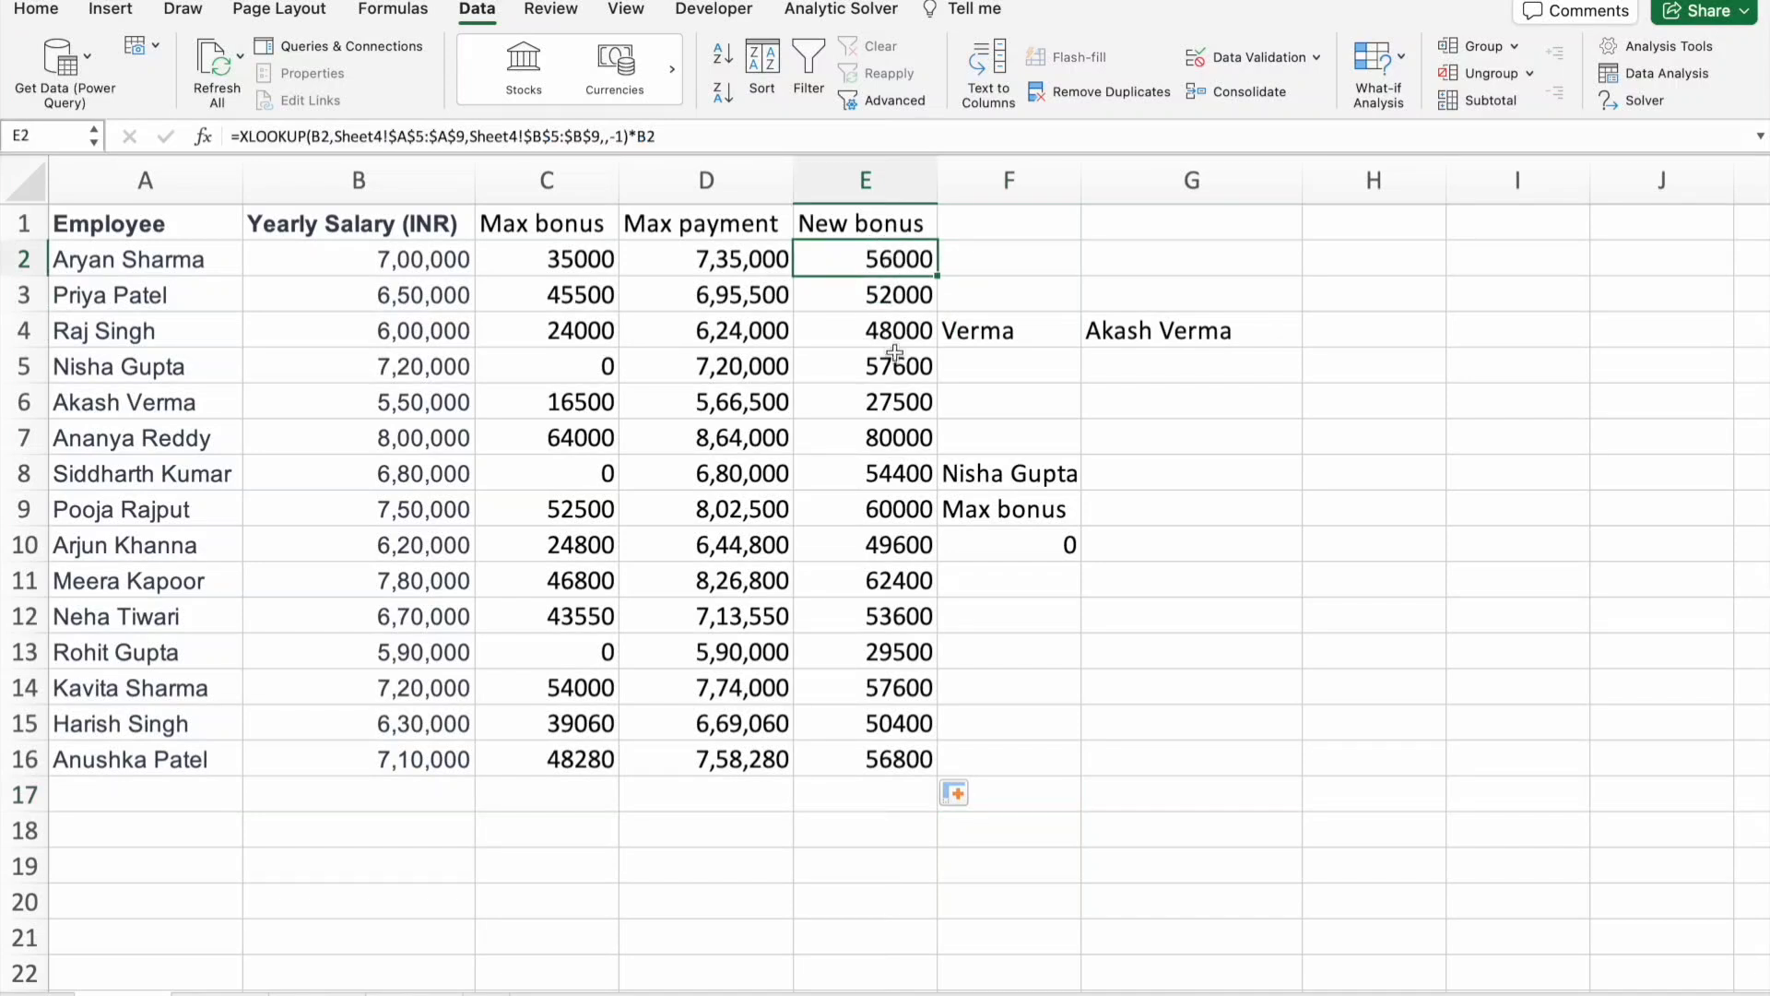
click(897, 296)
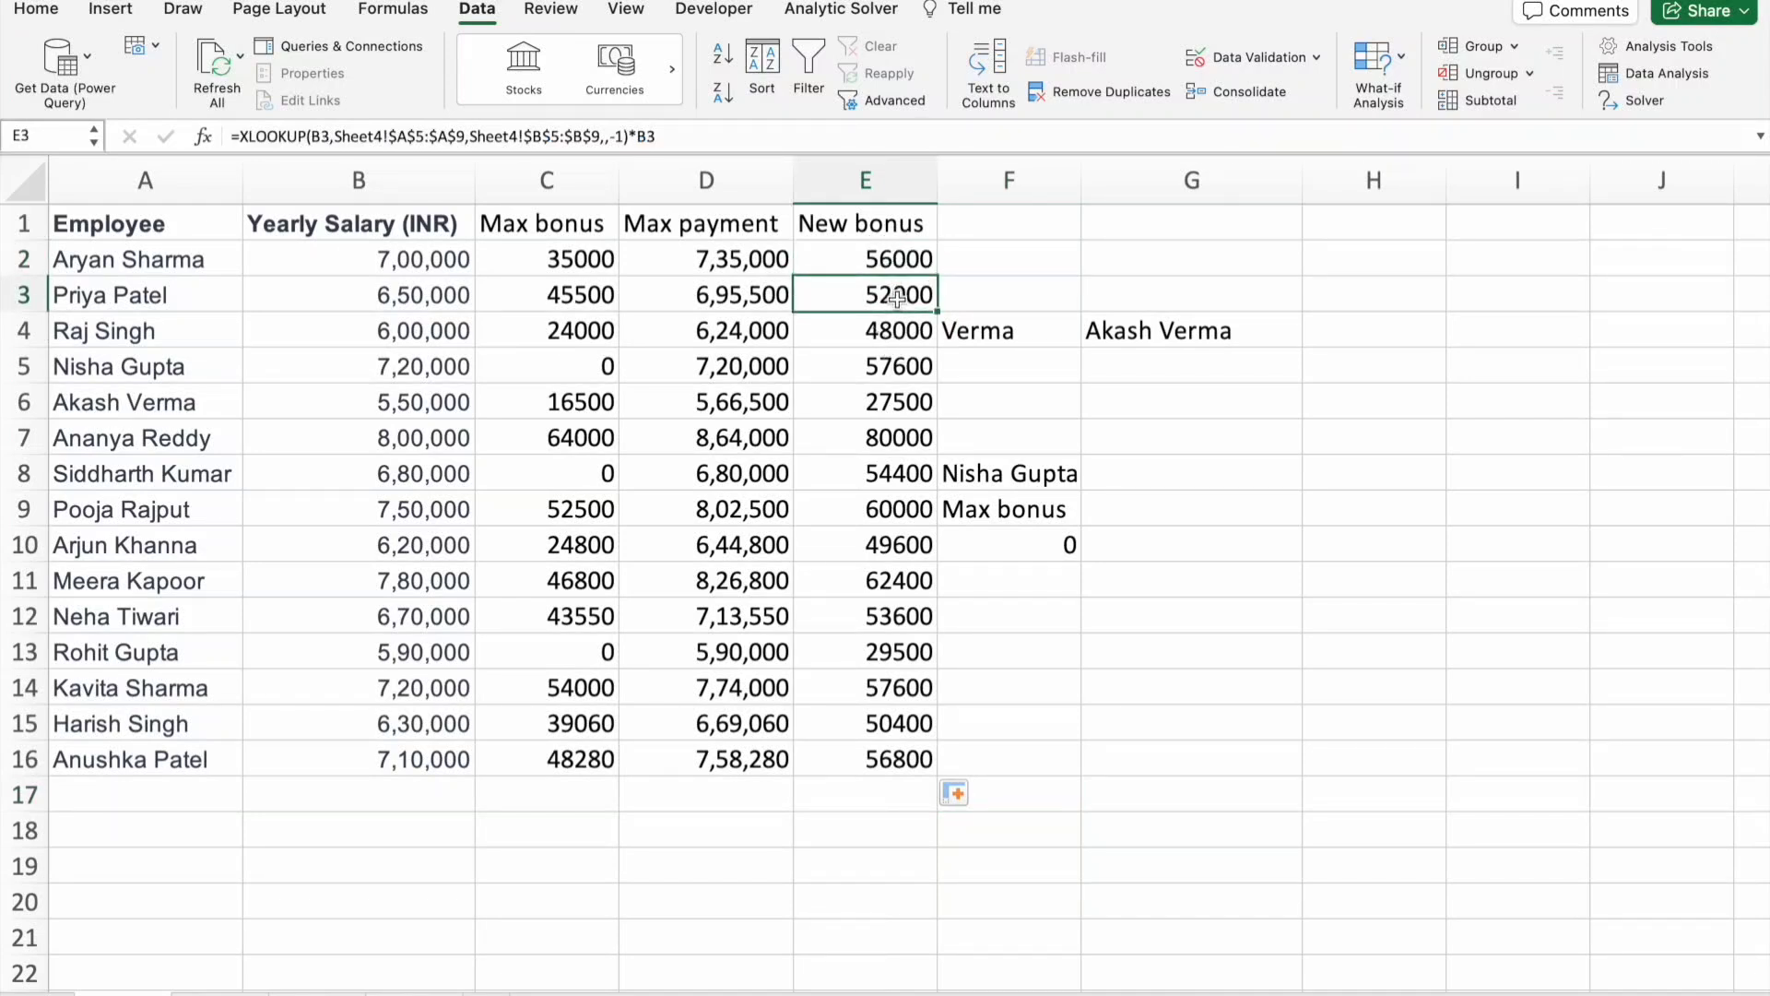